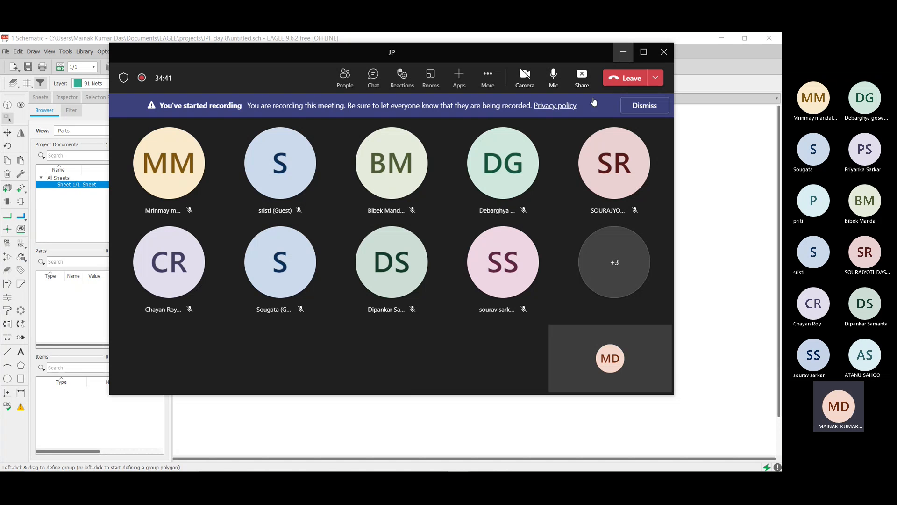
# - Minimize the meeting window and search the schematic's part library for "pin header"
pyautogui.click(623, 52)
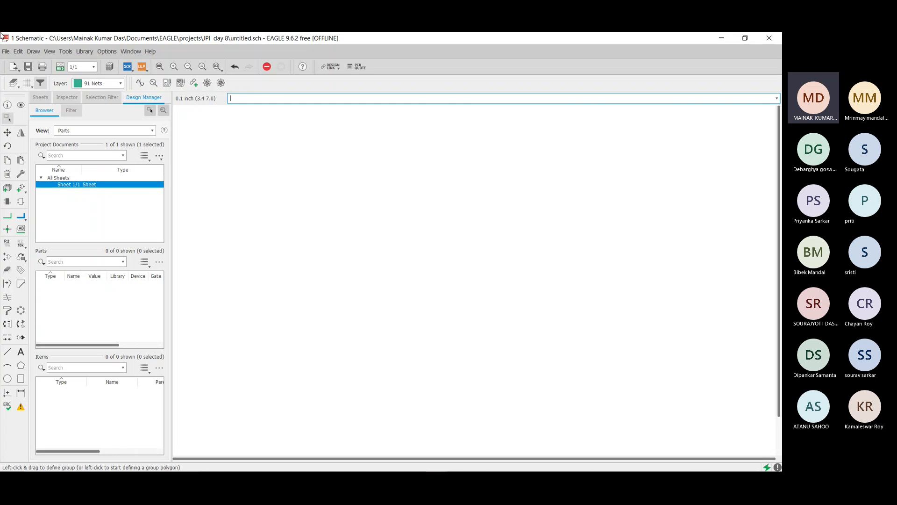
pyautogui.click(8, 188)
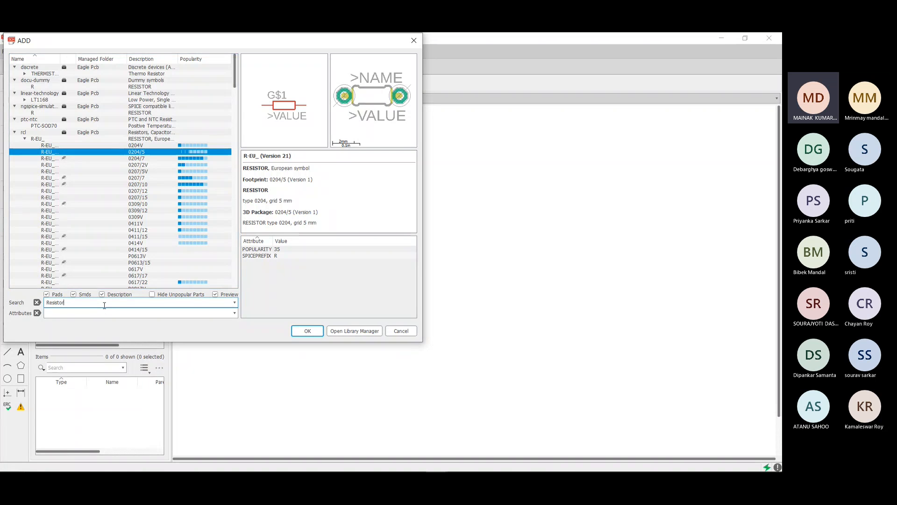
pyautogui.press('BackSpace')
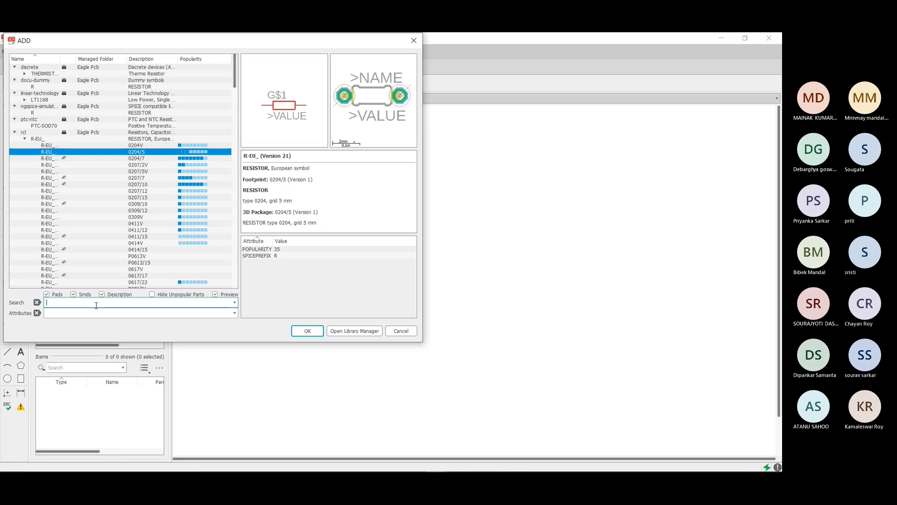
pyautogui.write('pin header')
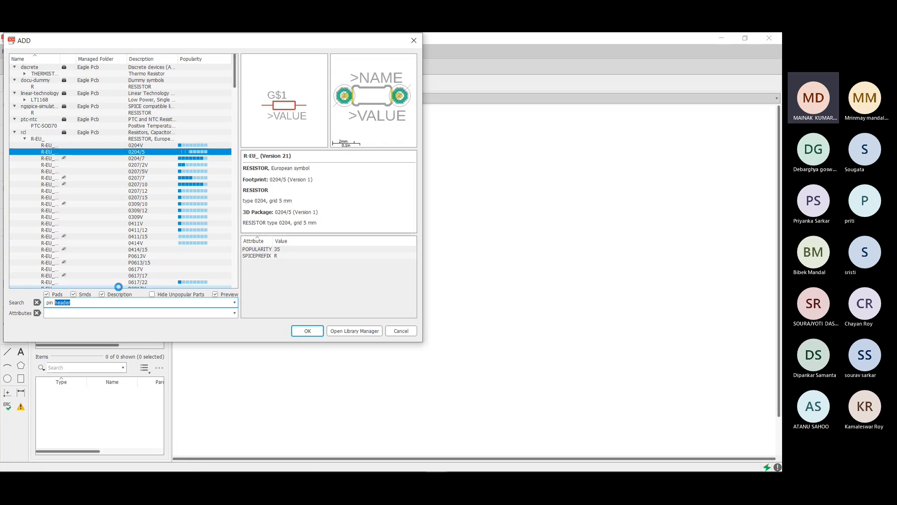
pyautogui.press('Return')
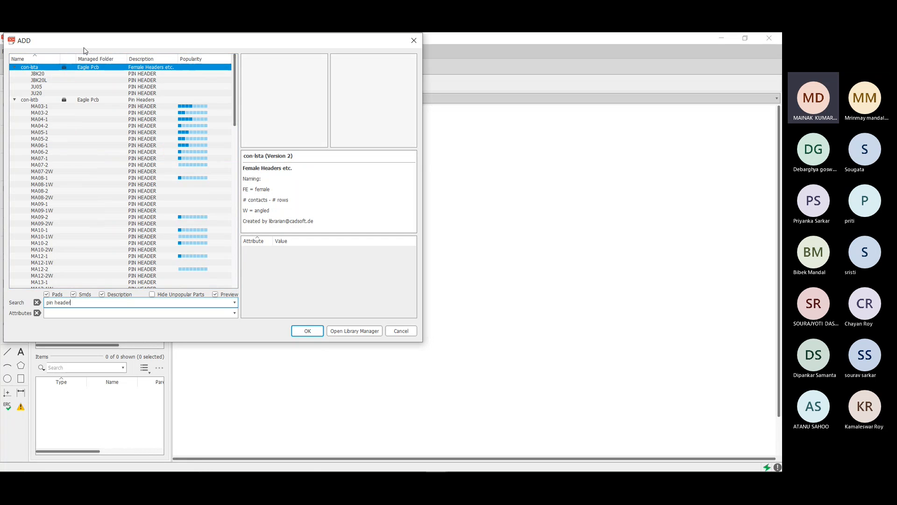
# - Choose the single-pin header PINHD-1X1 from the pinhead library for placement
pyautogui.scroll(-15, 65, 114)
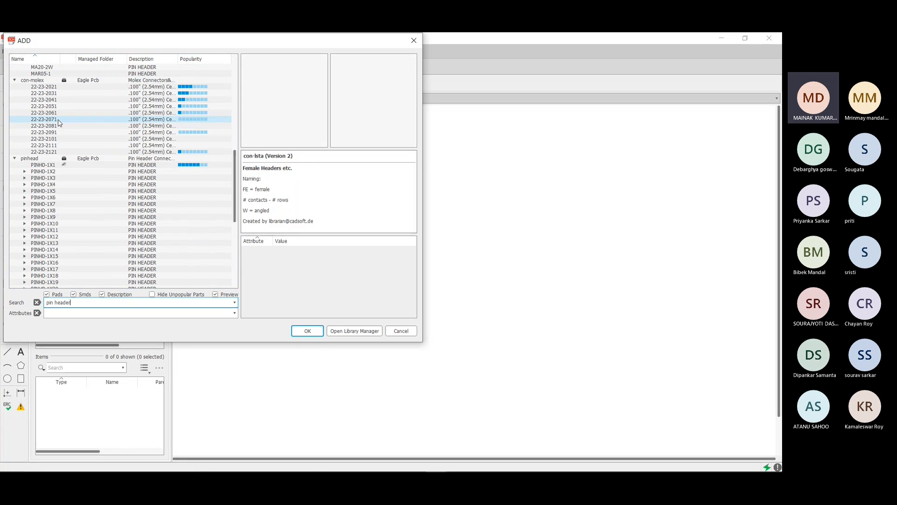
pyautogui.click(69, 166)
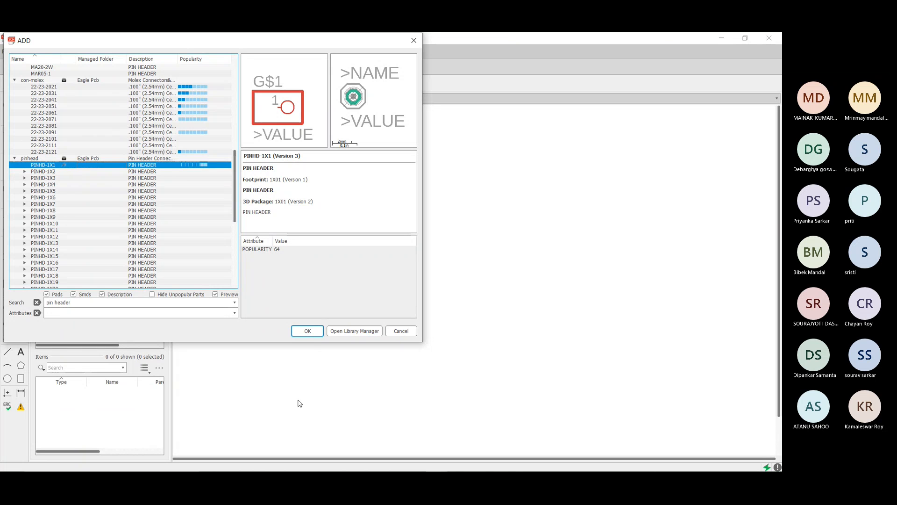
pyautogui.click(307, 331)
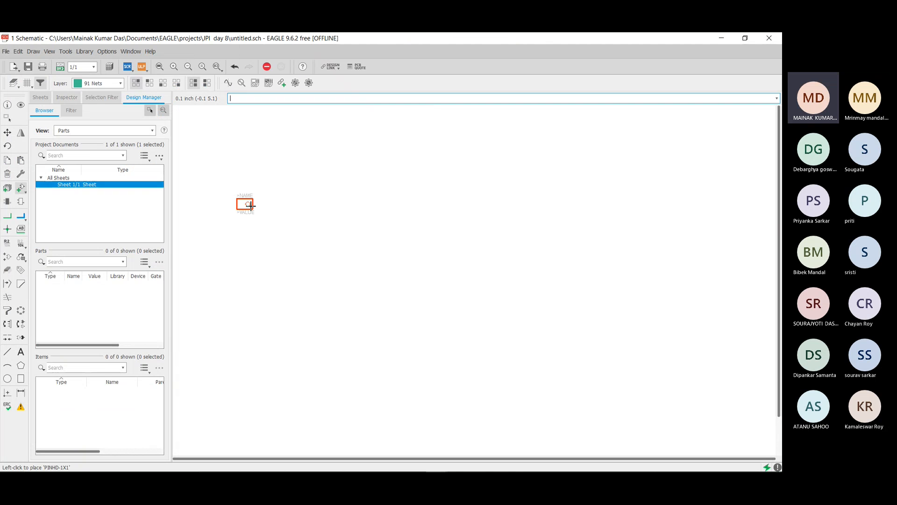
# - Place two PINHD-1X1 headers rotated 180 degrees, one above the other, on the schematic sheet and stop placing
pyautogui.rightClick(243, 205)
pyautogui.rightClick(242, 206)
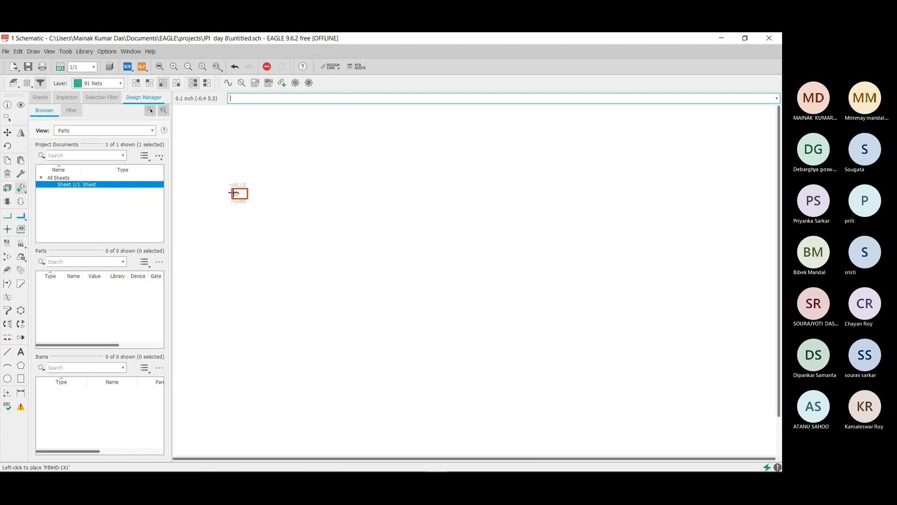
pyautogui.scroll(2, 236, 192)
pyautogui.scroll(1, 236, 193)
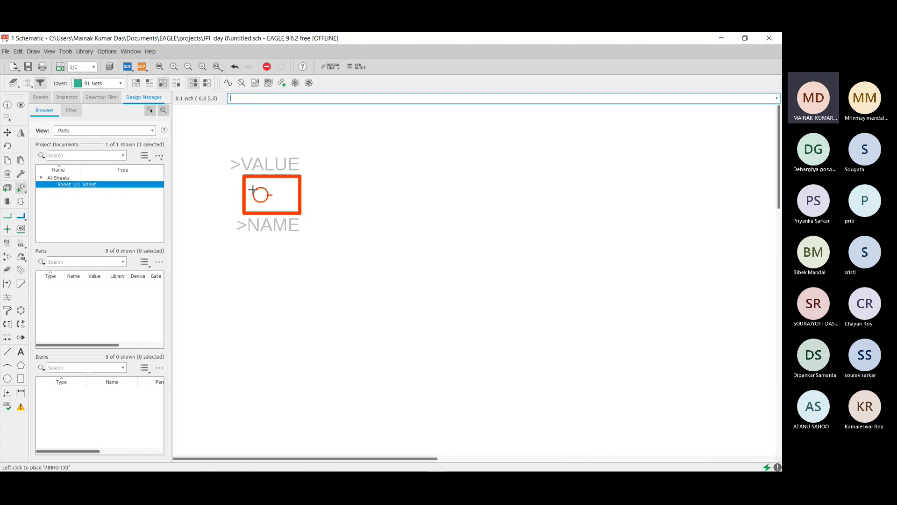
pyautogui.rightClick(253, 189)
pyautogui.rightClick(252, 197)
pyautogui.rightClick(252, 199)
pyautogui.rightClick(253, 195)
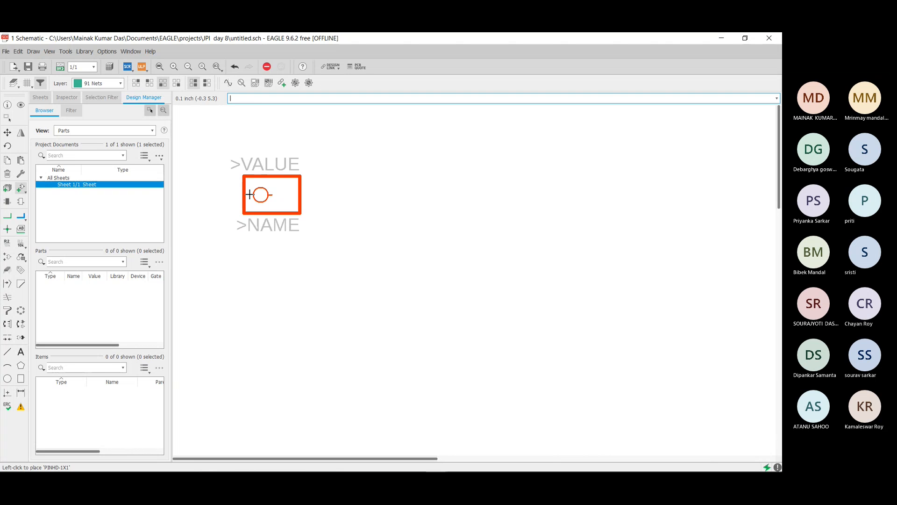
pyautogui.click(242, 191)
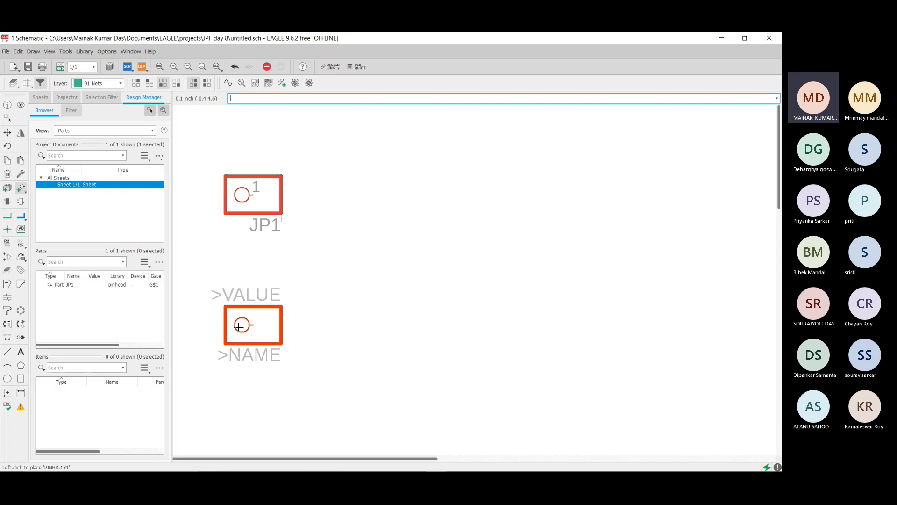
pyautogui.click(239, 326)
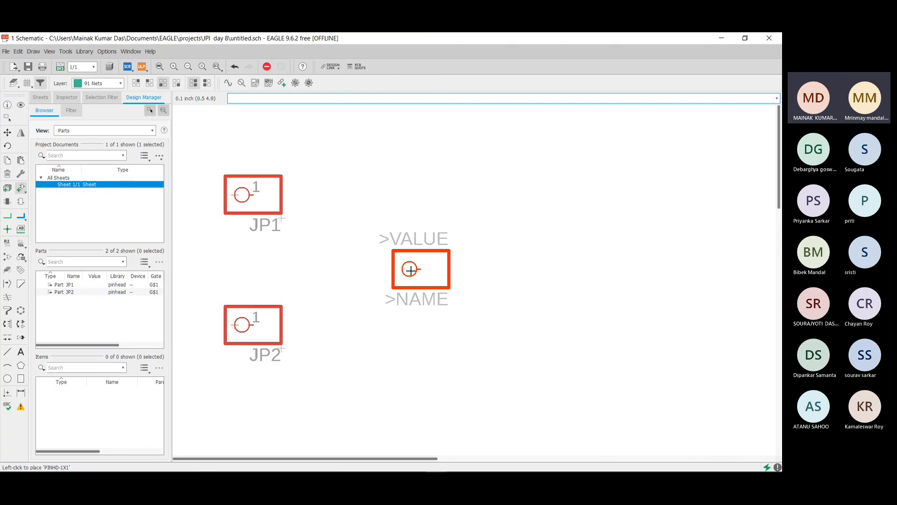
pyautogui.press('Escape')
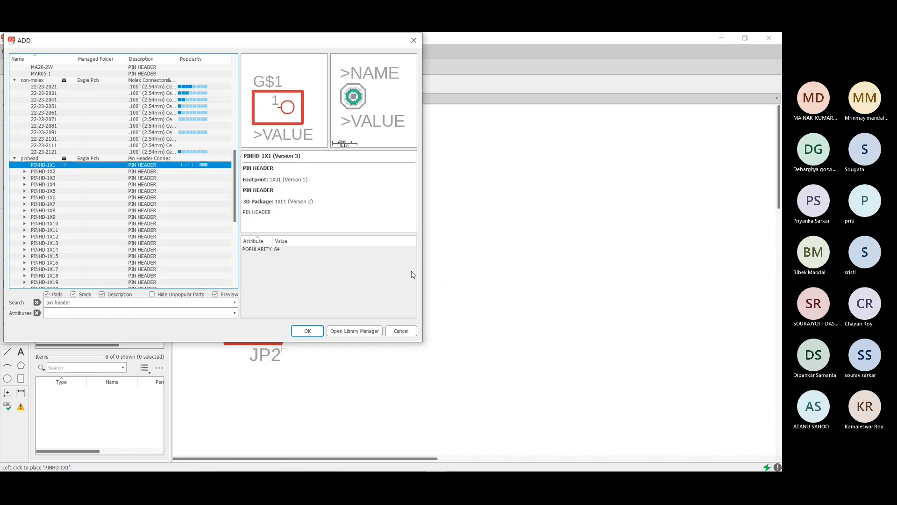
# - Replace the part library search term with "transformer" and run the search
pyautogui.click(146, 302)
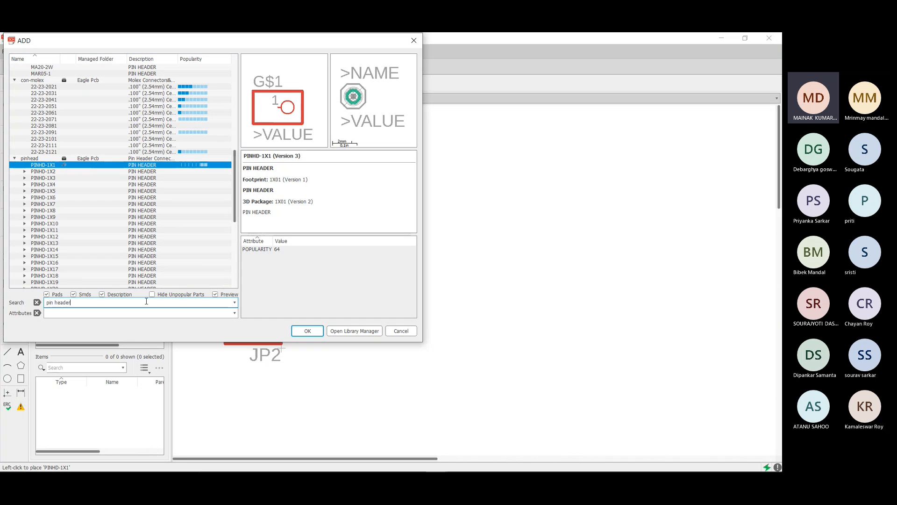
pyautogui.press('BackSpace')
pyautogui.press('BackSpace')
pyautogui.press('BackSpace')
pyautogui.press('BackSpace')
pyautogui.press('BackSpace')
pyautogui.press('BackSpace')
pyautogui.press('BackSpace')
pyautogui.press('BackSpace')
pyautogui.press('BackSpace')
pyautogui.write('transformer')
pyautogui.press('Return')
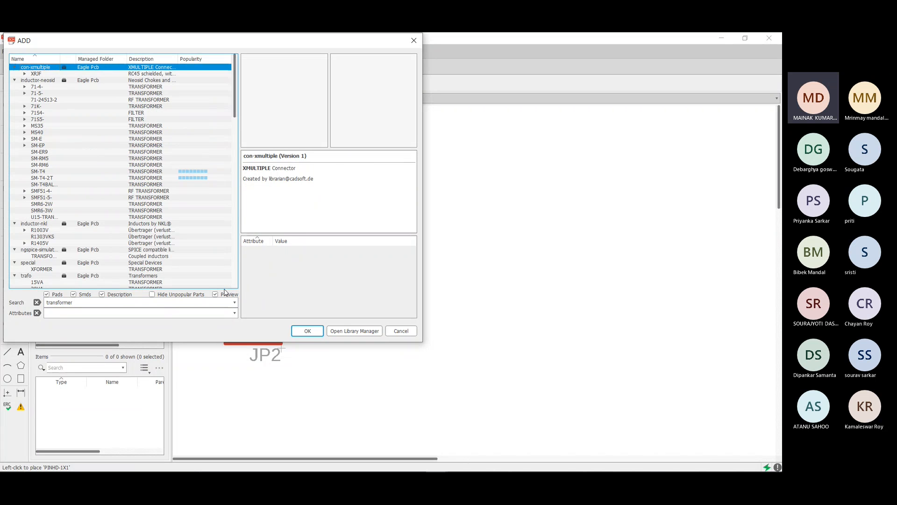
# - Examine the symbols and footprints of the inductor-neosid transformers, including the MS40 and SM-E variants, through the U15 transformer
pyautogui.press('Down')
pyautogui.press('Down')
pyautogui.press('Down')
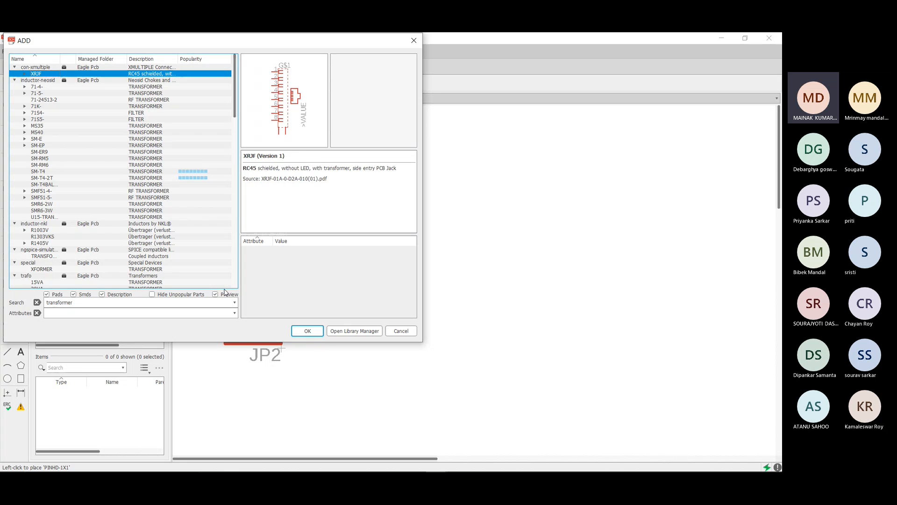
pyautogui.press('Down')
pyautogui.press('Down')
pyautogui.press('Down')
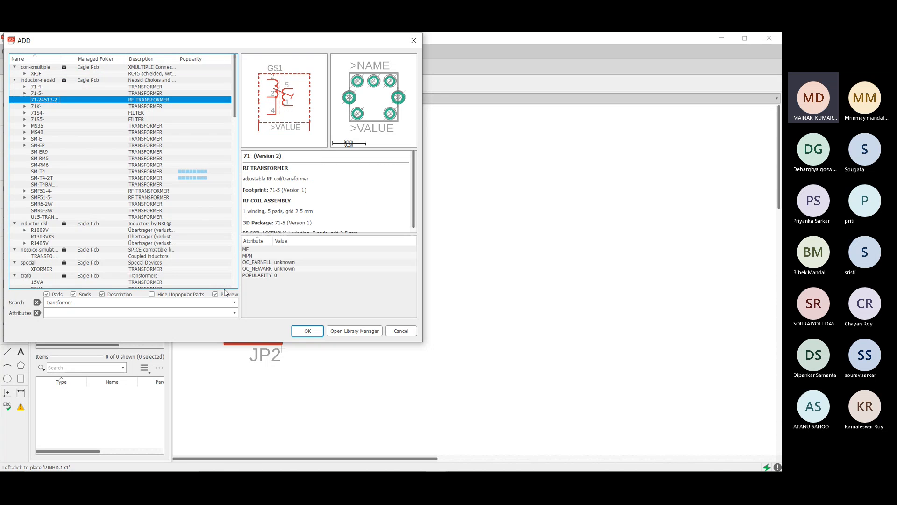
pyautogui.press('Down')
pyautogui.press('Down')
pyautogui.press('Down')
pyautogui.press('Down')
pyautogui.press('Down')
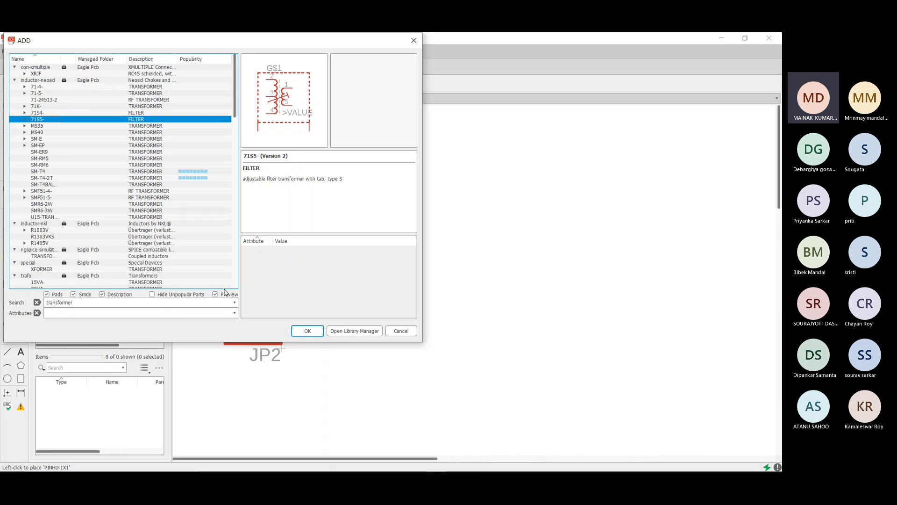
pyautogui.press('Up')
pyautogui.press('Up')
pyautogui.press('Down')
pyautogui.press('Right')
pyautogui.press('Down')
pyautogui.press('Down')
pyautogui.press('Down')
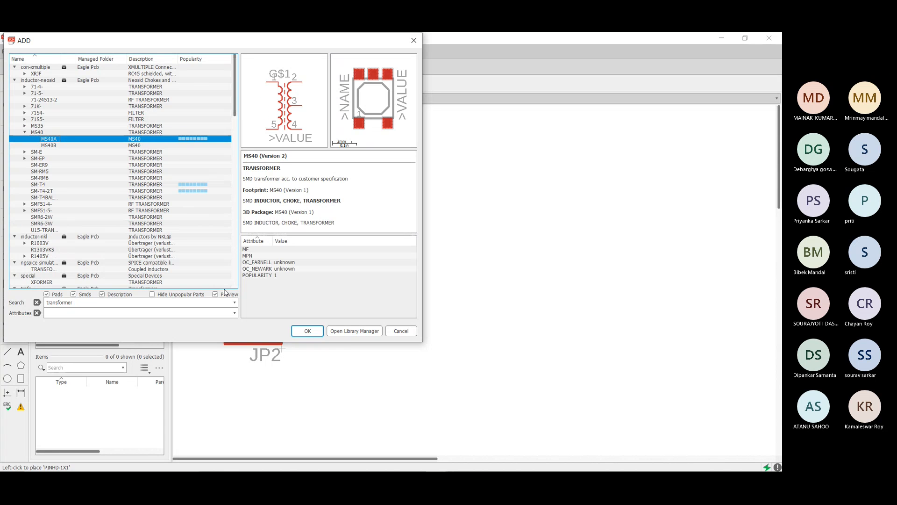
pyautogui.press('Right')
pyautogui.press('Down')
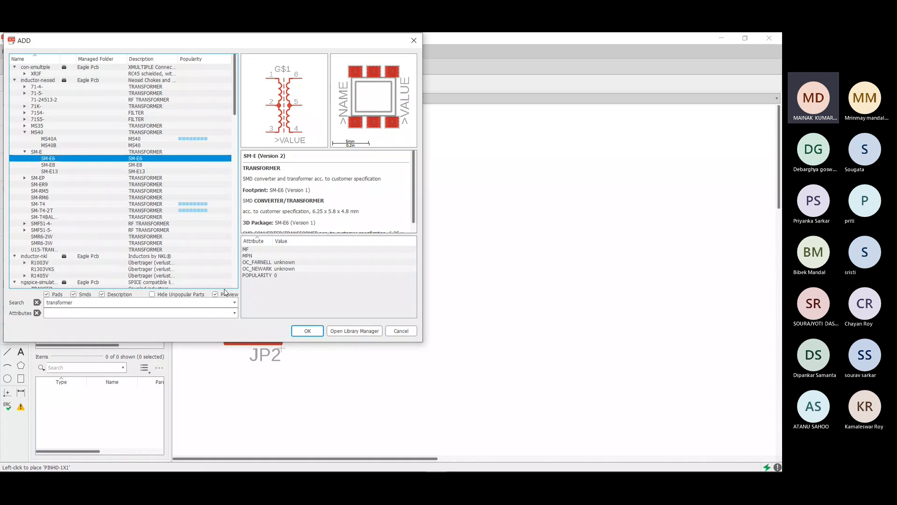
pyautogui.press('Down')
pyautogui.press('Down')
pyautogui.press('Down')
pyautogui.press('Down')
pyautogui.press('Down')
pyautogui.press('Down')
pyautogui.press('Down')
pyautogui.press('Down')
pyautogui.press('Down')
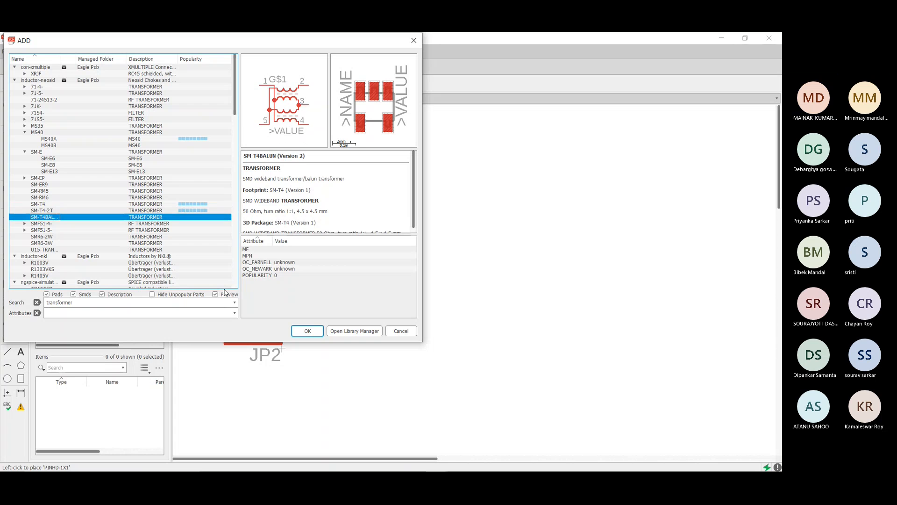
pyautogui.press('Down')
pyautogui.press('Down')
pyautogui.press('Down')
pyautogui.press('Down')
pyautogui.press('Down')
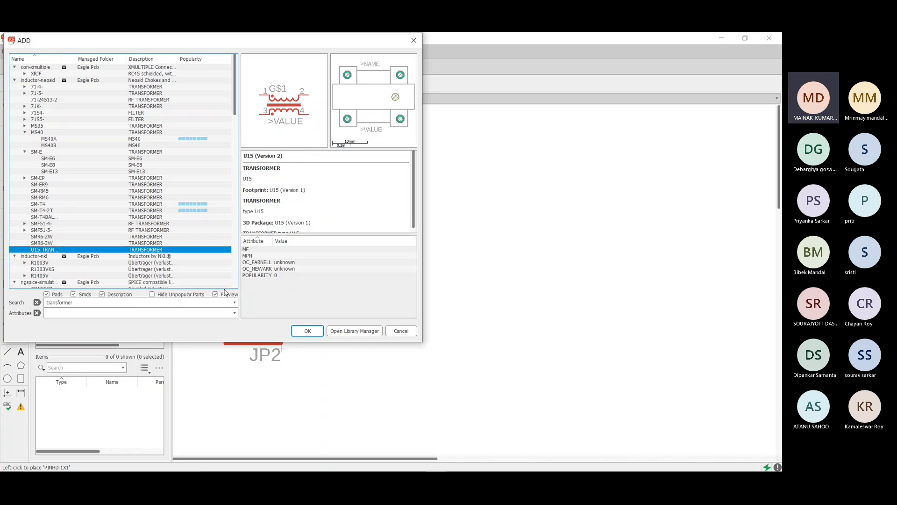
# - Compare the transformer parts in the inductor-nkl, ngspice-simulation and special libraries
pyautogui.press('Up')
pyautogui.press('Down')
pyautogui.press('Down')
pyautogui.press('Down')
pyautogui.press('Down')
pyautogui.press('Down')
pyautogui.press('Up')
pyautogui.press('Up')
pyautogui.press('Down')
pyautogui.press('Down')
pyautogui.press('Down')
pyautogui.press('Down')
pyautogui.press('Down')
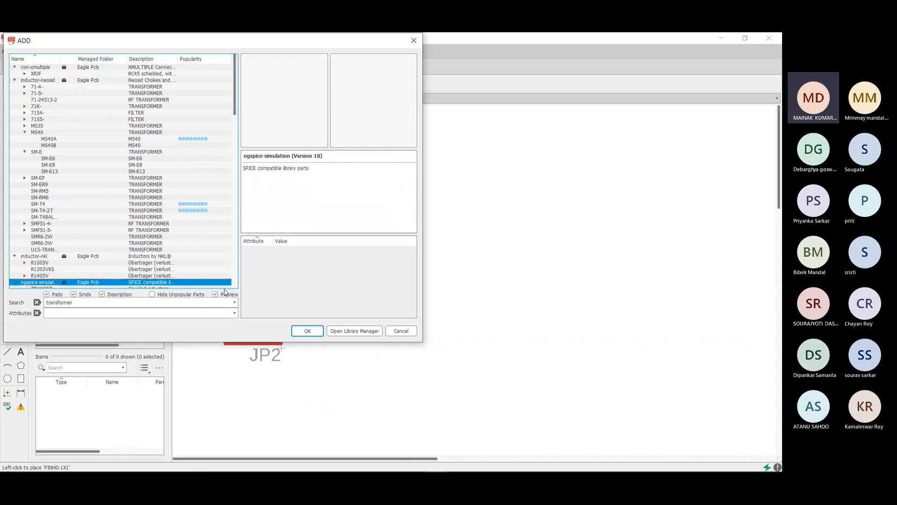
pyautogui.press('Down')
pyautogui.press('Up')
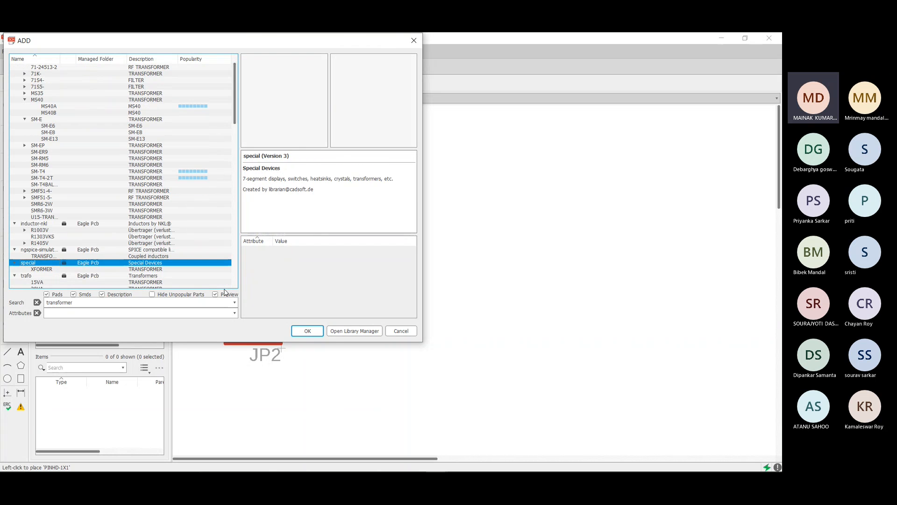
pyautogui.press('Up')
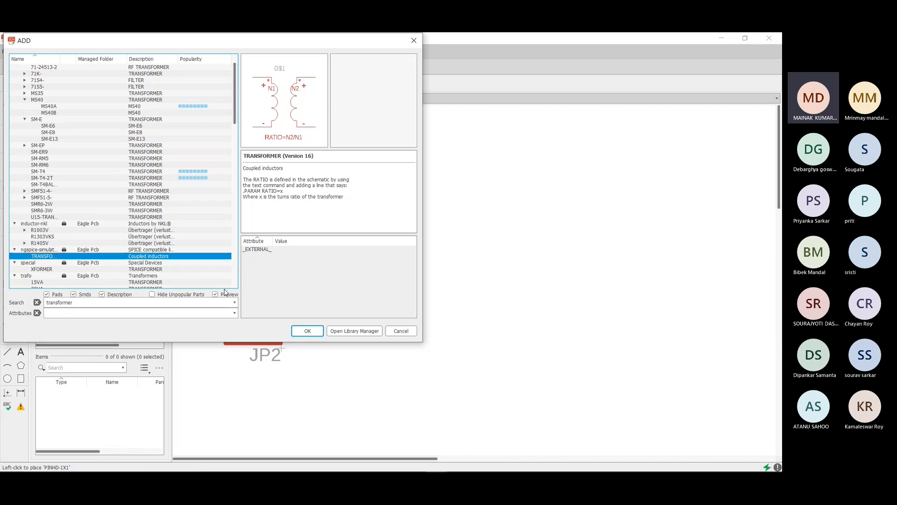
pyautogui.press('Up')
pyautogui.press('Down')
pyautogui.press('Down')
pyautogui.press('Down')
pyautogui.press('Down')
pyautogui.press('Down')
pyautogui.press('Down')
pyautogui.press('Down')
pyautogui.press('Down')
pyautogui.press('Down')
pyautogui.press('Down')
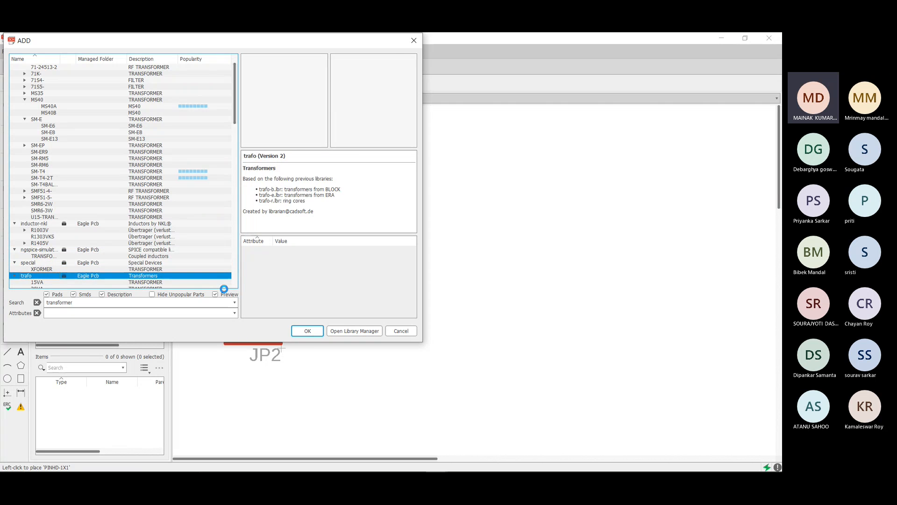
# - Examine the winding symbols and footprints of the trafo library transformers through PT04,5-2
pyautogui.press('Down')
pyautogui.press('Down')
pyautogui.press('Down')
pyautogui.press('Down')
pyautogui.press('Down')
pyautogui.press('Down')
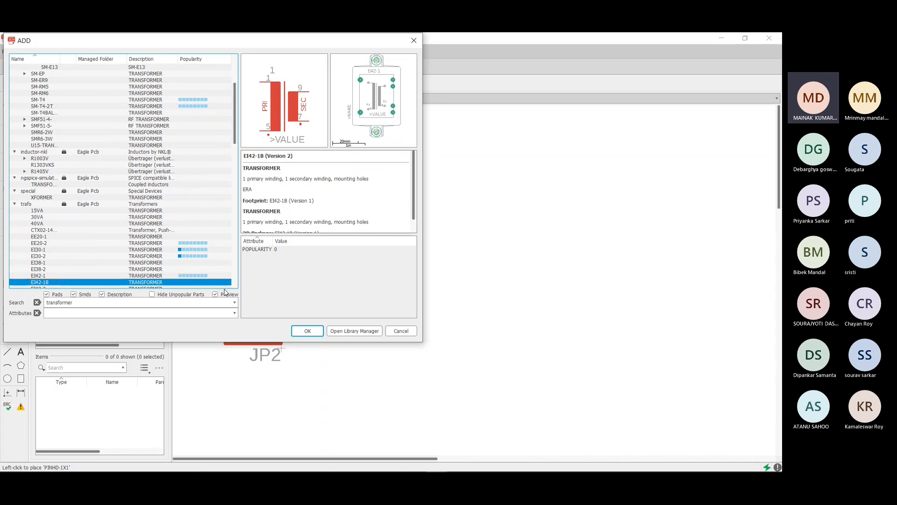
pyautogui.press('Down')
pyautogui.press('Down')
pyautogui.press('Down')
pyautogui.press('Down')
pyautogui.press('Down')
pyautogui.press('Down')
pyautogui.press('Down')
pyautogui.press('Down')
pyautogui.press('Down')
pyautogui.press('Down')
pyautogui.press('Down')
pyautogui.press('Down')
pyautogui.press('Down')
pyautogui.press('Down')
pyautogui.press('Down')
pyautogui.press('Down')
pyautogui.press('Down')
pyautogui.press('Down')
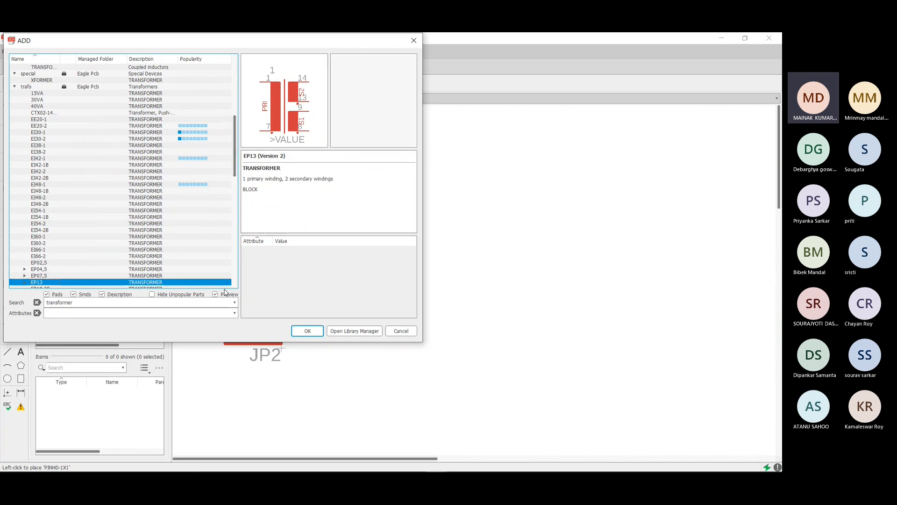
pyautogui.press('Down')
pyautogui.press('Down')
pyautogui.press('Down')
pyautogui.press('Down')
pyautogui.press('Down')
pyautogui.press('Down')
pyautogui.press('Down')
pyautogui.press('Down')
pyautogui.press('Down')
pyautogui.press('Down')
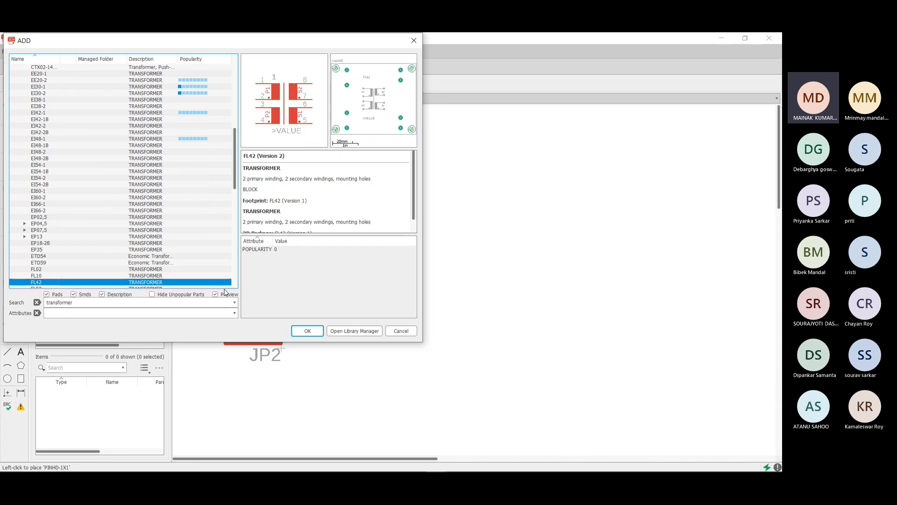
pyautogui.press('Down')
pyautogui.press('Down')
pyautogui.press('Down')
pyautogui.press('Down')
pyautogui.press('Down')
pyautogui.press('Down')
pyautogui.press('Down')
pyautogui.press('Down')
pyautogui.press('Down')
pyautogui.press('Down')
pyautogui.press('Down')
pyautogui.press('Down')
pyautogui.press('Down')
pyautogui.press('Down')
pyautogui.press('Down')
pyautogui.press('Down')
pyautogui.press('Down')
pyautogui.press('Down')
pyautogui.press('Down')
pyautogui.press('Down')
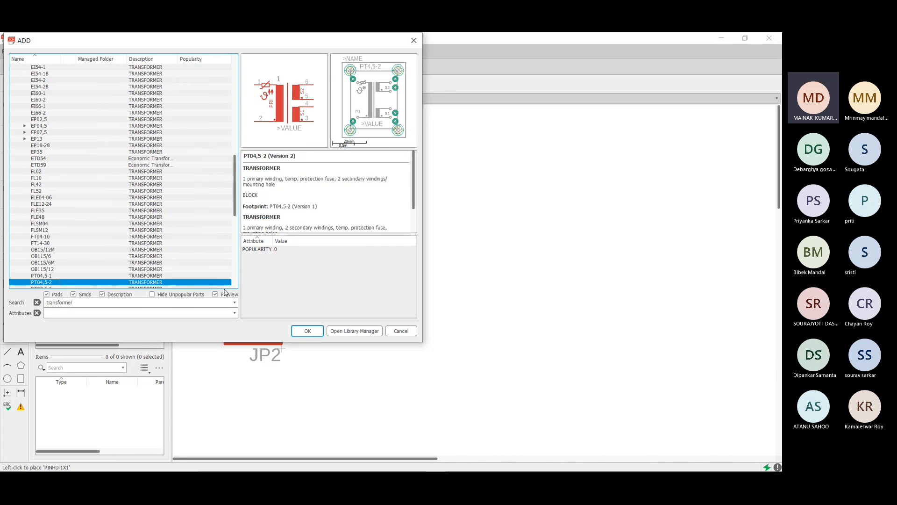
# - Examine the symbols and footprints of the trafo library transformers from PT04,5-2 through SP-67 to VR04,5-2
pyautogui.press('Down')
pyautogui.press('Down')
pyautogui.press('Up')
pyautogui.press('Up')
pyautogui.press('Up')
pyautogui.press('Up')
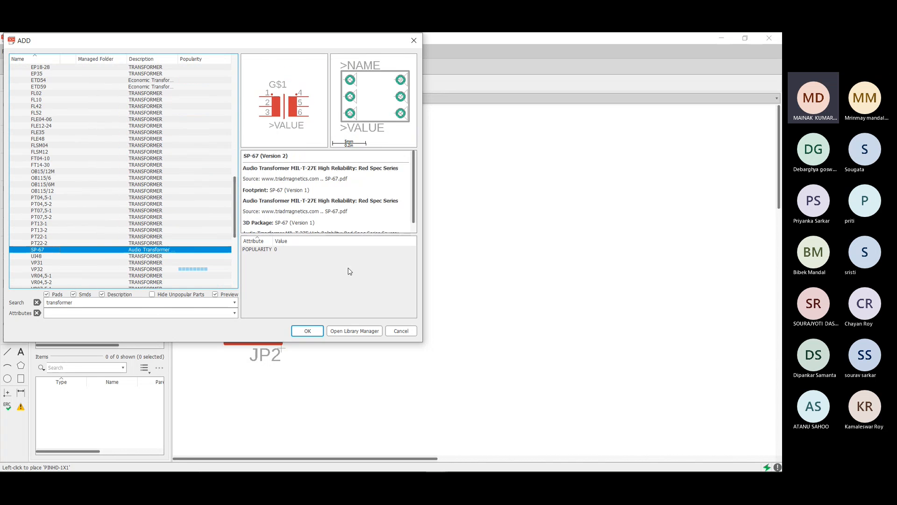
pyautogui.press('Up')
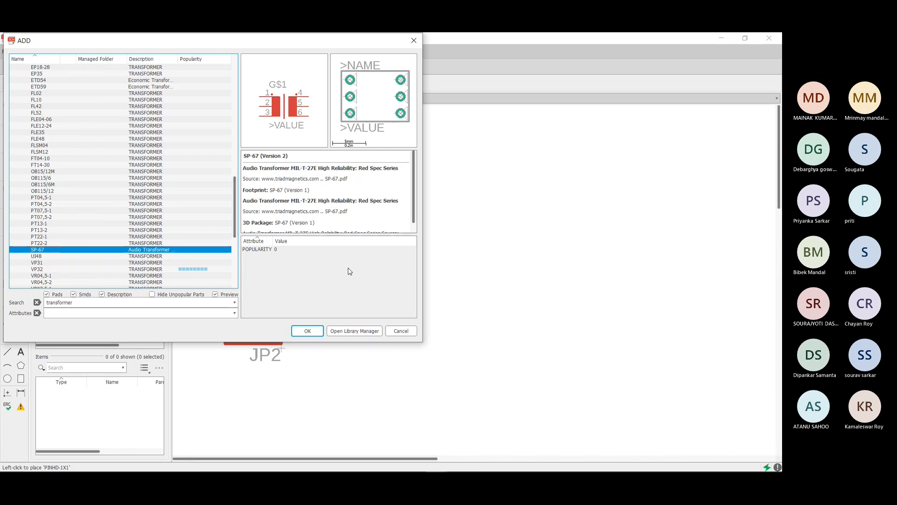
pyautogui.press('Up')
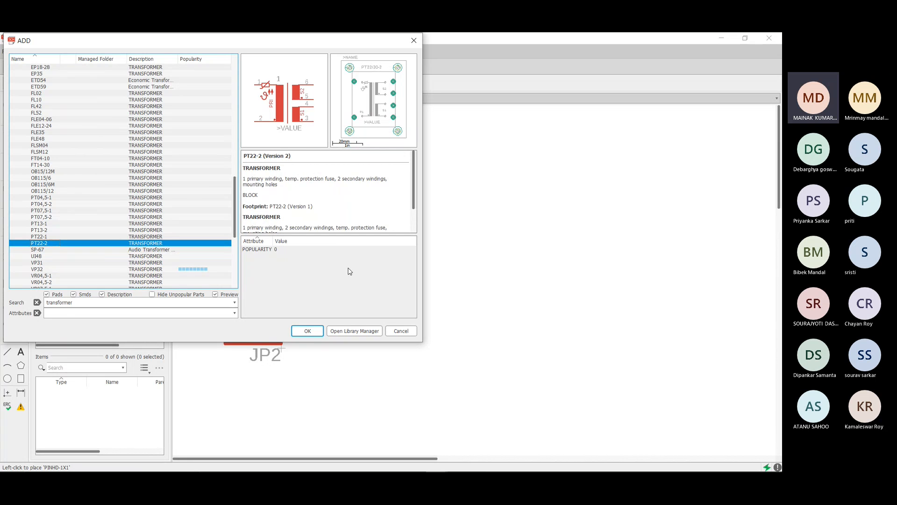
pyautogui.press('Down')
pyautogui.press('Down')
pyautogui.press('Down')
pyautogui.press('Down')
pyautogui.press('Down')
pyautogui.press('Down')
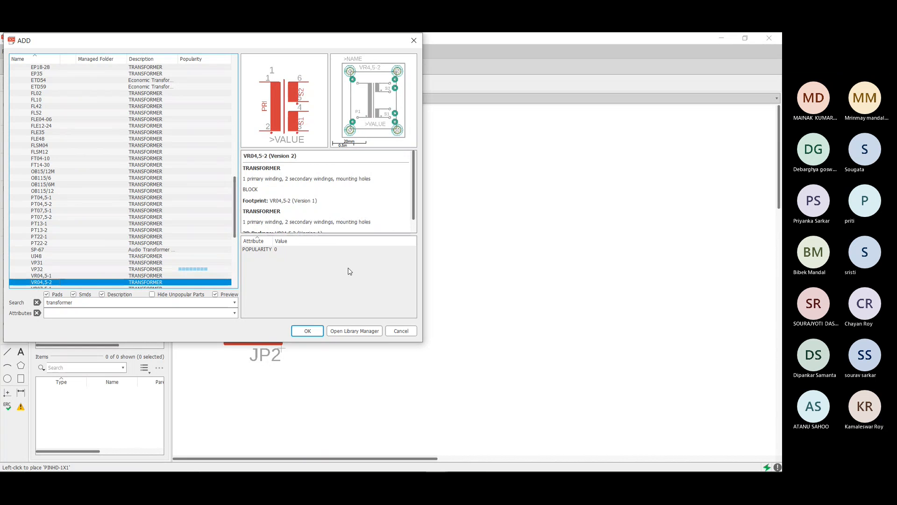
# - Compare the winding symbols and footprints of the VR series transformers, including VR07,5-2, VR11 and VR13-1
pyautogui.press('Up')
pyautogui.press('Down')
pyautogui.press('Down')
pyautogui.press('Down')
pyautogui.press('Down')
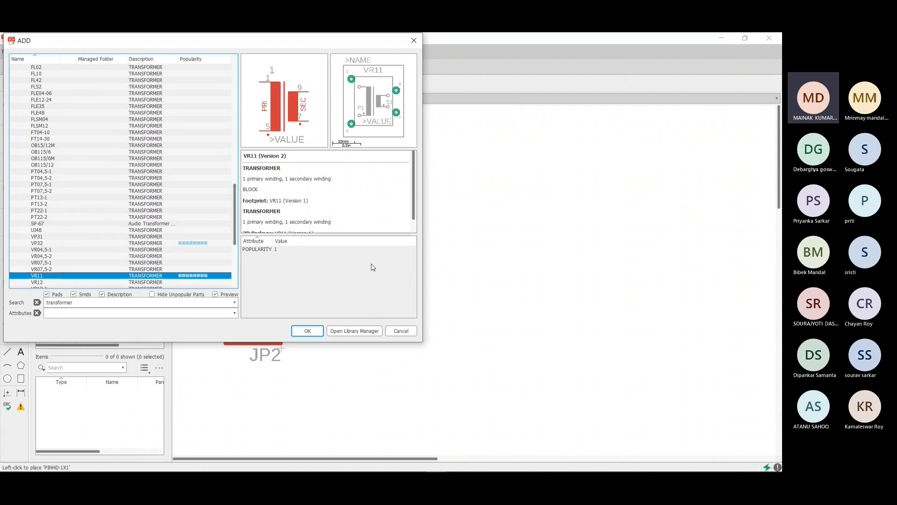
pyautogui.press('Up')
pyautogui.press('Up')
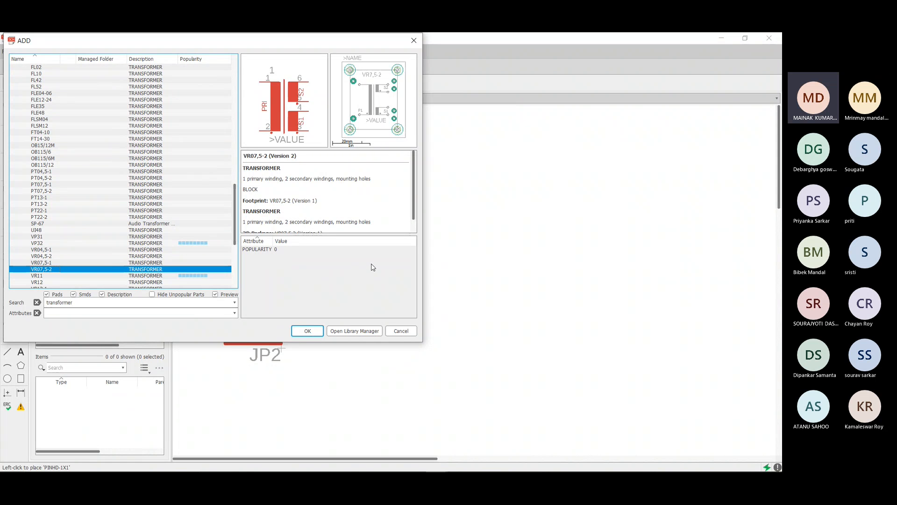
pyautogui.press('Down')
pyautogui.press('Down')
pyautogui.press('Down')
pyautogui.press('Down')
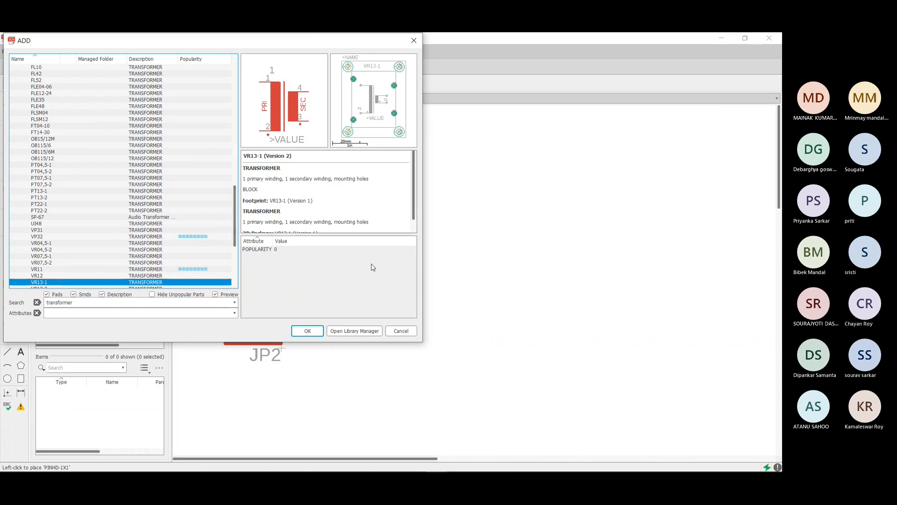
pyautogui.press('Down')
# - Add the VR11 transformer beside the two pin headers, rotated so that its primary winding faces them
pyautogui.press('Up')
pyautogui.press('Up')
pyautogui.press('Up')
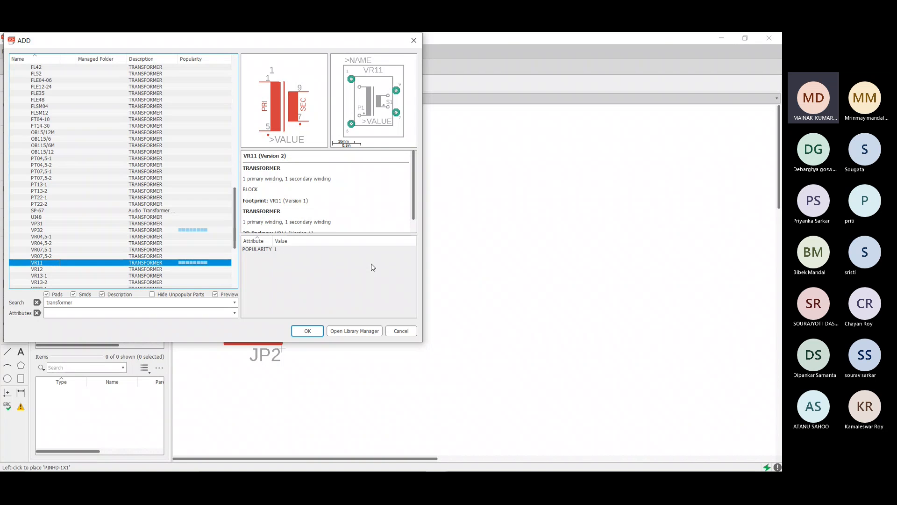
pyautogui.press('Return')
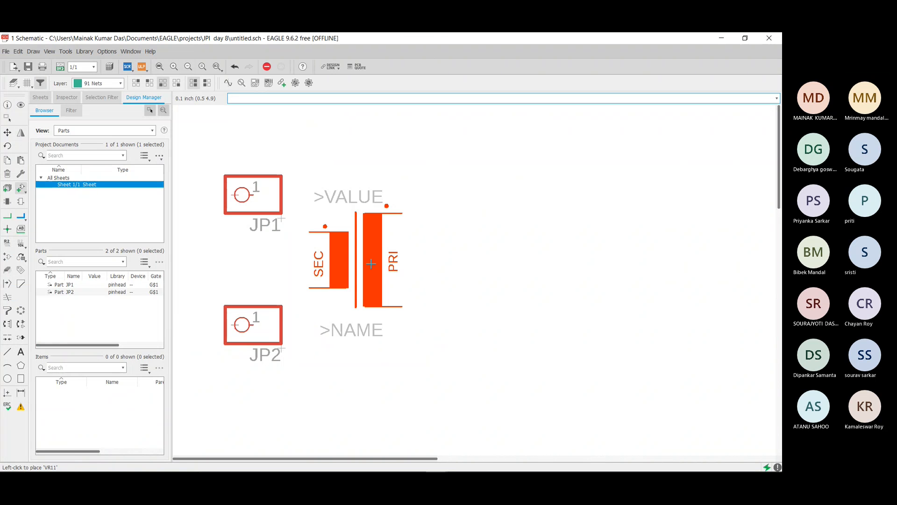
pyautogui.rightClick(424, 260)
pyautogui.rightClick(424, 260)
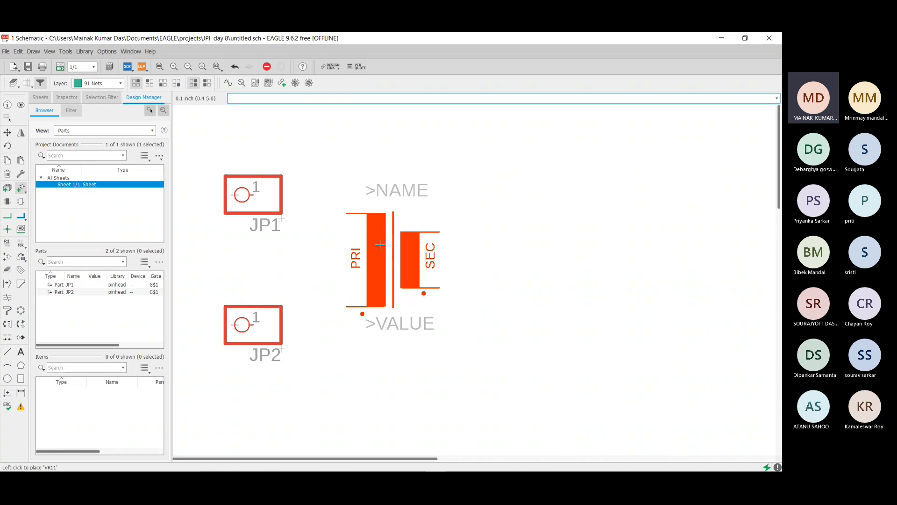
pyautogui.click(379, 245)
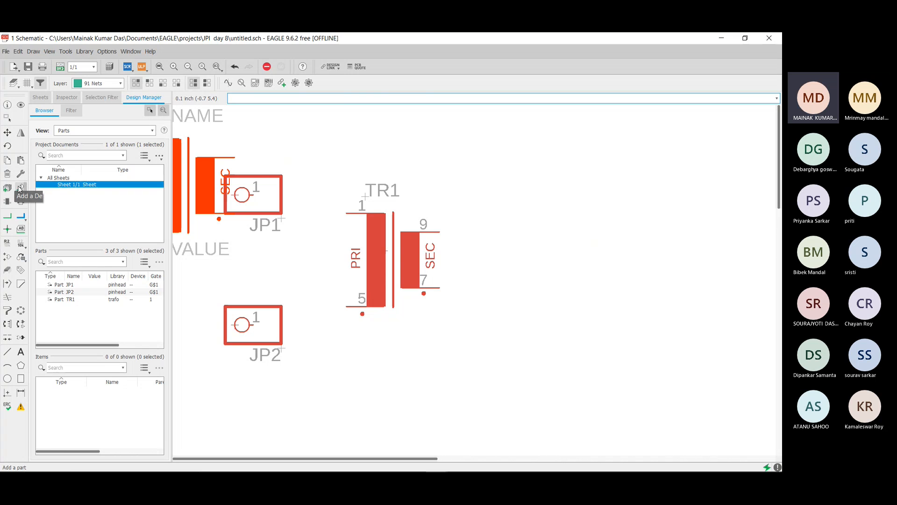
pyautogui.click(20, 189)
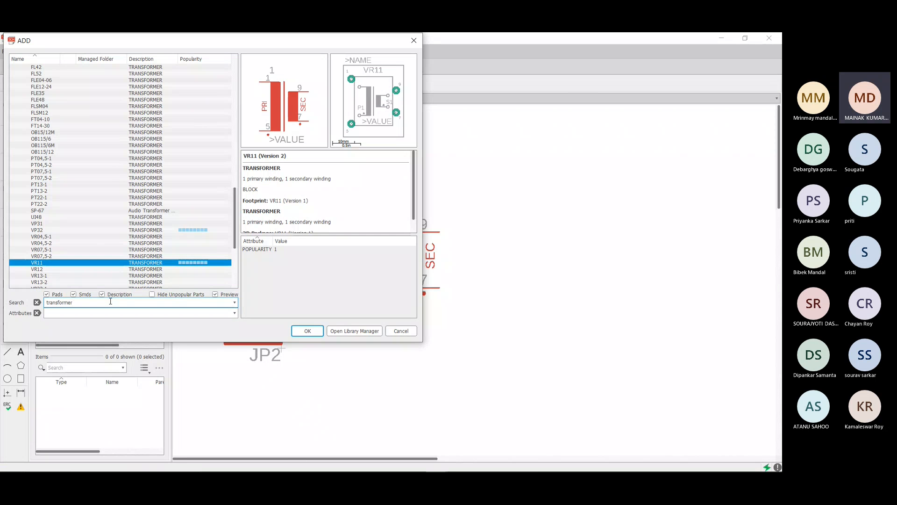
pyautogui.press('BackSpace')
pyautogui.press('BackSpace')
pyautogui.press('BackSpace')
pyautogui.press('BackSpace')
pyautogui.press('BackSpace')
pyautogui.press('BackSpace')
pyautogui.press('BackSpace')
pyautogui.press('BackSpace')
pyautogui.press('BackSpace')
pyautogui.press('BackSpace')
pyautogui.press('BackSpace')
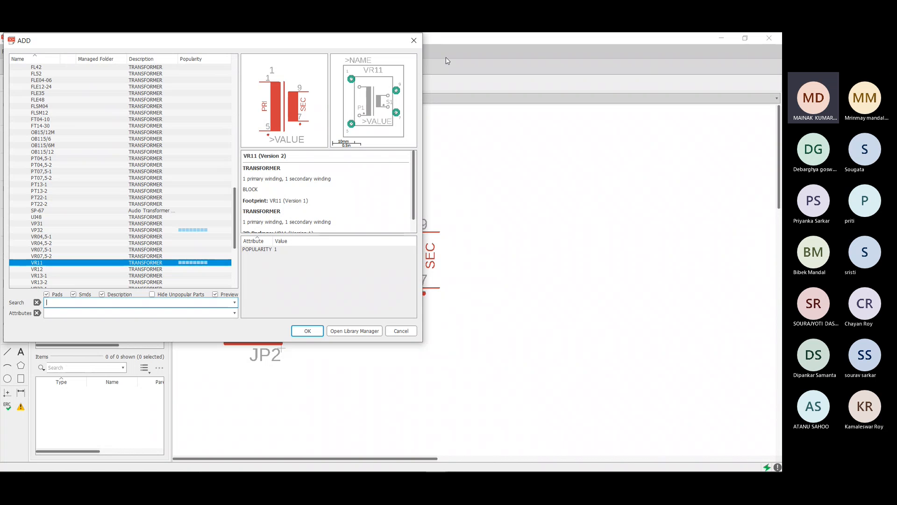
pyautogui.click(413, 40)
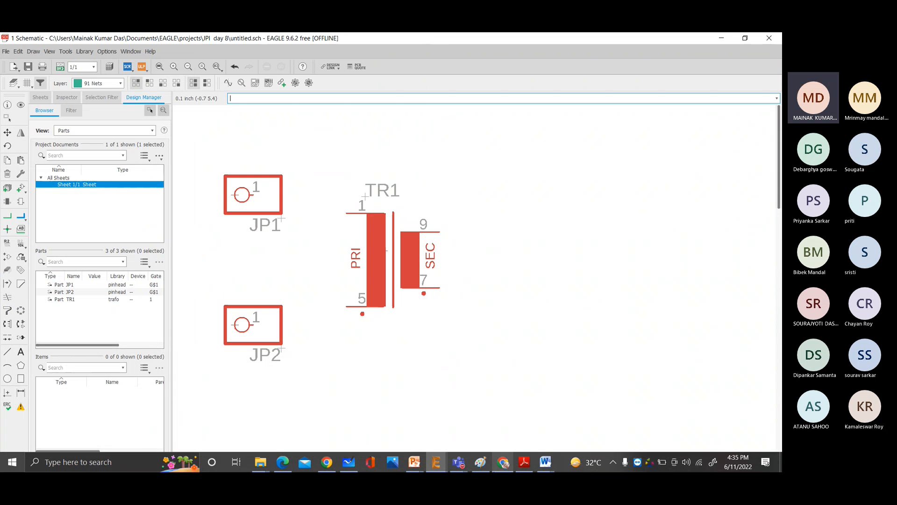
# - Switch to Paint and draw a black rectangle of about 803 × 466 px on a blank area of the canvas
pyautogui.click(473, 463)
pyautogui.scroll(-10, 232, 240)
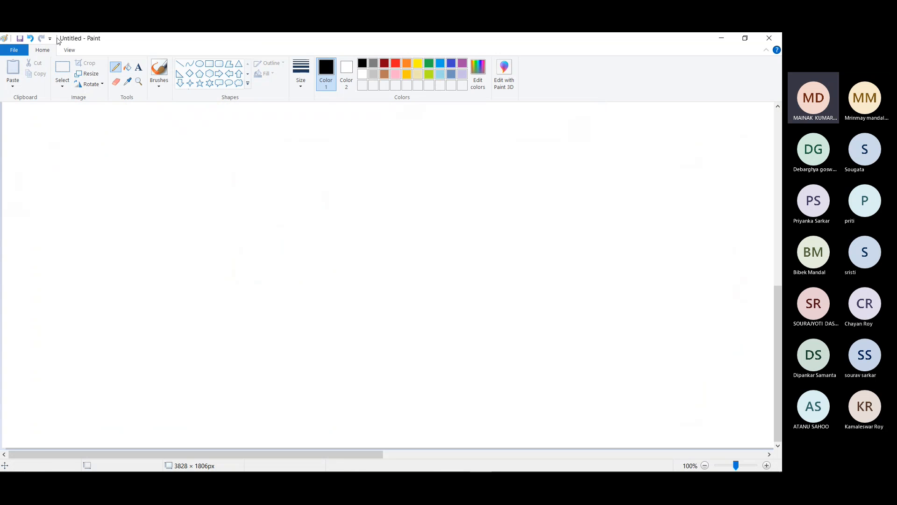
pyautogui.click(210, 64)
pyautogui.moveTo(164, 175); pyautogui.dragTo(491, 365)
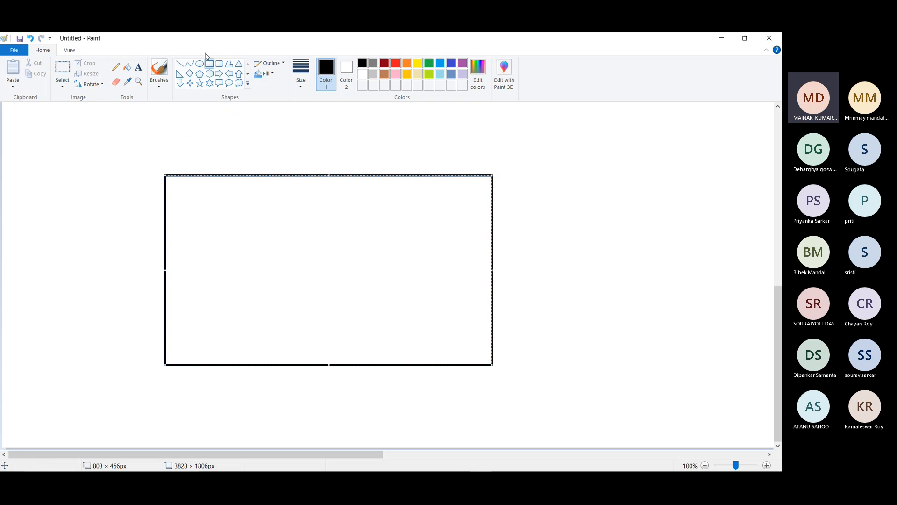
# - Draw two horizontal input lines, about 190 and 179 px long, at the rectangle's left edge and two longer output lines at its right edge
pyautogui.click(181, 66)
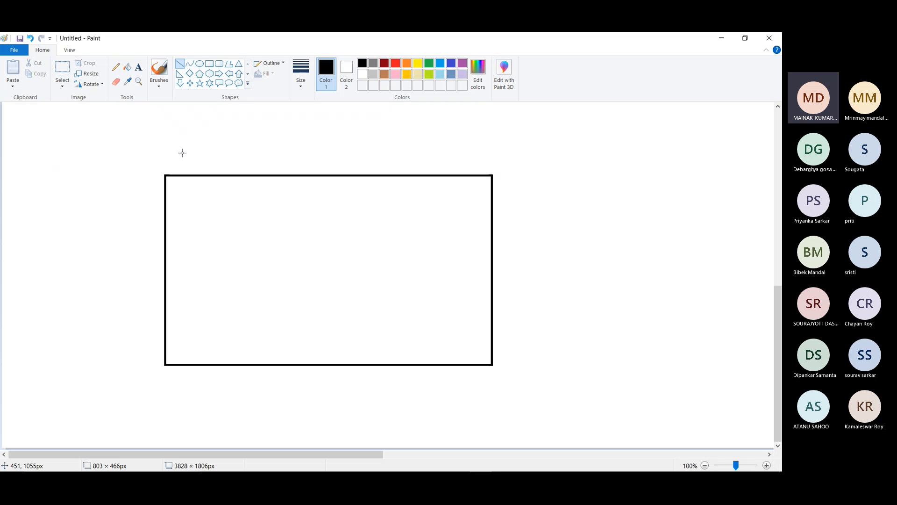
pyautogui.moveTo(88, 238)
pyautogui.mouseDown()
pyautogui.moveTo(171, 242)
pyautogui.moveTo(166, 237)
pyautogui.mouseUp()
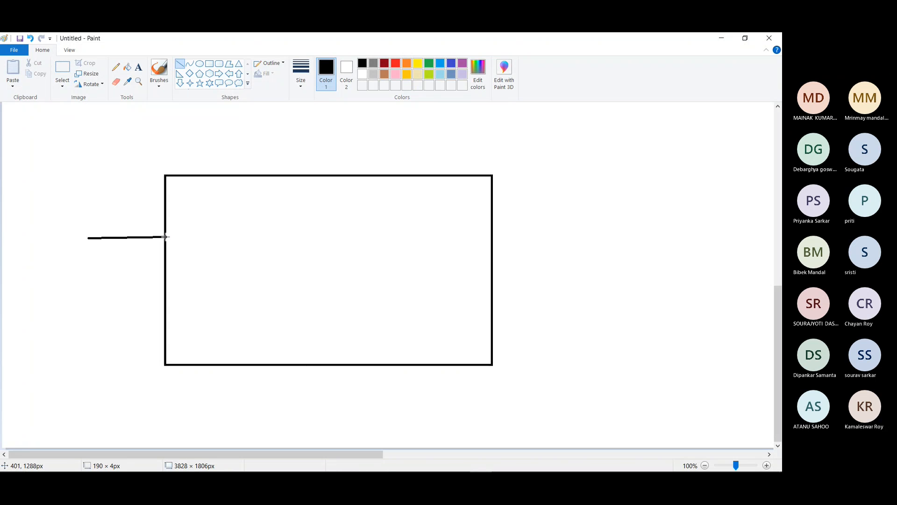
pyautogui.moveTo(93, 295); pyautogui.dragTo(166, 294)
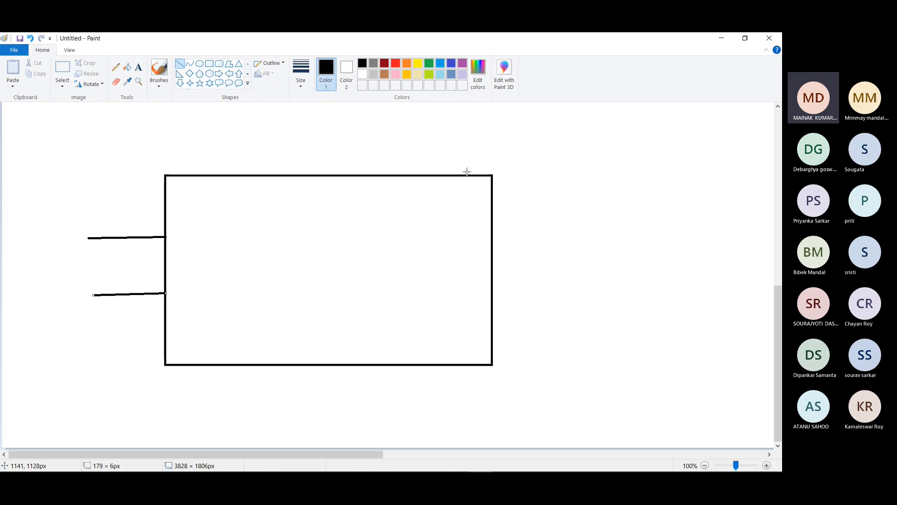
pyautogui.moveTo(491, 216); pyautogui.dragTo(610, 216)
pyautogui.moveTo(493, 315); pyautogui.dragTo(618, 318)
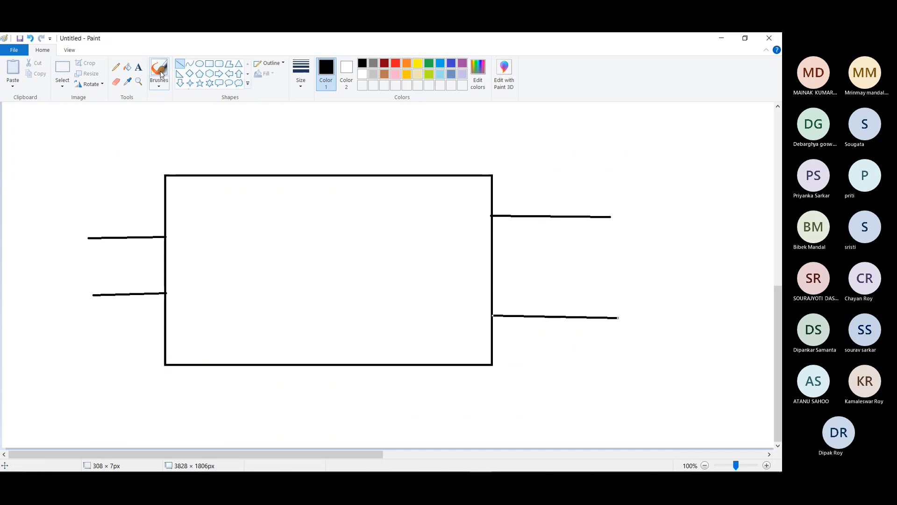
# - Add the text label "220v" between the two input lines of the block diagram
pyautogui.click(139, 67)
pyautogui.click(76, 262)
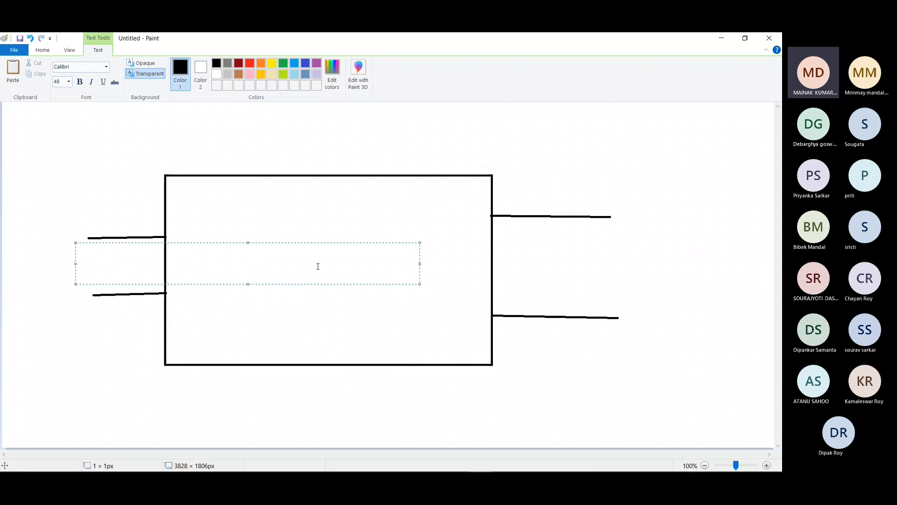
pyautogui.write('@')
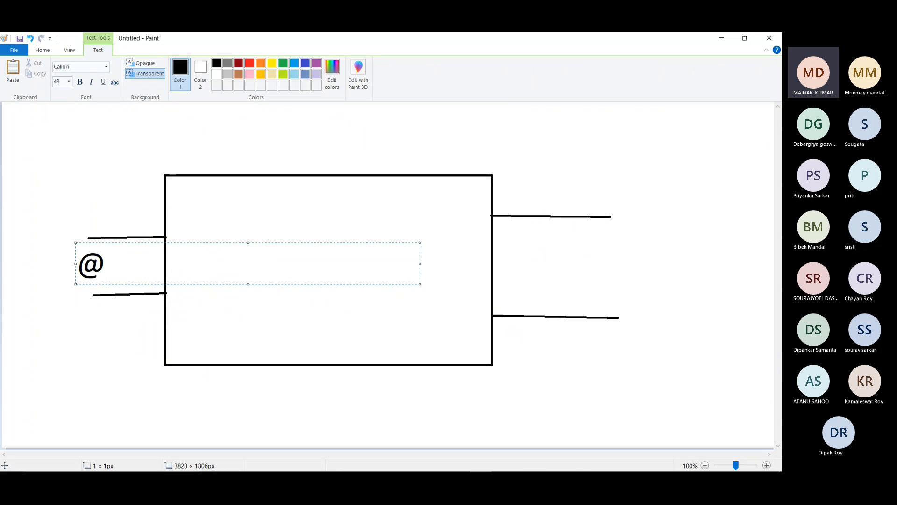
pyautogui.press('BackSpace')
pyautogui.write('2')
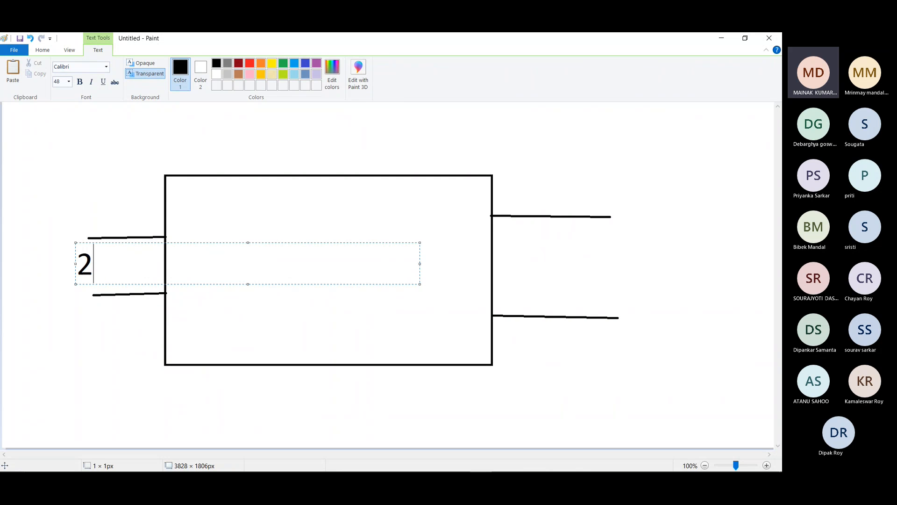
pyautogui.write('20')
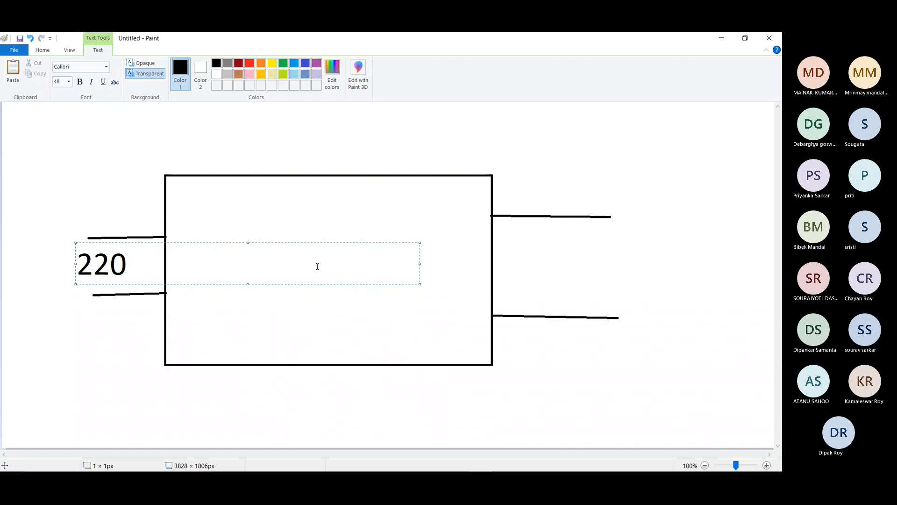
pyautogui.write('v')
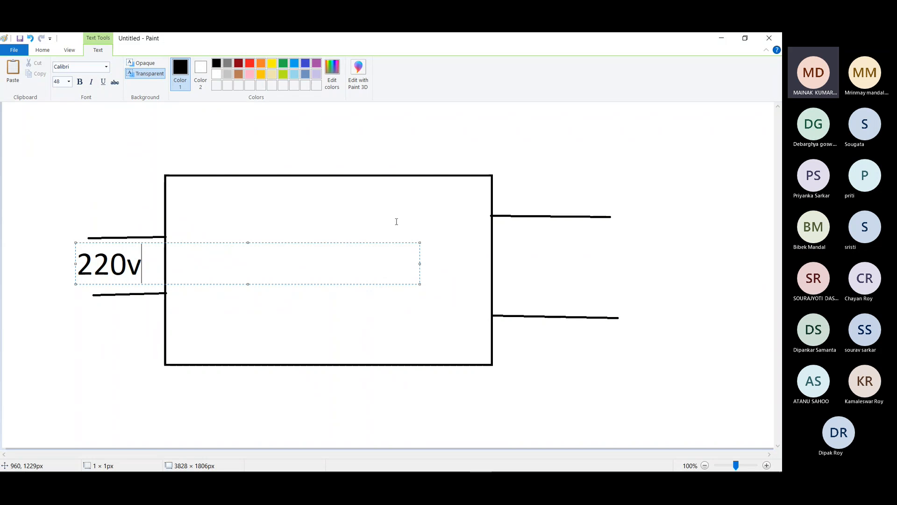
pyautogui.click(498, 258)
# - Try the text label "12v" between the two output lines and undo it
pyautogui.click(507, 261)
pyautogui.write('12v')
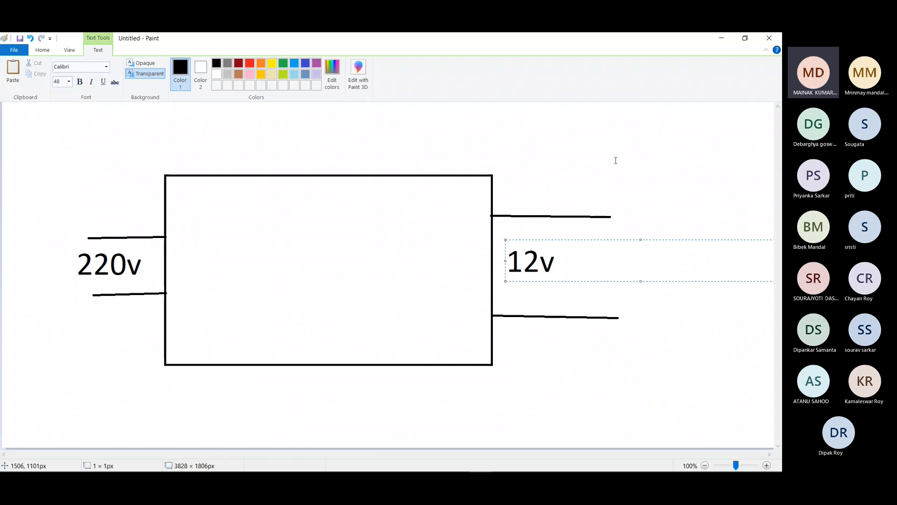
pyautogui.click(602, 173)
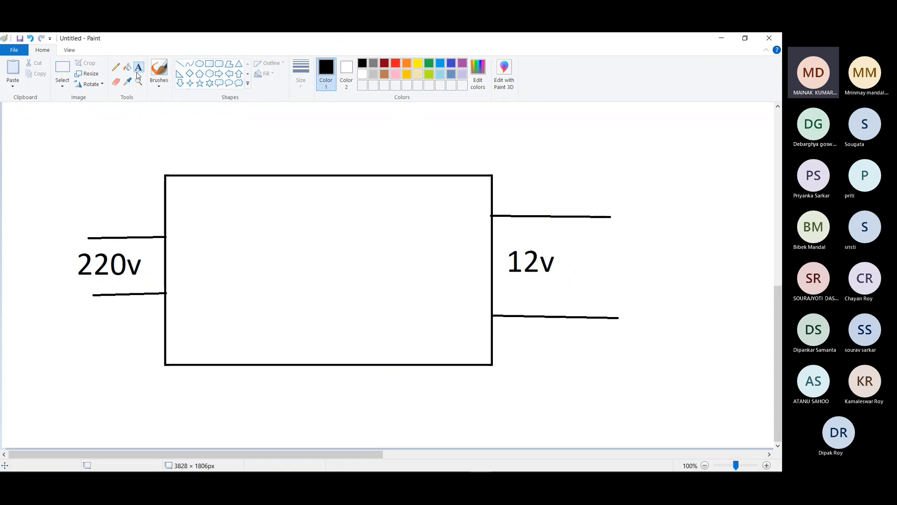
pyautogui.click(116, 81)
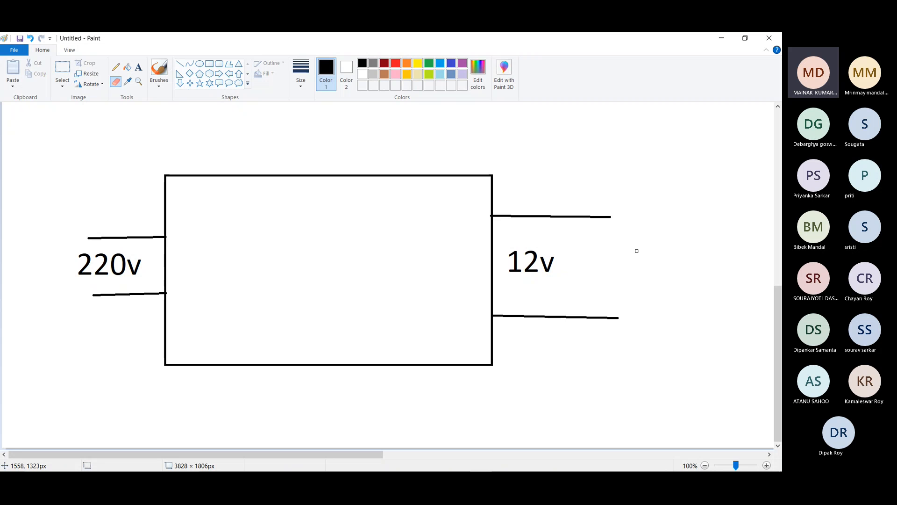
pyautogui.hotkey('ctrl', 'z')
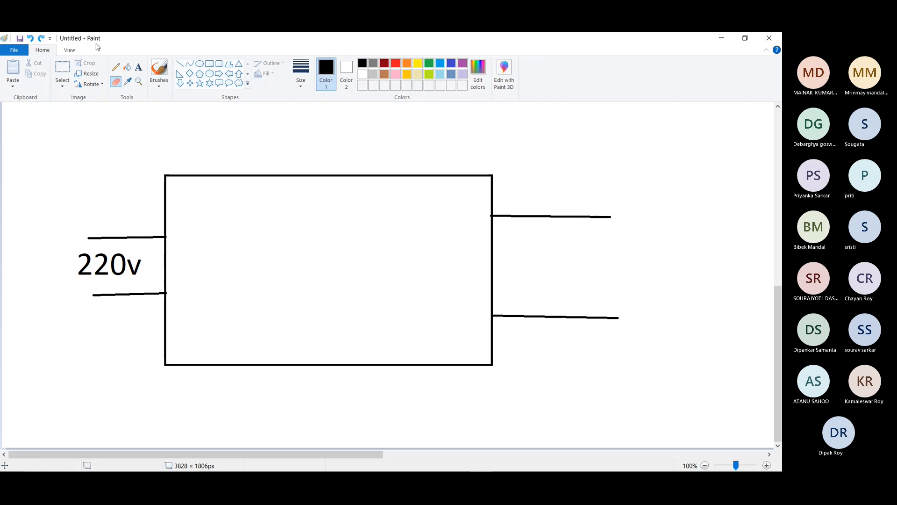
# - Add the text label "5v dc" between the two output lines of the block diagram
pyautogui.click(138, 67)
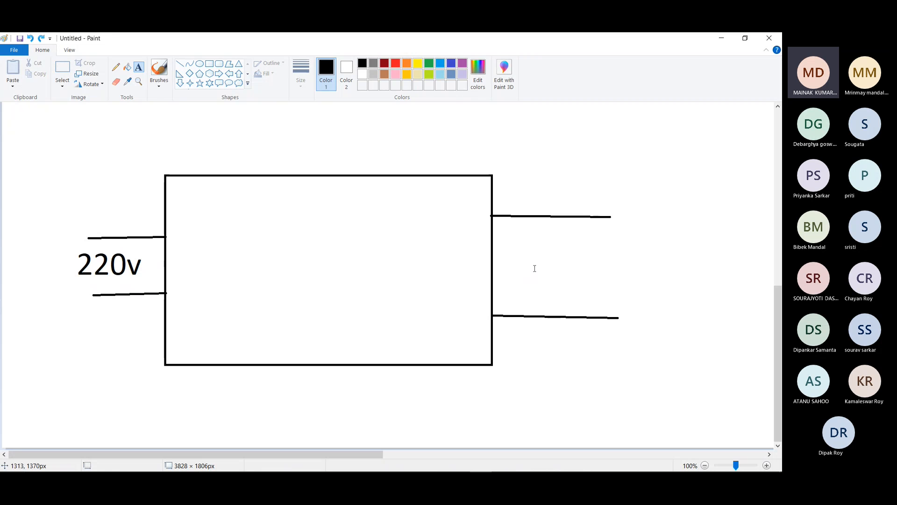
pyautogui.click(514, 247)
pyautogui.write('5v dc')
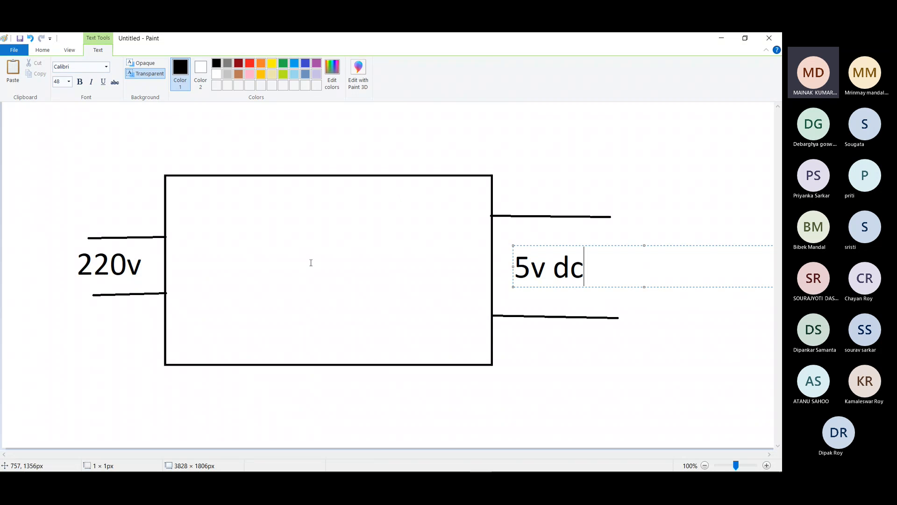
pyautogui.click(290, 258)
# - Paint a red brush blob inside the block diagram's rectangle, near its output side
pyautogui.click(316, 224)
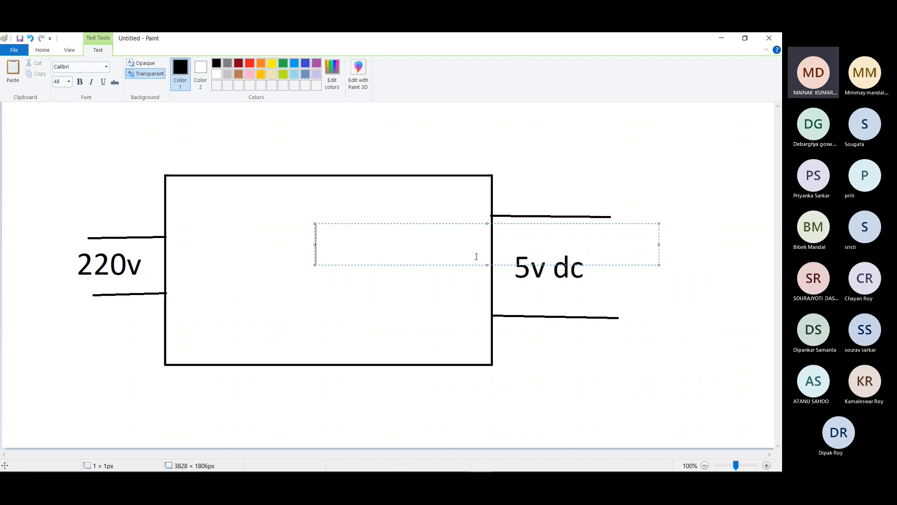
pyautogui.click(250, 62)
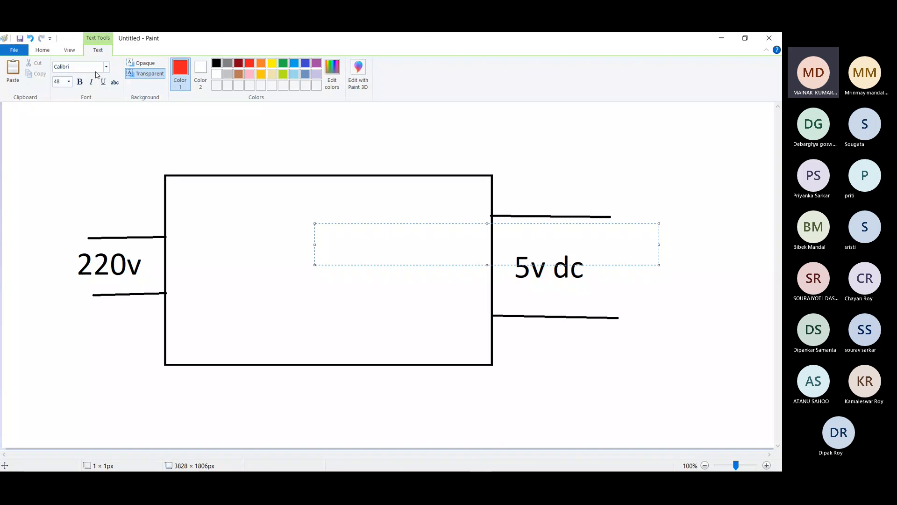
pyautogui.click(43, 50)
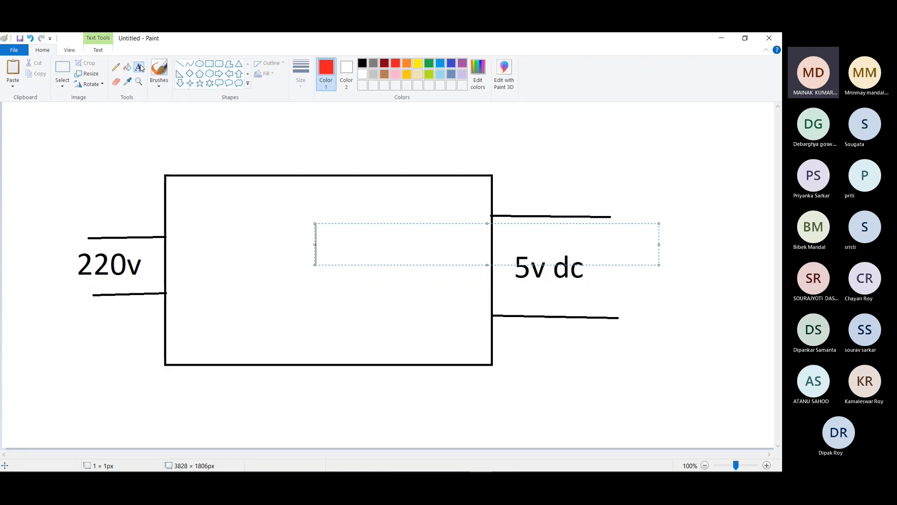
pyautogui.click(159, 74)
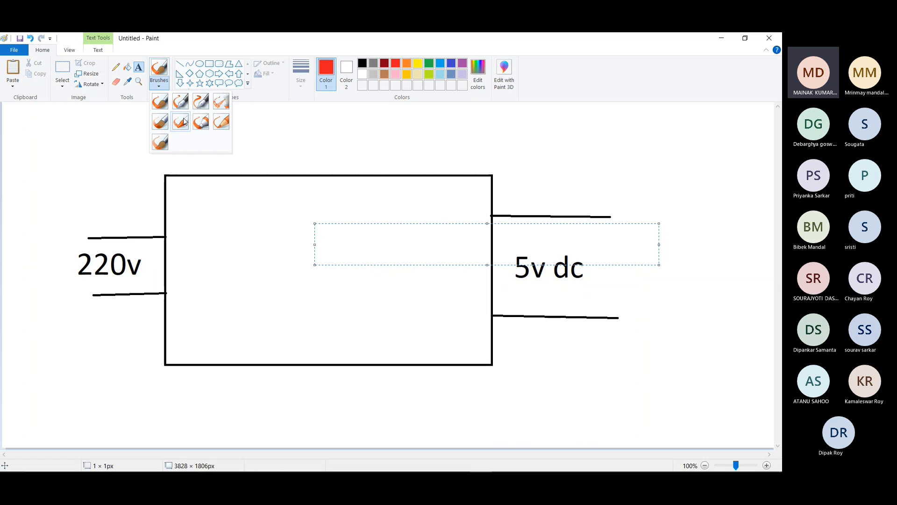
pyautogui.click(188, 124)
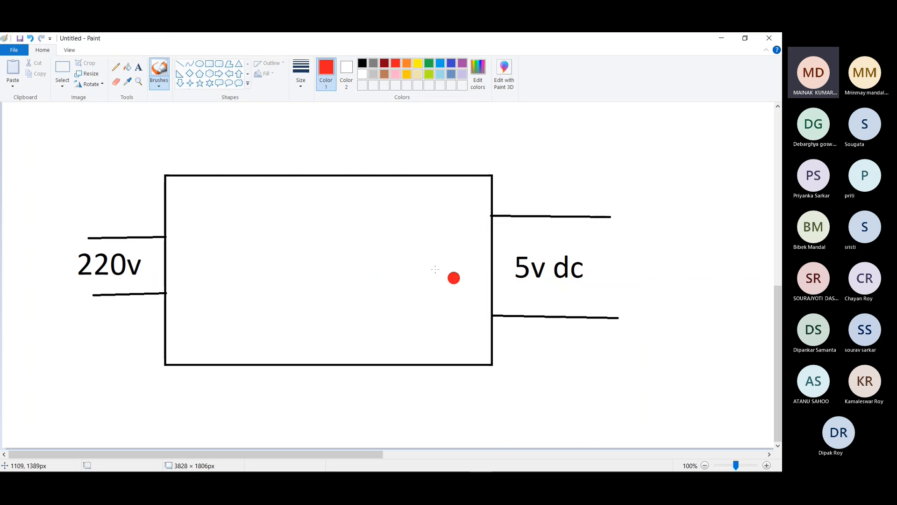
pyautogui.moveTo(408, 254)
pyautogui.mouseDown()
pyautogui.moveTo(414, 248)
pyautogui.moveTo(421, 271)
pyautogui.moveTo(400, 261)
pyautogui.moveTo(427, 245)
pyautogui.moveTo(425, 274)
pyautogui.moveTo(437, 262)
pyautogui.moveTo(407, 271)
pyautogui.moveTo(436, 252)
pyautogui.moveTo(426, 251)
pyautogui.mouseUp()
pyautogui.click(458, 247)
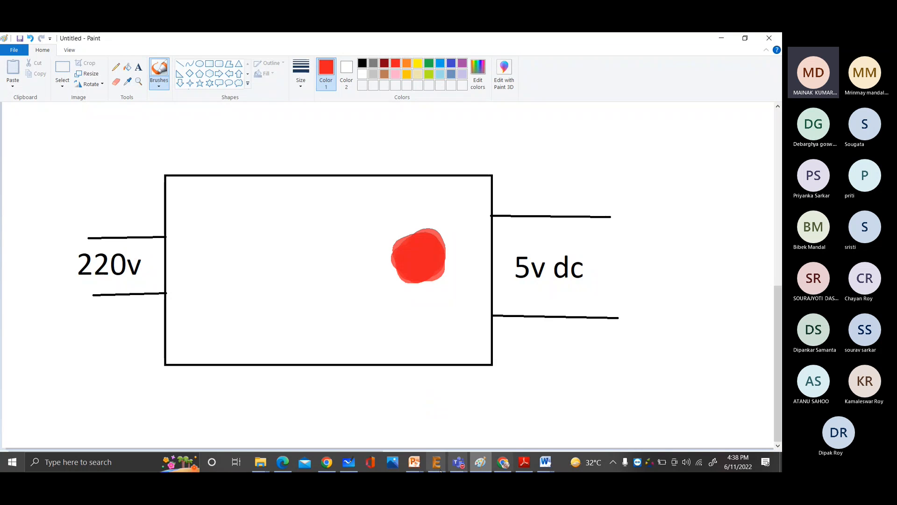
# - Switch to the EAGLE schematic and wire JP1 to transformer TR1's pin 1 and JP2 to its pin 5
pyautogui.click(436, 463)
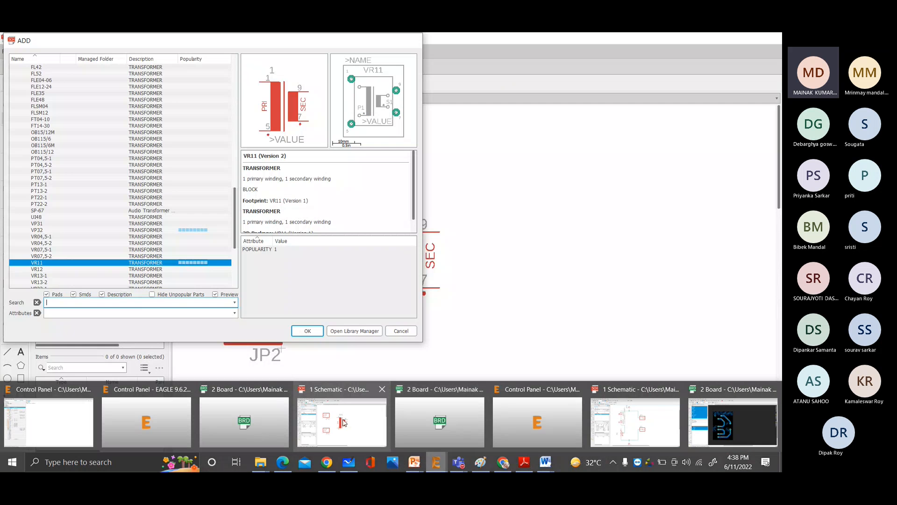
pyautogui.click(343, 423)
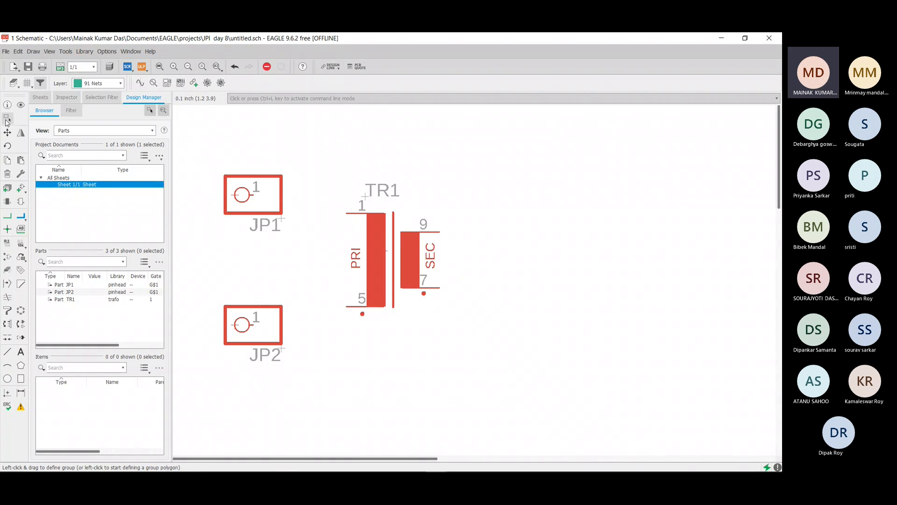
pyautogui.click(7, 135)
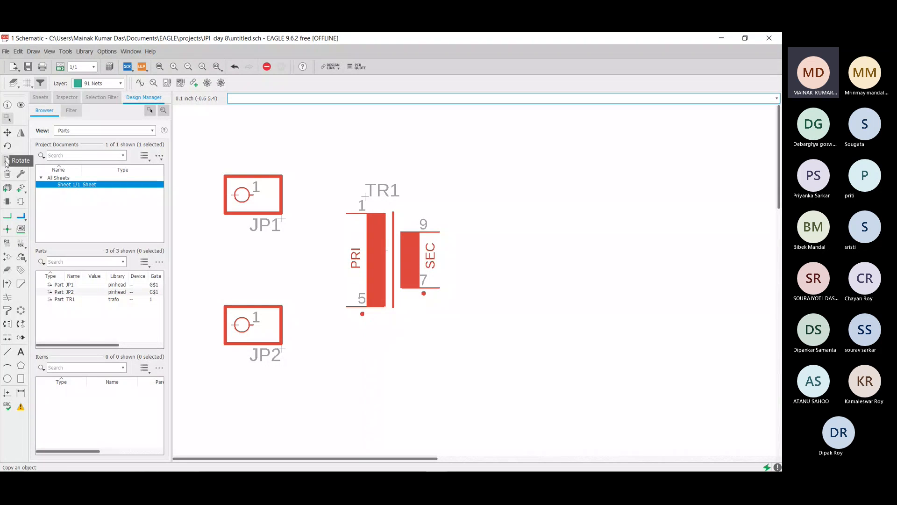
pyautogui.click(7, 216)
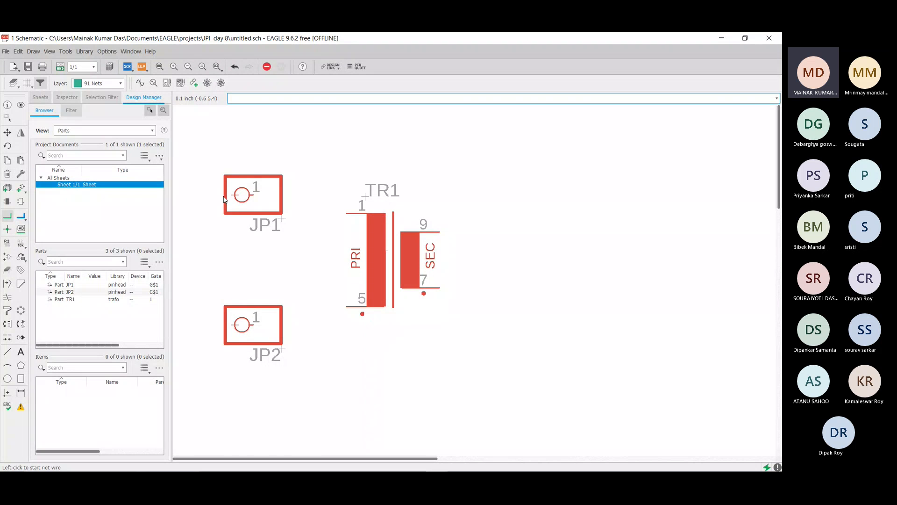
pyautogui.click(251, 194)
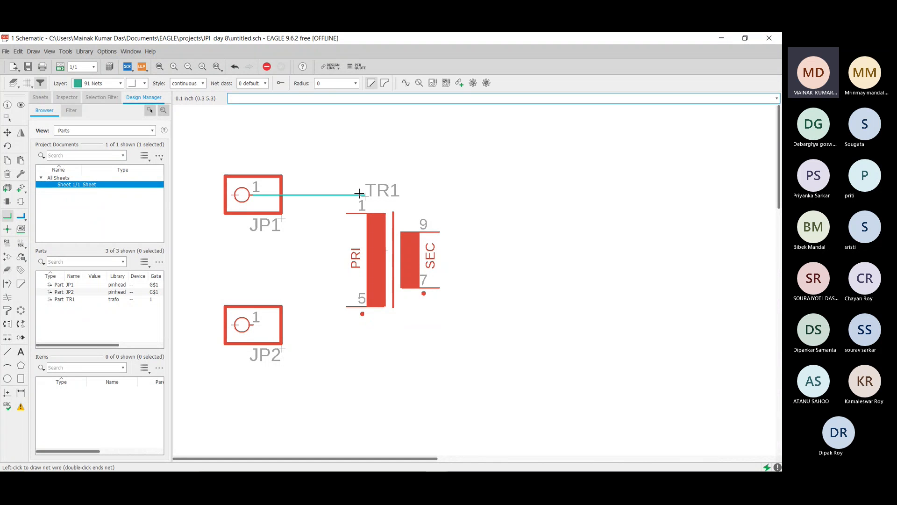
pyautogui.click(353, 211)
pyautogui.click(252, 324)
pyautogui.click(347, 307)
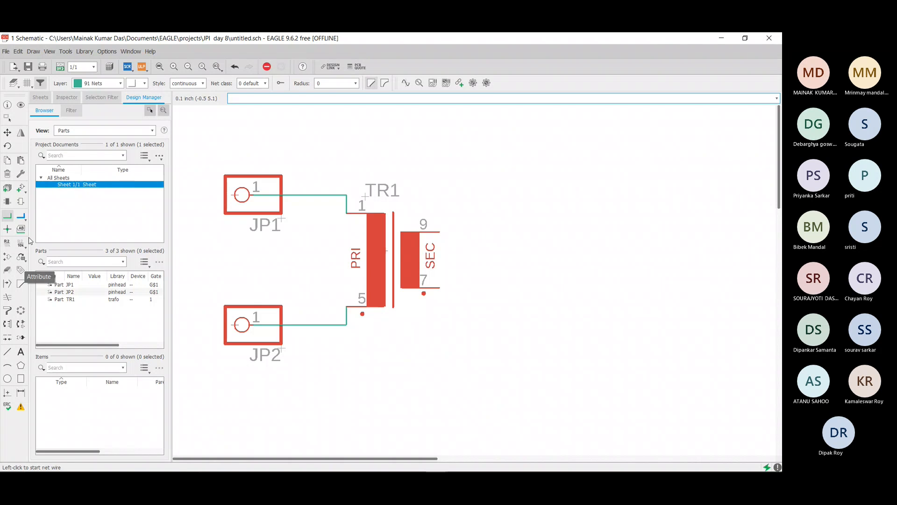
# - Add the text label "220V AC" between pin headers JP1 and JP2
pyautogui.click(22, 353)
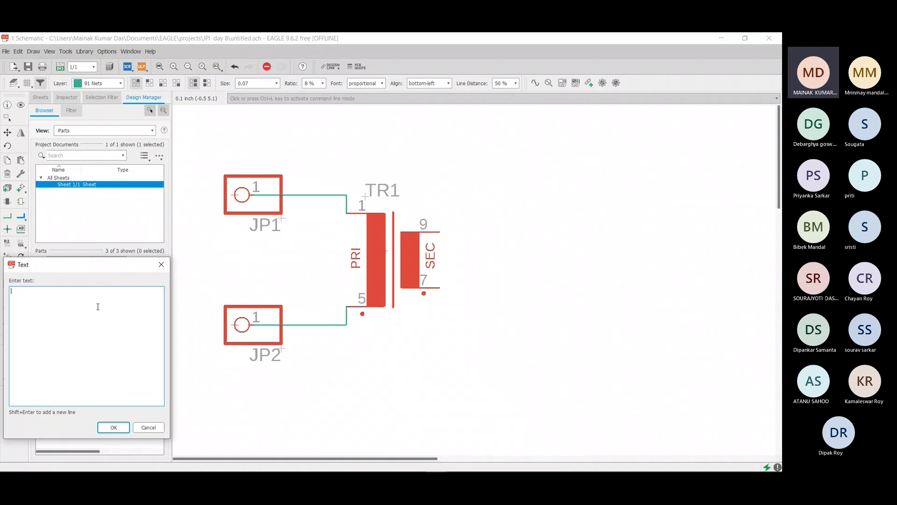
pyautogui.write('@')
pyautogui.press('BackSpace')
pyautogui.write('220V AC')
pyautogui.press('Return')
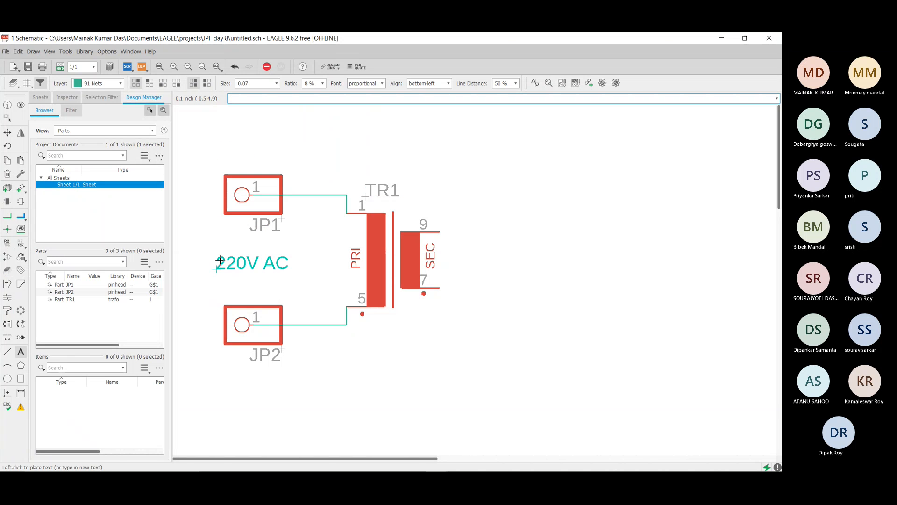
pyautogui.click(220, 261)
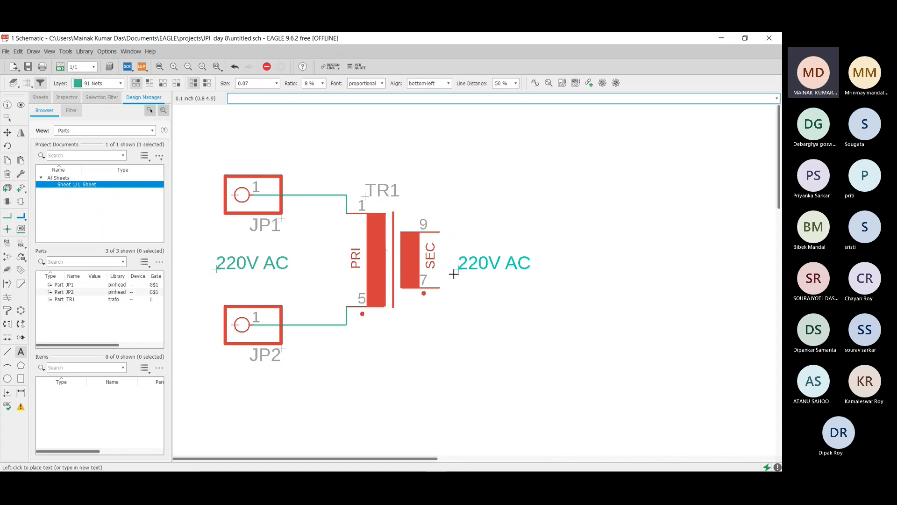
# - Add the text label "12V AC" beside TR1's secondary winding, between pins 9 and 7, using the fine grid
pyautogui.click(427, 255)
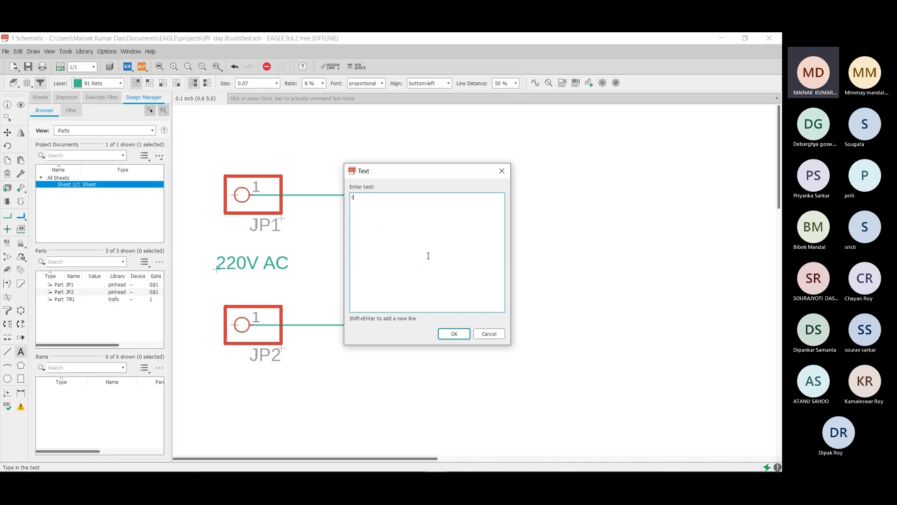
pyautogui.write('12V A')
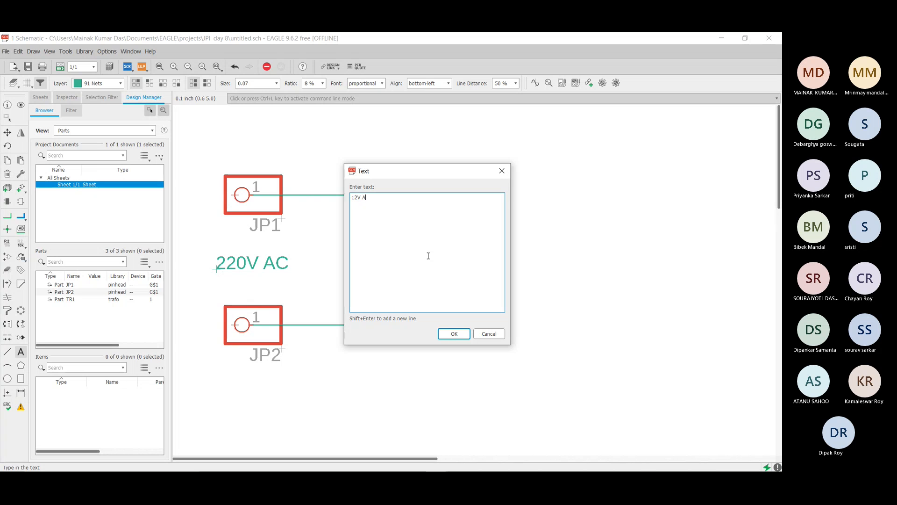
pyautogui.write('C')
pyautogui.press('Return')
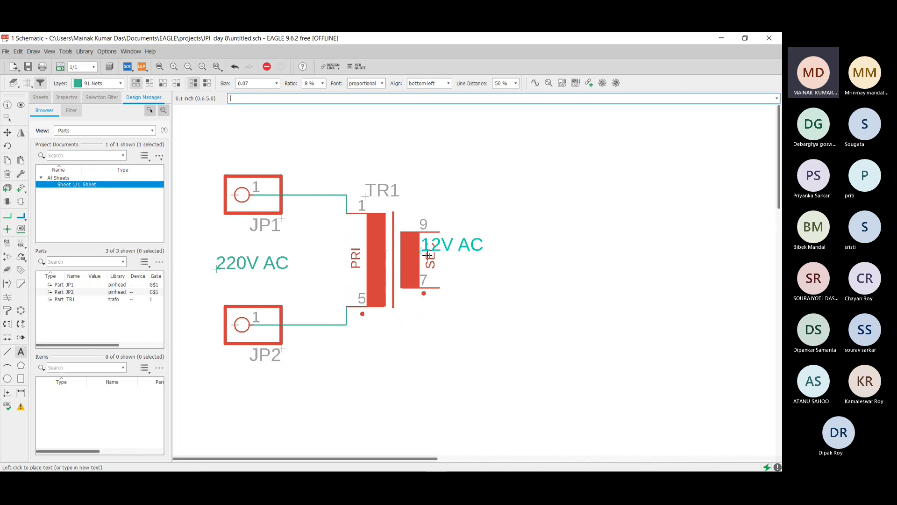
pyautogui.click(459, 267)
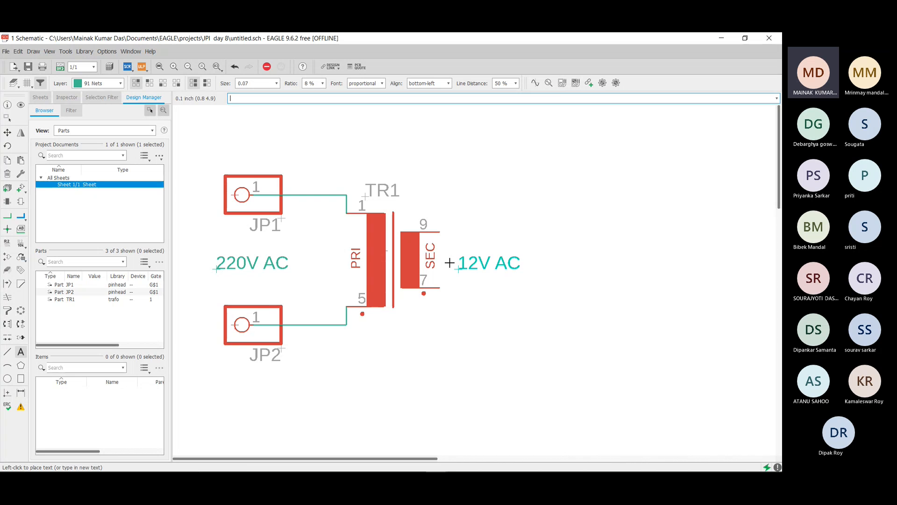
pyautogui.press('alt')
pyautogui.click(444, 263)
pyautogui.click(197, 195)
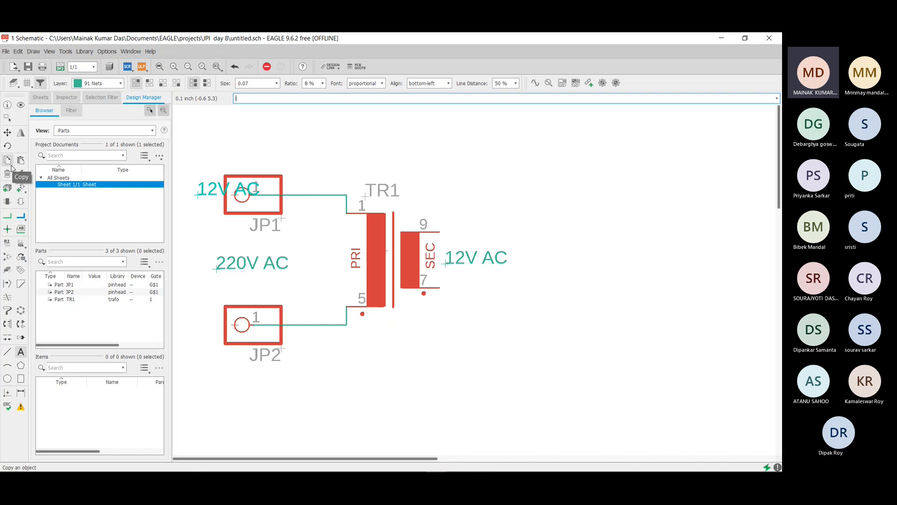
# - Find "Bridge rectifier" in the part library and place one DBDB101G to the right of the 12V AC label
pyautogui.click(21, 189)
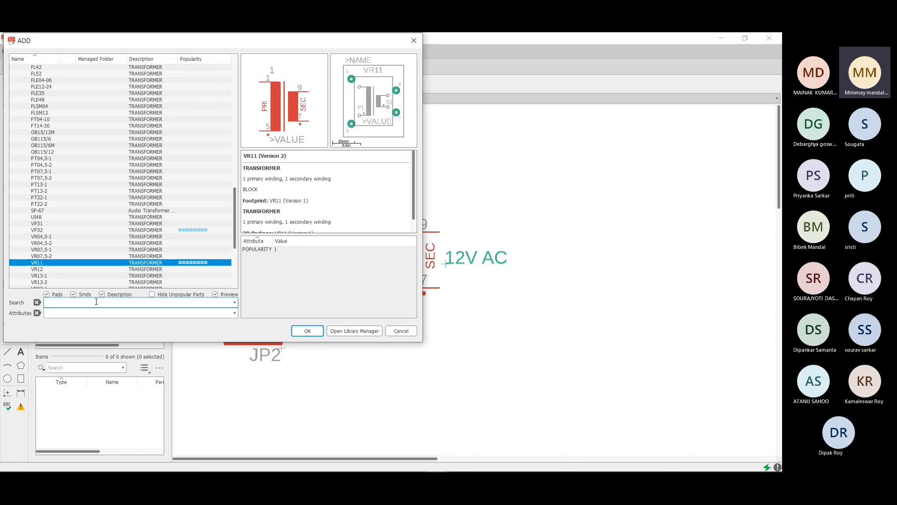
pyautogui.click(97, 301)
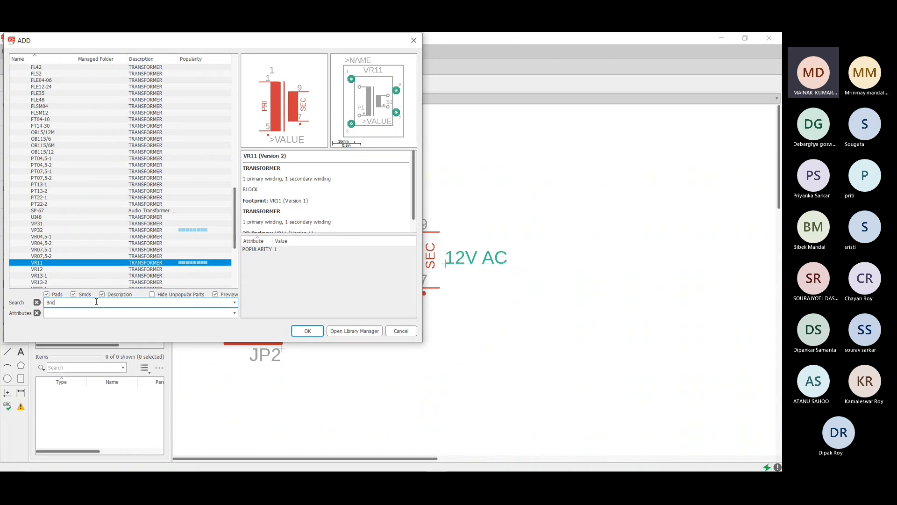
pyautogui.write('e rectifier')
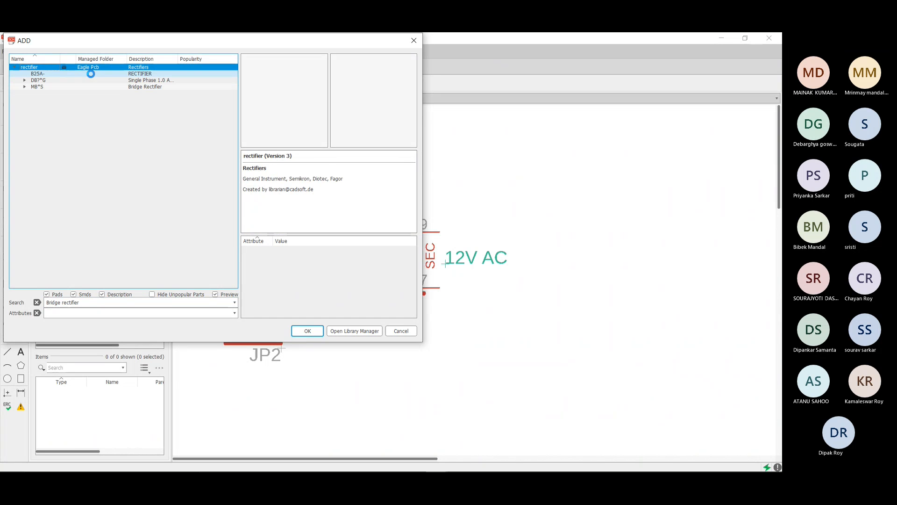
pyautogui.click(91, 73)
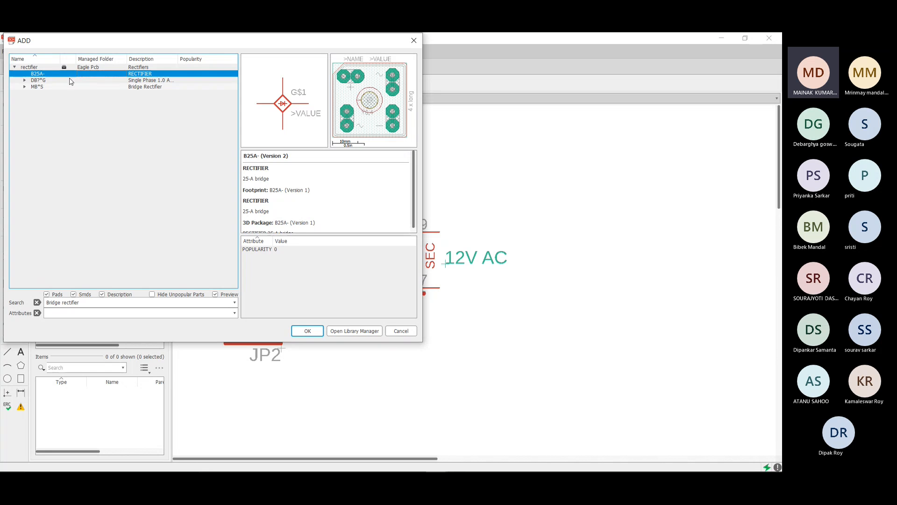
pyautogui.click(23, 81)
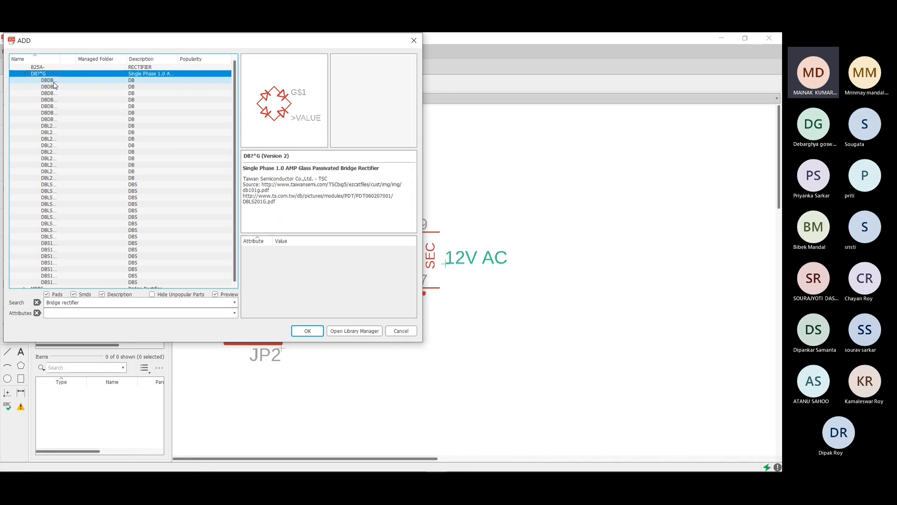
pyautogui.click(91, 87)
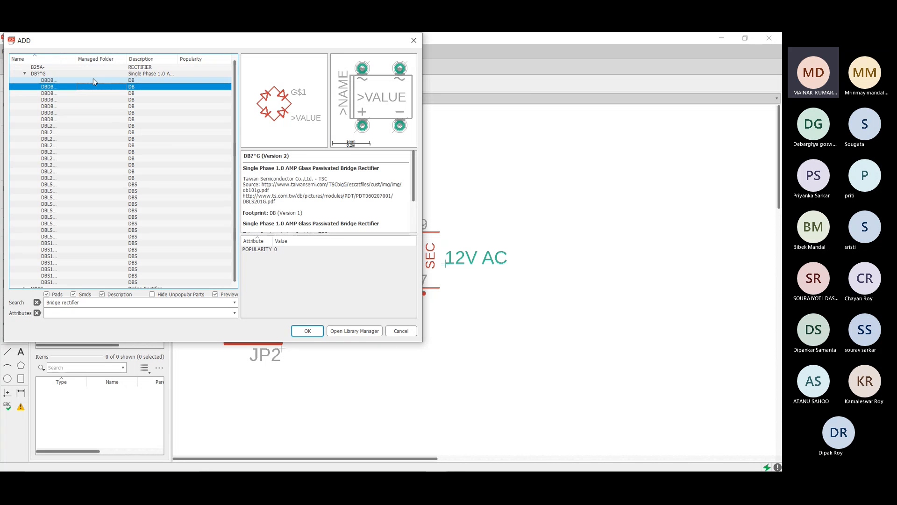
pyautogui.click(90, 80)
pyautogui.click(307, 331)
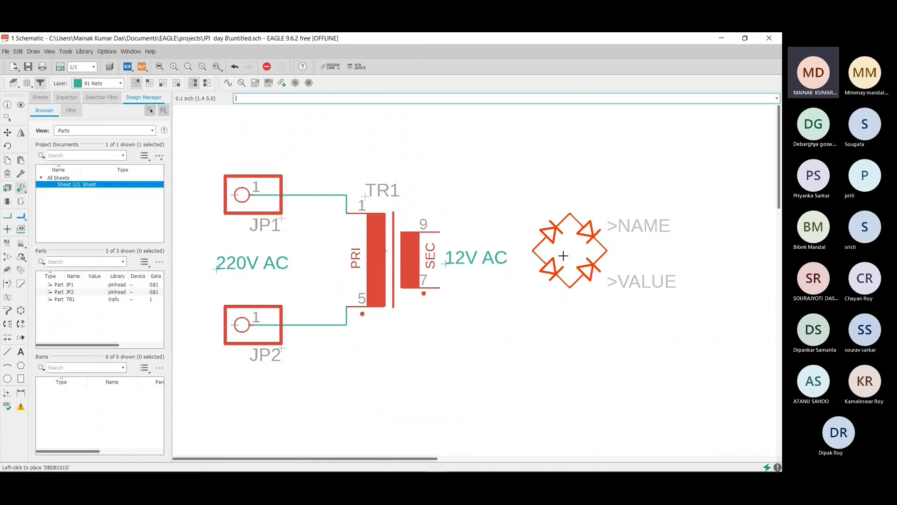
pyautogui.press('alt')
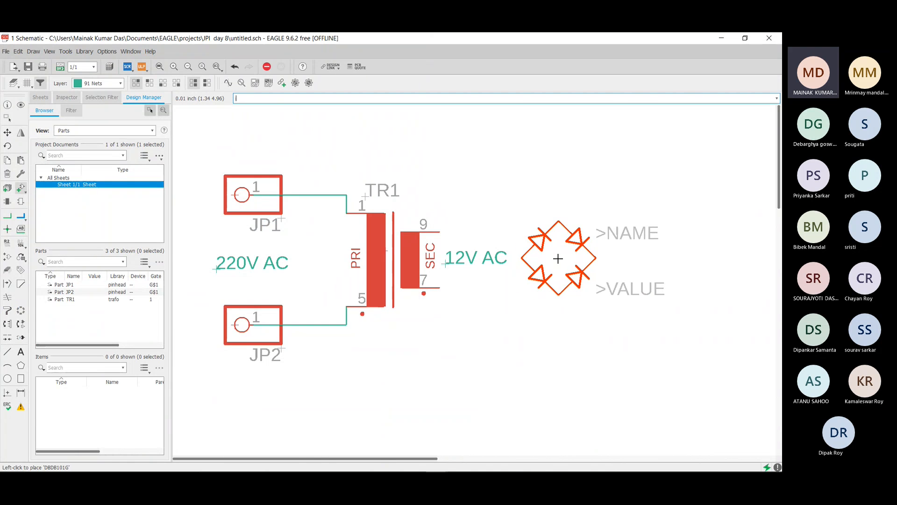
pyautogui.click(558, 257)
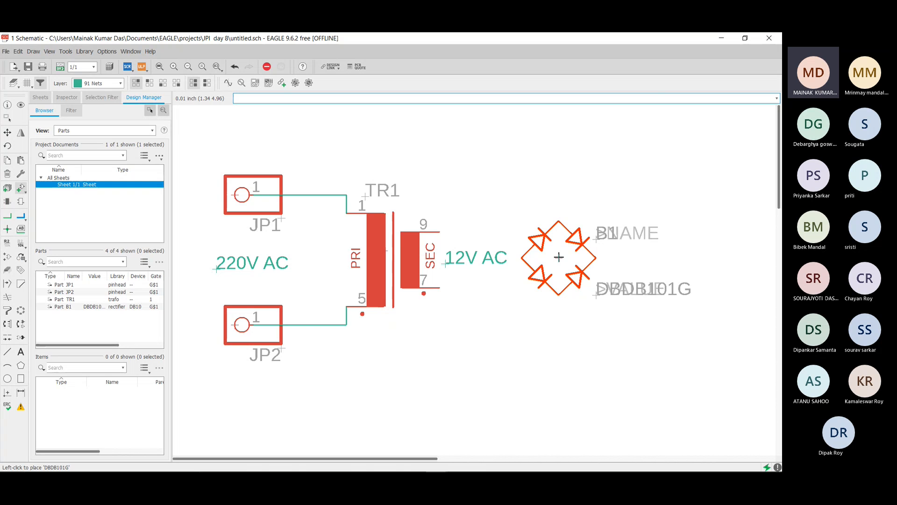
# - Wire TR1's secondary pin 9 to the upper corner of bridge rectifier B1, routing the net above the 12V AC label
pyautogui.scroll(-1, 691, 185)
pyautogui.scroll(-1, 757, 190)
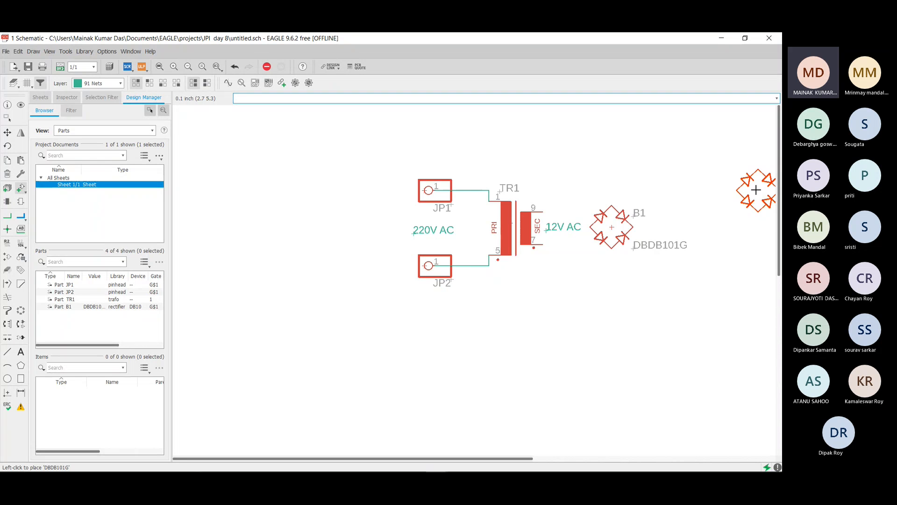
pyautogui.scroll(4, 757, 189)
pyautogui.scroll(-3, 757, 189)
pyautogui.scroll(2, 725, 196)
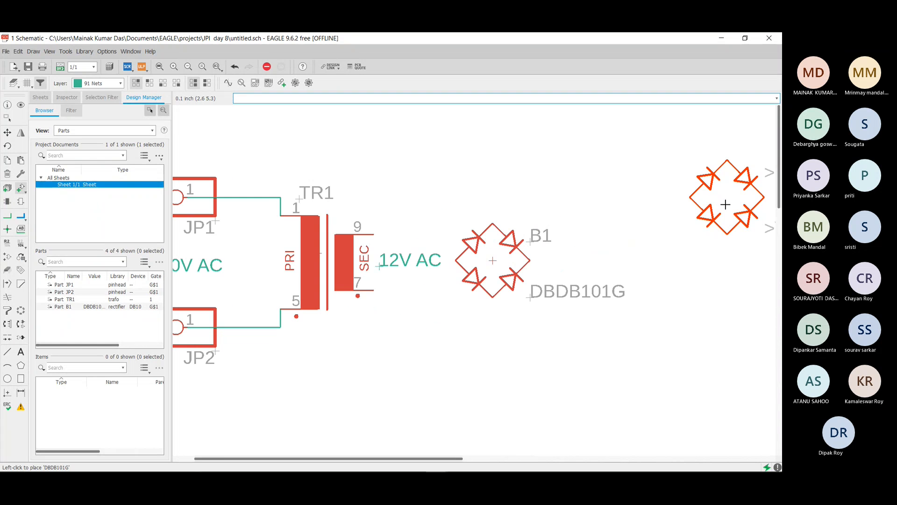
pyautogui.click(7, 216)
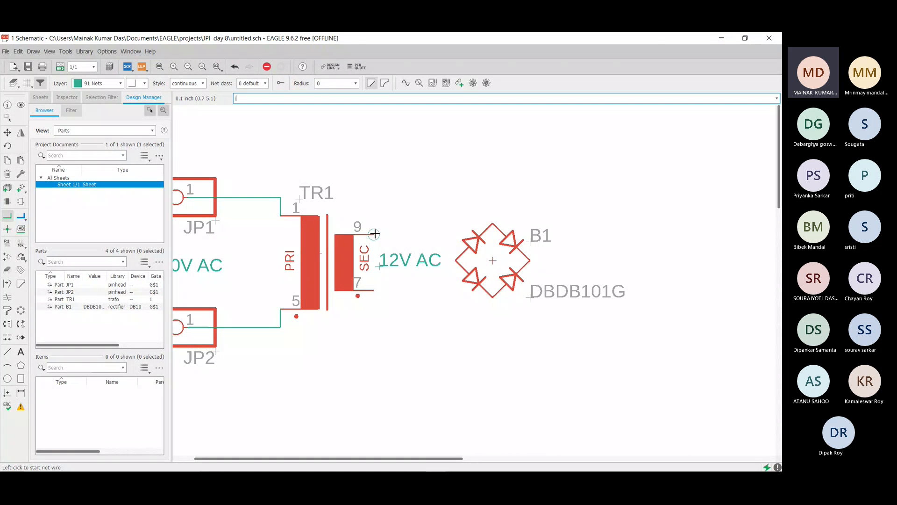
pyautogui.click(375, 234)
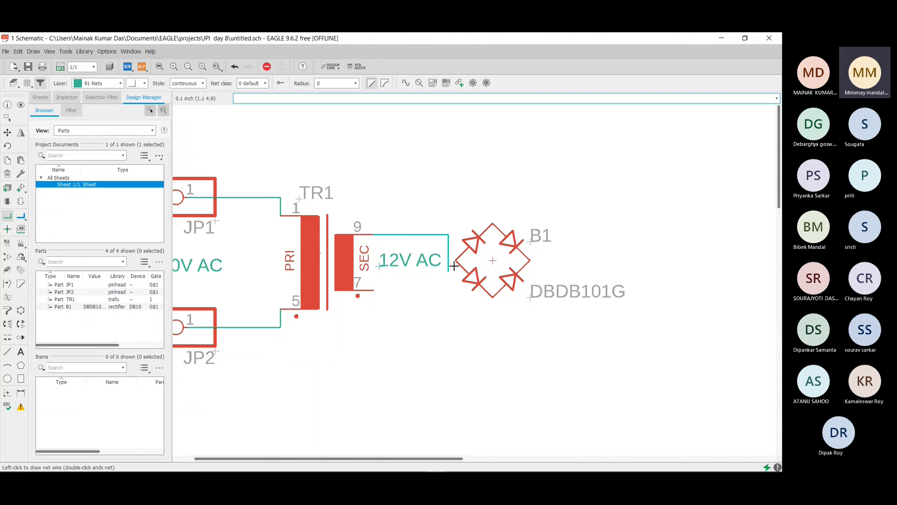
pyautogui.click(370, 190)
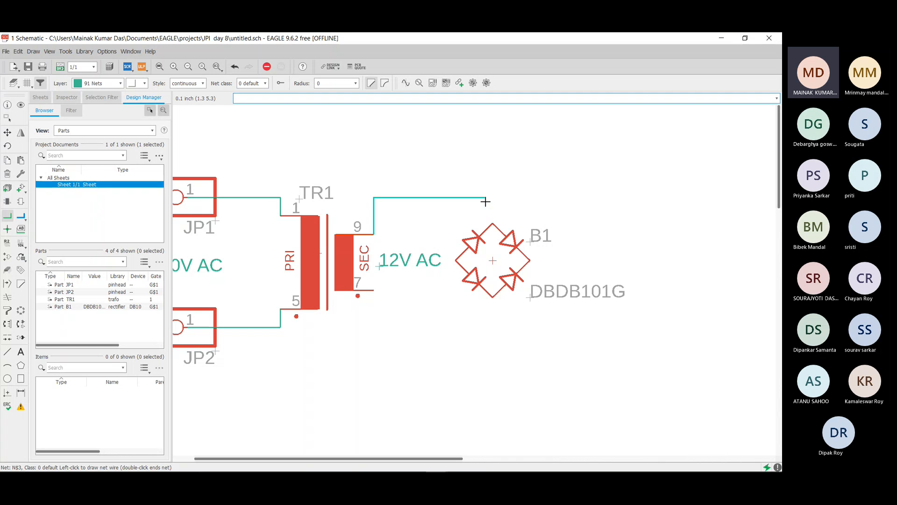
pyautogui.click(492, 224)
# - Wire TR1's secondary pin 7 to the lower corner of bridge rectifier B1, routing the net below the 12V AC label
pyautogui.click(374, 290)
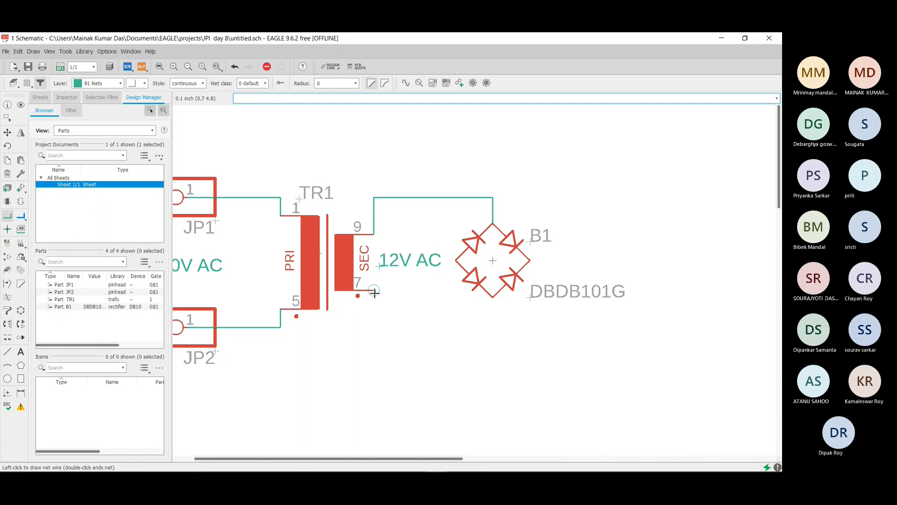
pyautogui.click(373, 328)
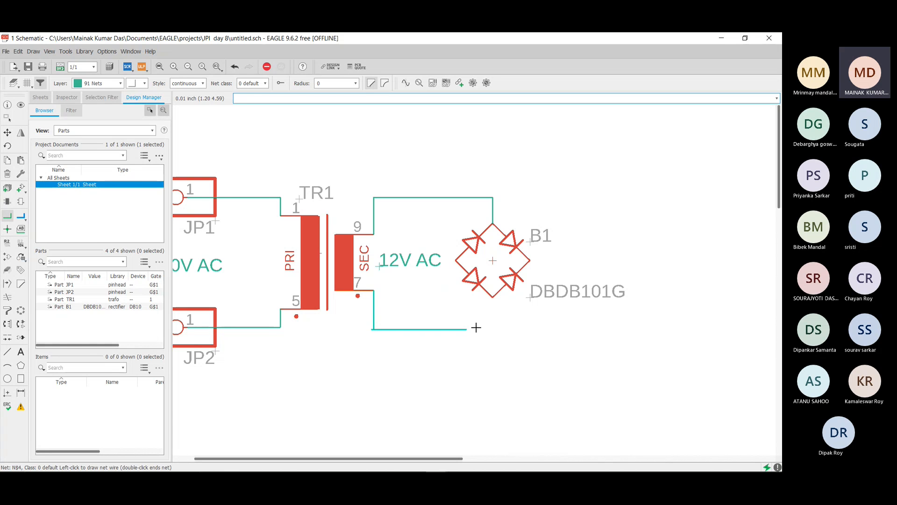
pyautogui.click(495, 329)
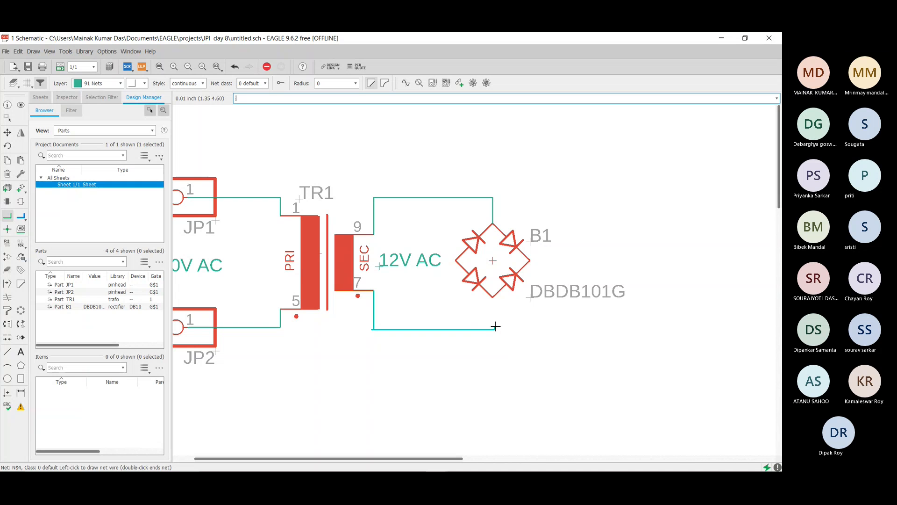
pyautogui.click(495, 295)
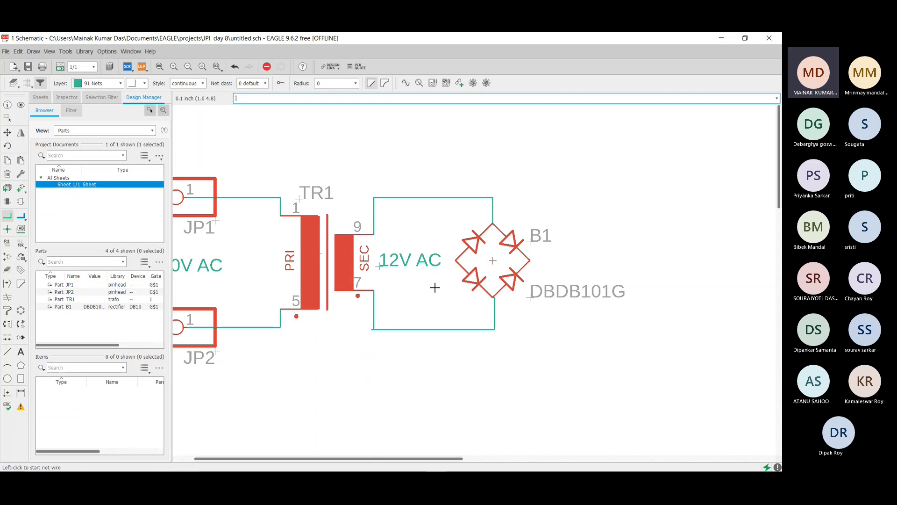
# - Try to move the misaligned vertical net segment beneath B1 into line with the rectifier's lower corner
pyautogui.scroll(-1, 517, 288)
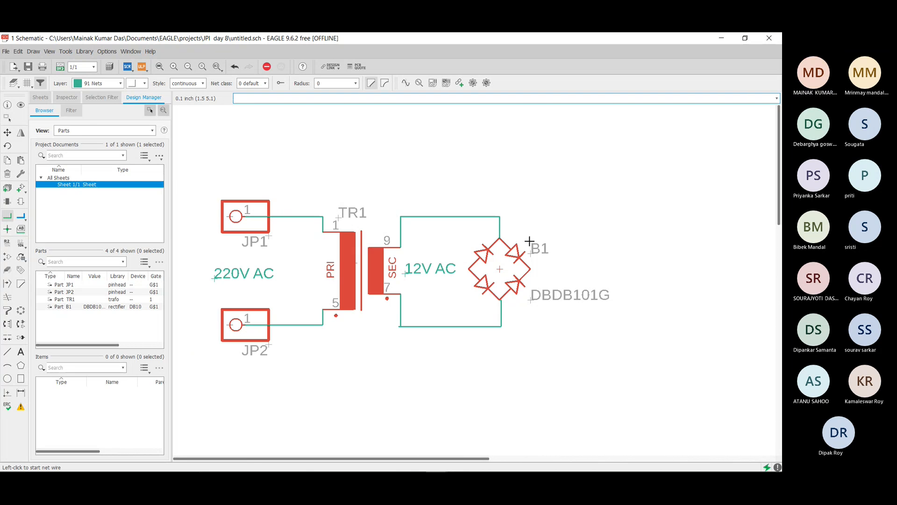
pyautogui.scroll(3, 527, 241)
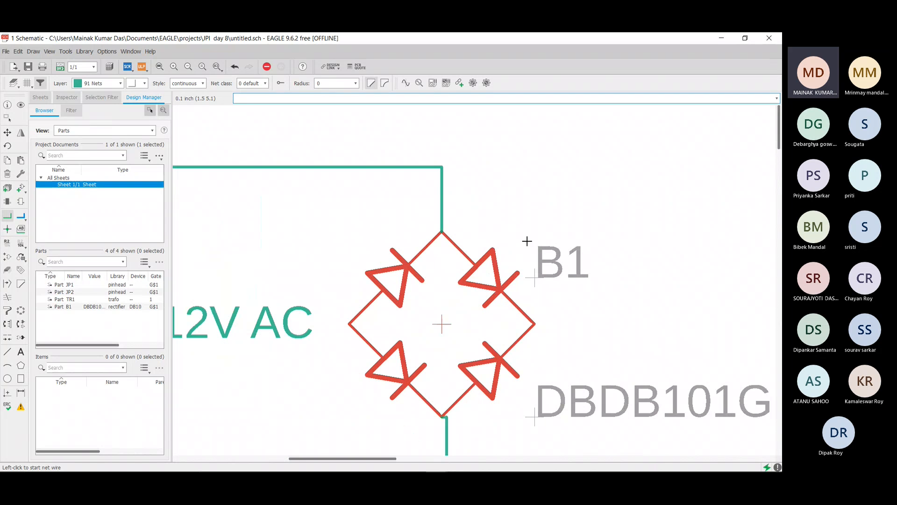
pyautogui.scroll(-1, 525, 262)
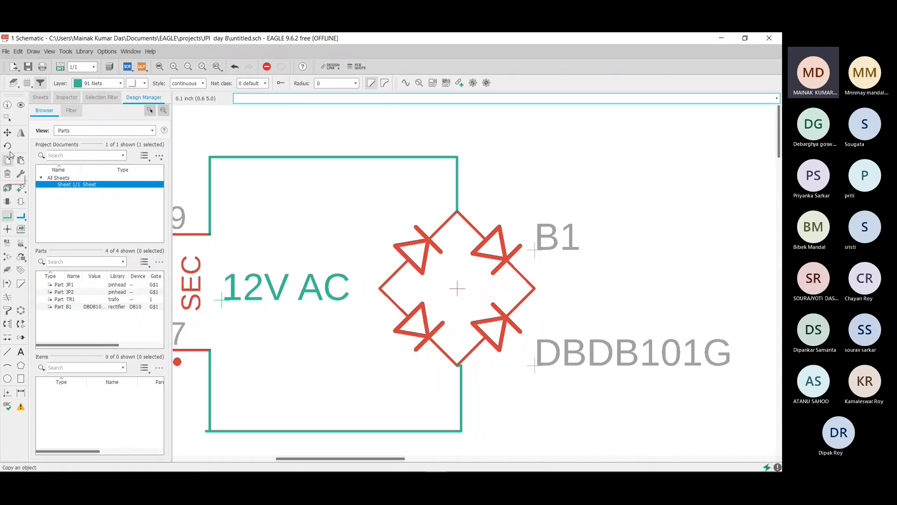
pyautogui.click(7, 132)
pyautogui.click(463, 391)
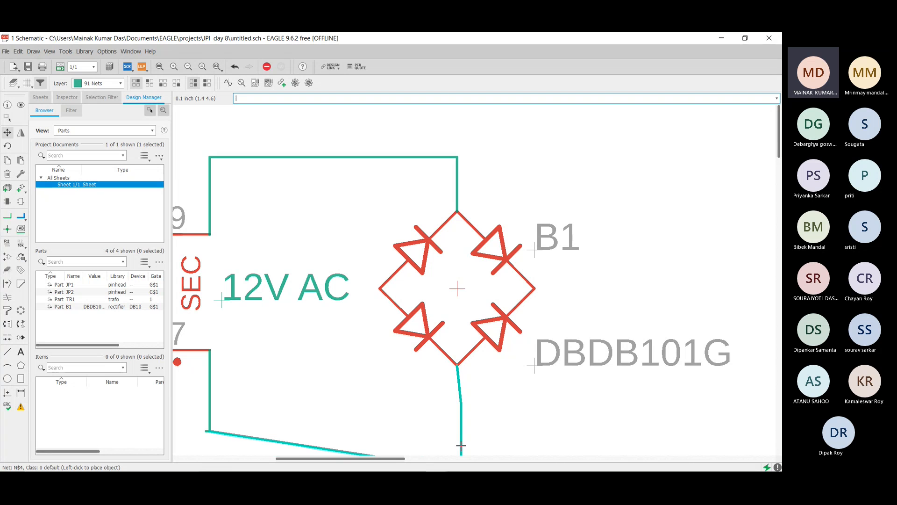
pyautogui.click(461, 423)
pyautogui.click(476, 405)
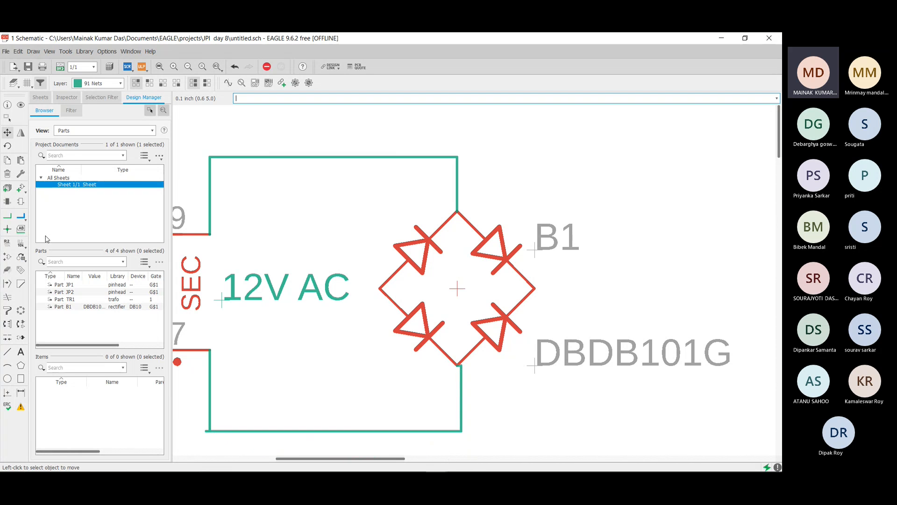
# - Delete the lower horizontal net segment, the misaligned vertical segment beneath B1 and the short stub at its lower corner
pyautogui.rightClick(347, 431)
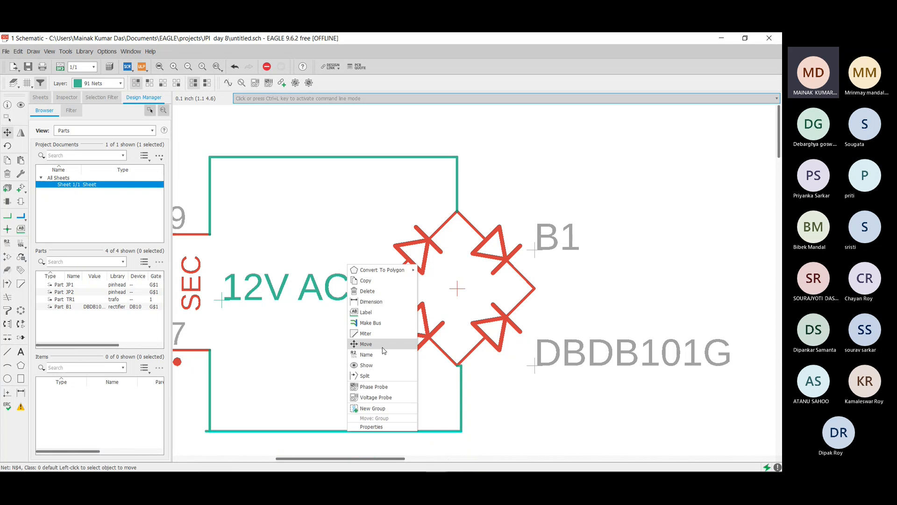
pyautogui.click(376, 294)
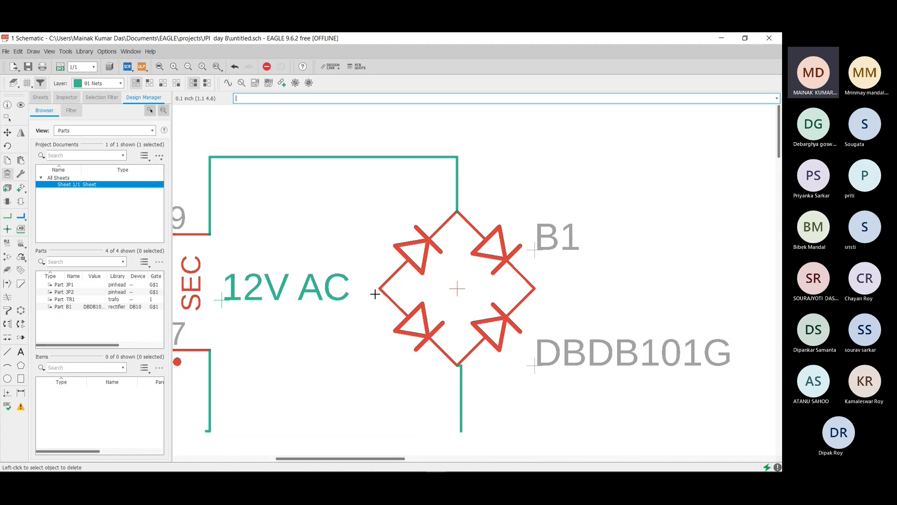
pyautogui.rightClick(462, 397)
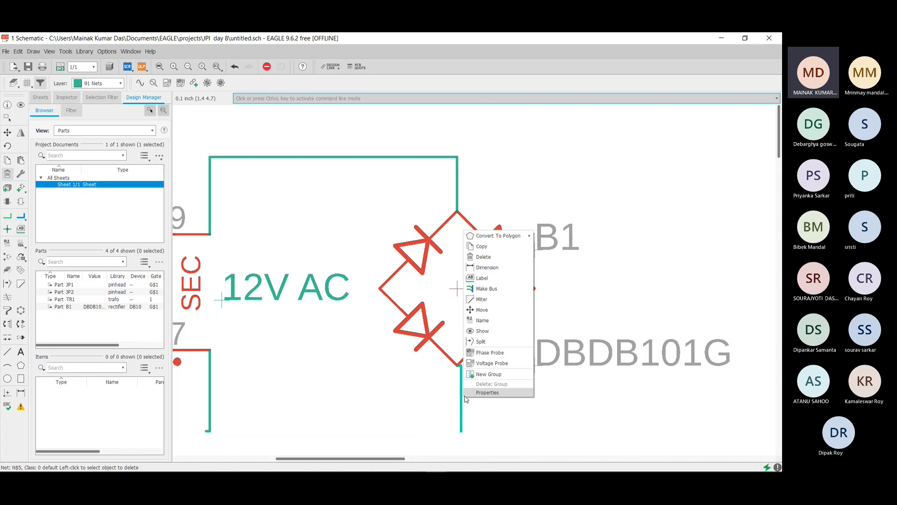
pyautogui.click(481, 260)
pyautogui.click(7, 216)
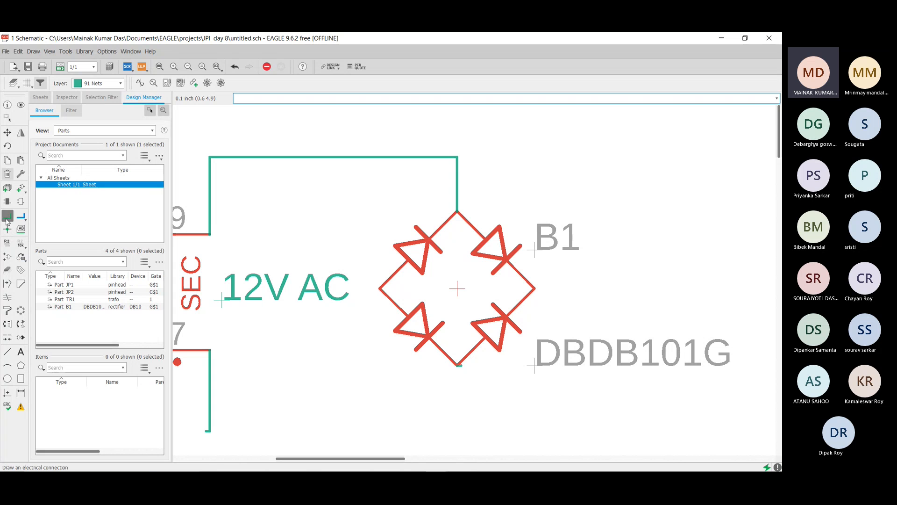
pyautogui.rightClick(459, 365)
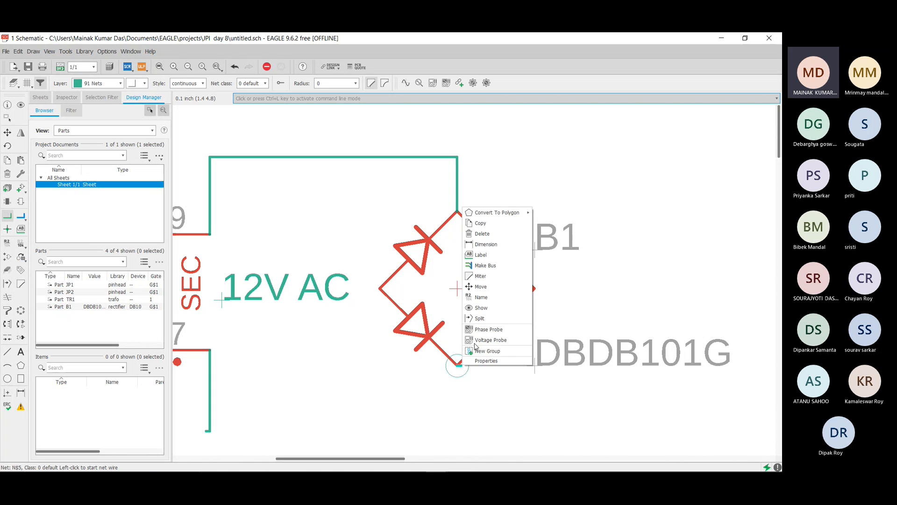
pyautogui.click(486, 235)
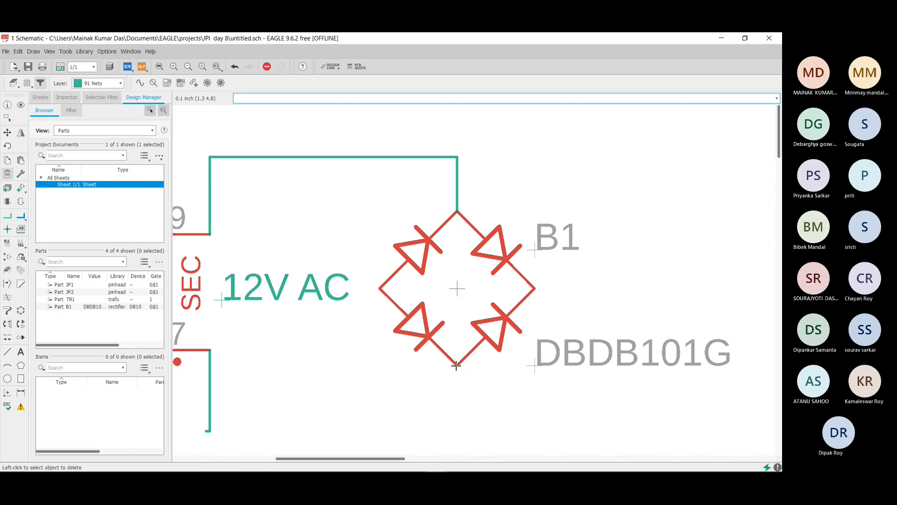
# - Draw a new straight net from B1's lower corner down and across to the open end of TR1's pin 7 wire
pyautogui.click(7, 216)
pyautogui.click(458, 368)
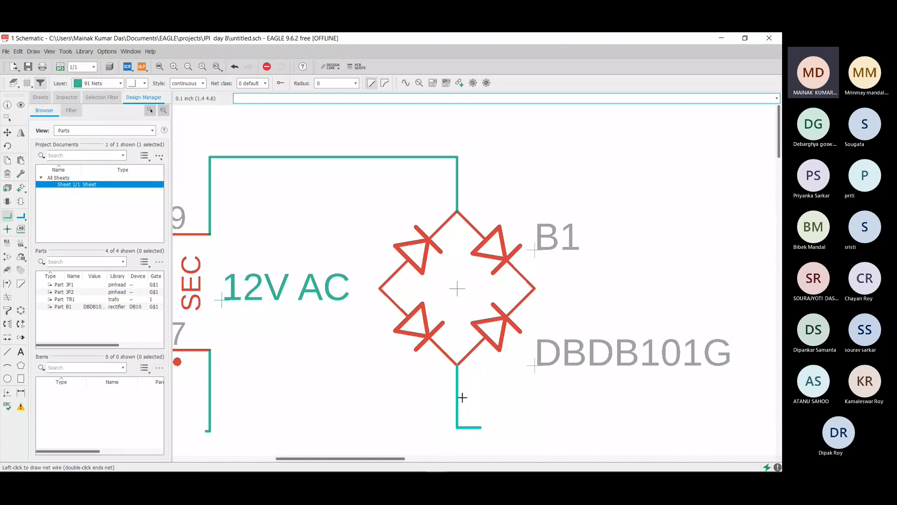
pyautogui.click(448, 458)
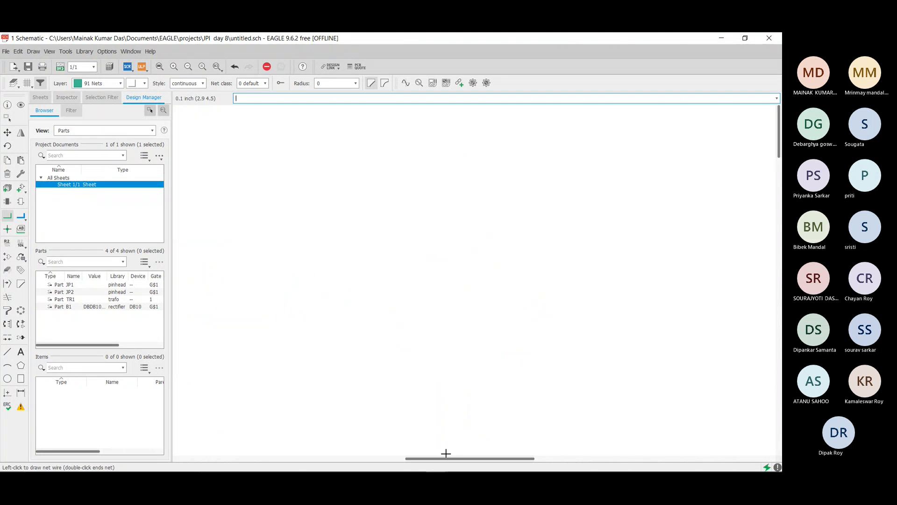
pyautogui.scroll(-4, 496, 389)
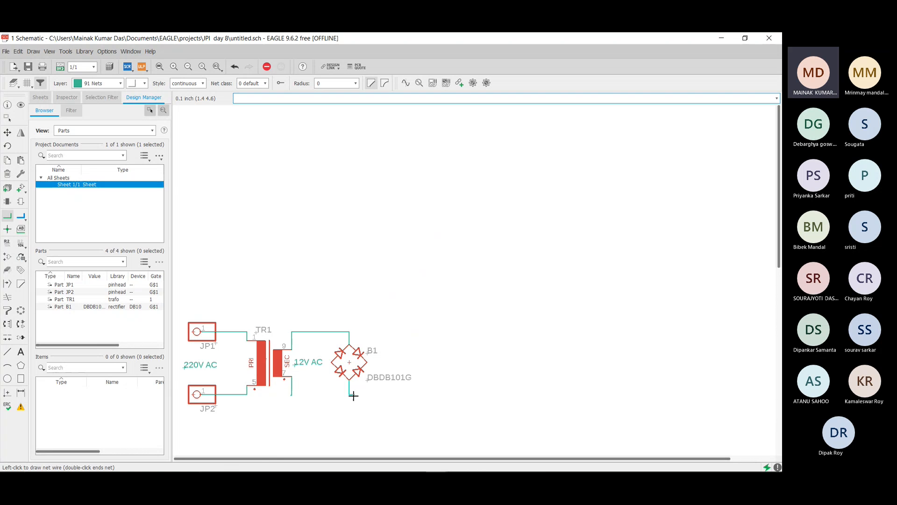
pyautogui.scroll(4, 353, 396)
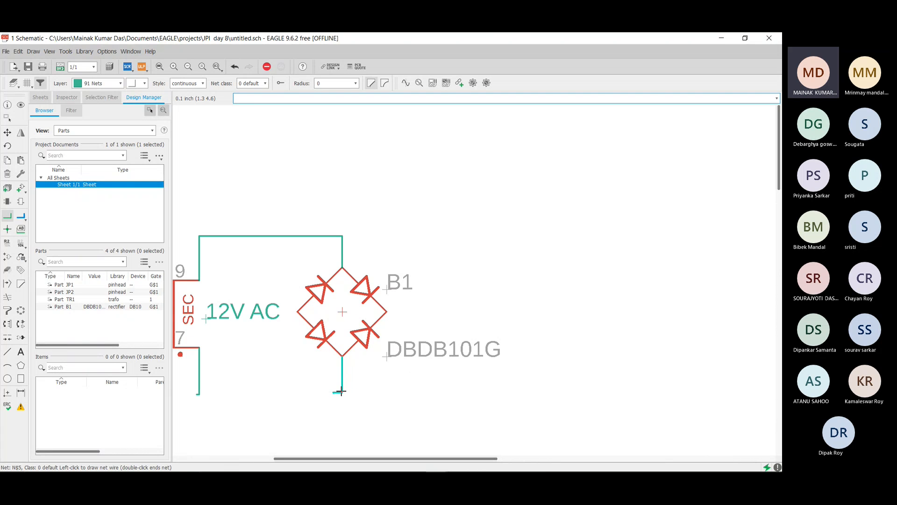
pyautogui.click(196, 392)
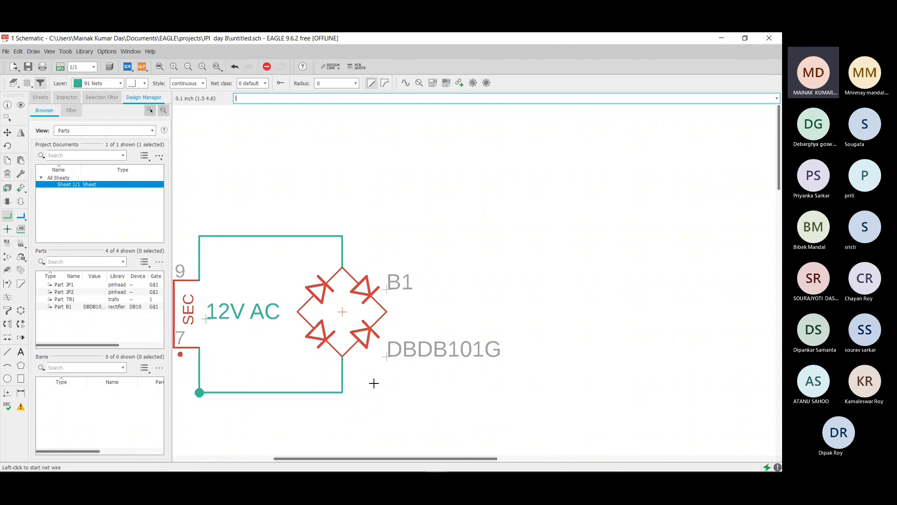
# - Examine the junction below TR1's pin 7 and the wiring between the pin headers, transformer and bridge rectifier
pyautogui.scroll(-4, 280, 395)
pyautogui.scroll(5, 210, 405)
pyautogui.scroll(-1, 223, 391)
pyautogui.scroll(8, 232, 380)
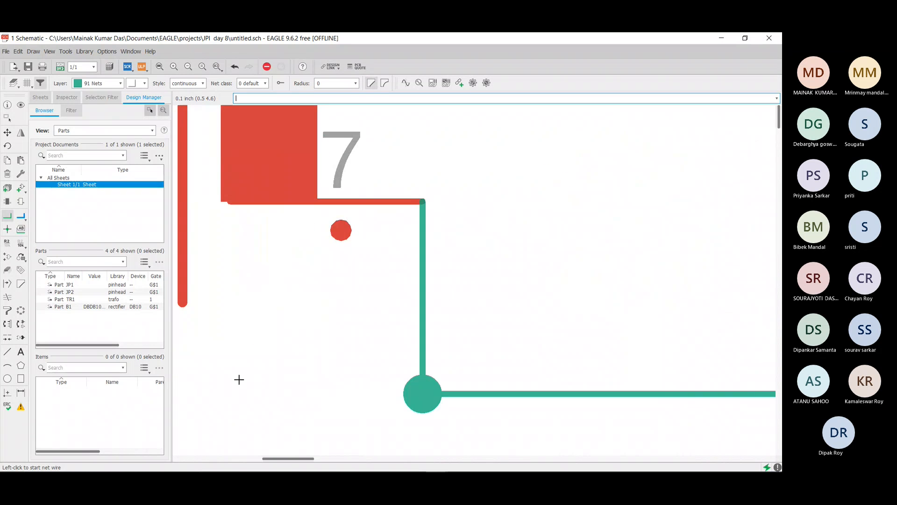
pyautogui.scroll(-1, 241, 381)
pyautogui.scroll(-5, 243, 382)
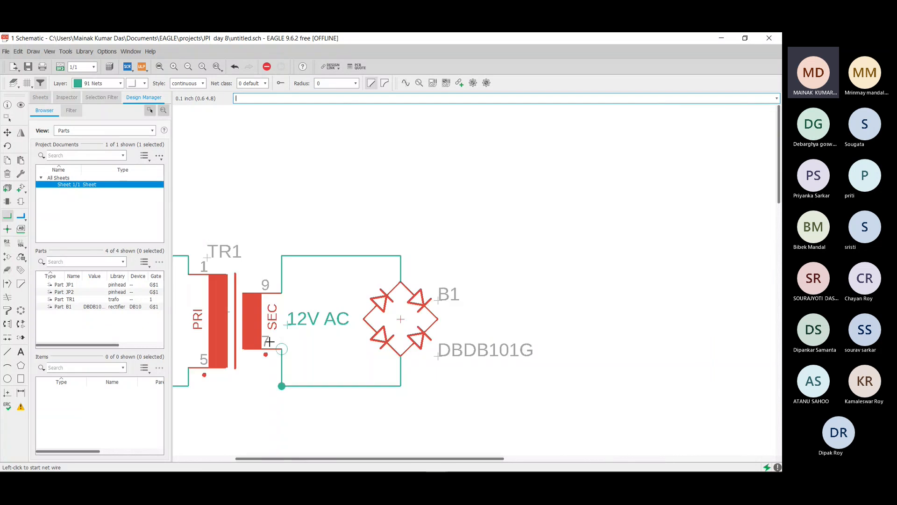
pyautogui.scroll(2, 175, 332)
pyautogui.scroll(3, 176, 331)
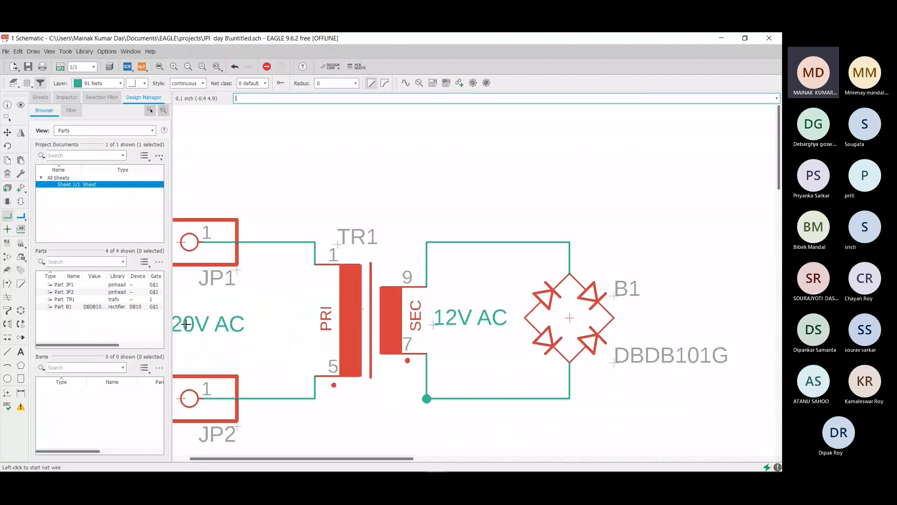
pyautogui.scroll(-3, 383, 336)
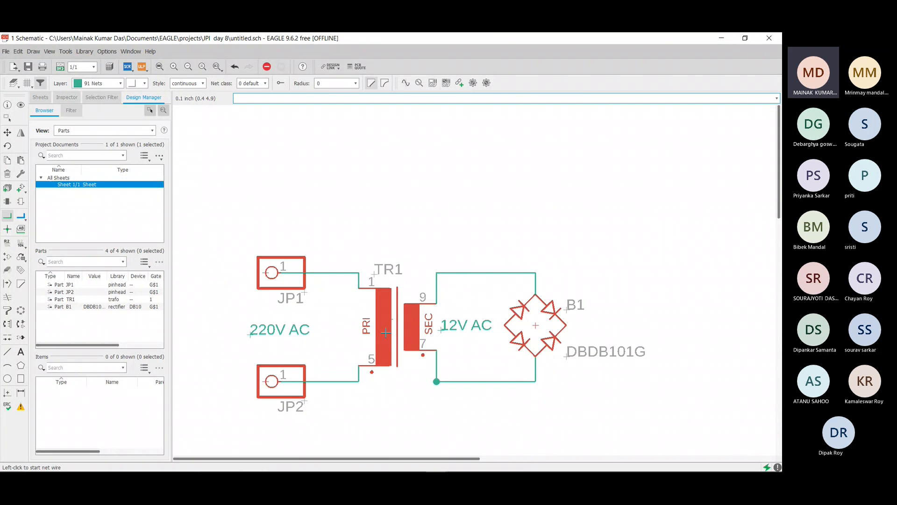
# - Switch to Paint and draw crossing red axis lines beside the 220v label, about 467 px tall and 236 px wide
pyautogui.moveTo(395, 469)
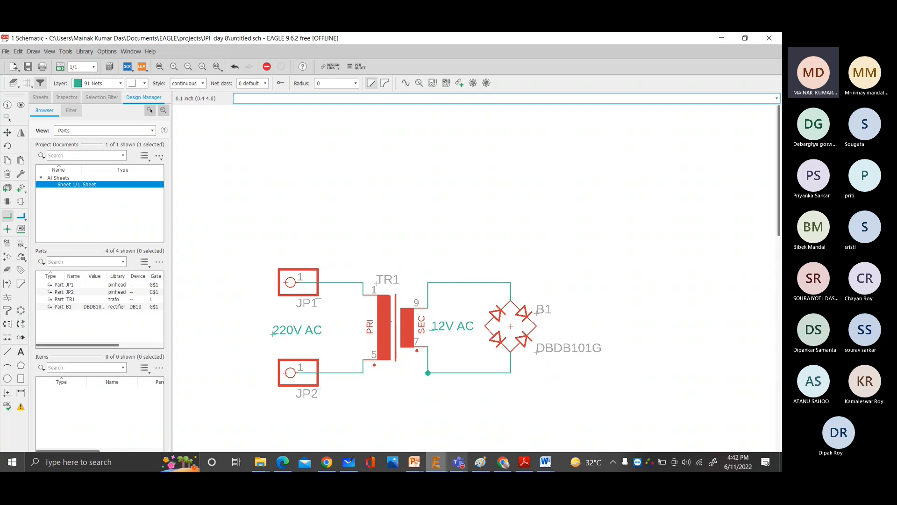
pyautogui.click(485, 468)
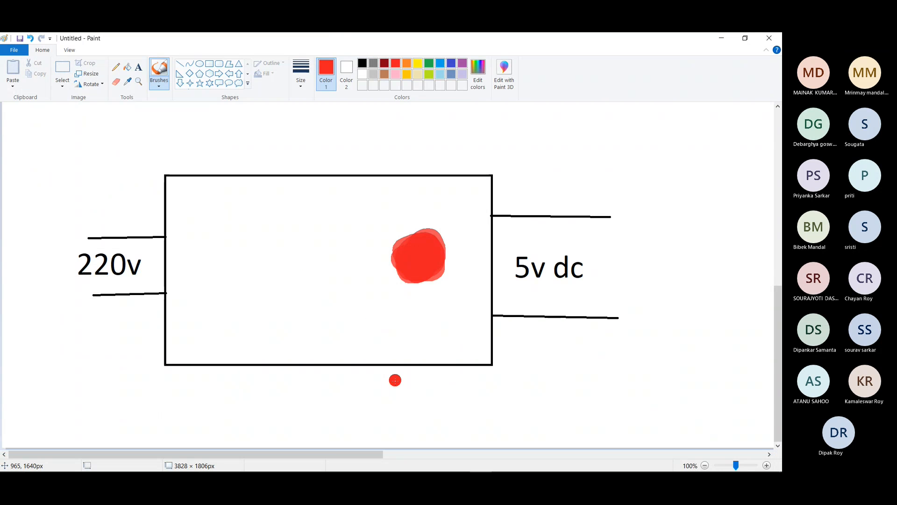
pyautogui.click(179, 64)
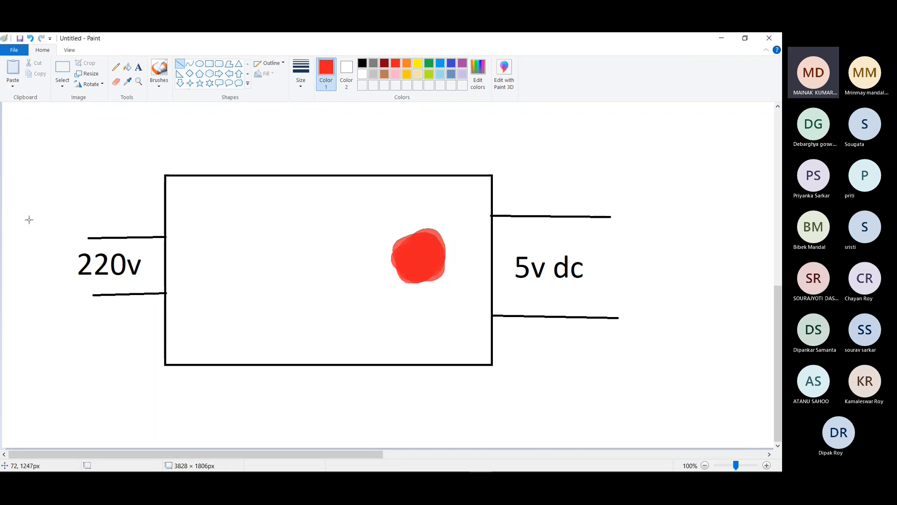
pyautogui.moveTo(15, 174)
pyautogui.mouseDown()
pyautogui.moveTo(5, 304)
pyautogui.moveTo(12, 363)
pyautogui.mouseUp()
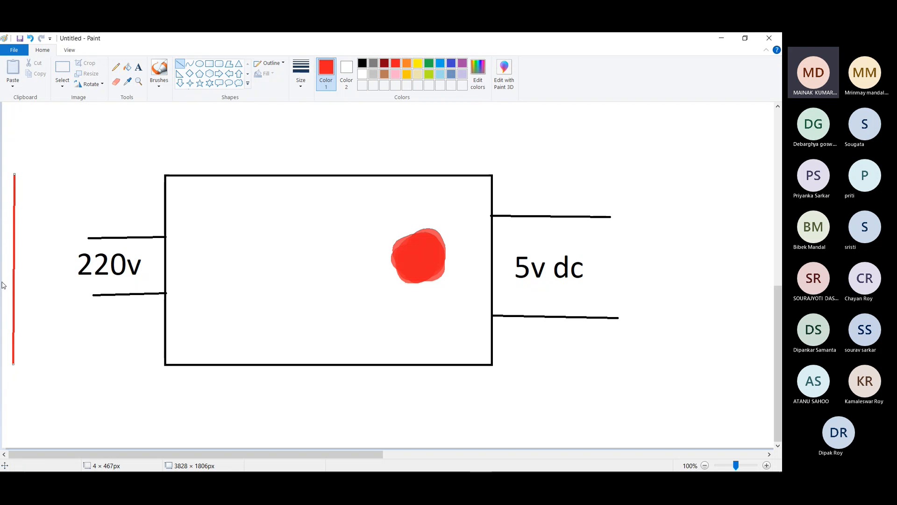
pyautogui.moveTo(4, 281); pyautogui.dragTo(101, 282)
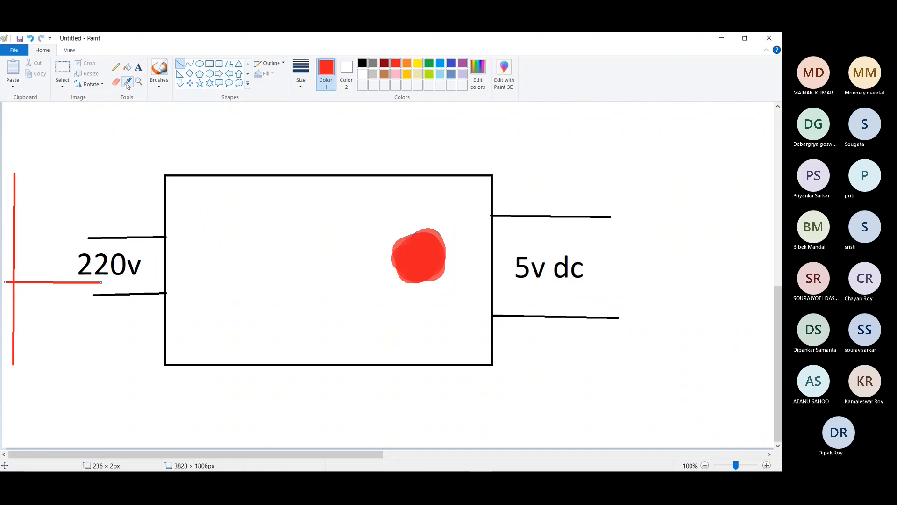
# - Brush a black sine wave on the red axes, mark its positive half with vertical strokes, and handwrite 220V above it
pyautogui.click(159, 78)
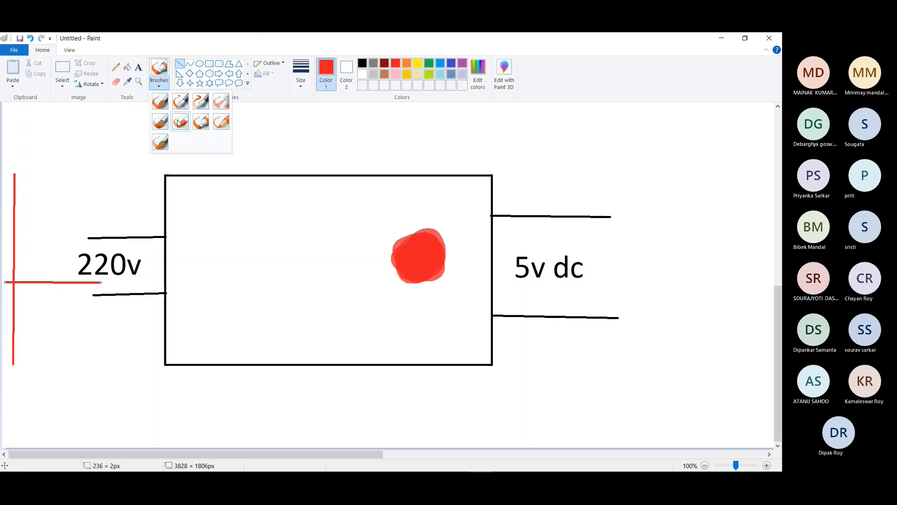
pyautogui.click(160, 123)
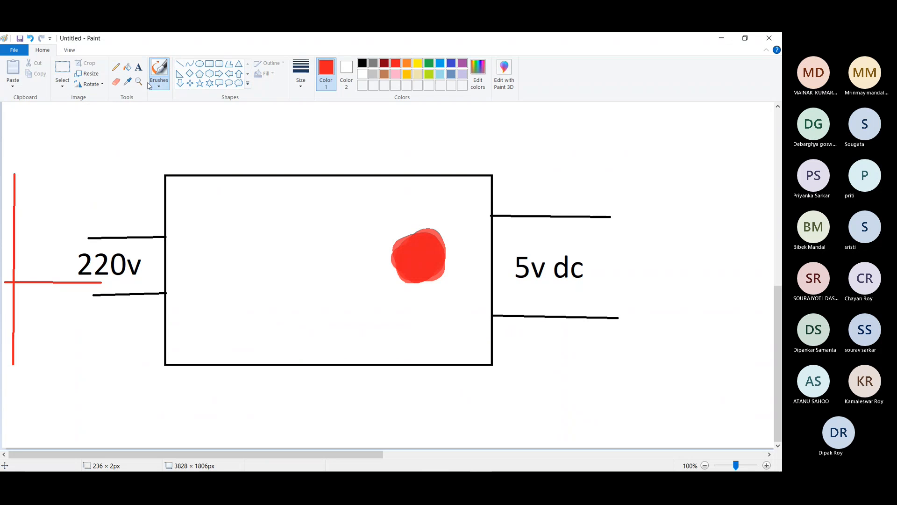
pyautogui.click(362, 63)
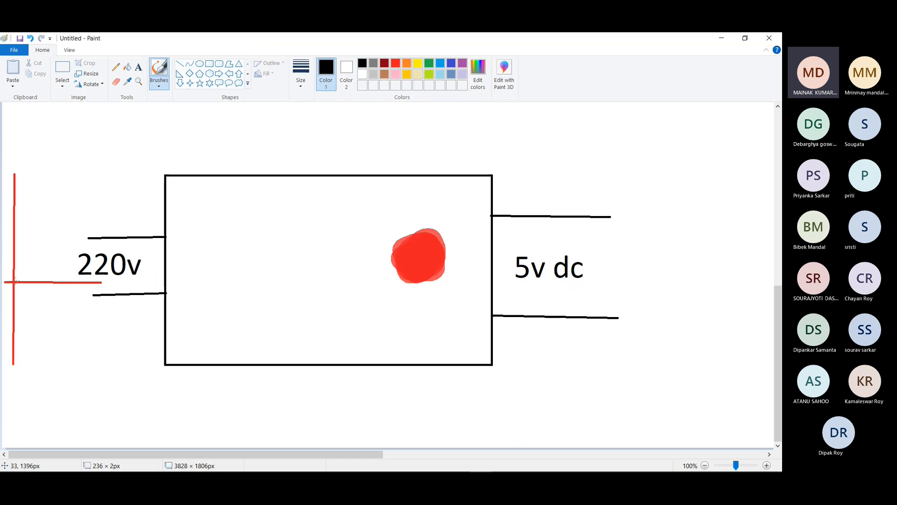
pyautogui.moveTo(14, 282)
pyautogui.mouseDown()
pyautogui.moveTo(24, 252)
pyautogui.moveTo(46, 310)
pyautogui.moveTo(81, 280)
pyautogui.mouseUp()
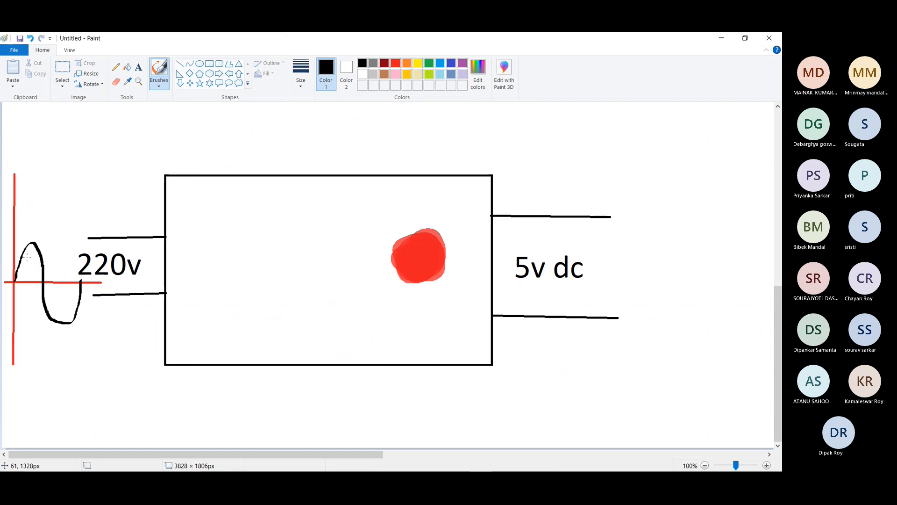
pyautogui.moveTo(29, 282)
pyautogui.mouseDown()
pyautogui.moveTo(36, 244)
pyautogui.moveTo(35, 284)
pyautogui.moveTo(31, 278)
pyautogui.mouseUp()
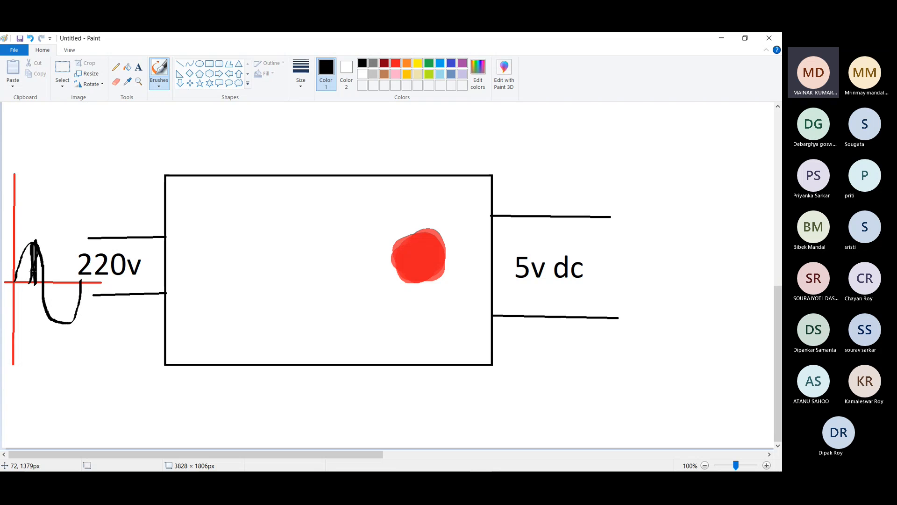
pyautogui.moveTo(31, 220); pyautogui.dragTo(57, 228)
pyautogui.moveTo(91, 197); pyautogui.dragTo(119, 201)
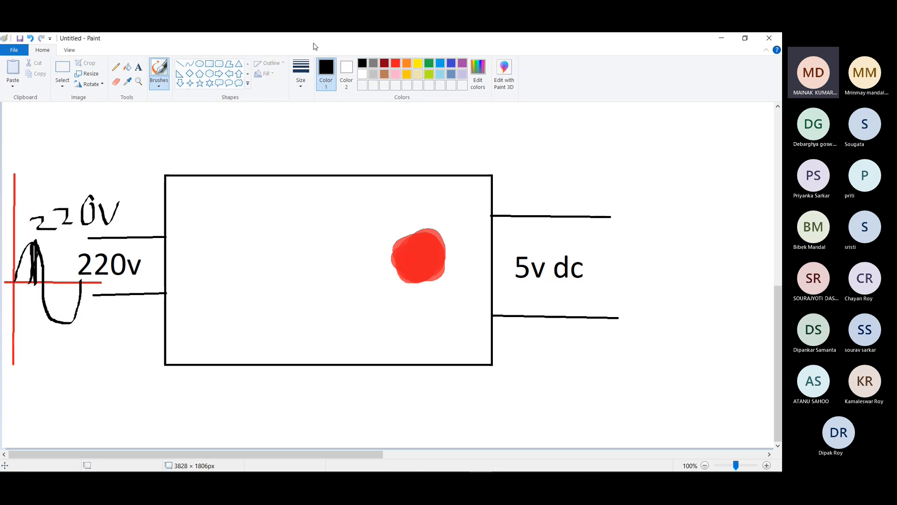
# - Draw a rectangle about 138 × 207 px inside the large block beside the 220v input and label it T at its centre
pyautogui.click(179, 64)
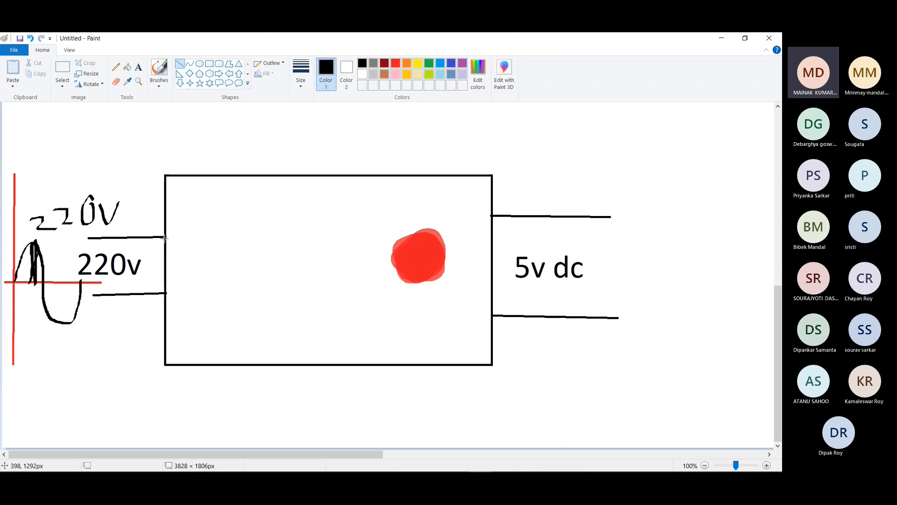
pyautogui.click(209, 65)
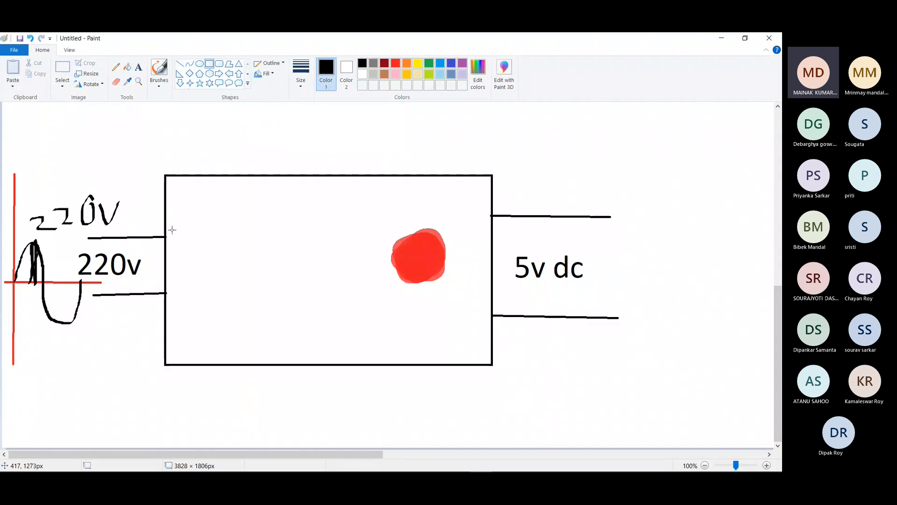
pyautogui.moveTo(170, 224); pyautogui.dragTo(227, 308)
pyautogui.click(138, 67)
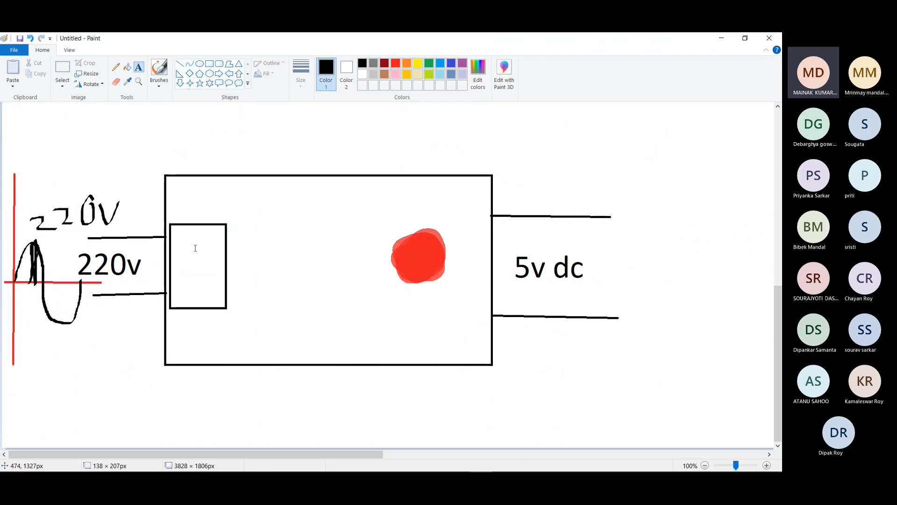
pyautogui.moveTo(173, 217); pyautogui.dragTo(517, 257)
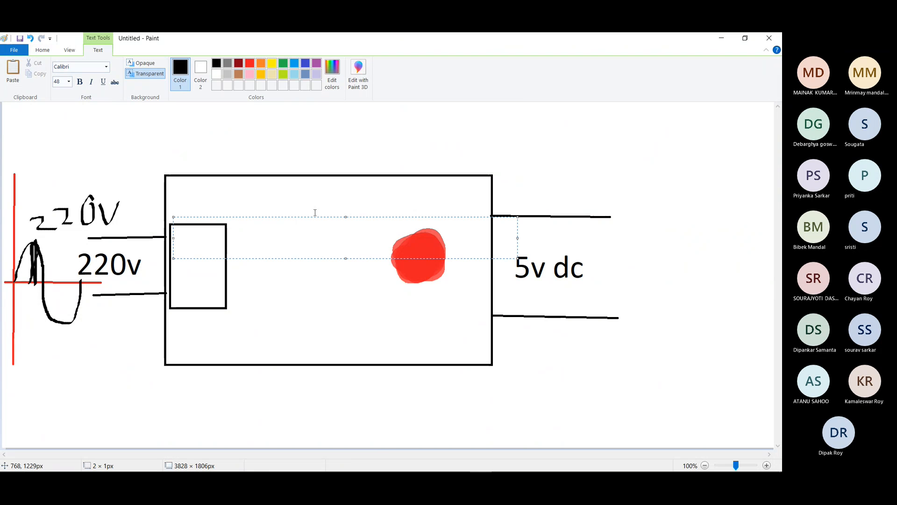
pyautogui.write('T')
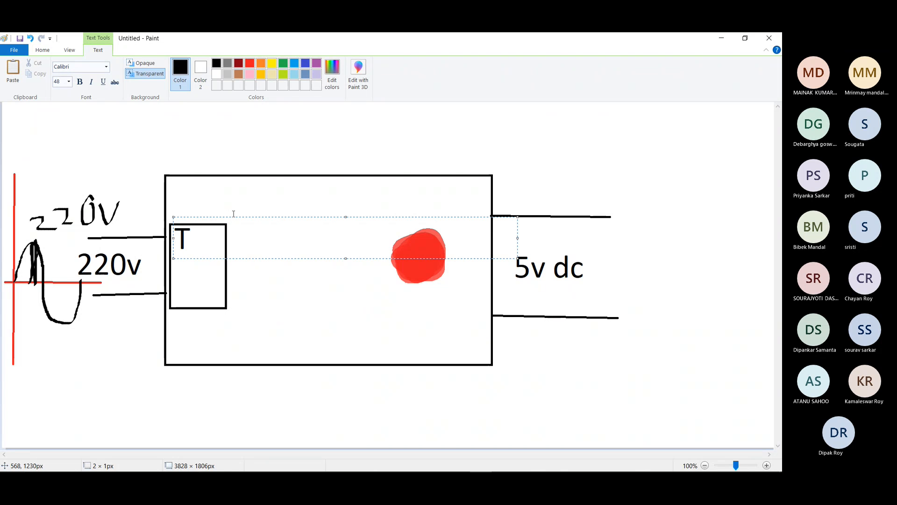
pyautogui.moveTo(232, 217); pyautogui.dragTo(246, 242)
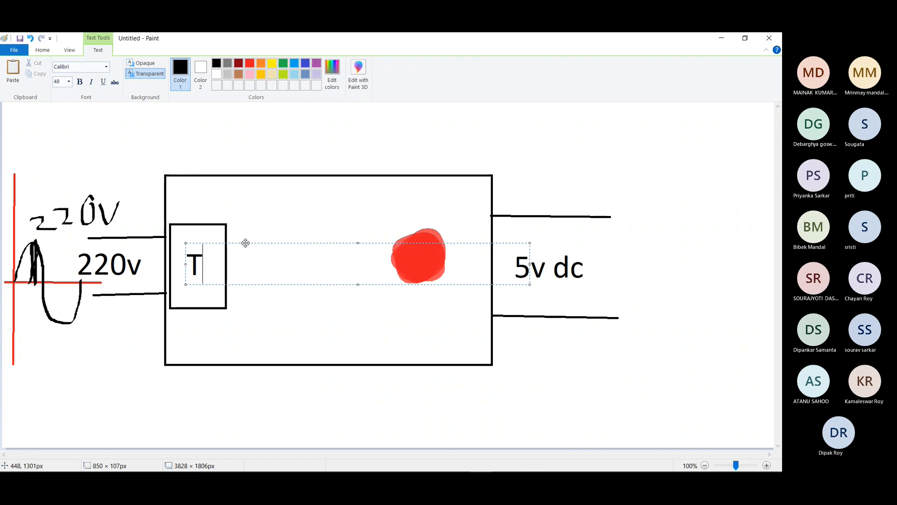
# - Draw crossing black axis lines beside the T block, about 383 px tall and 181 px wide
pyautogui.click(42, 49)
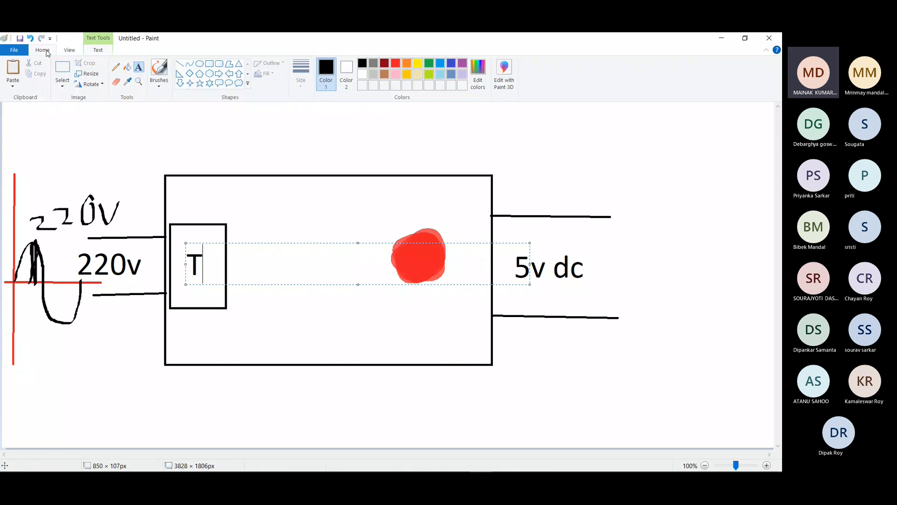
pyautogui.click(179, 63)
pyautogui.moveTo(234, 196); pyautogui.dragTo(235, 353)
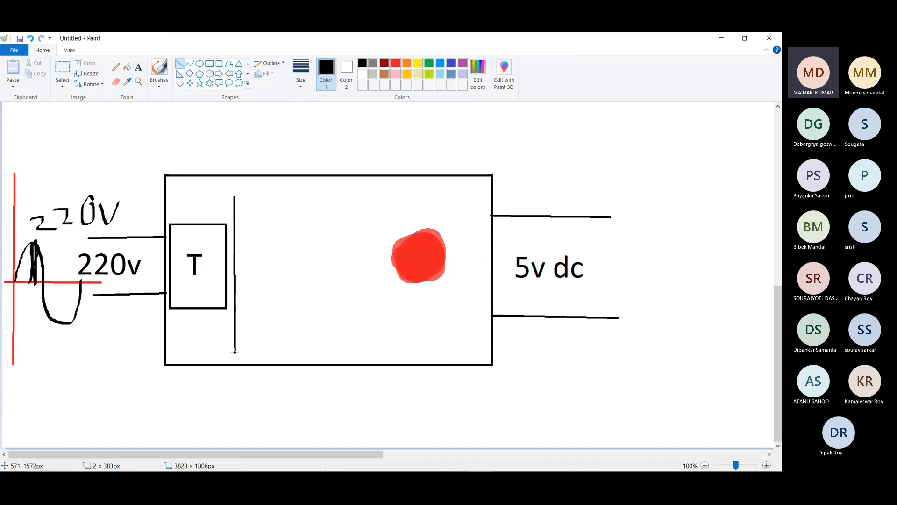
pyautogui.moveTo(215, 282); pyautogui.dragTo(290, 282)
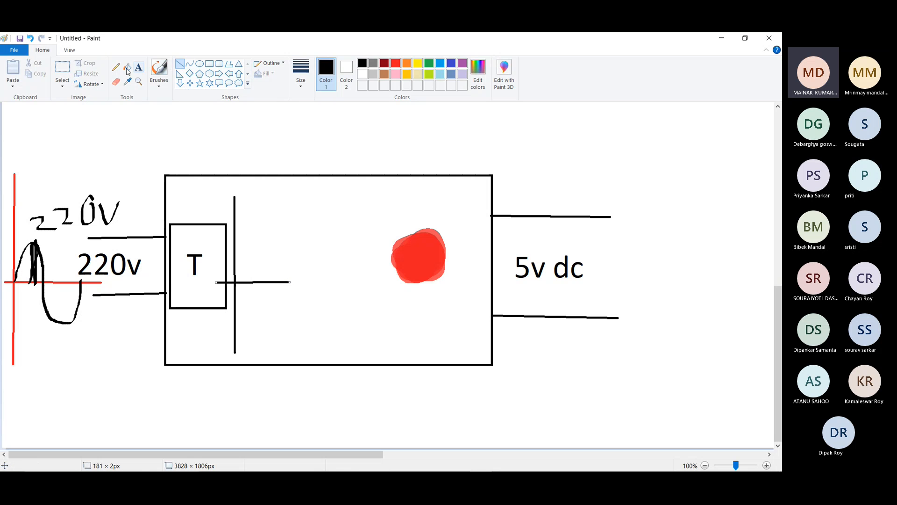
# - Brush a smaller black sine wave on the axes beside the T block and handwrite 12V next to it
pyautogui.click(159, 82)
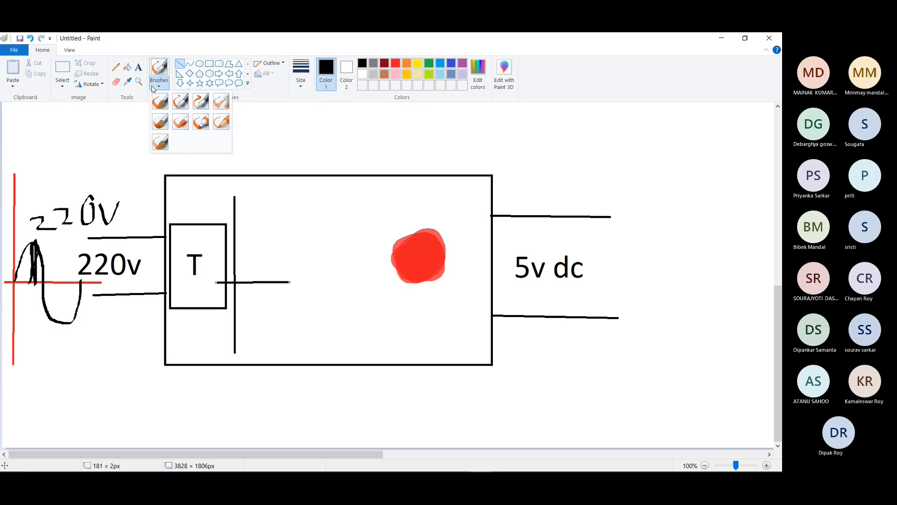
pyautogui.click(181, 123)
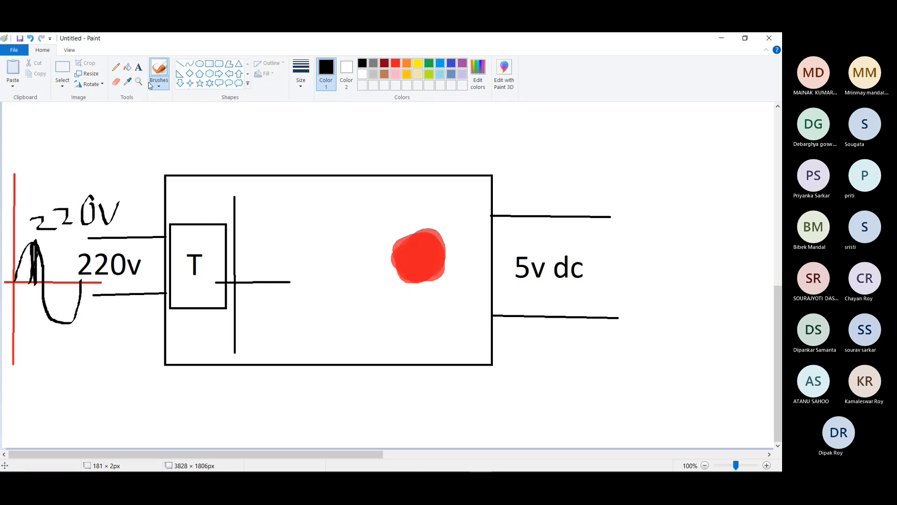
pyautogui.click(159, 82)
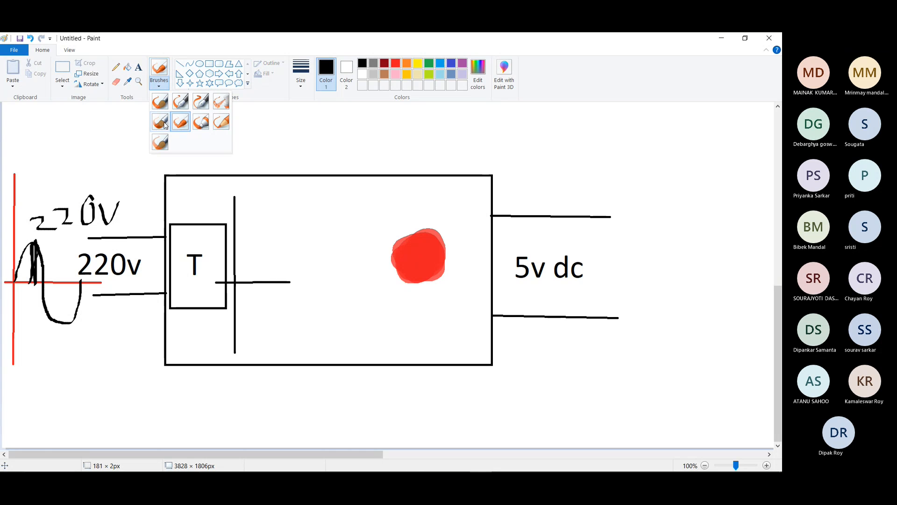
pyautogui.click(180, 101)
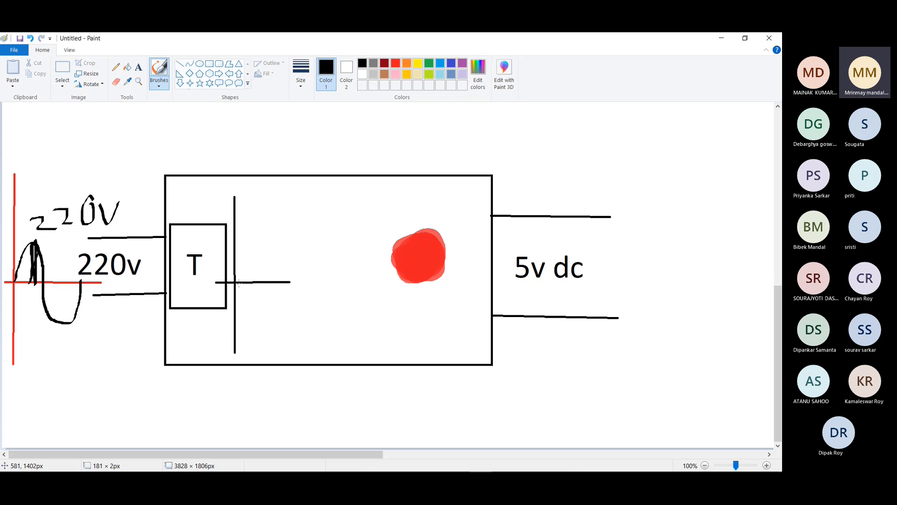
pyautogui.moveTo(239, 260); pyautogui.dragTo(251, 262)
pyautogui.moveTo(253, 294)
pyautogui.mouseDown()
pyautogui.moveTo(261, 305)
pyautogui.moveTo(271, 299)
pyautogui.moveTo(274, 279)
pyautogui.mouseUp()
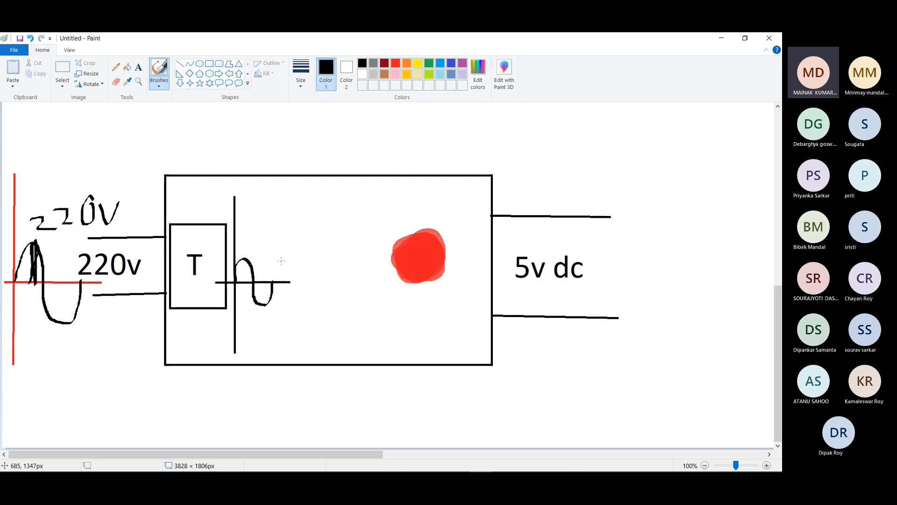
pyautogui.moveTo(263, 251)
pyautogui.mouseDown()
pyautogui.moveTo(264, 264)
pyautogui.moveTo(279, 266)
pyautogui.moveTo(300, 246)
pyautogui.mouseUp()
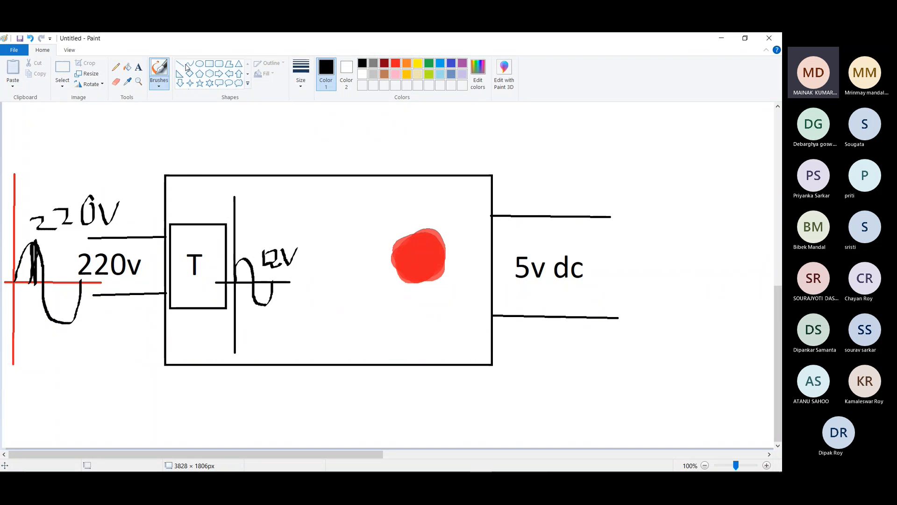
# - Draw a rectangle about 122 × 290 px after the 12V waveform and label it B
pyautogui.click(209, 64)
pyautogui.moveTo(295, 214); pyautogui.dragTo(346, 332)
pyautogui.click(138, 67)
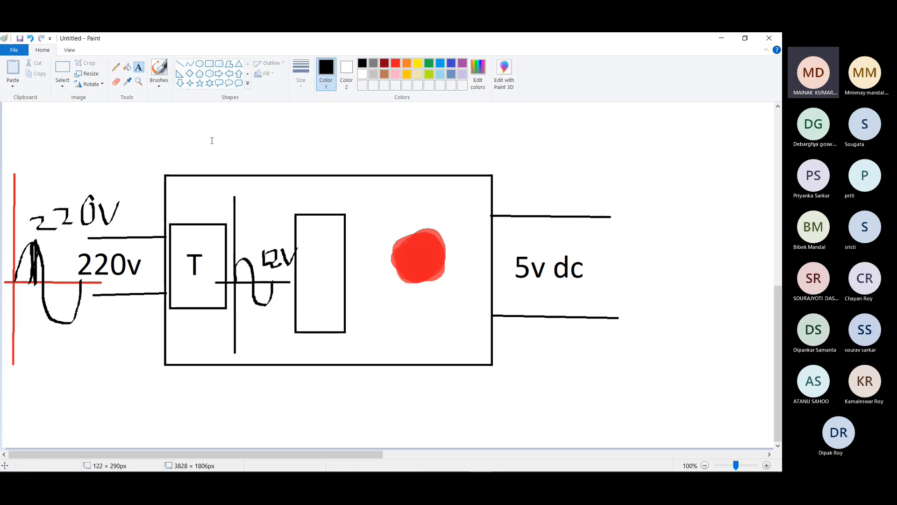
pyautogui.moveTo(304, 254); pyautogui.dragTo(648, 295)
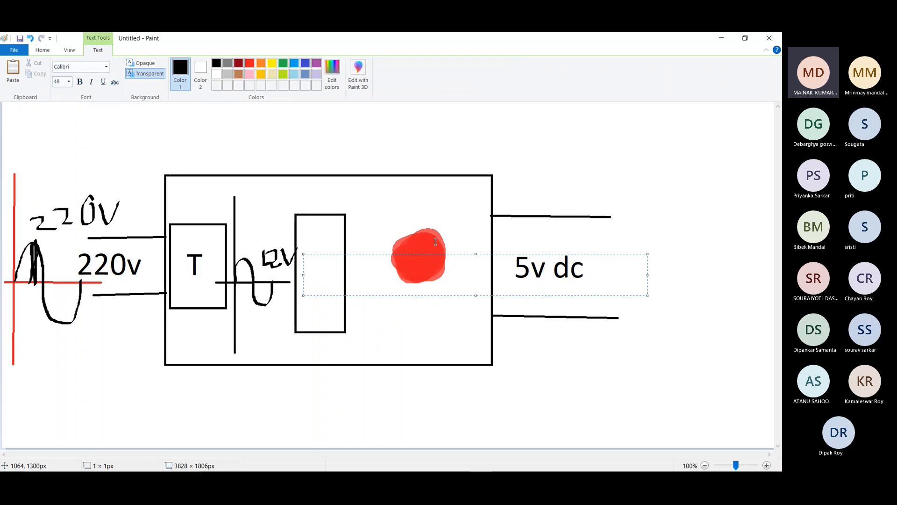
pyautogui.write('B')
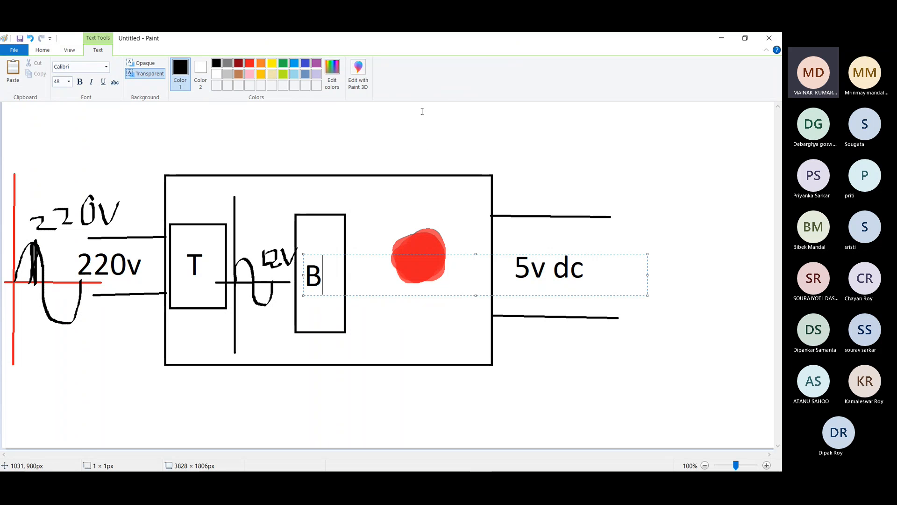
pyautogui.click(396, 119)
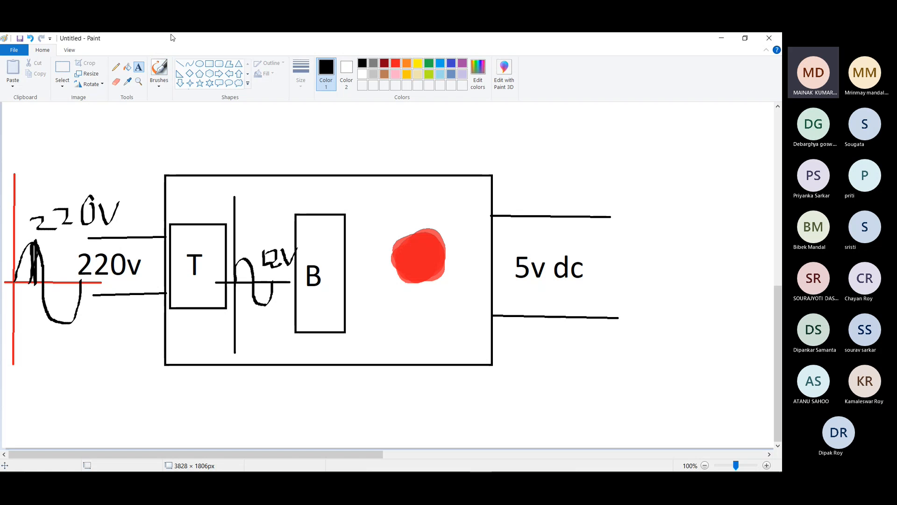
# - Draw crossing black axis lines beside the B block, about 383 px tall and 201 px wide, with the horizontal axis low
pyautogui.click(181, 65)
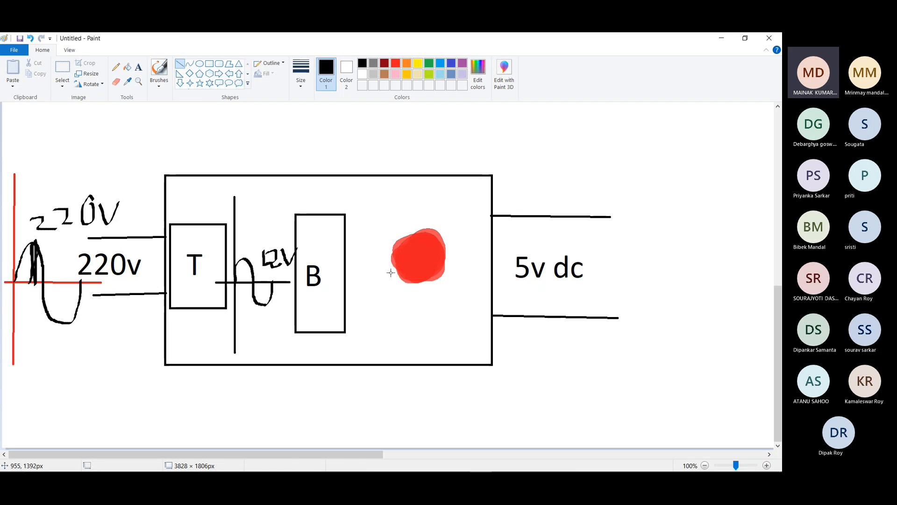
pyautogui.moveTo(352, 201); pyautogui.dragTo(351, 357)
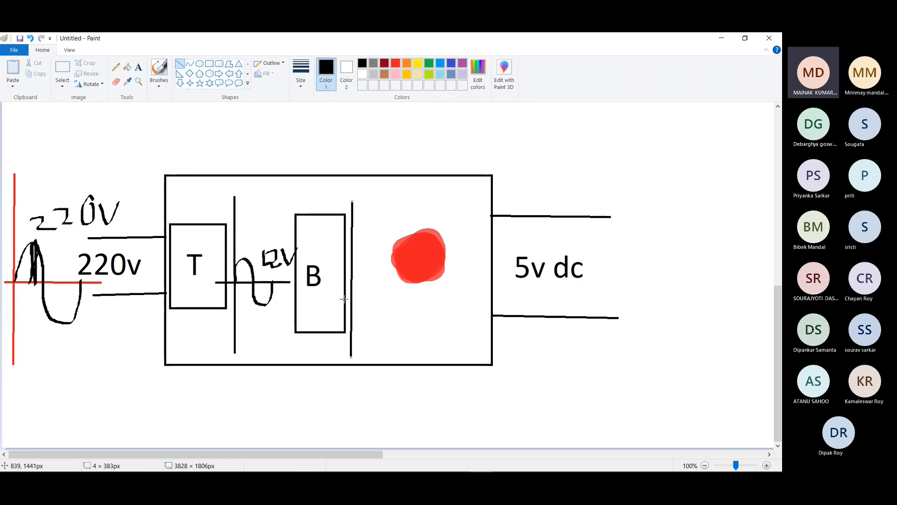
pyautogui.moveTo(347, 297)
pyautogui.mouseDown()
pyautogui.moveTo(398, 297)
pyautogui.moveTo(364, 298)
pyautogui.moveTo(371, 312)
pyautogui.moveTo(358, 314)
pyautogui.moveTo(485, 320)
pyautogui.moveTo(436, 316)
pyautogui.mouseUp()
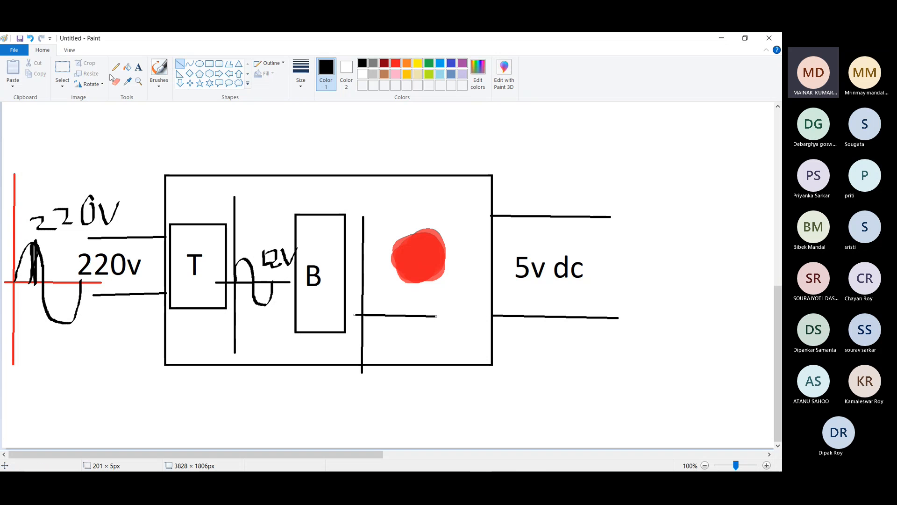
# - Brush a full-wave rectified waveform of three positive humps on the axes beside the B block, extending the horizontal axis to the outer block's edge
pyautogui.click(159, 84)
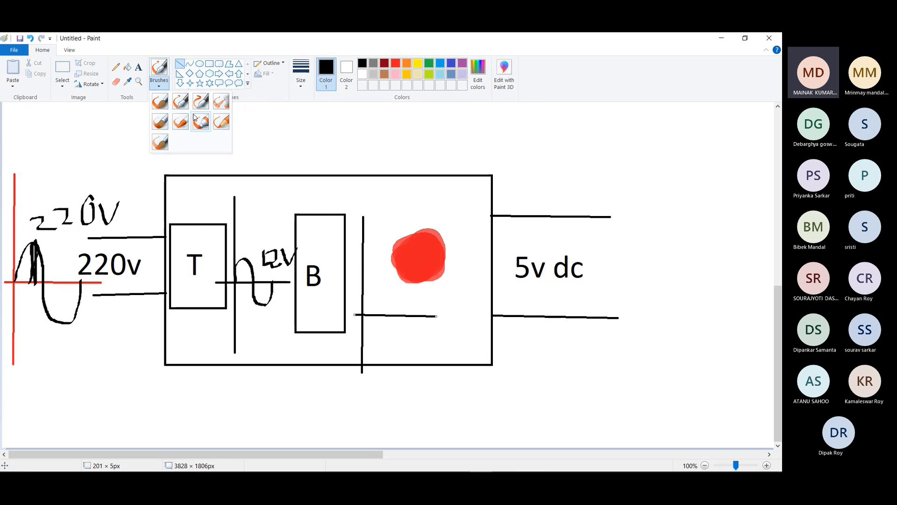
pyautogui.click(180, 101)
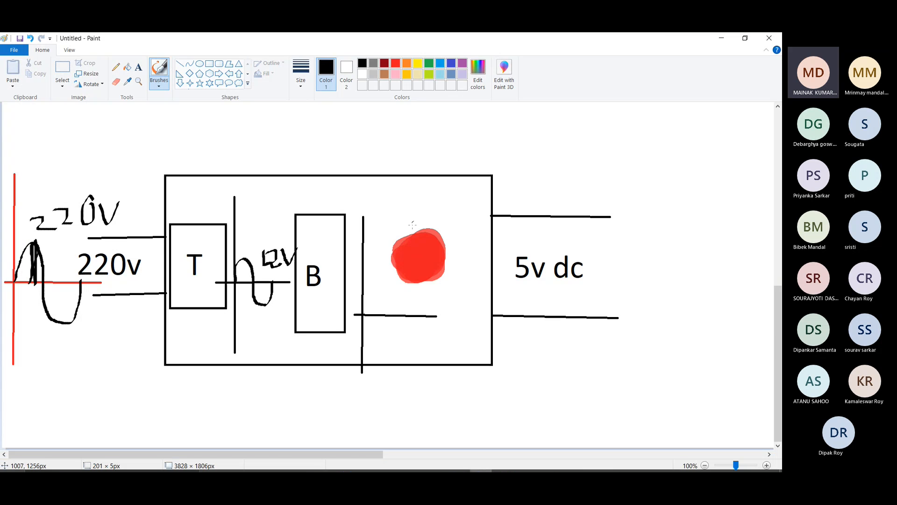
pyautogui.moveTo(363, 299)
pyautogui.mouseDown()
pyautogui.moveTo(374, 286)
pyautogui.moveTo(391, 296)
pyautogui.mouseUp()
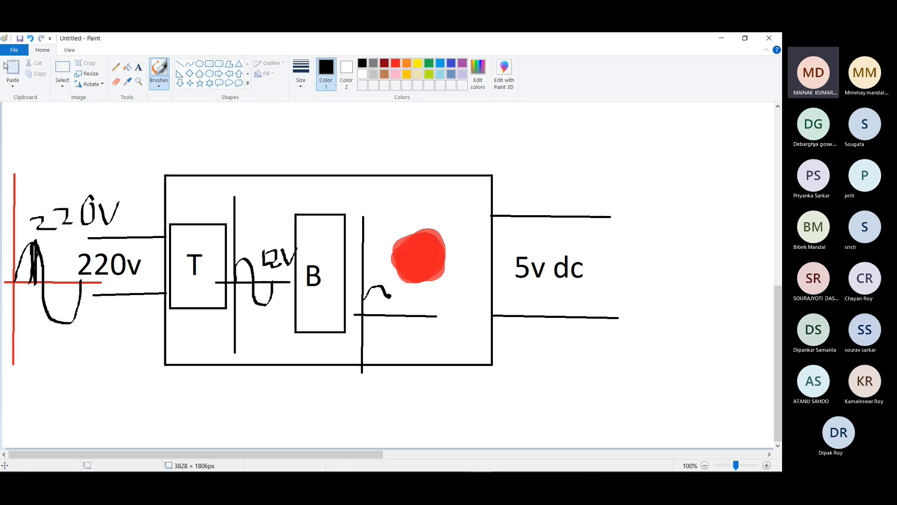
pyautogui.click(30, 39)
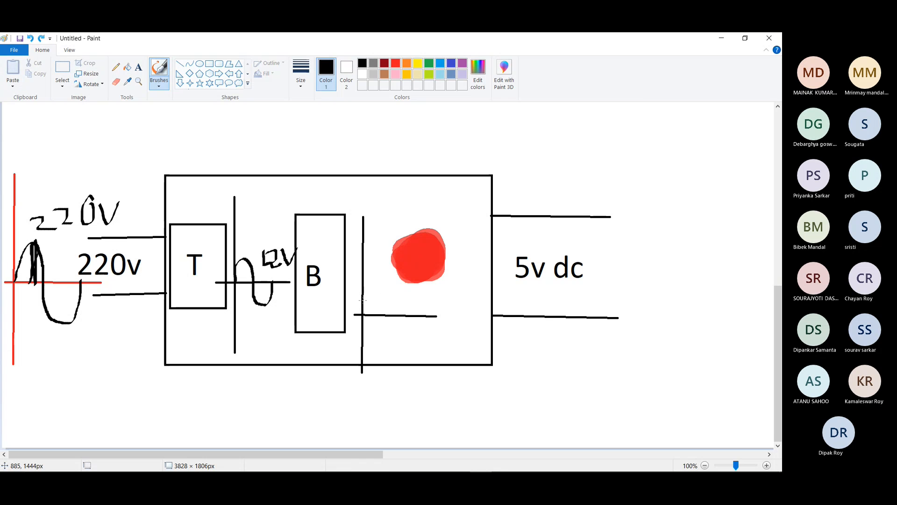
pyautogui.moveTo(363, 300); pyautogui.dragTo(404, 295)
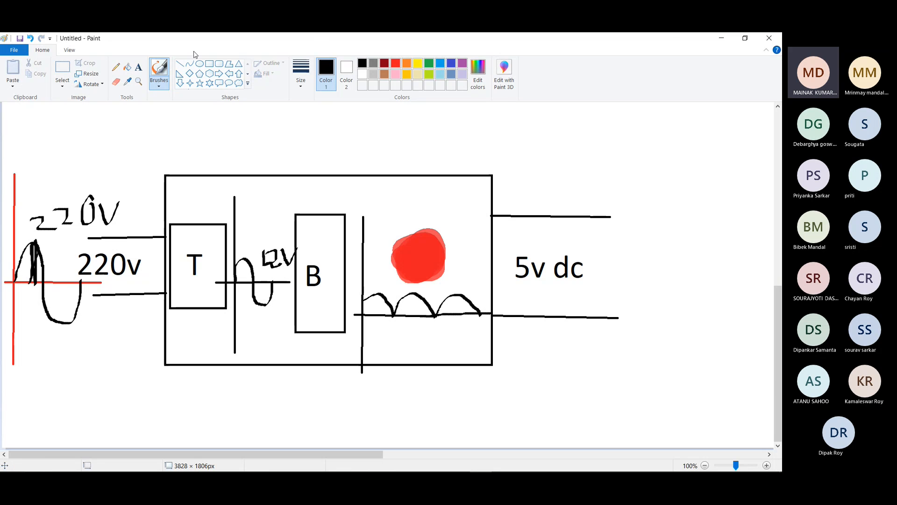
# - Sketch small black axes in the empty area above the 5v dc output and brush a nearly flat DC line over the horizontal axis
pyautogui.moveTo(585, 112)
pyautogui.mouseDown()
pyautogui.moveTo(589, 170)
pyautogui.moveTo(678, 139)
pyautogui.moveTo(725, 138)
pyautogui.mouseUp()
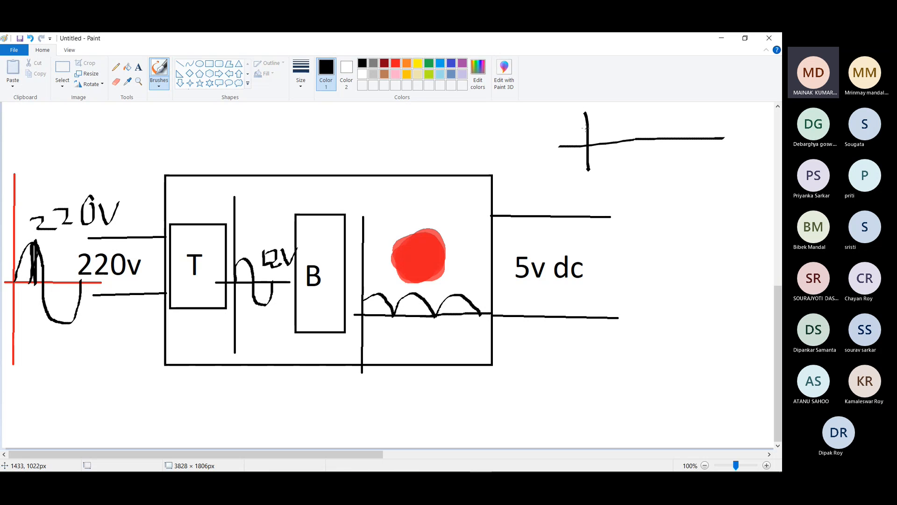
pyautogui.moveTo(587, 127); pyautogui.dragTo(722, 121)
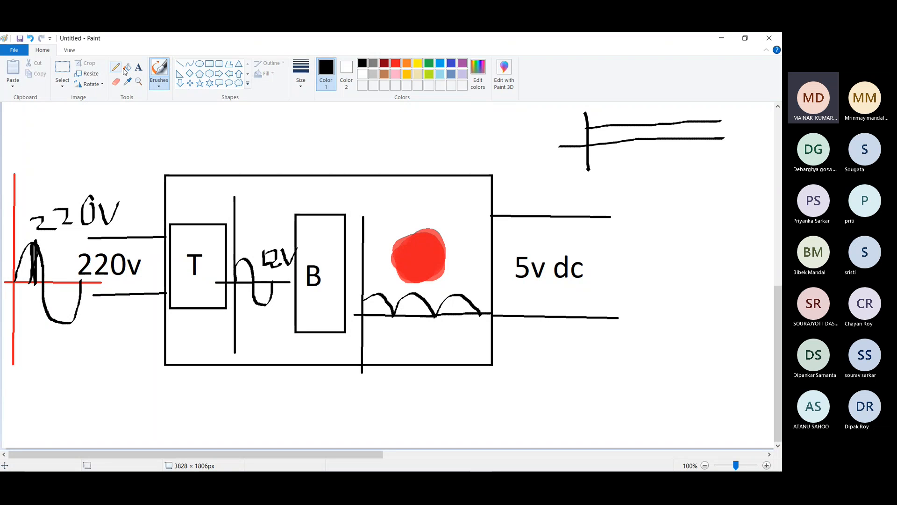
# - Draw a rectangle about 167 × 358 px straddling the outer block's output-side edge and label it C
pyautogui.click(179, 63)
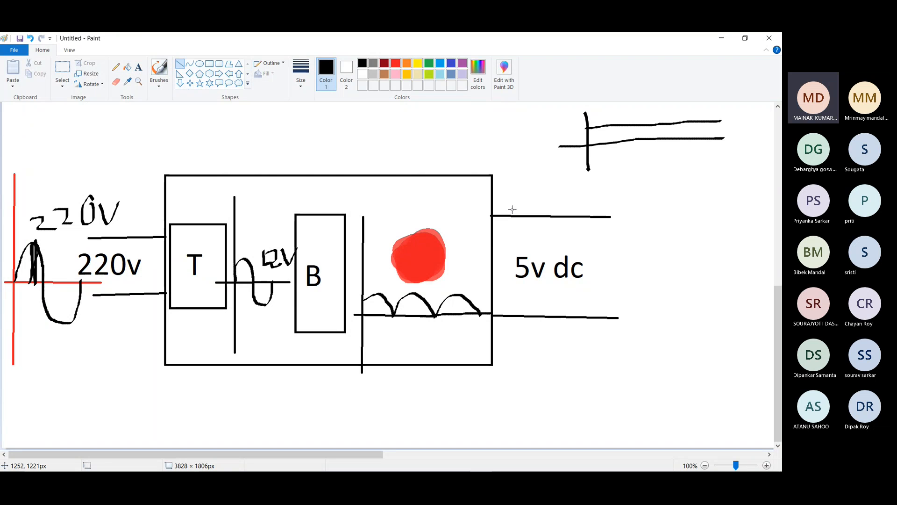
pyautogui.click(209, 63)
pyautogui.moveTo(446, 219); pyautogui.dragTo(514, 365)
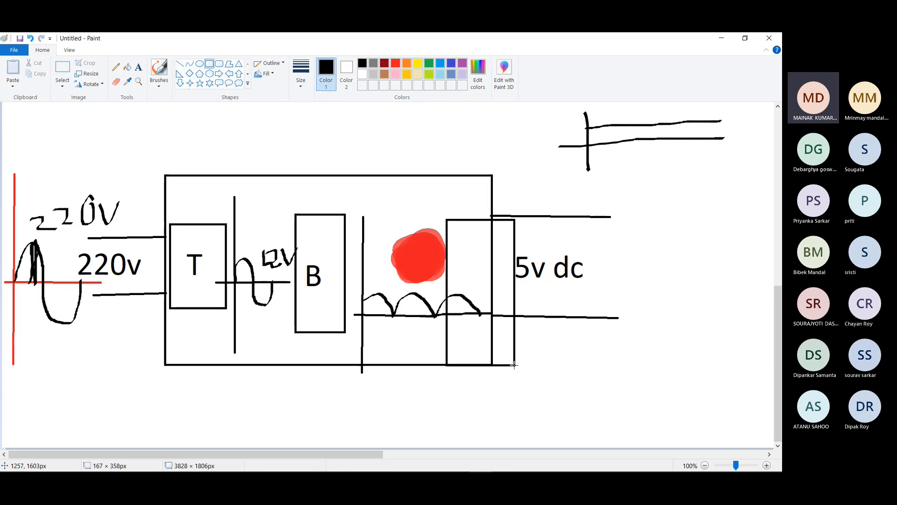
pyautogui.click(140, 67)
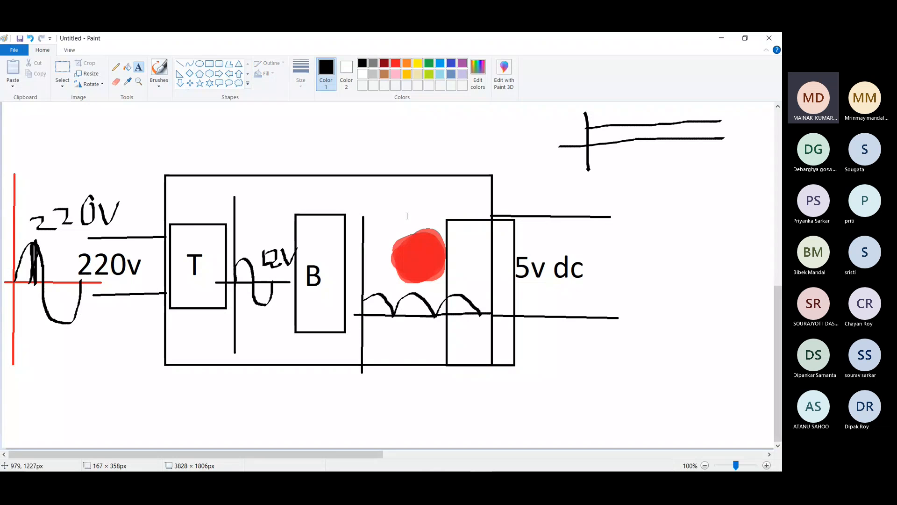
pyautogui.click(456, 274)
pyautogui.write('c')
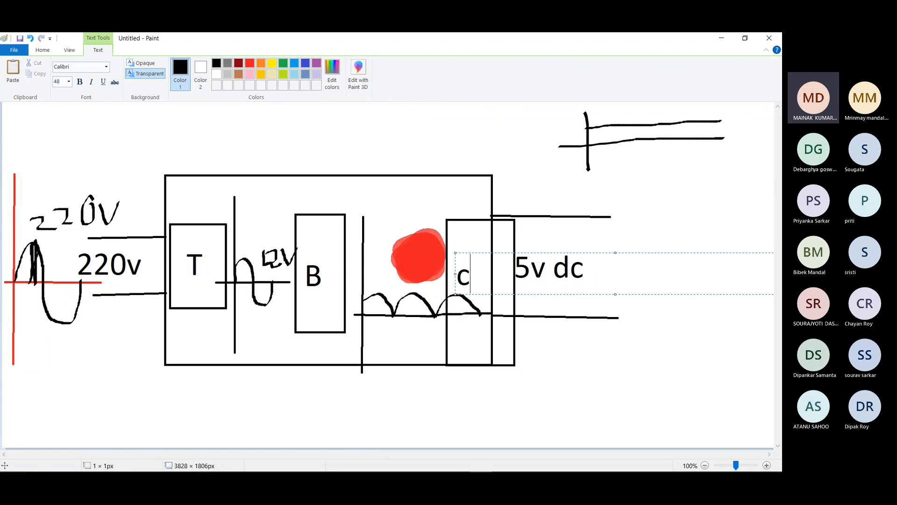
pyautogui.press('BackSpace')
pyautogui.write('C')
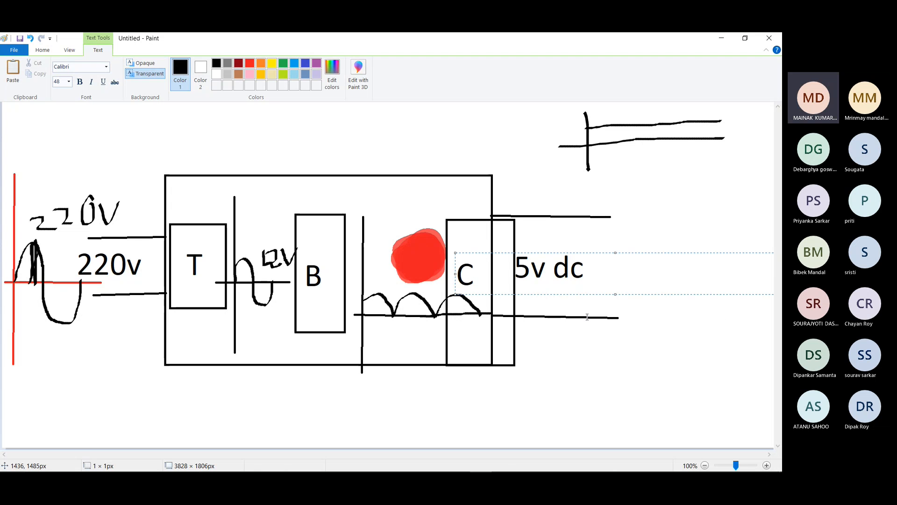
pyautogui.click(642, 308)
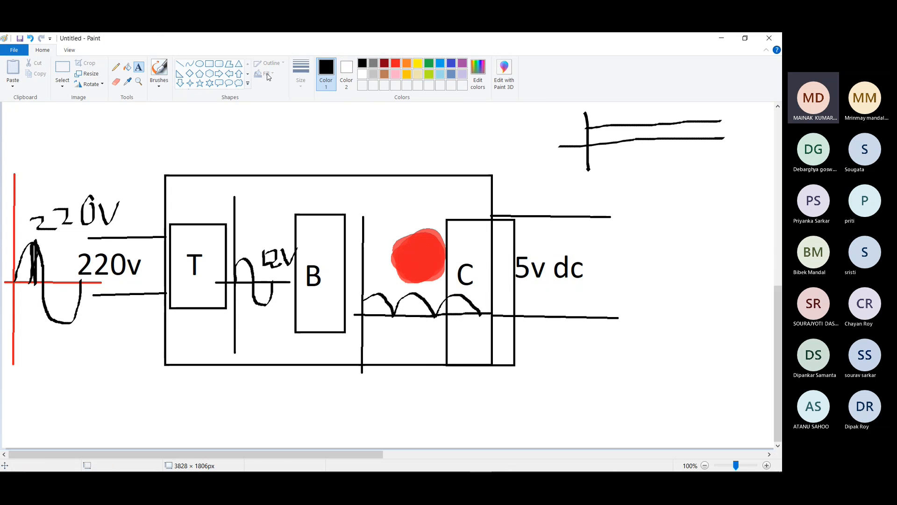
# - Draw crossing axes at the 5v dc output, about 406 px tall and 517 px wide, and brush a nearly flat DC line above the horizontal axis
pyautogui.click(180, 64)
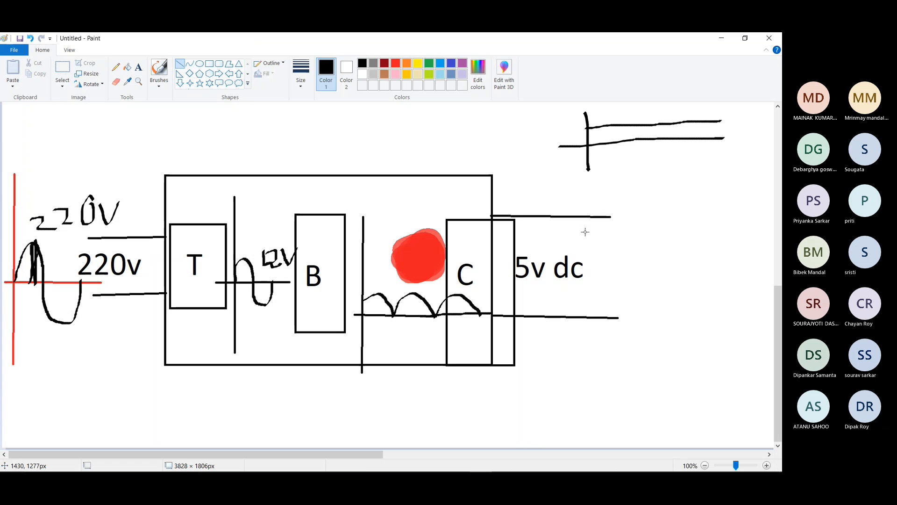
pyautogui.moveTo(582, 207); pyautogui.dragTo(581, 373)
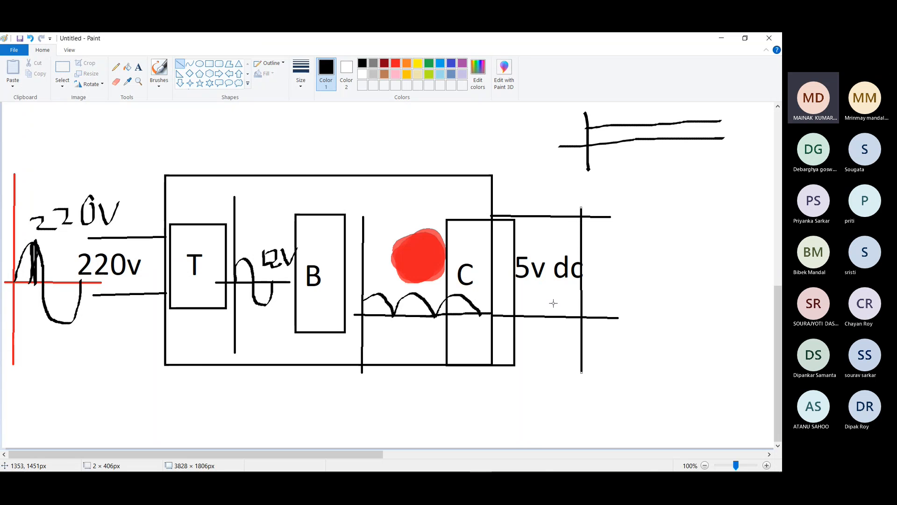
pyautogui.moveTo(559, 302); pyautogui.dragTo(770, 298)
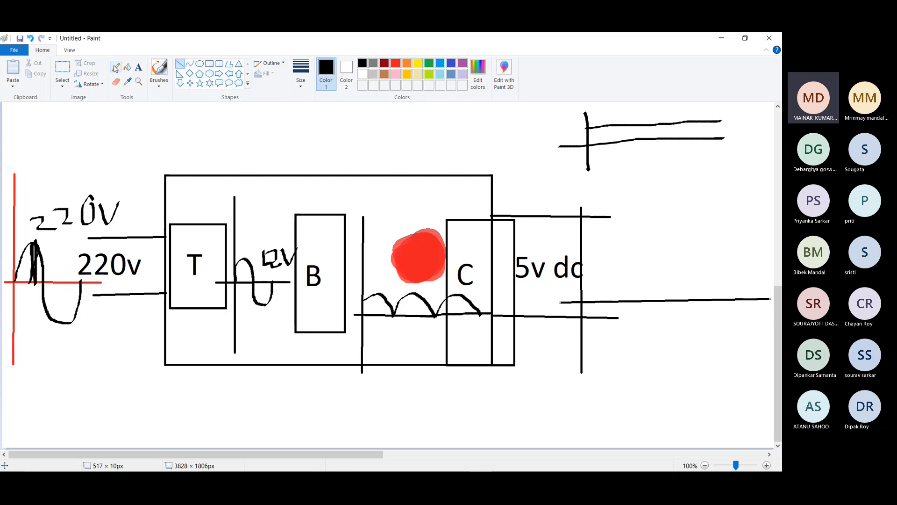
pyautogui.click(159, 83)
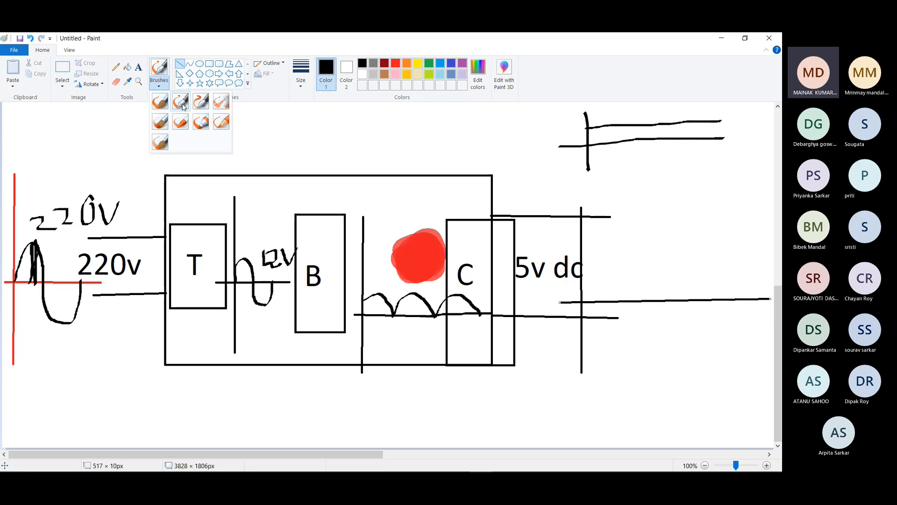
pyautogui.click(180, 102)
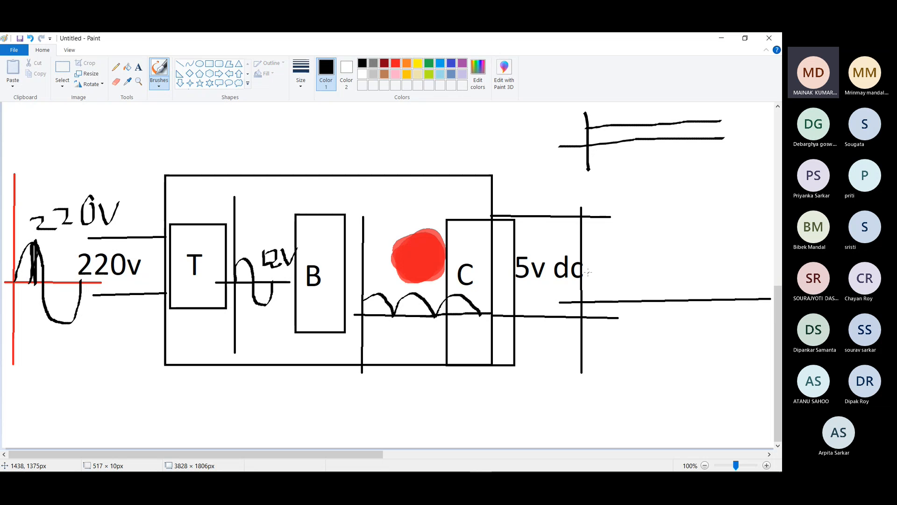
pyautogui.moveTo(583, 268); pyautogui.dragTo(774, 254)
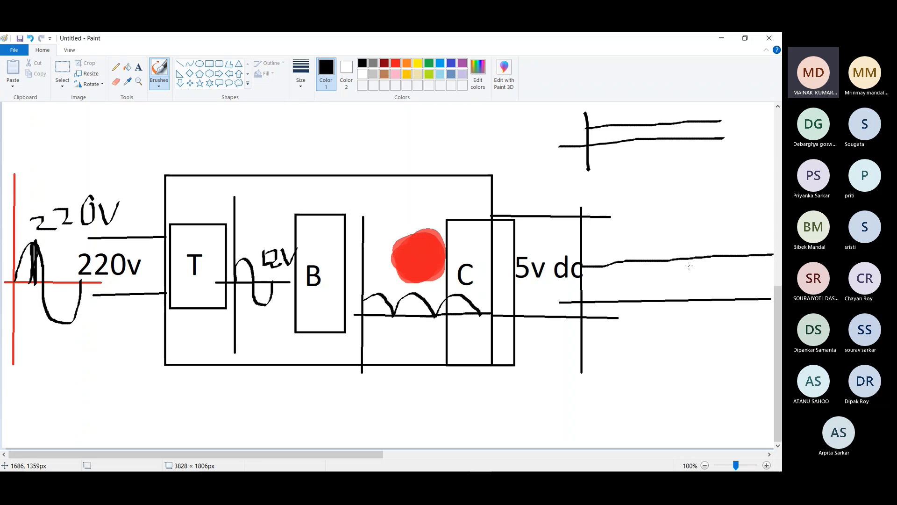
# - Switch to the EAGLE schematic and search the library for a new part with the term Capacitor
pyautogui.moveTo(563, 465)
pyautogui.click(721, 38)
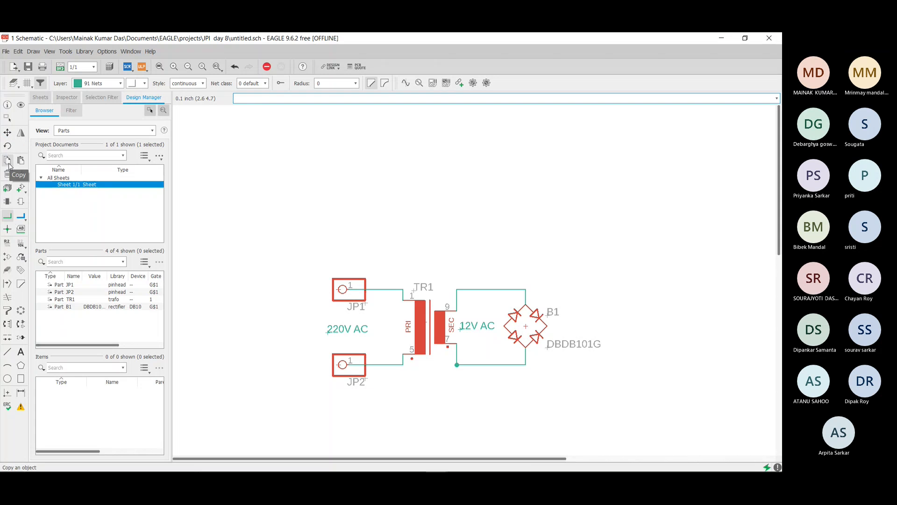
pyautogui.click(7, 216)
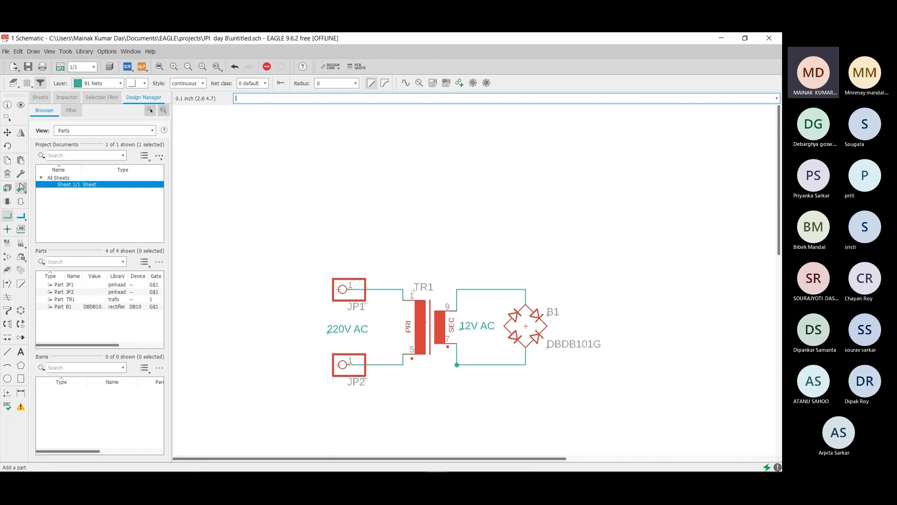
pyautogui.click(18, 189)
pyautogui.press('BackSpace')
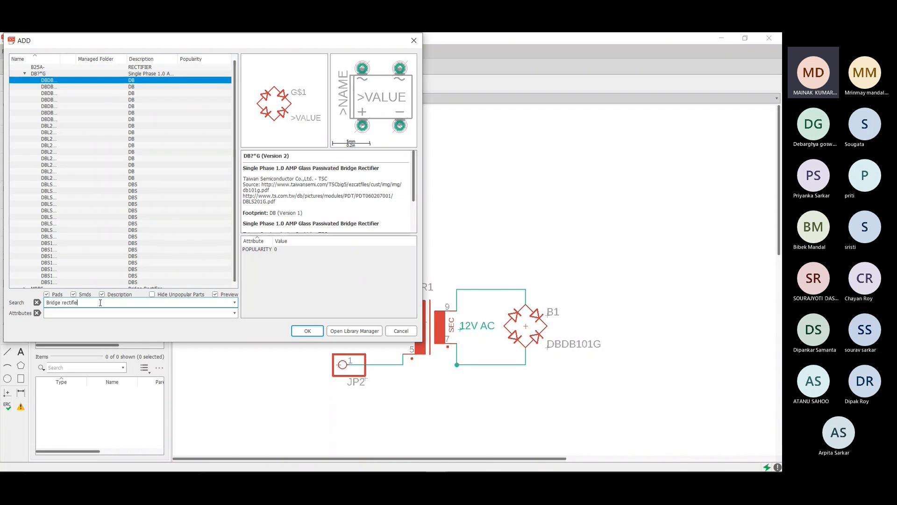
pyautogui.press('BackSpace')
pyautogui.press('BackSpace')
pyautogui.press('BackSpace')
pyautogui.press('BackSpace')
pyautogui.press('BackSpace')
pyautogui.press('BackSpace')
pyautogui.press('BackSpace')
pyautogui.press('BackSpace')
pyautogui.press('BackSpace')
pyautogui.write('Capacity')
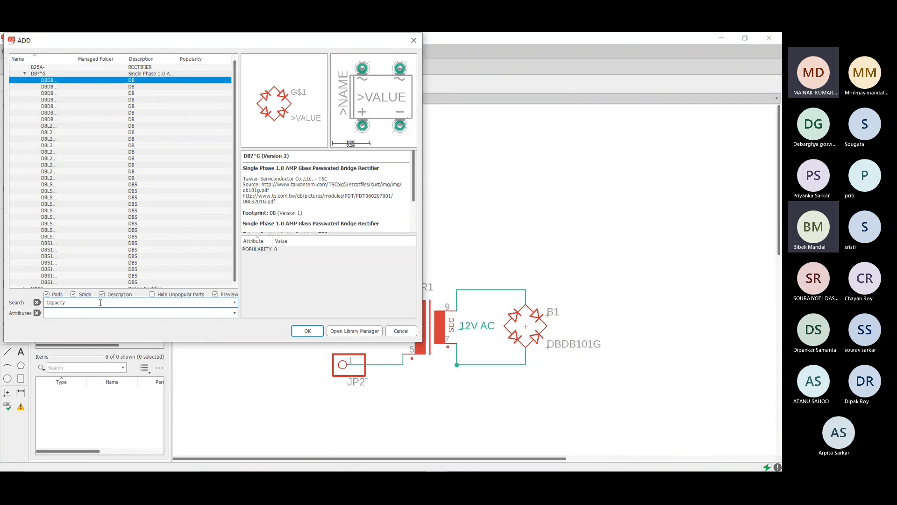
pyautogui.press('BackSpace')
pyautogui.write('i')
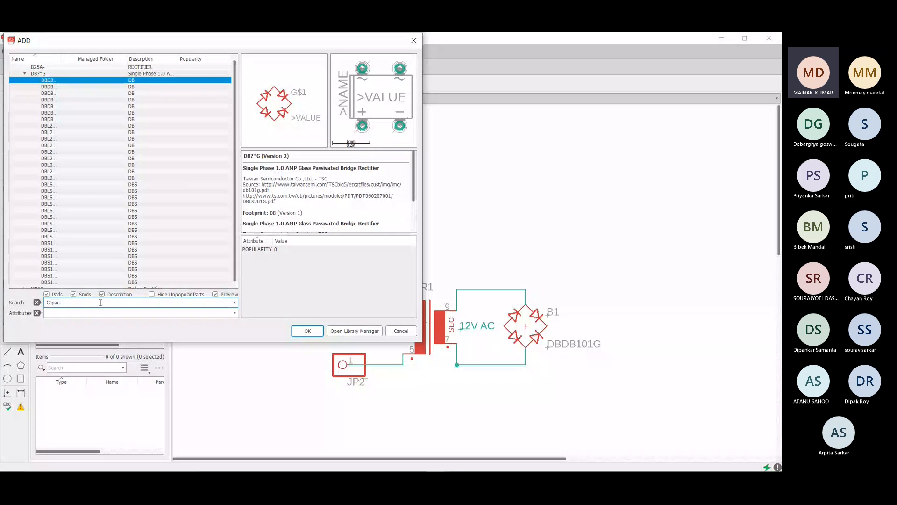
pyautogui.write('tor')
pyautogui.press('BackSpace')
pyautogui.press('BackSpace')
pyautogui.press('BackSpace')
pyautogui.press('BackSpace')
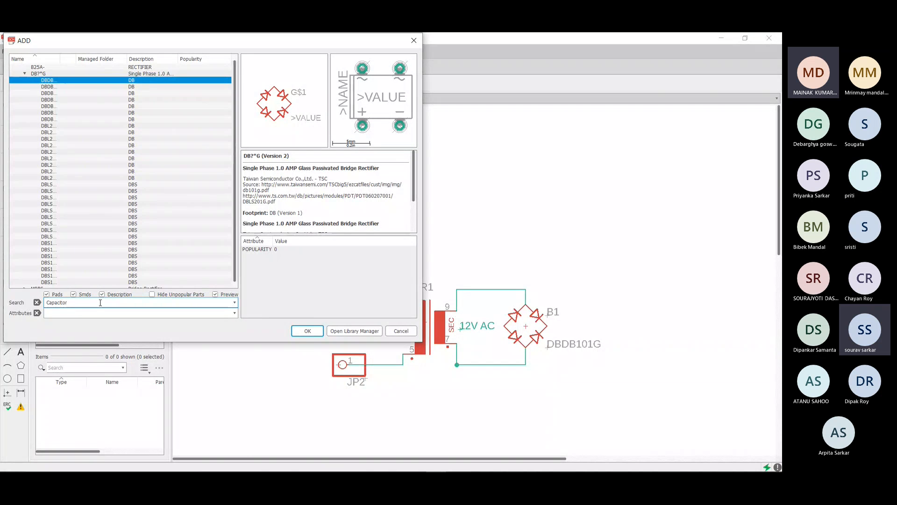
pyautogui.write('itor')
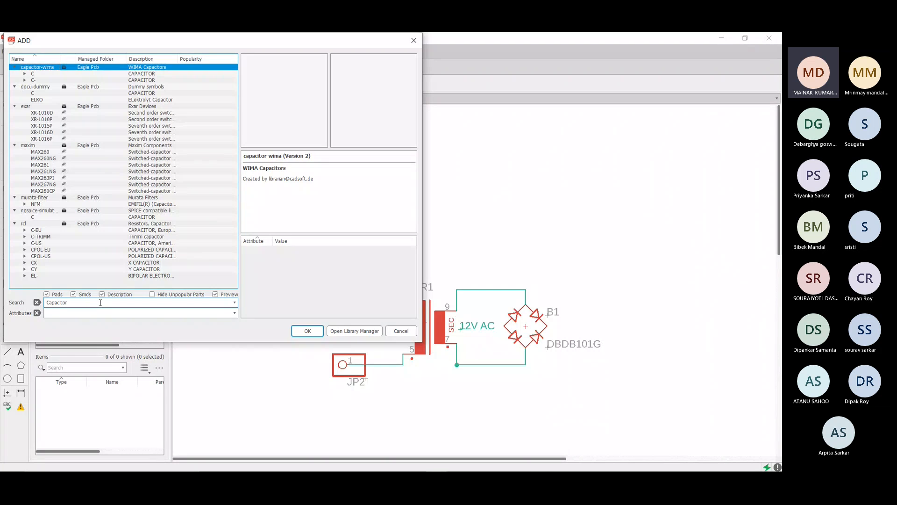
# - Browse the capacitor search results through to the American-symbol C-US device in the rcl library
pyautogui.press('Down')
pyautogui.press('Down')
pyautogui.press('Down')
pyautogui.press('Down')
pyautogui.press('Down')
pyautogui.press('Down')
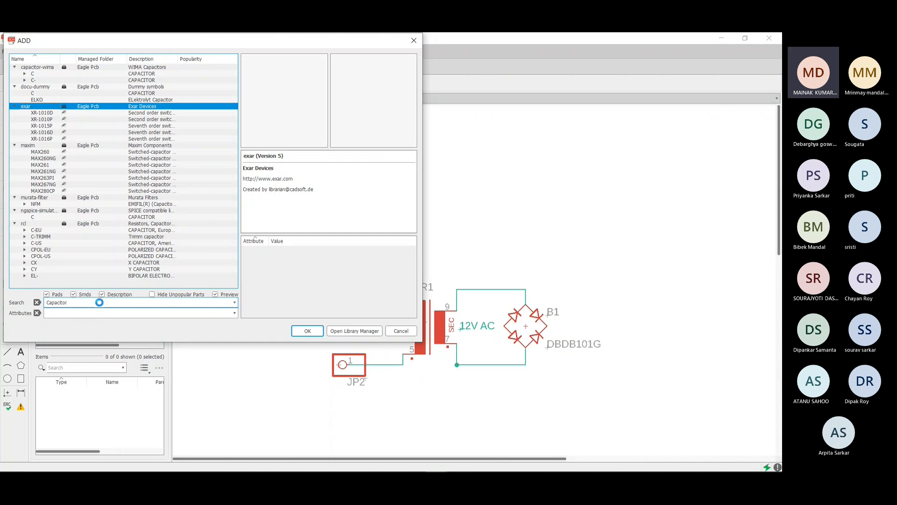
pyautogui.press('Down')
pyautogui.press('Down')
pyautogui.press('Down')
pyautogui.press('Down')
pyautogui.press('Down')
pyautogui.press('Down')
pyautogui.press('Down')
pyautogui.press('Down')
pyautogui.press('Down')
pyautogui.press('Down')
pyautogui.press('Down')
pyautogui.press('Down')
pyautogui.press('Down')
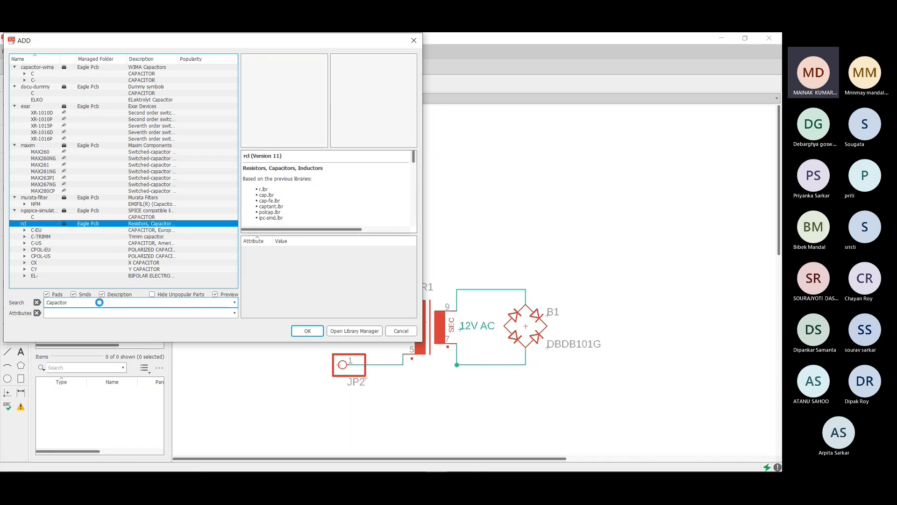
pyautogui.press('Down')
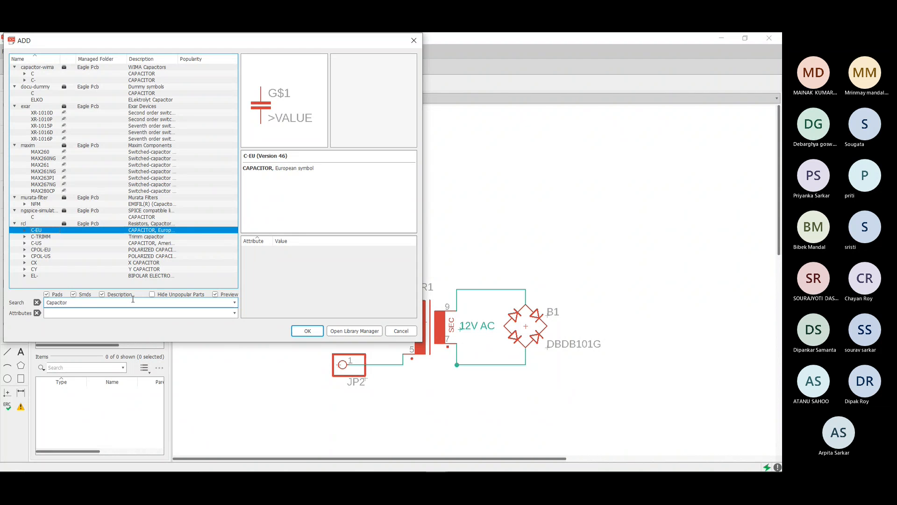
pyautogui.press('Down')
pyautogui.press('Down')
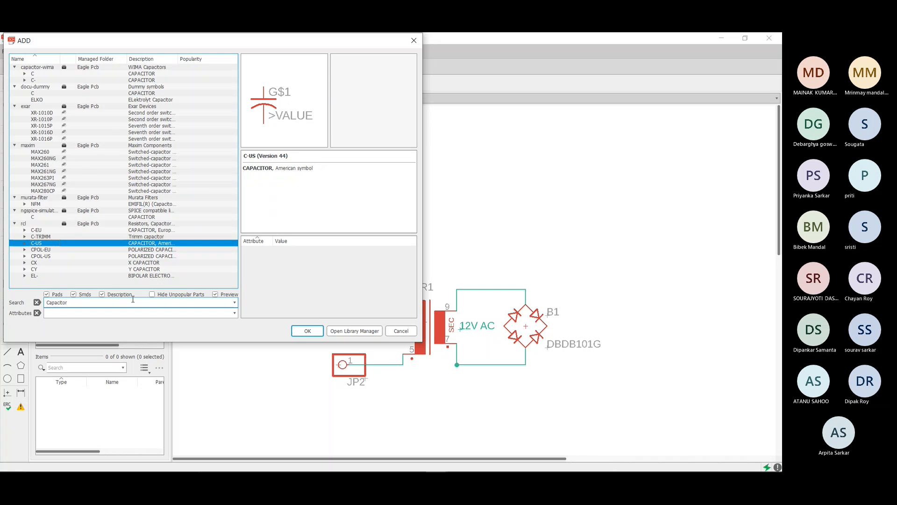
# - Expand the C-US capacitor and look through all of its footprint variants
pyautogui.press('Right')
pyautogui.press('Down')
pyautogui.press('Down')
pyautogui.press('Down')
pyautogui.press('Down')
pyautogui.press('Down')
pyautogui.press('Down')
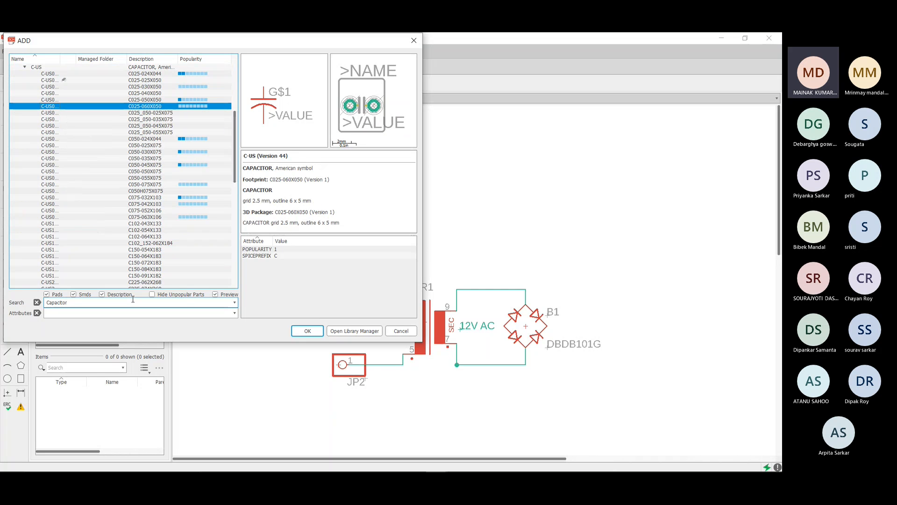
pyautogui.press('Down')
pyautogui.press('Down')
pyautogui.press('Down')
pyautogui.press('Down')
pyautogui.press('Down')
pyautogui.press('Down')
pyautogui.press('Down')
pyautogui.press('Down')
pyautogui.press('Down')
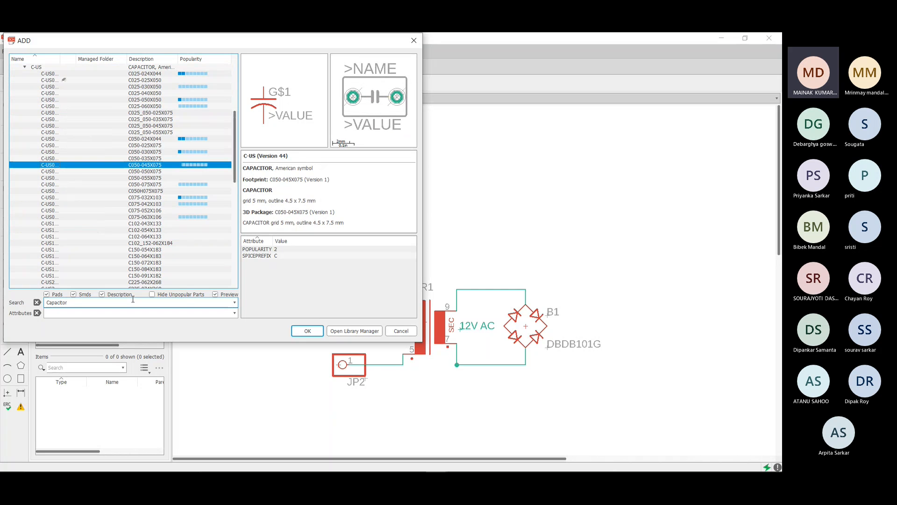
pyautogui.press('Down')
pyautogui.press('Down')
pyautogui.press('Down')
pyautogui.press('Down')
pyautogui.press('Down')
pyautogui.press('Down')
pyautogui.press('Down')
pyautogui.press('Down')
pyautogui.press('Down')
pyautogui.press('Down')
pyautogui.press('Down')
pyautogui.press('Down')
pyautogui.press('Down')
pyautogui.press('Down')
pyautogui.press('Down')
pyautogui.press('Down')
pyautogui.press('Down')
pyautogui.press('Down')
pyautogui.press('Down')
pyautogui.press('Down')
pyautogui.press('Down')
pyautogui.press('Down')
pyautogui.press('Down')
pyautogui.press('Down')
pyautogui.press('Down')
pyautogui.press('Down')
pyautogui.press('Down')
pyautogui.press('Down')
pyautogui.press('Down')
pyautogui.press('Down')
pyautogui.press('Down')
pyautogui.press('Down')
pyautogui.press('Down')
pyautogui.press('Down')
pyautogui.press('Down')
pyautogui.press('Down')
pyautogui.press('Down')
pyautogui.press('Down')
pyautogui.press('Down')
pyautogui.press('Down')
pyautogui.press('Down')
pyautogui.press('Down')
pyautogui.press('Down')
pyautogui.press('Down')
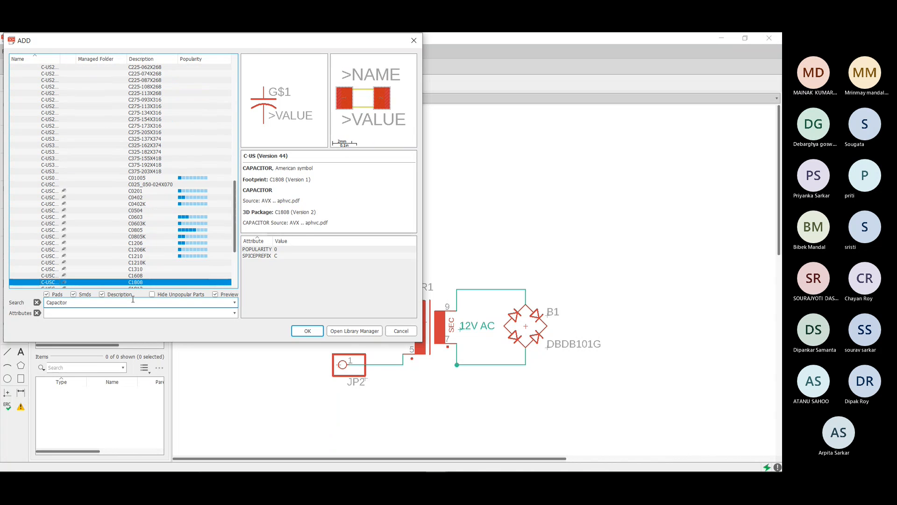
pyautogui.press('Down')
pyautogui.press('Down')
pyautogui.press('Down')
pyautogui.press('Down')
pyautogui.press('Down')
pyautogui.press('Down')
pyautogui.press('Down')
pyautogui.press('Down')
pyautogui.press('Down')
pyautogui.press('Down')
pyautogui.press('Down')
pyautogui.press('Down')
# - Review the remaining capacitor types in the rcl library and select the polarized American-symbol CPOL-US
pyautogui.press('Down')
pyautogui.press('Down')
pyautogui.press('Down')
pyautogui.press('Down')
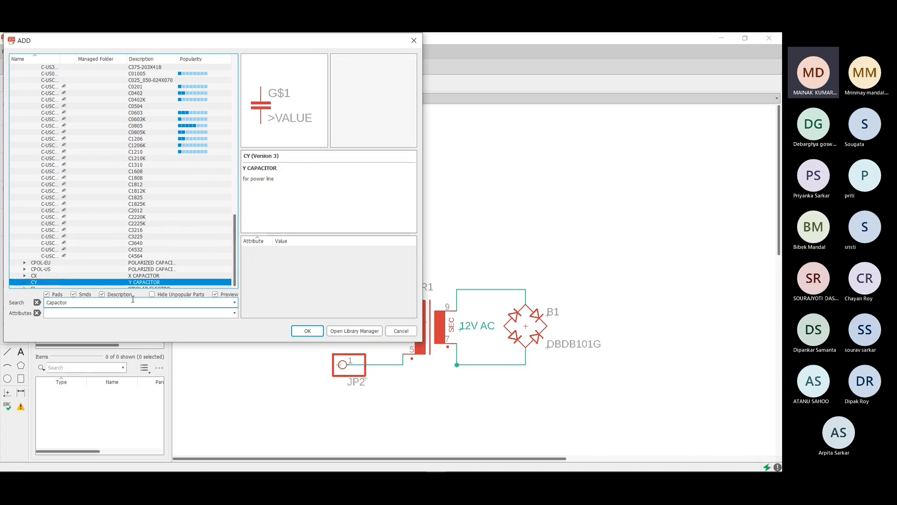
pyautogui.press('Down')
pyautogui.press('Up')
pyautogui.press('Up')
pyautogui.press('Up')
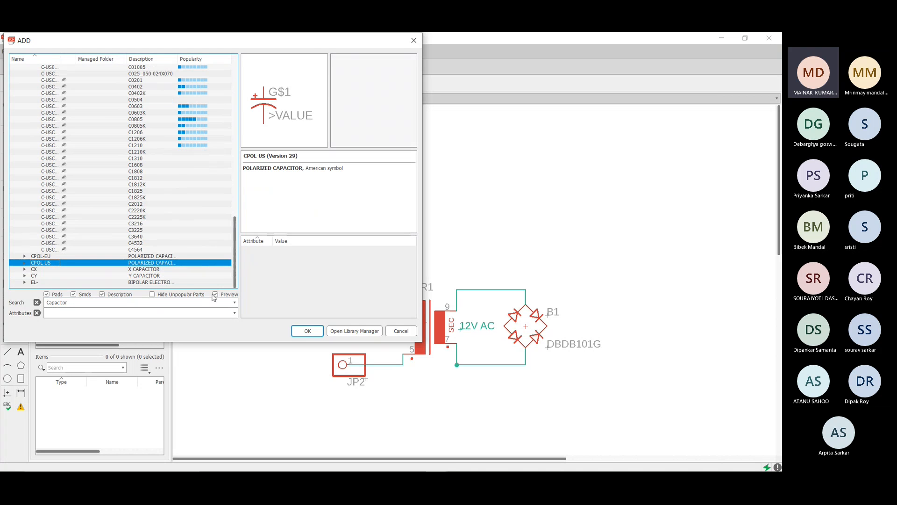
# - Expand the polarized European-symbol capacitor CPOL-EU and look through its footprint variants
pyautogui.press('Up')
pyautogui.press('Right')
pyautogui.press('Down')
pyautogui.press('Down')
pyautogui.press('Down')
pyautogui.press('Down')
pyautogui.press('Down')
pyautogui.press('Down')
pyautogui.press('Down')
pyautogui.press('Down')
pyautogui.press('Down')
pyautogui.press('Down')
pyautogui.press('Down')
pyautogui.press('Down')
pyautogui.press('Down')
pyautogui.press('Down')
pyautogui.press('Down')
pyautogui.press('Down')
pyautogui.press('Down')
pyautogui.press('Down')
pyautogui.press('Down')
pyautogui.press('Down')
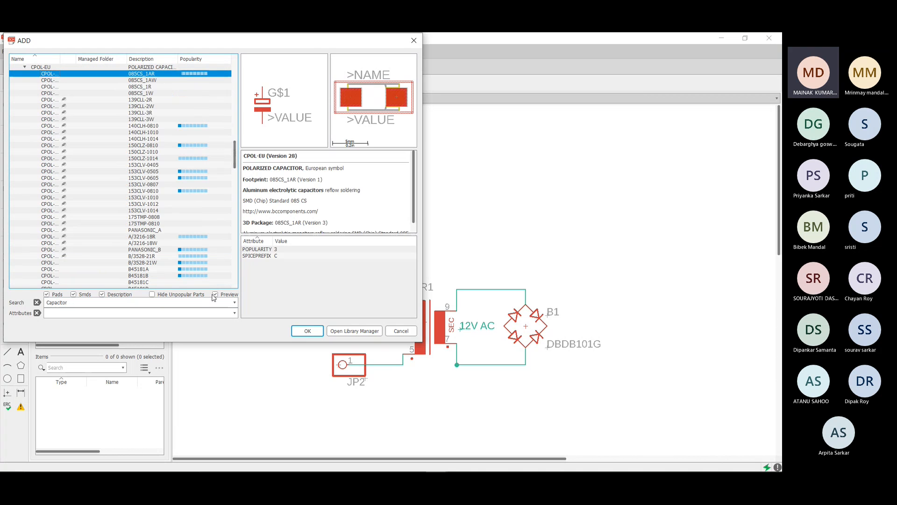
pyautogui.press('Down')
pyautogui.press('Down')
pyautogui.press('Down')
pyautogui.press('Down')
pyautogui.press('Down')
pyautogui.press('Down')
pyautogui.press('Down')
pyautogui.press('Down')
pyautogui.press('Down')
pyautogui.press('Down')
pyautogui.press('Down')
pyautogui.press('Down')
pyautogui.press('Down')
pyautogui.press('Down')
pyautogui.press('Down')
pyautogui.press('Up')
pyautogui.press('Up')
pyautogui.press('Up')
pyautogui.press('Up')
pyautogui.press('Up')
pyautogui.press('Up')
pyautogui.press('Up')
pyautogui.press('Up')
pyautogui.press('Up')
pyautogui.press('Up')
pyautogui.press('Up')
pyautogui.press('Up')
pyautogui.press('Up')
pyautogui.press('Up')
pyautogui.press('Up')
pyautogui.press('Up')
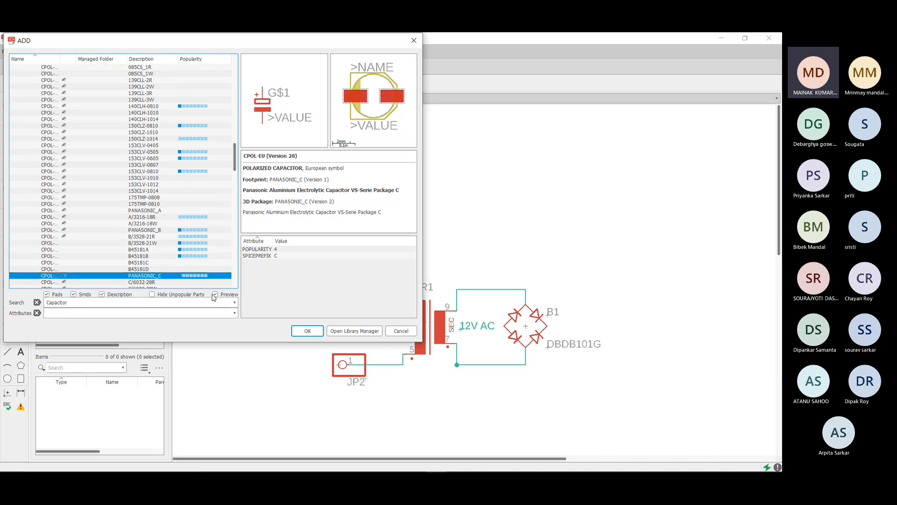
# - Choose the CPOL-EU electrolytic variant with footprint E2,5-6E and place one capacitor beside bridge rectifier B1, on its output side
pyautogui.press('Down')
pyautogui.press('Down')
pyautogui.press('Down')
pyautogui.press('Down')
pyautogui.press('Down')
pyautogui.press('Down')
pyautogui.press('Down')
pyautogui.press('Down')
pyautogui.press('Down')
pyautogui.press('Down')
pyautogui.press('Down')
pyautogui.press('Down')
pyautogui.press('Down')
pyautogui.press('Down')
pyautogui.press('Down')
pyautogui.press('Down')
pyautogui.press('Down')
pyautogui.press('Down')
pyautogui.press('Down')
pyautogui.press('Down')
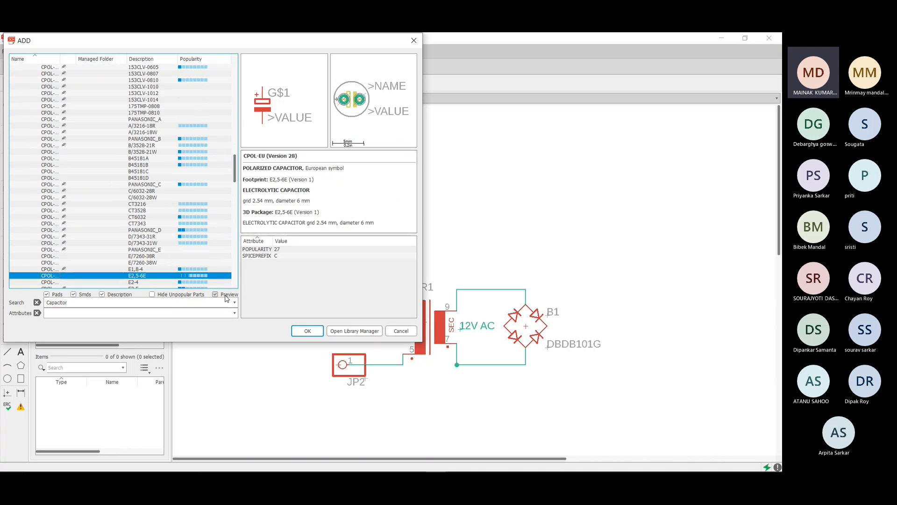
pyautogui.press('Return')
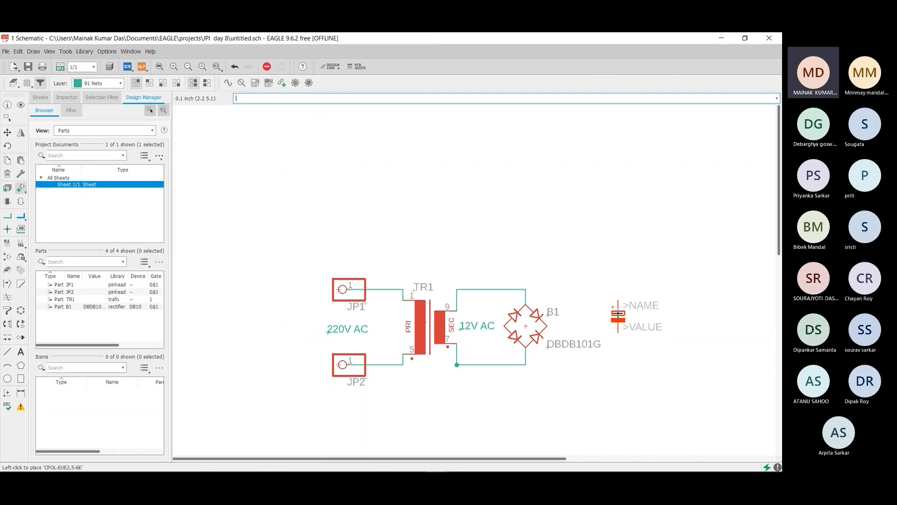
pyautogui.click(611, 321)
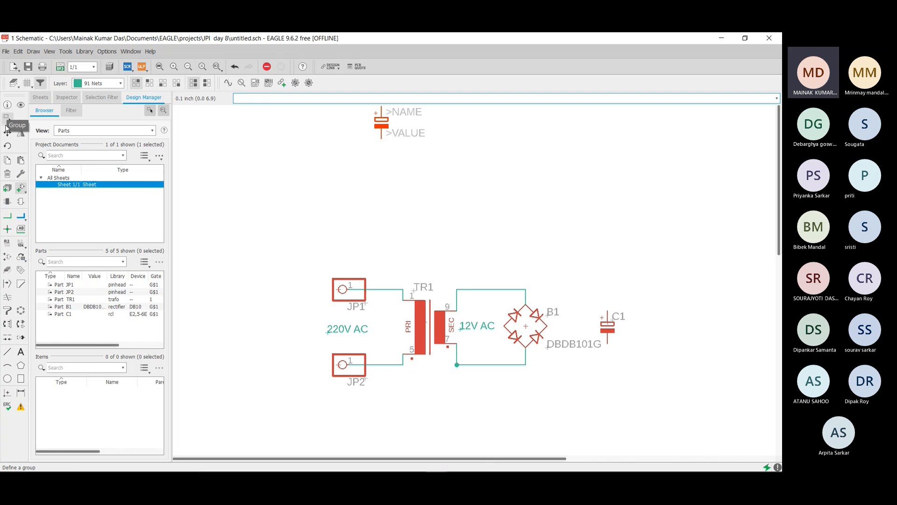
# - Draw a net from the left terminal of bridge rectifier B1, up and over the rectifier, to the positive pin of capacitor C1
pyautogui.click(7, 216)
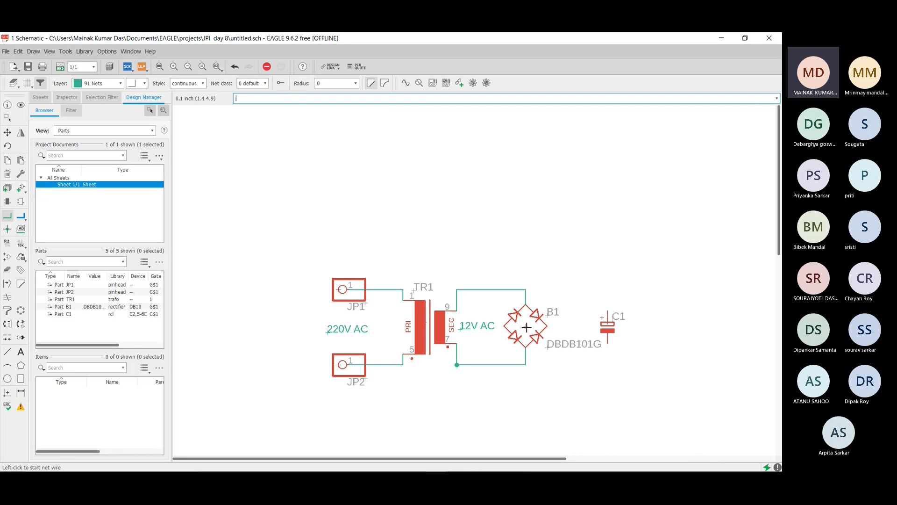
pyautogui.scroll(3, 537, 363)
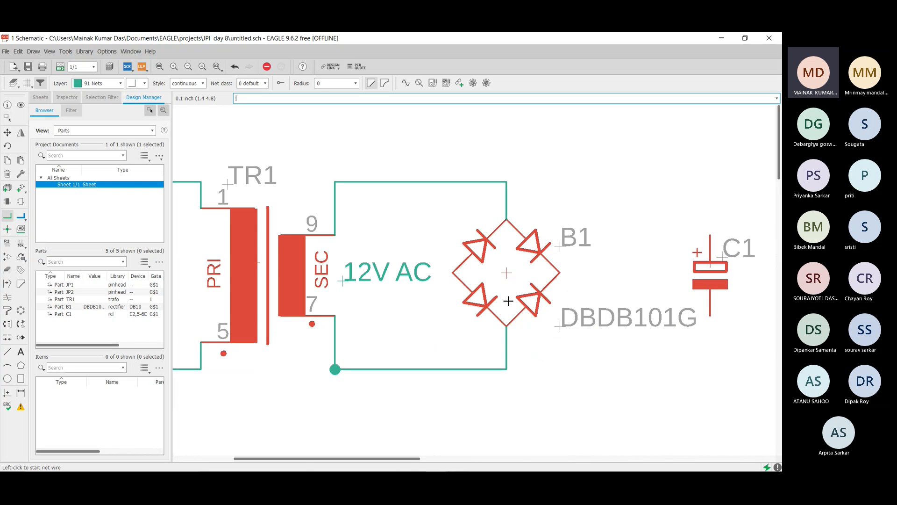
pyautogui.scroll(-1, 513, 268)
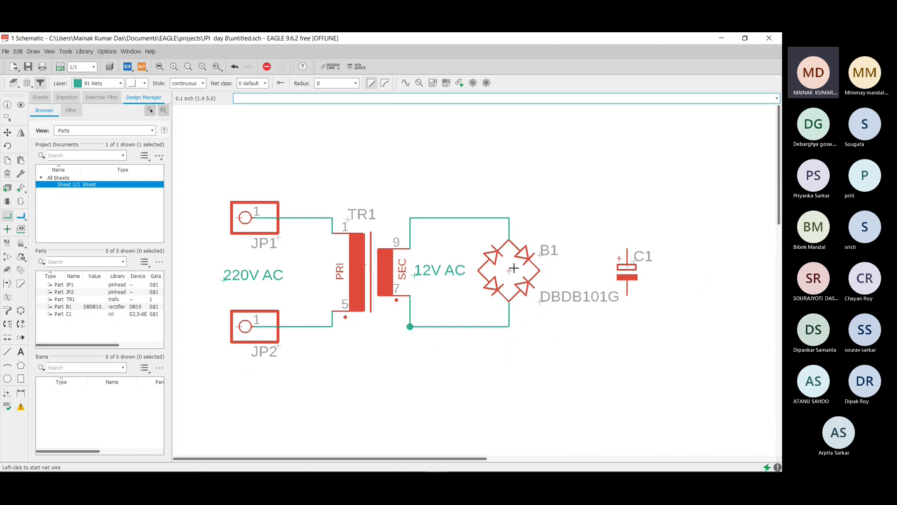
pyautogui.click(477, 270)
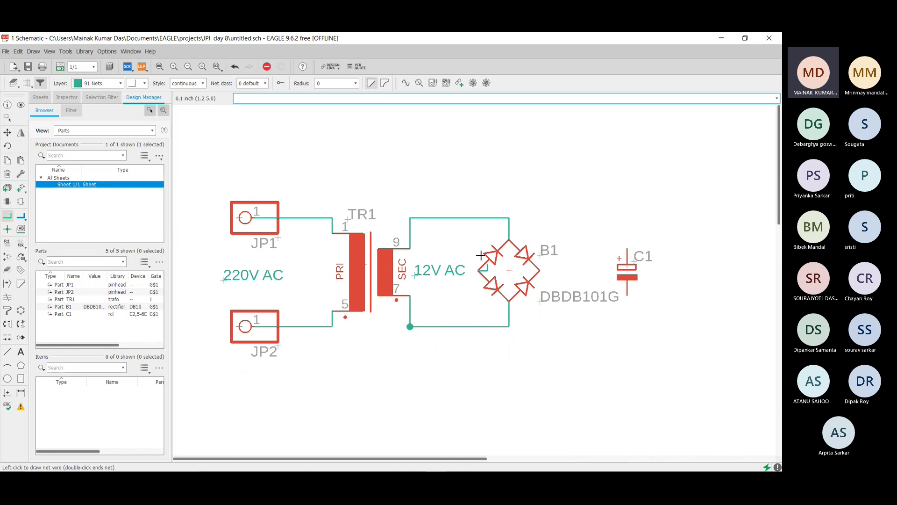
pyautogui.click(481, 197)
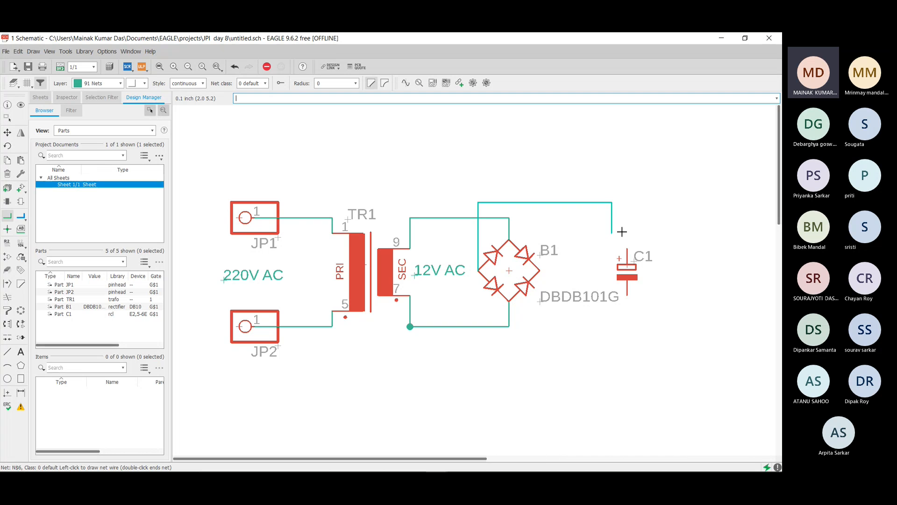
pyautogui.click(627, 249)
# - Draw a net from the right terminal of bridge rectifier B1, running below its label, to the negative pin of capacitor C1
pyautogui.click(540, 271)
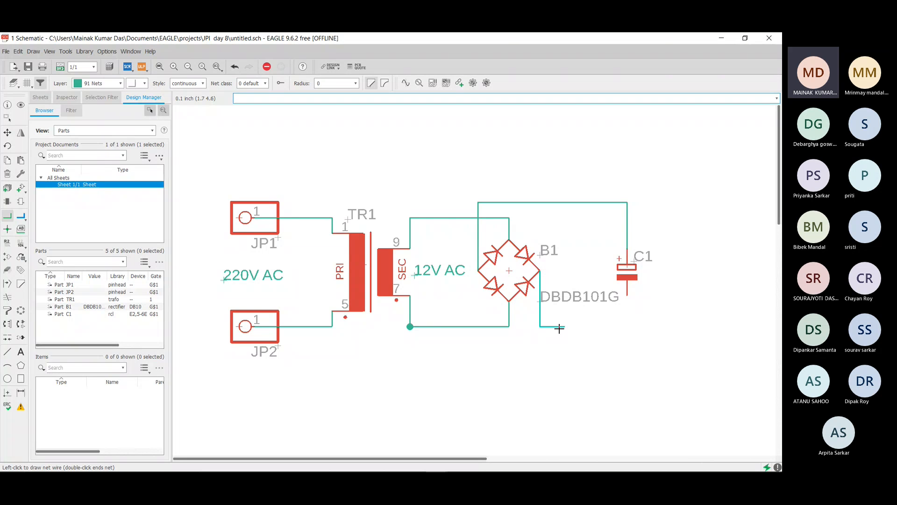
pyautogui.click(628, 327)
pyautogui.click(629, 295)
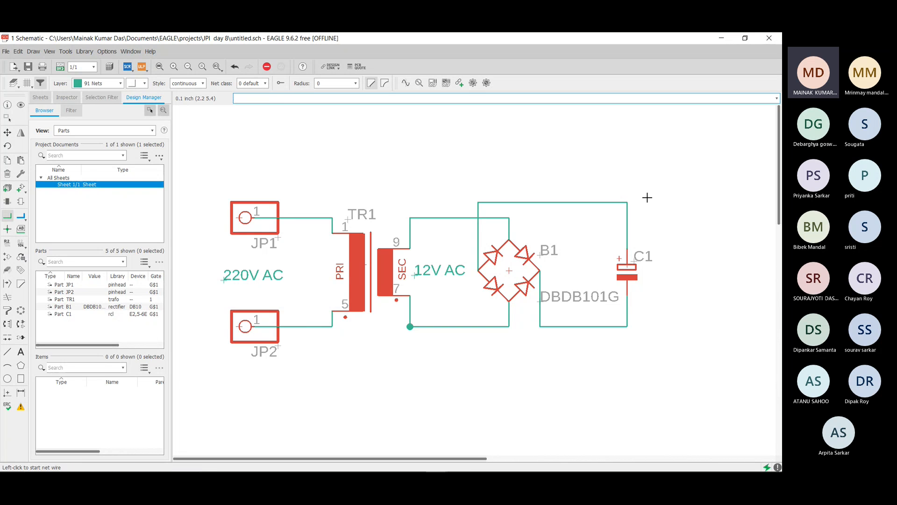
pyautogui.scroll(-4, 650, 195)
pyautogui.scroll(-2, 777, 193)
pyautogui.scroll(4, 773, 193)
pyautogui.scroll(-4, 727, 146)
pyautogui.scroll(-4, 723, 127)
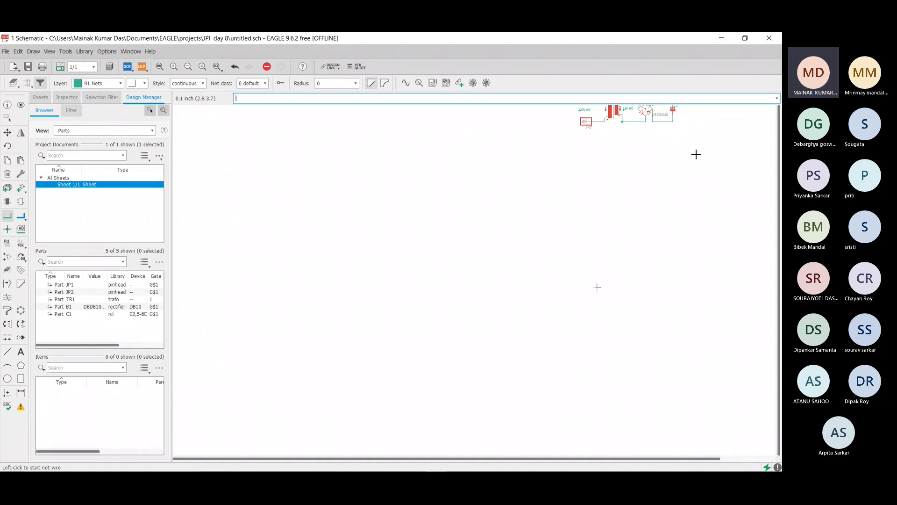
pyautogui.scroll(2, 683, 112)
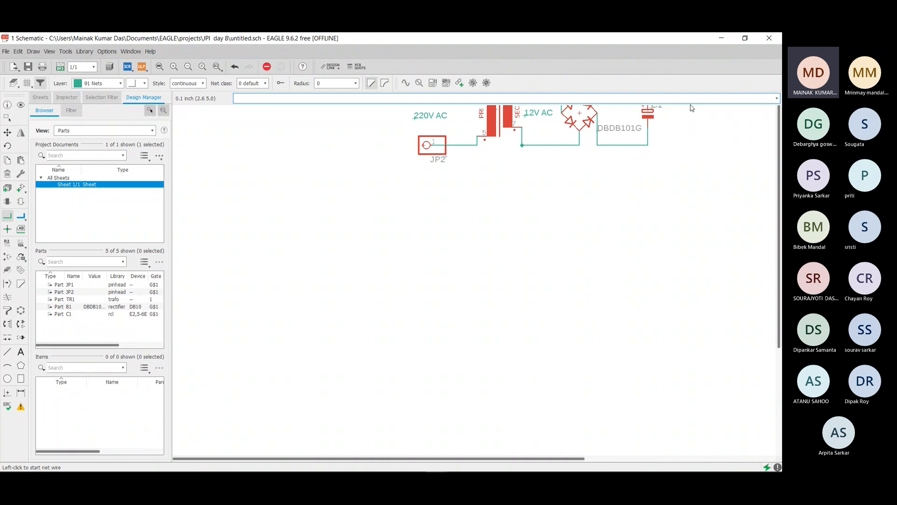
pyautogui.scroll(-2, 687, 110)
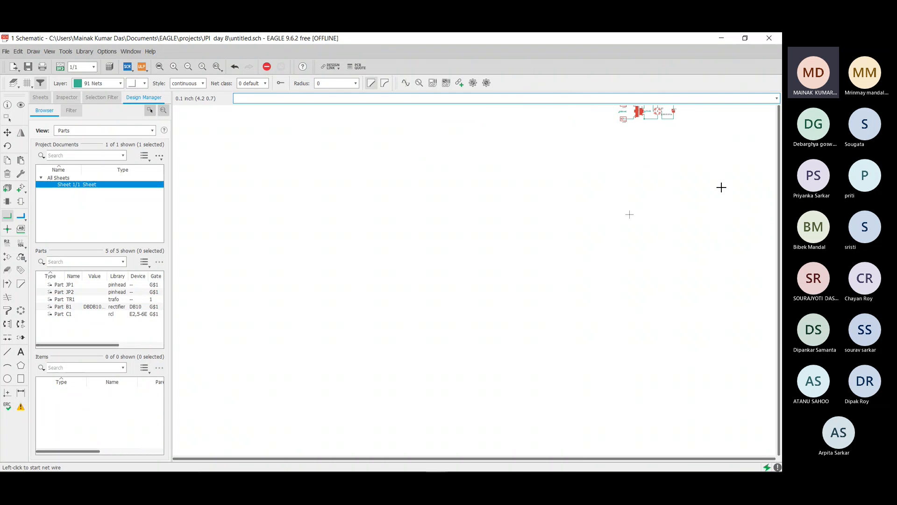
pyautogui.scroll(3, 662, 106)
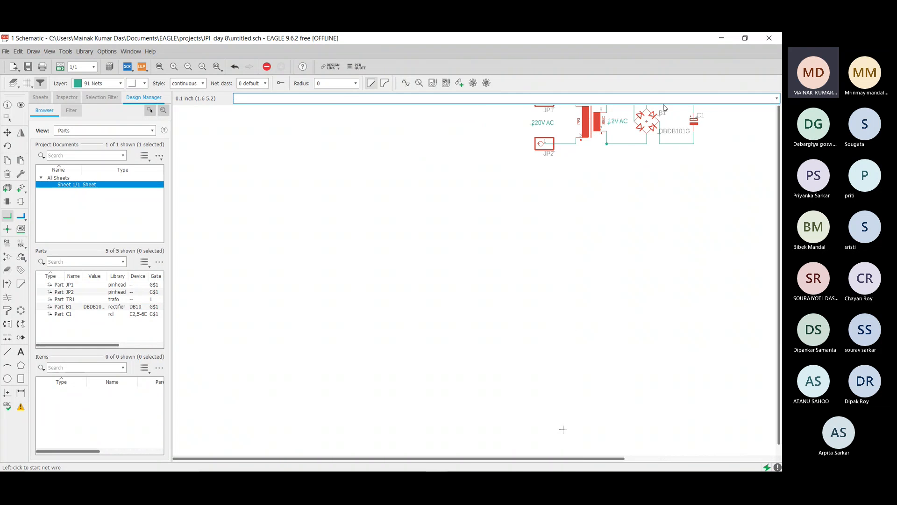
pyautogui.scroll(5, 667, 111)
pyautogui.scroll(-2, 671, 113)
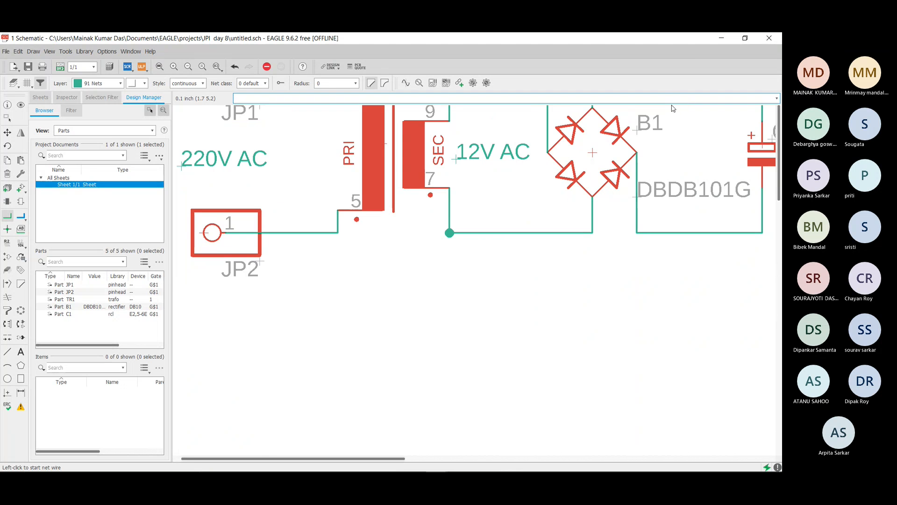
pyautogui.scroll(-2, 671, 109)
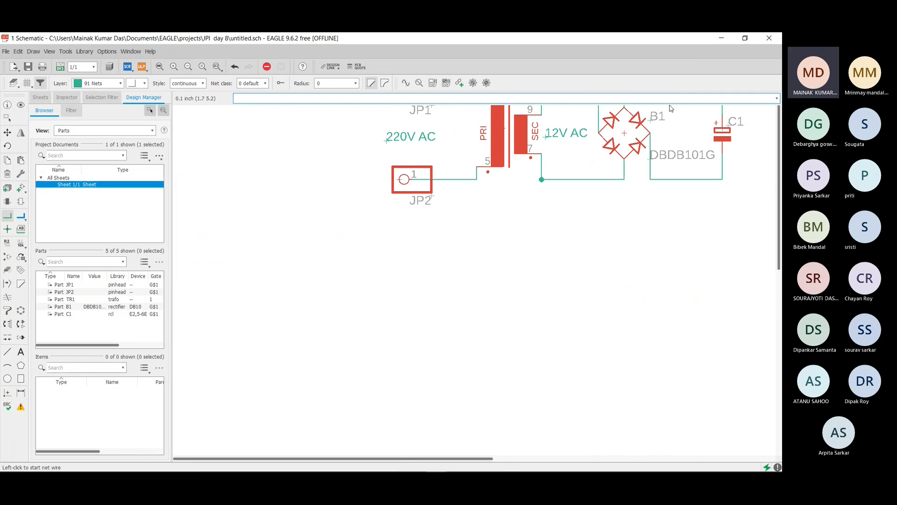
pyautogui.scroll(-3, 671, 108)
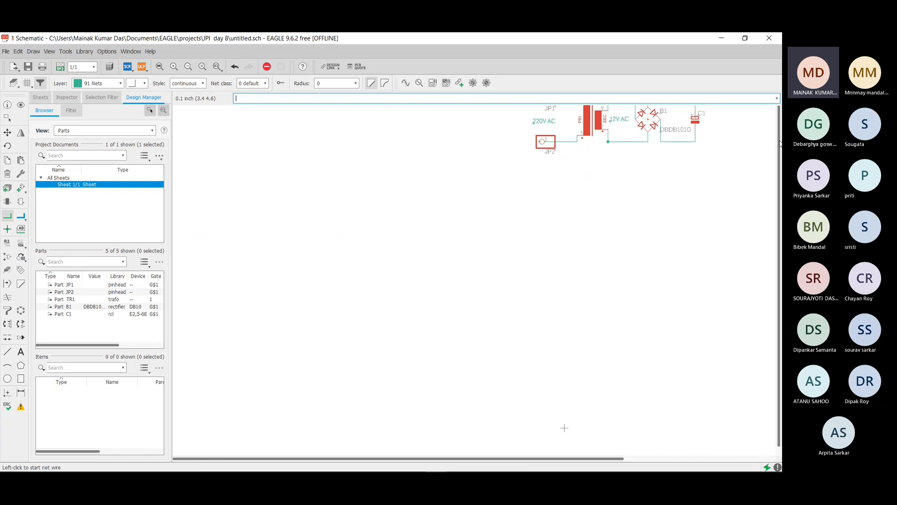
pyautogui.moveTo(511, 463)
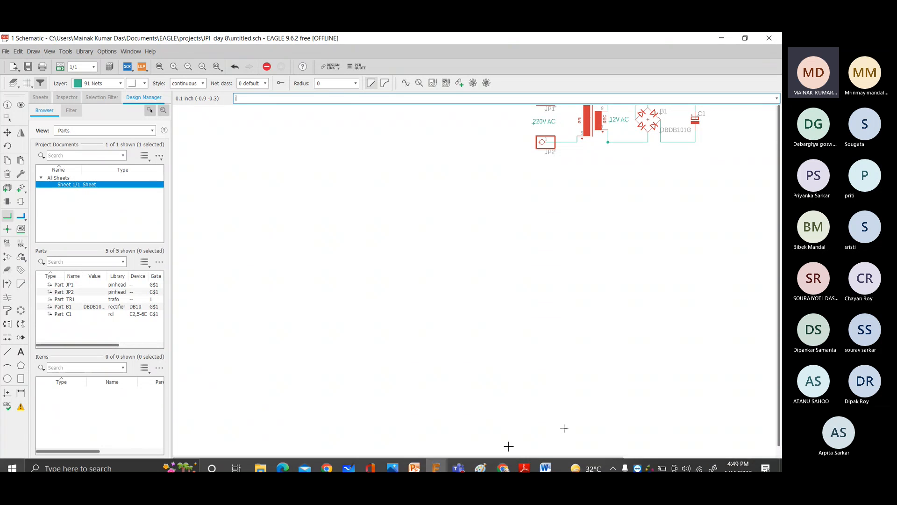
pyautogui.moveTo(555, 459); pyautogui.dragTo(660, 459)
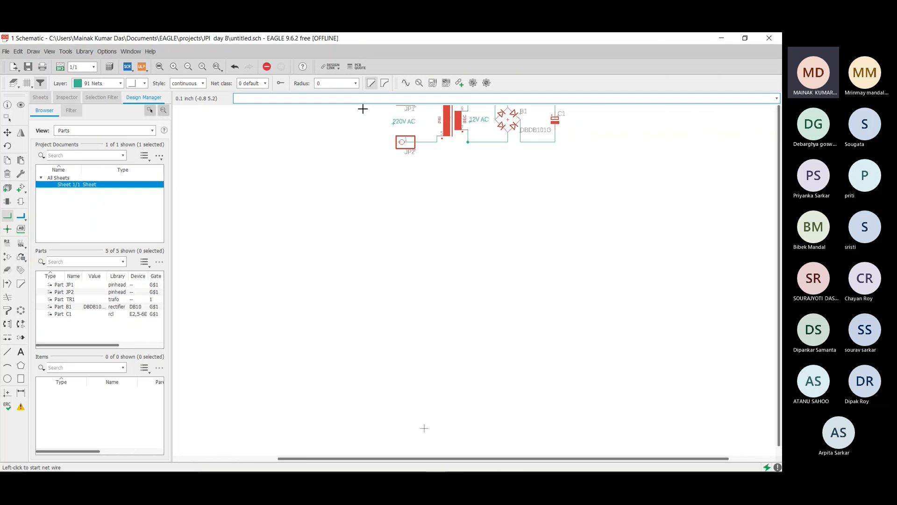
pyautogui.click(7, 118)
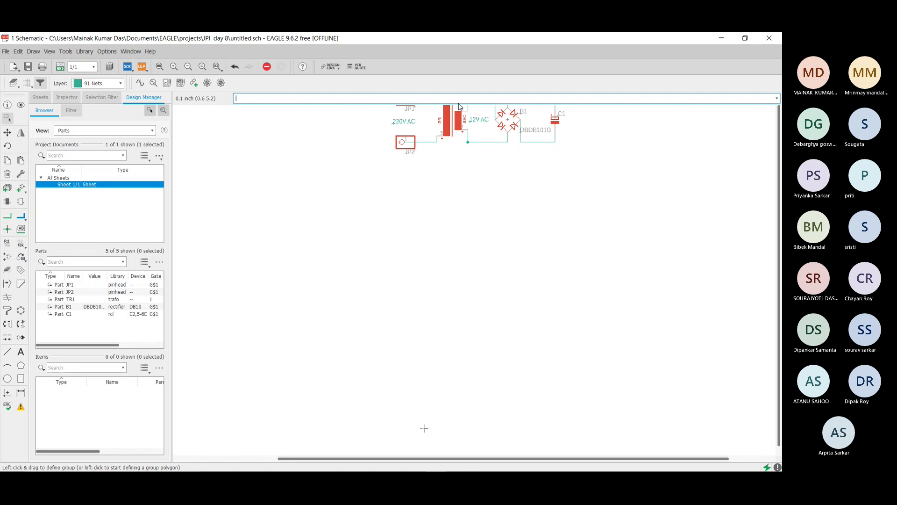
pyautogui.scroll(3, 458, 107)
pyautogui.scroll(-1, 455, 108)
pyautogui.scroll(2, 456, 109)
pyautogui.scroll(-5, 493, 120)
pyautogui.scroll(-3, 498, 113)
pyautogui.scroll(7, 501, 107)
pyautogui.scroll(2, 501, 106)
pyautogui.scroll(-2, 499, 106)
pyautogui.scroll(2, 499, 106)
pyautogui.scroll(-1, 588, 188)
pyautogui.scroll(-1, 588, 187)
pyautogui.scroll(1, 685, 210)
pyautogui.scroll(2, 685, 210)
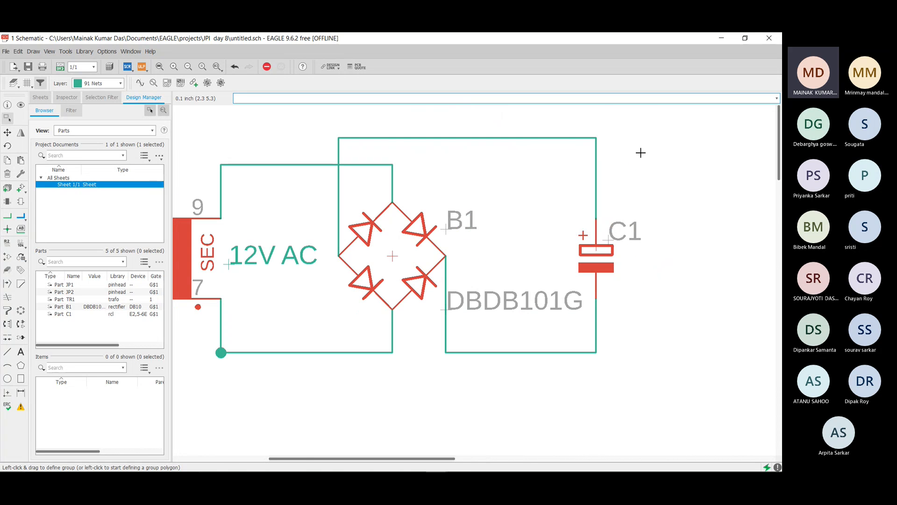
pyautogui.scroll(-3, 647, 119)
pyautogui.scroll(4, 649, 116)
pyautogui.scroll(-2, 645, 119)
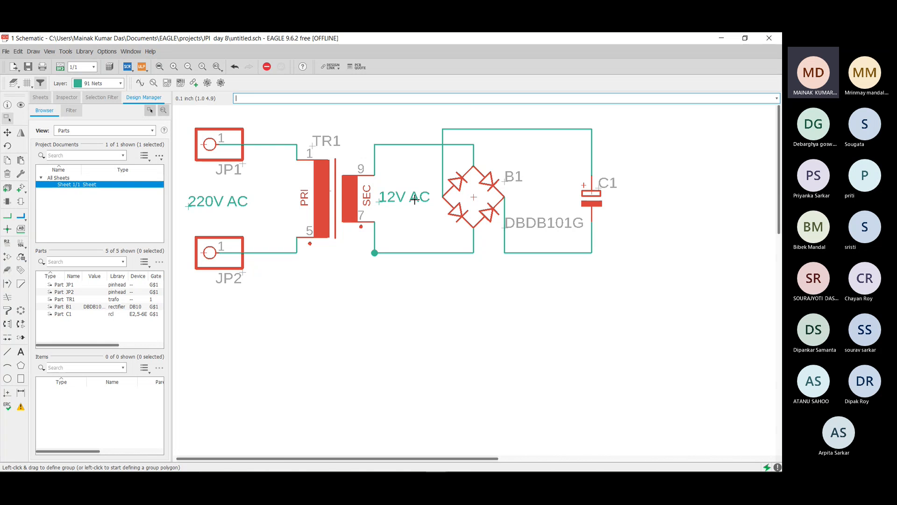
# - Switch to the Paint block diagram and handwrite "5 V DC" and "12V DC" above the output side
pyautogui.moveTo(524, 469)
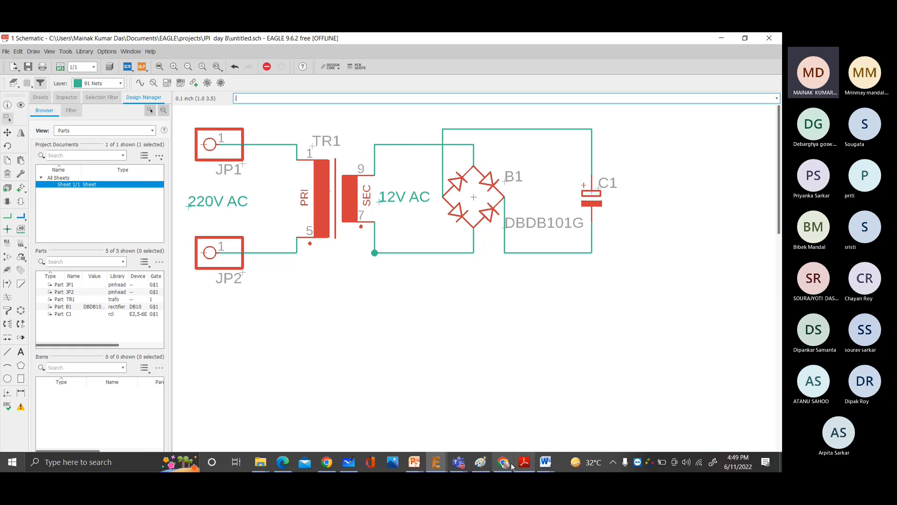
pyautogui.click(481, 462)
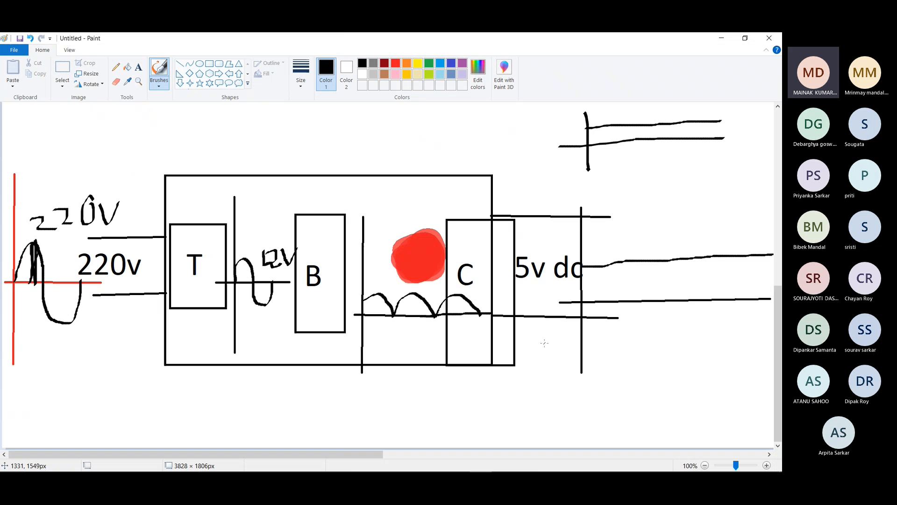
pyautogui.moveTo(462, 127)
pyautogui.mouseDown()
pyautogui.moveTo(424, 127)
pyautogui.moveTo(425, 147)
pyautogui.moveTo(442, 160)
pyautogui.moveTo(415, 166)
pyautogui.moveTo(492, 164)
pyautogui.moveTo(513, 127)
pyautogui.moveTo(536, 165)
pyautogui.mouseUp()
pyautogui.moveTo(538, 130); pyautogui.dragTo(533, 166)
pyautogui.moveTo(593, 130); pyautogui.dragTo(644, 176)
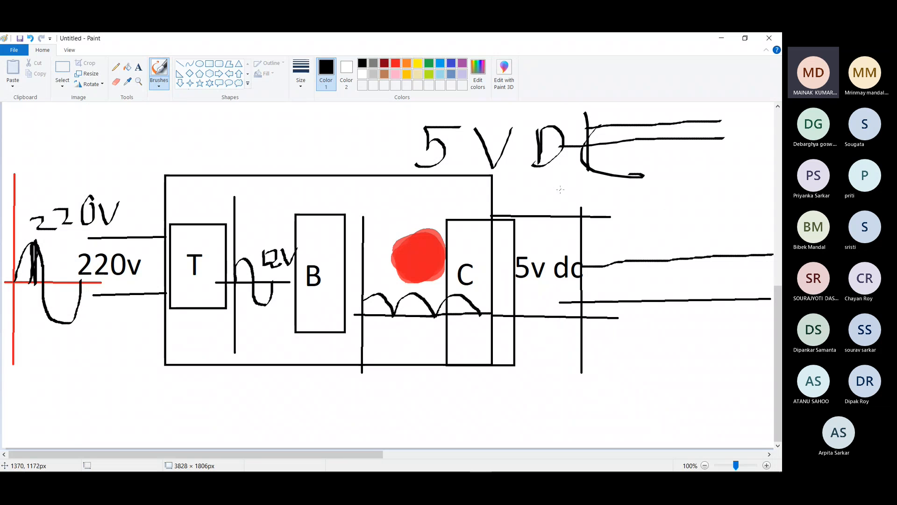
pyautogui.moveTo(559, 189)
pyautogui.mouseDown()
pyautogui.moveTo(557, 215)
pyautogui.moveTo(617, 190)
pyautogui.moveTo(637, 212)
pyautogui.moveTo(660, 208)
pyautogui.moveTo(633, 217)
pyautogui.mouseUp()
pyautogui.moveTo(683, 182)
pyautogui.mouseDown()
pyautogui.moveTo(684, 206)
pyautogui.moveTo(699, 206)
pyautogui.mouseUp()
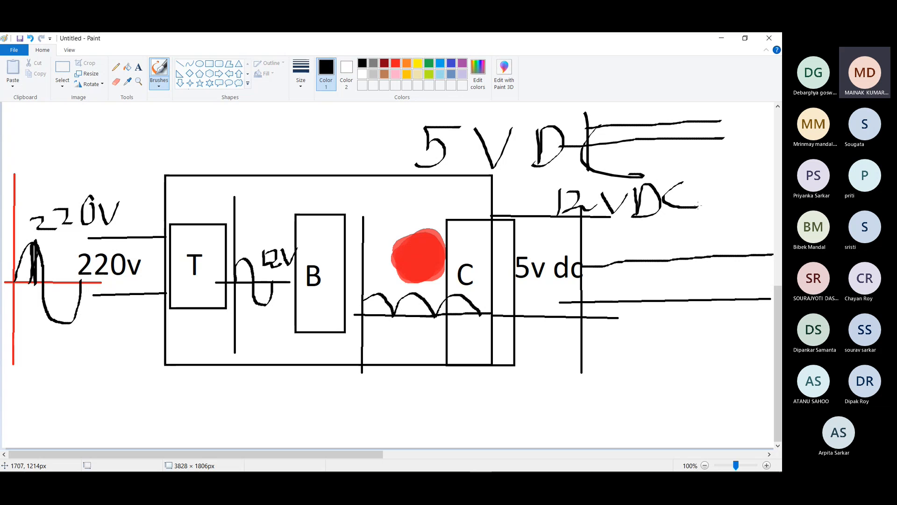
# - Return to the EAGLE schematic and search the library for a new part with the term voltage regulator
pyautogui.click(714, 36)
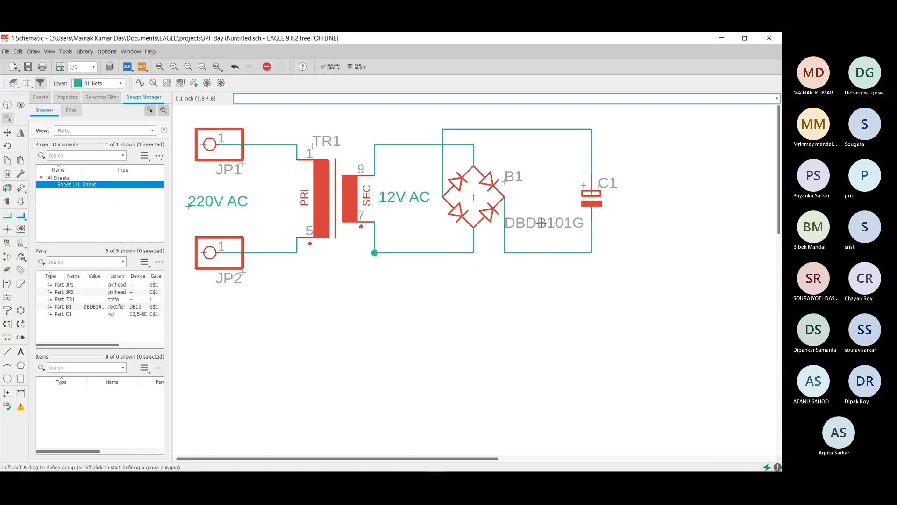
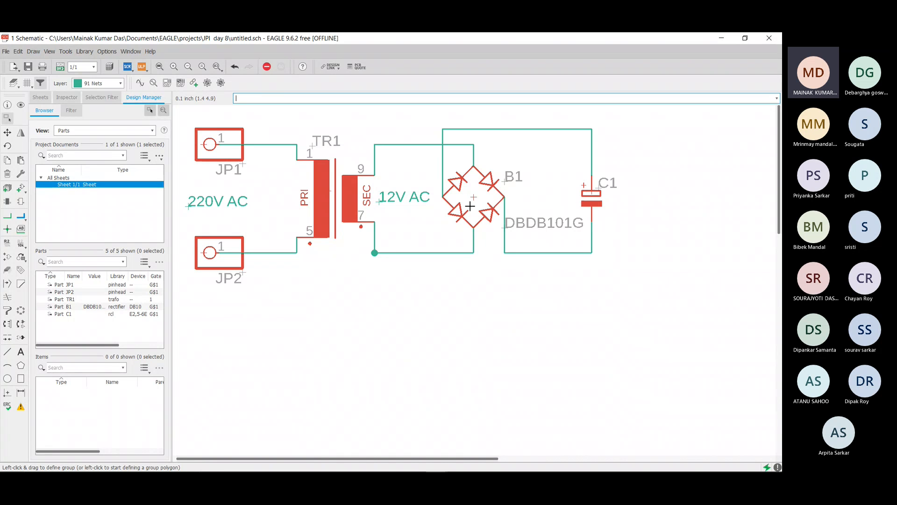
pyautogui.click(20, 187)
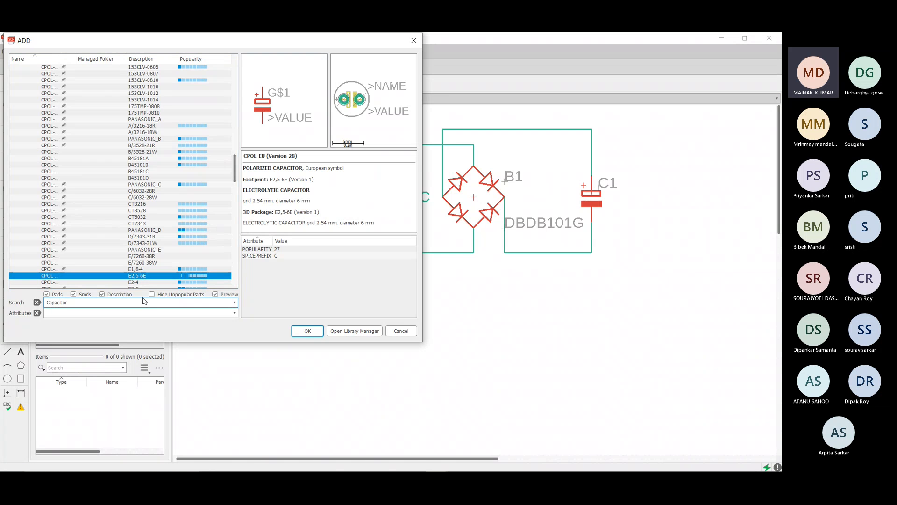
pyautogui.press('BackSpace')
pyautogui.press('BackSpace')
pyautogui.press('BackSpace')
pyautogui.press('BackSpace')
pyautogui.press('BackSpace')
pyautogui.press('BackSpace')
pyautogui.press('BackSpace')
pyautogui.press('BackSpace')
pyautogui.press('BackSpace')
pyautogui.write('voltage regula')
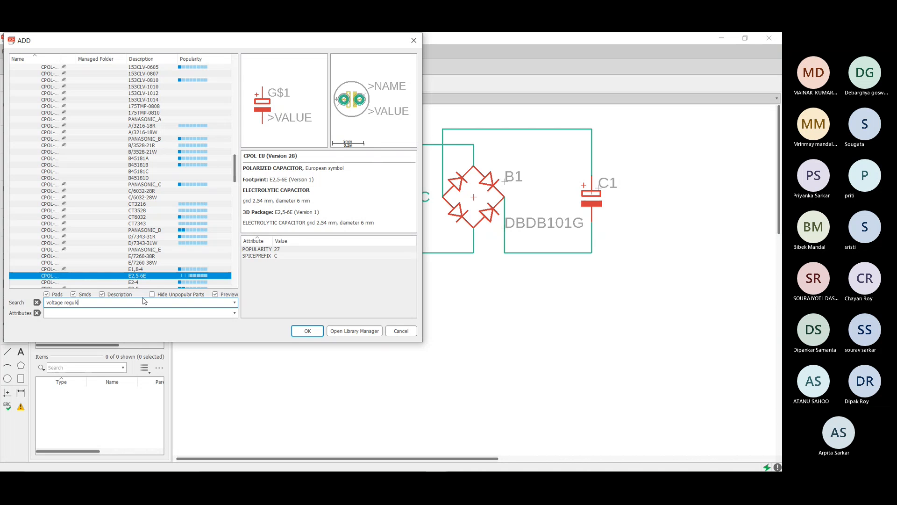
pyautogui.press('BackSpace')
pyautogui.write('ator')
pyautogui.press('Return')
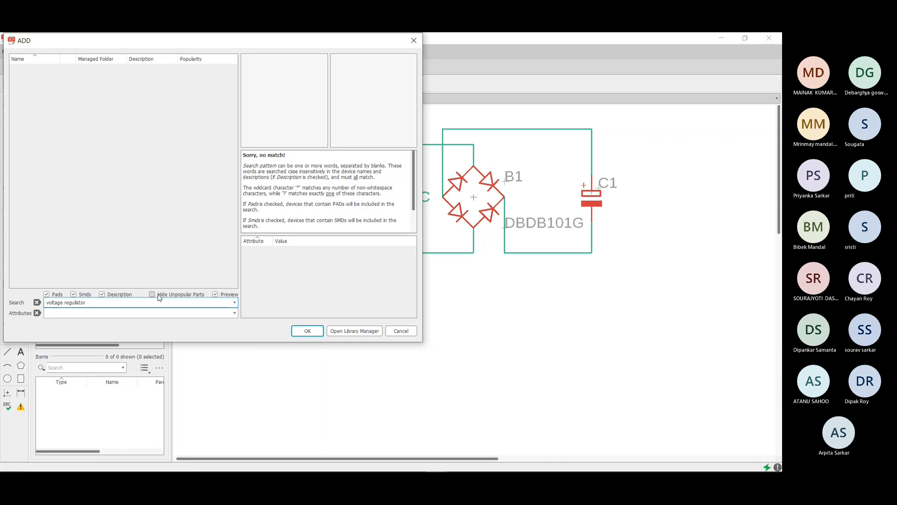
pyautogui.press('Return')
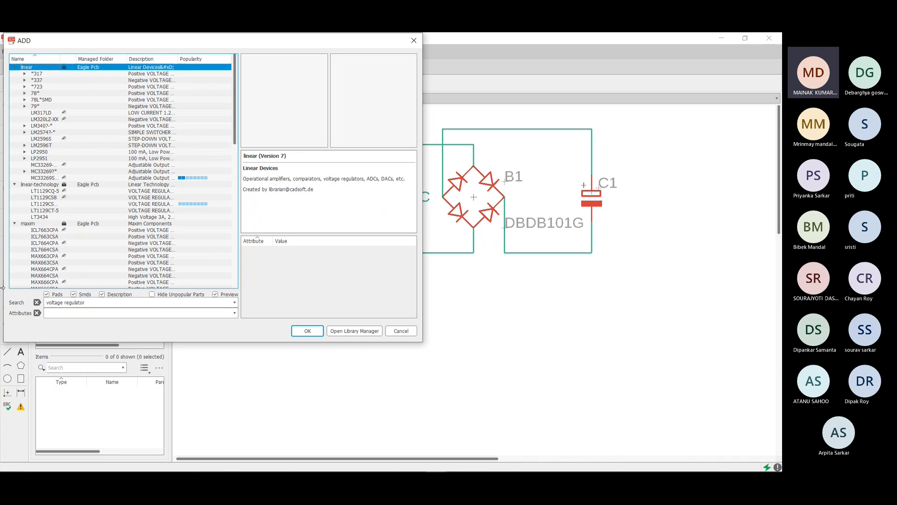
# - Look through the voltage regulator results across the listed libraries, previewing the LT3434 and the 78* family
pyautogui.scroll(-4, 47, 162)
pyautogui.click(91, 139)
pyautogui.scroll(-2, 103, 154)
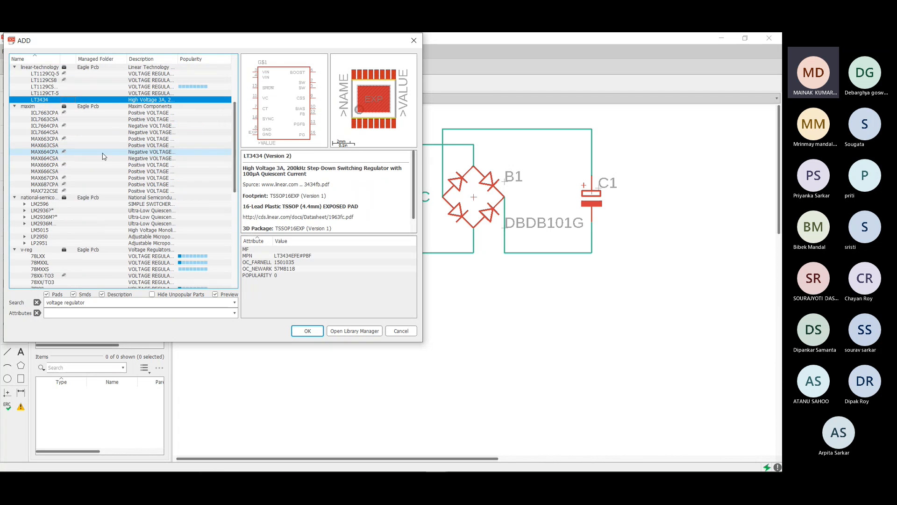
pyautogui.scroll(6, 104, 156)
pyautogui.click(94, 93)
pyautogui.scroll(-11, 111, 122)
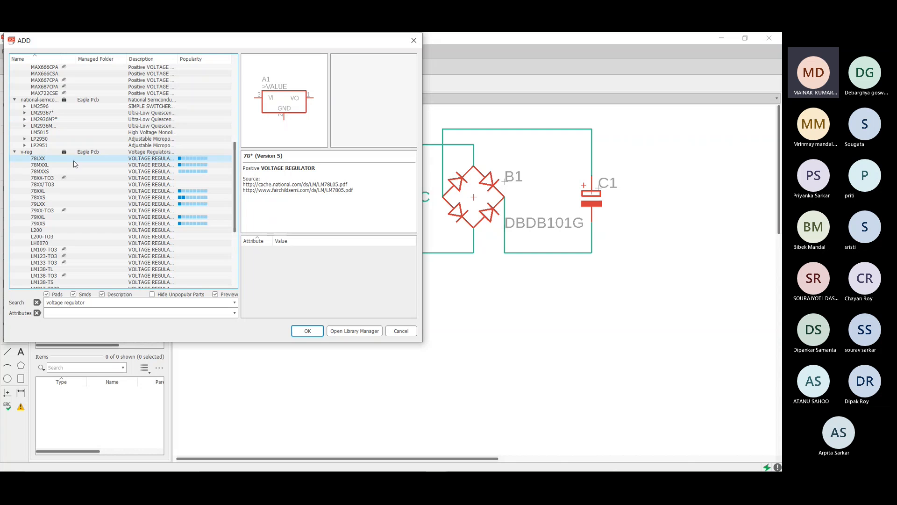
pyautogui.scroll(-1, 113, 182)
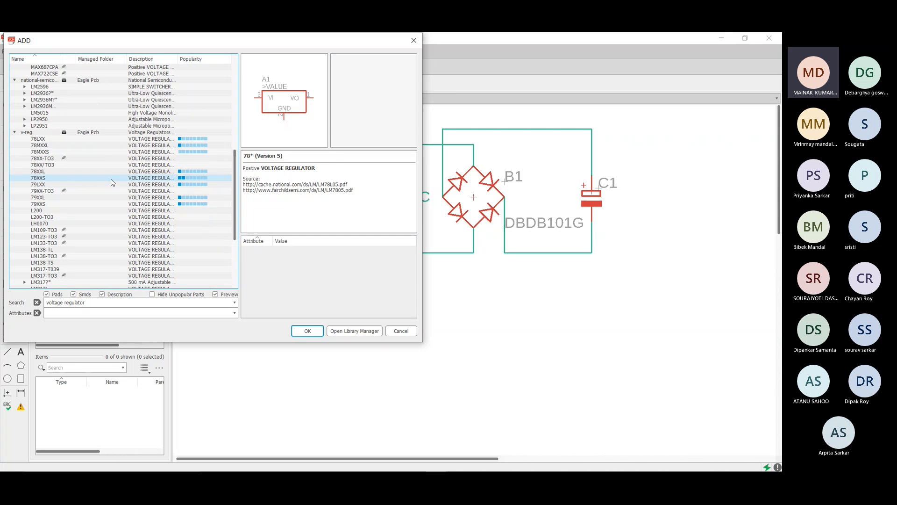
pyautogui.scroll(-3, 84, 166)
pyautogui.scroll(6, 84, 161)
pyautogui.scroll(-3, 92, 160)
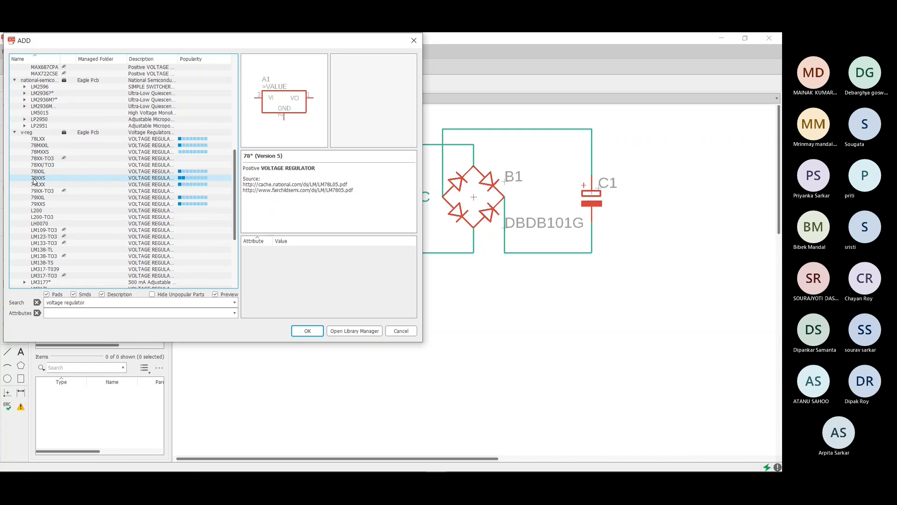
# - Preview the v-reg library's regulators, including 78XXS, 78LXX, 78MXXL, 78MXXS, 78XXL and L200, to compare symbols and footprints
pyautogui.click(33, 180)
pyautogui.scroll(2, 40, 181)
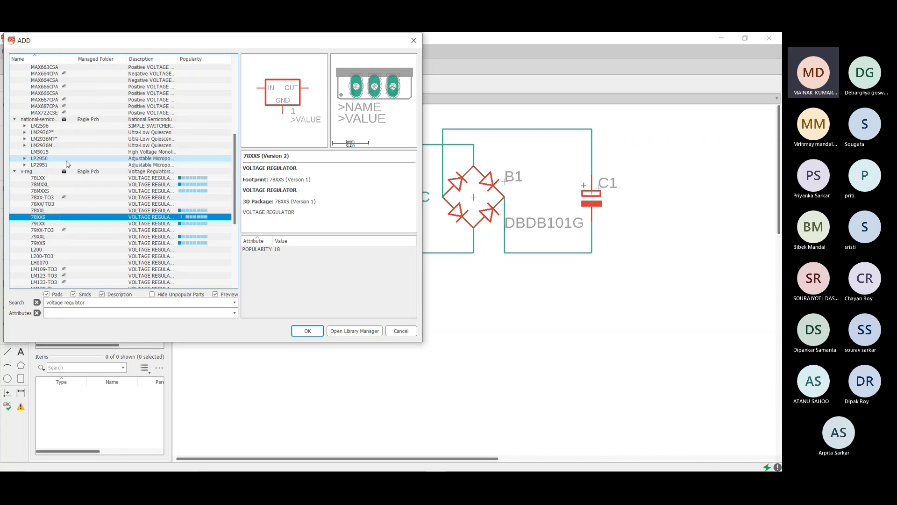
pyautogui.click(39, 178)
pyautogui.click(41, 185)
pyautogui.click(45, 191)
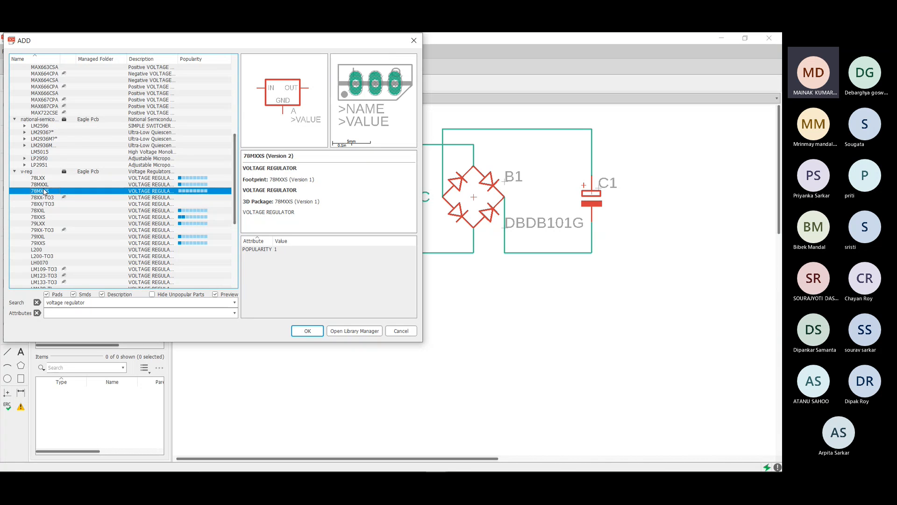
pyautogui.scroll(2, 68, 155)
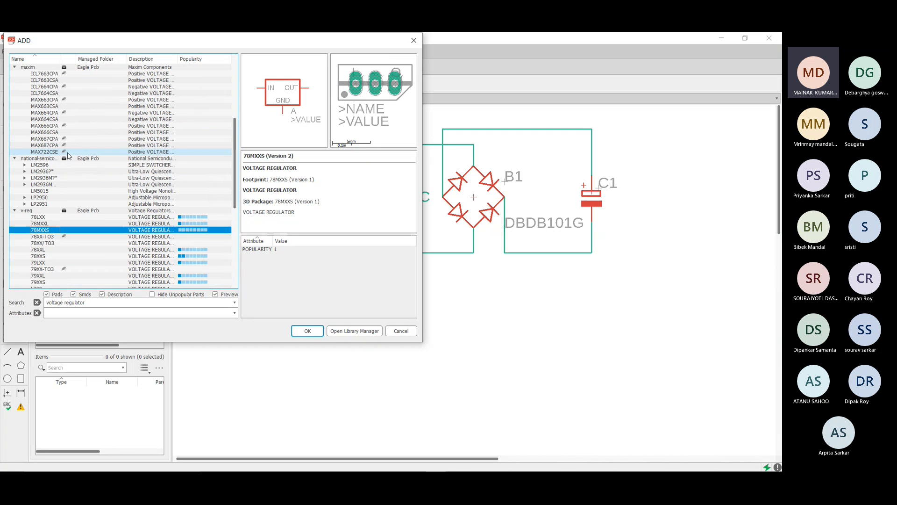
pyautogui.scroll(-4, 68, 155)
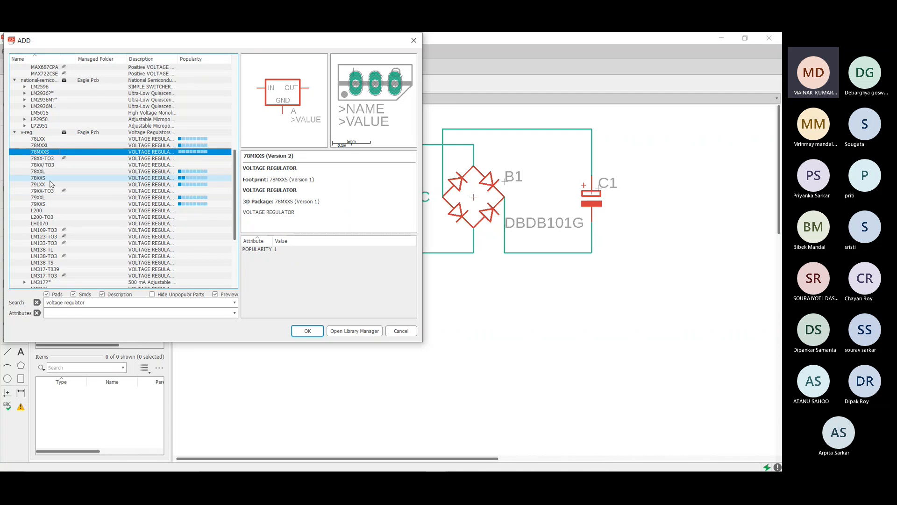
pyautogui.press('Down')
pyautogui.press('Down')
pyautogui.press('Down')
pyautogui.press('Down')
pyautogui.press('Down')
pyautogui.press('Down')
pyautogui.press('Down')
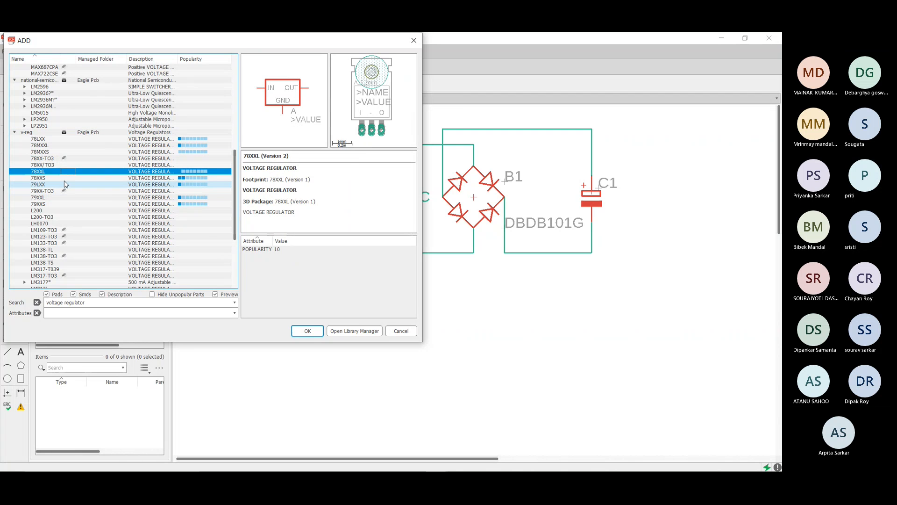
pyautogui.click(65, 210)
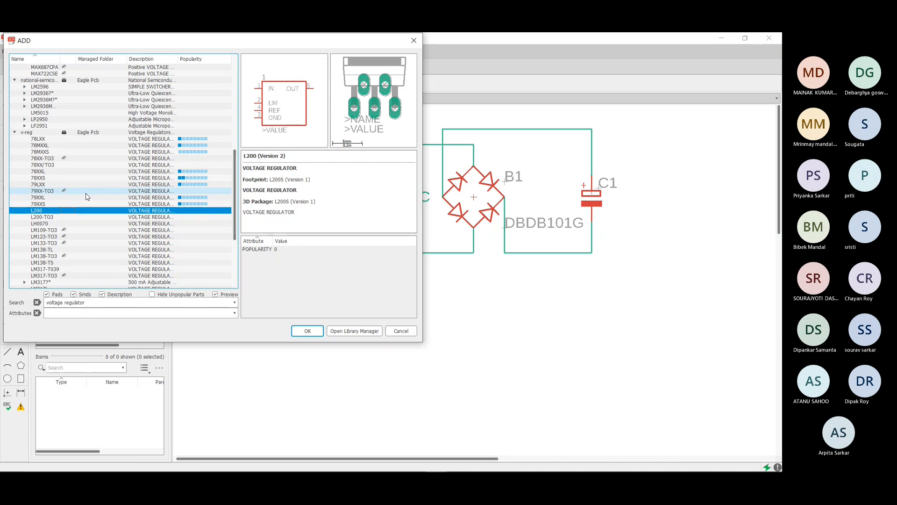
# - Expand the 78* positive regulator family in the linear library and preview the 78L05Z variant
pyautogui.scroll(10, 86, 195)
pyautogui.click(37, 94)
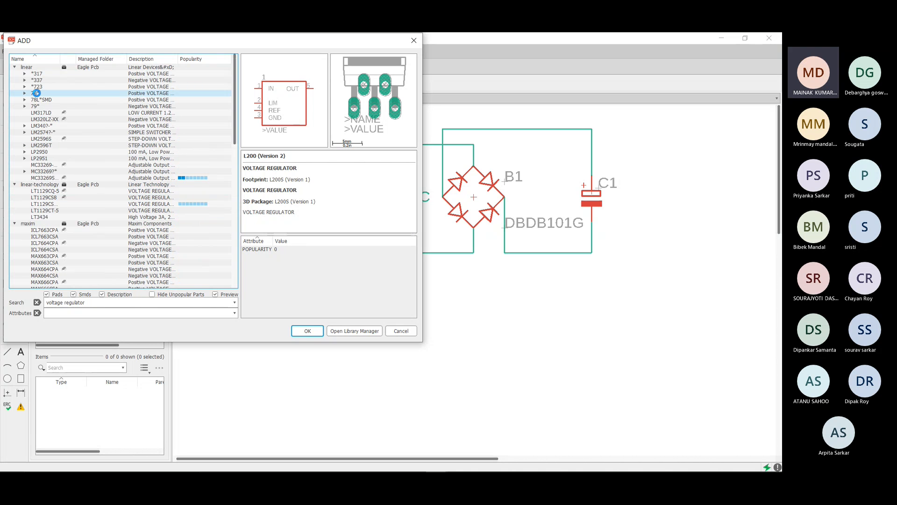
pyautogui.click(25, 94)
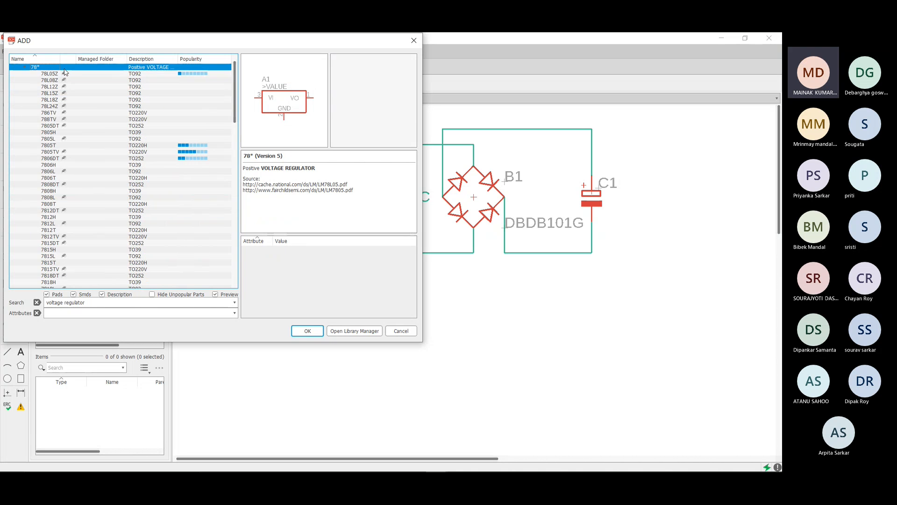
pyautogui.click(28, 74)
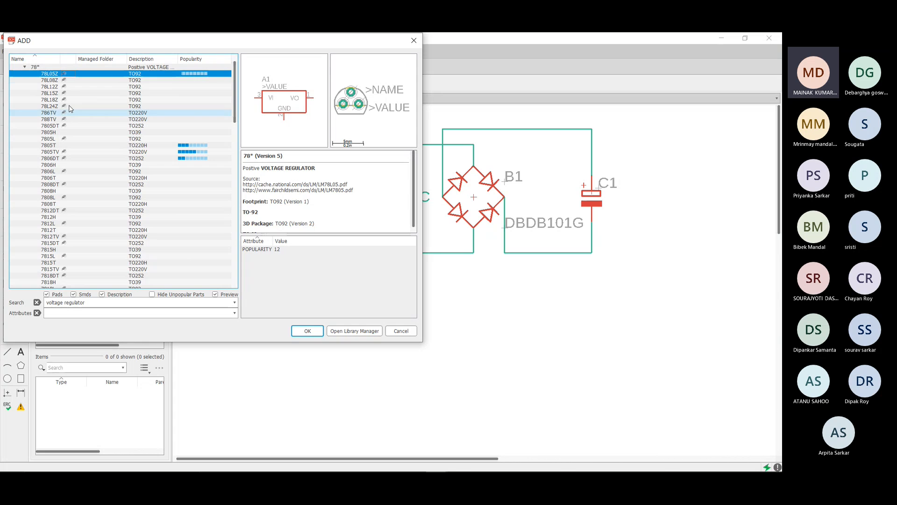
# - Compare the footprints of the 78* variants 78L08Z through 78L18Z, 786TV, 788TV and 7805DT
pyautogui.click(108, 80)
pyautogui.click(106, 86)
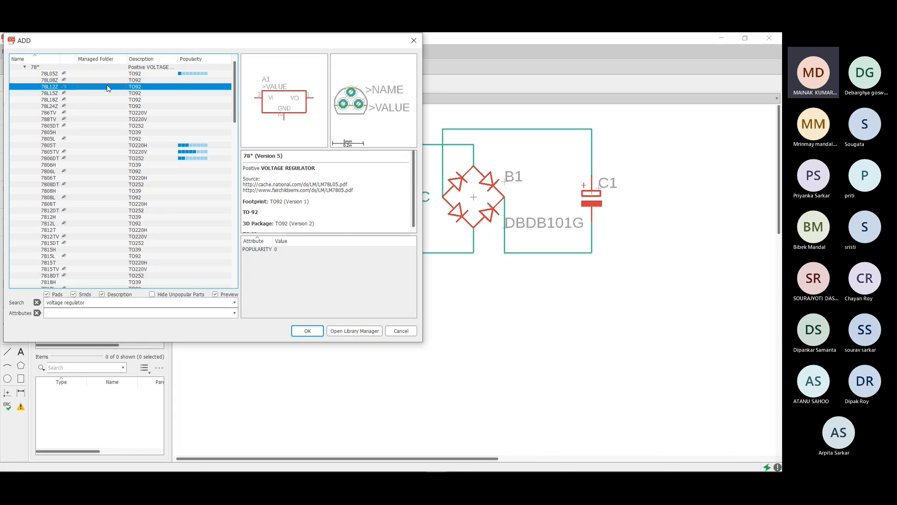
pyautogui.click(100, 93)
pyautogui.click(109, 119)
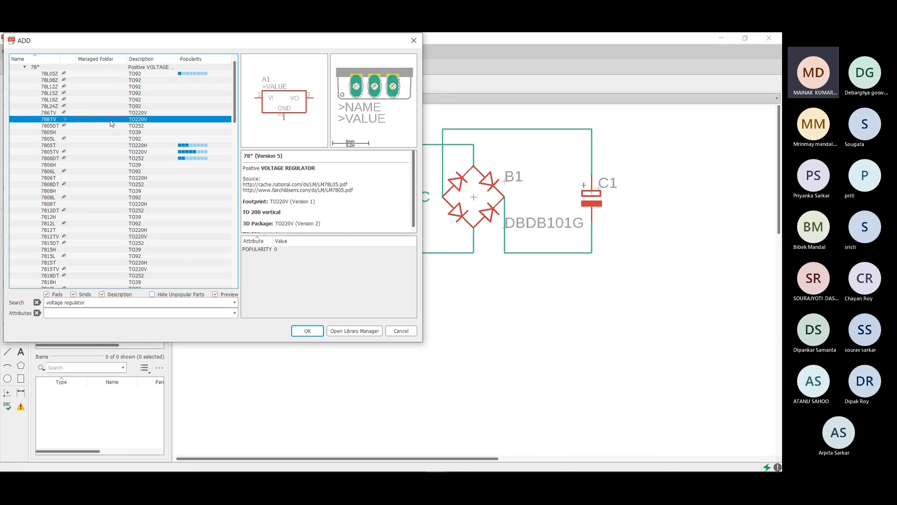
pyautogui.click(90, 113)
pyautogui.click(86, 100)
pyautogui.click(86, 86)
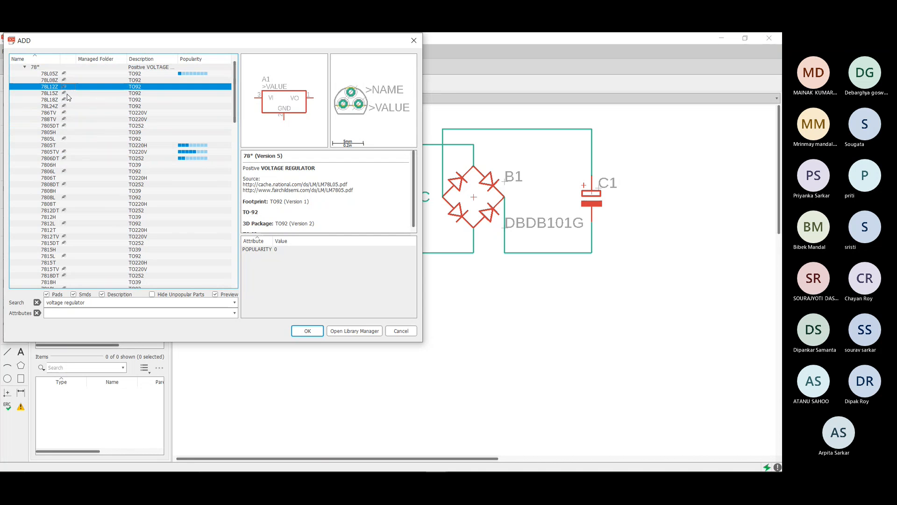
pyautogui.click(79, 126)
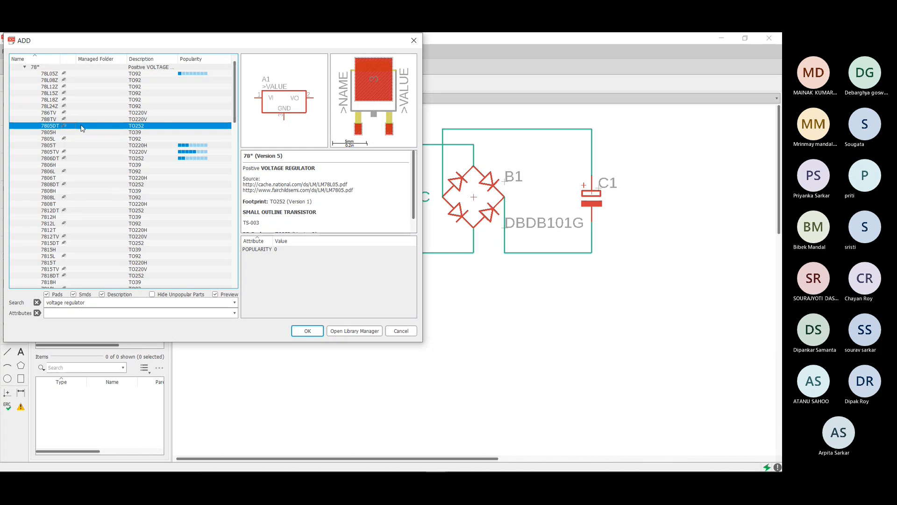
pyautogui.click(87, 120)
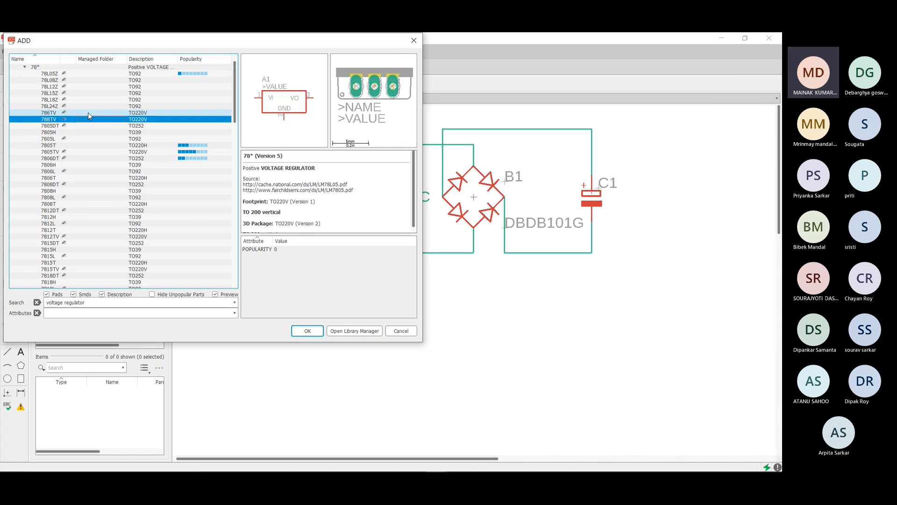
# - Recheck the 78L and 7805DT variants, preview 7806H, and look through the rest of the 78* family
pyautogui.click(89, 112)
pyautogui.click(92, 107)
pyautogui.click(98, 88)
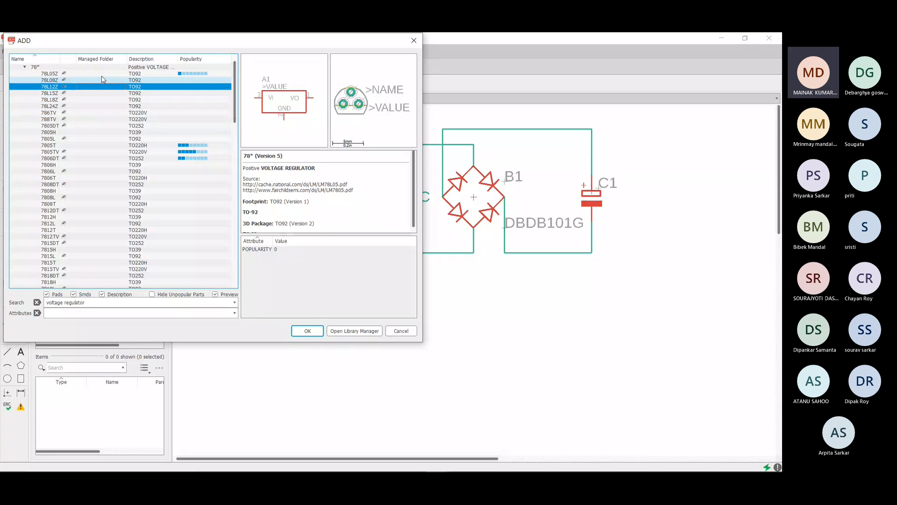
pyautogui.click(93, 82)
pyautogui.click(88, 93)
pyautogui.click(79, 125)
pyautogui.click(84, 165)
pyautogui.scroll(-3, 125, 207)
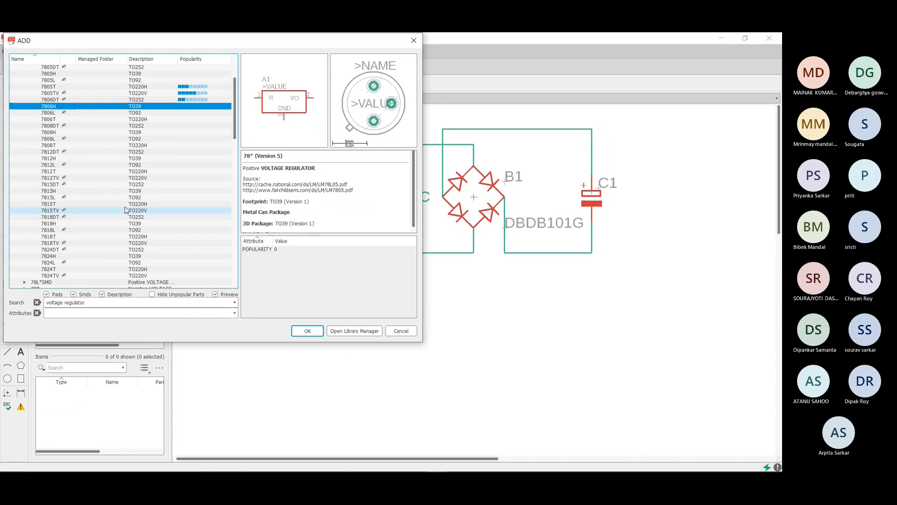
pyautogui.scroll(-2, 126, 210)
pyautogui.scroll(2, 139, 196)
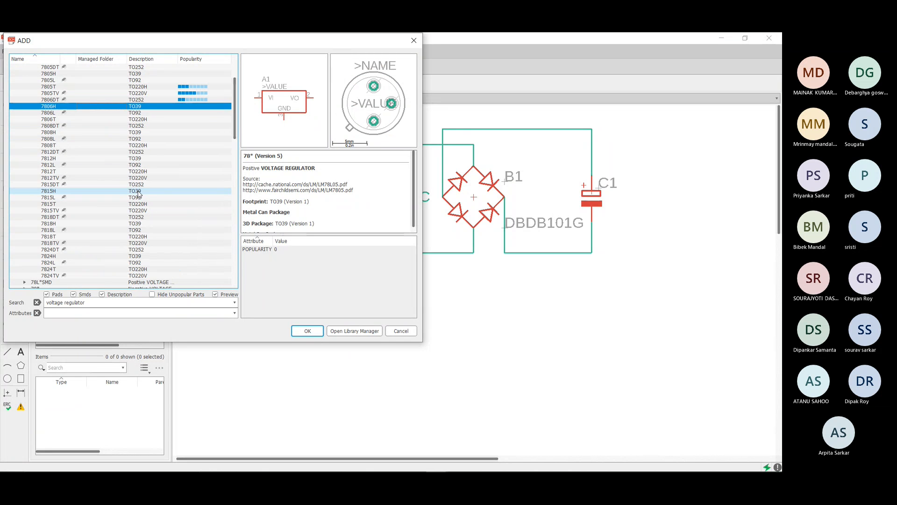
pyautogui.scroll(4, 99, 199)
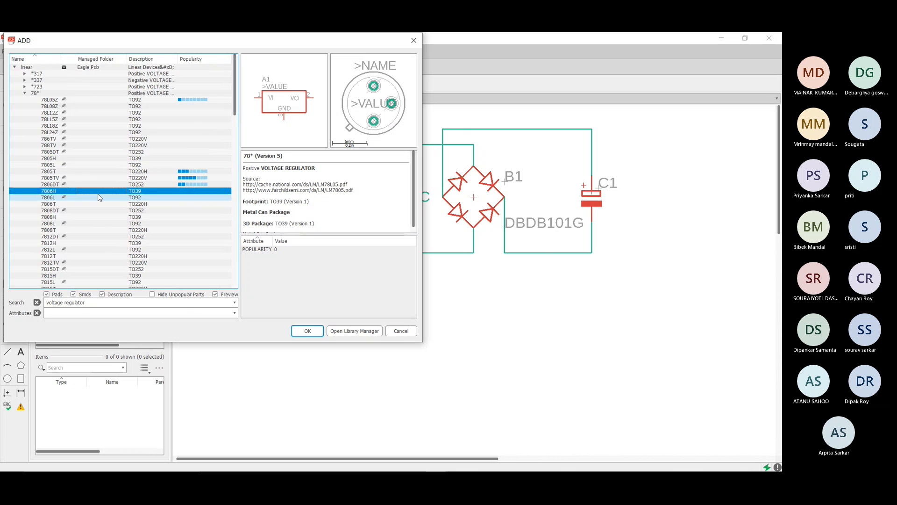
pyautogui.scroll(-3, 84, 194)
pyautogui.scroll(3, 77, 187)
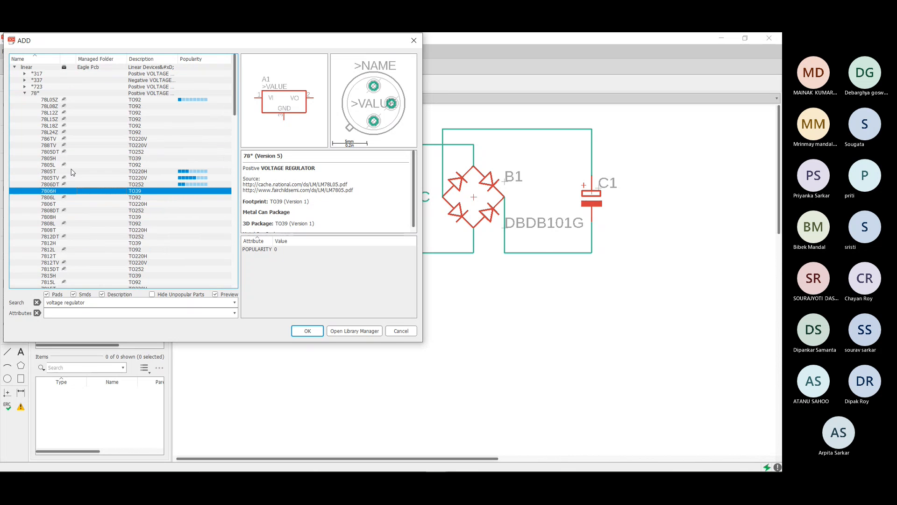
# - Choose the 78L05Z regulator from the 78* family and place it beyond capacitor C1, on the output side
pyautogui.click(29, 93)
pyautogui.scroll(-1, 52, 86)
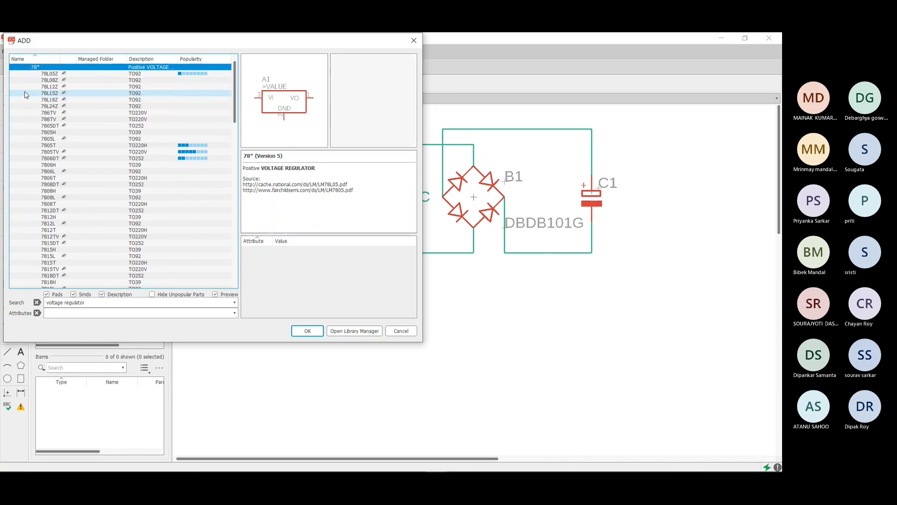
pyautogui.click(74, 75)
pyautogui.click(308, 330)
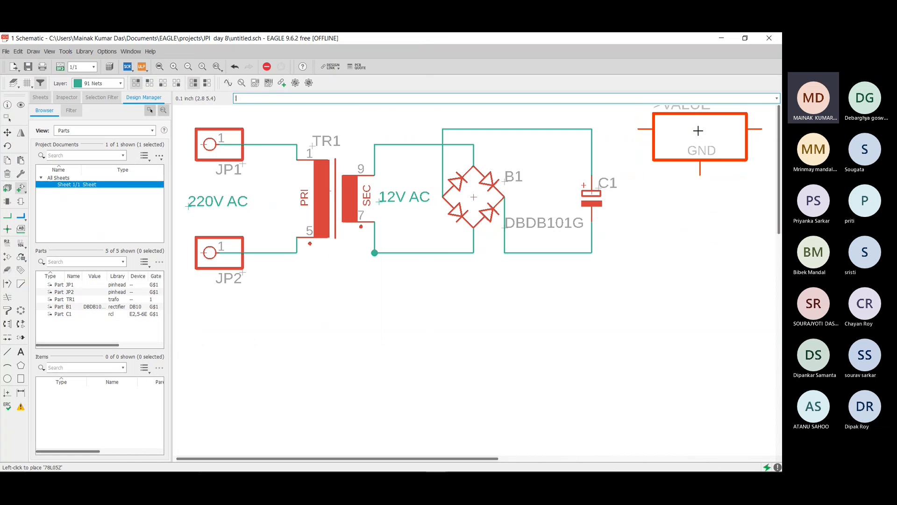
pyautogui.click(698, 131)
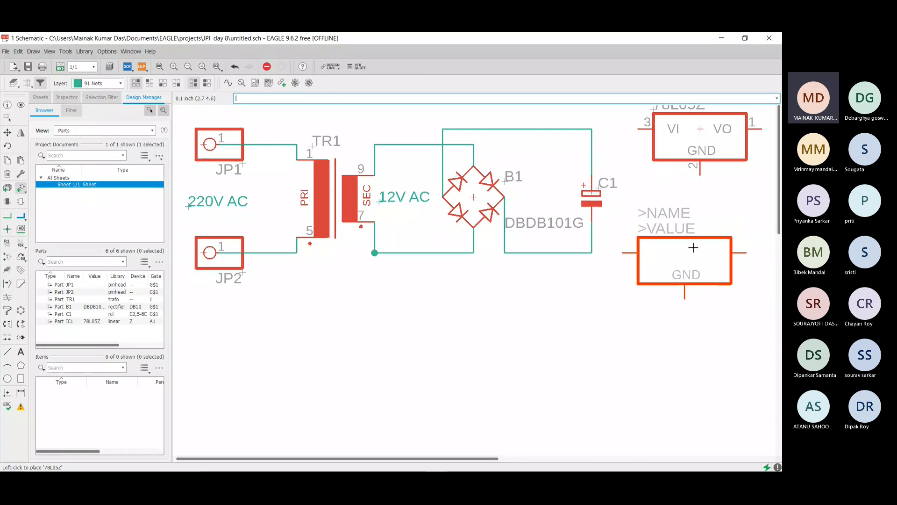
# - Stop placing regulators and draw a net from the positive line above C1 to the VI pin of IC1
pyautogui.scroll(-2, 705, 228)
pyautogui.scroll(-2, 739, 189)
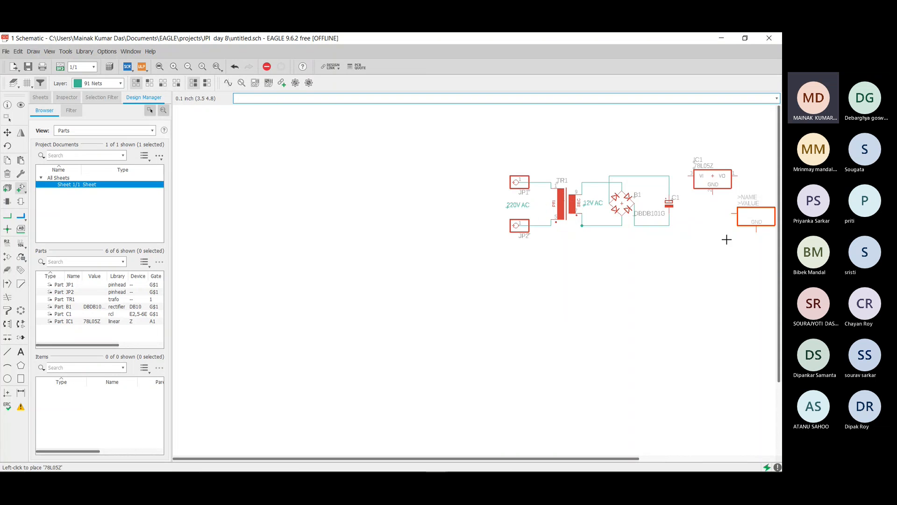
pyautogui.moveTo(539, 460); pyautogui.dragTo(726, 445)
pyautogui.scroll(3, 557, 172)
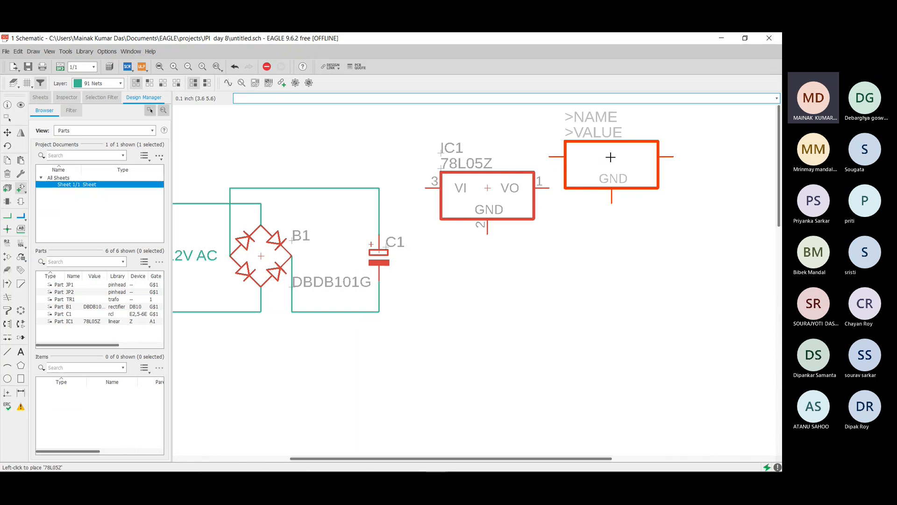
pyautogui.scroll(-2, 609, 155)
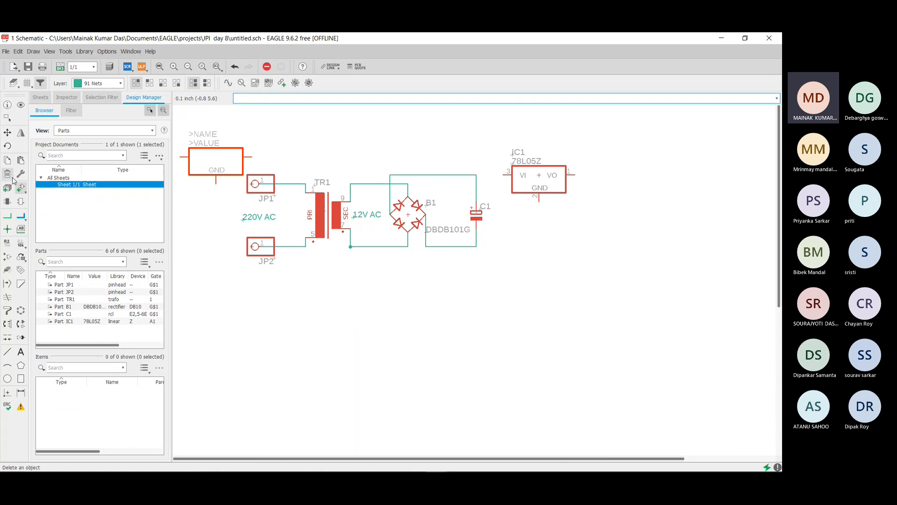
pyautogui.click(7, 217)
pyautogui.click(477, 175)
pyautogui.click(500, 175)
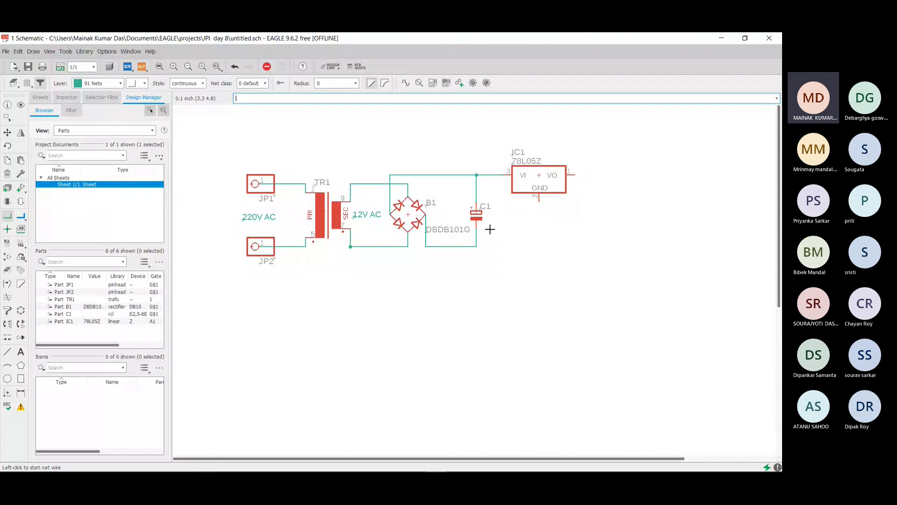
# - Draw a net from the negative line below C1 to the GND pin of regulator IC1
pyautogui.click(474, 244)
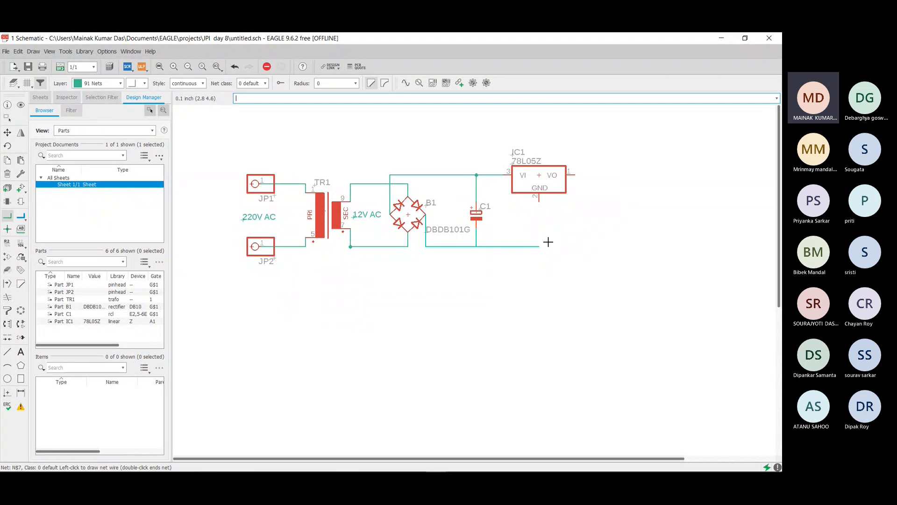
pyautogui.click(541, 200)
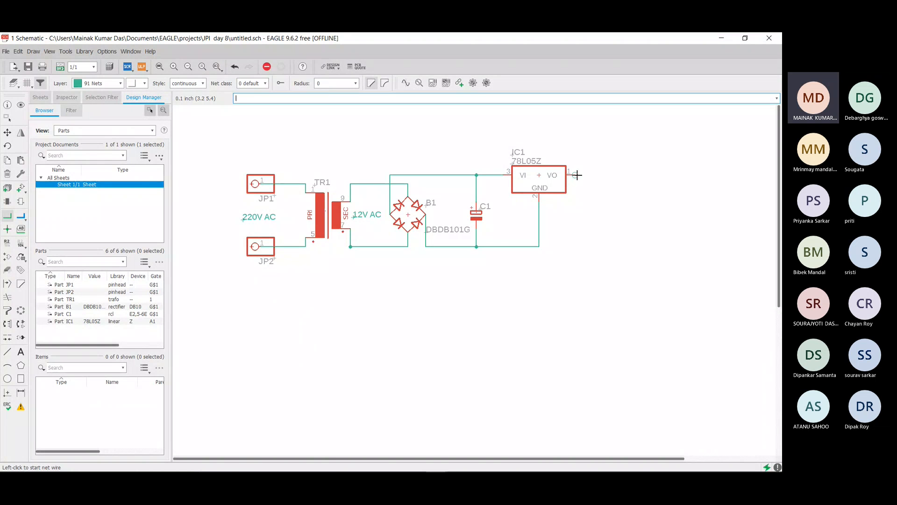
pyautogui.click(577, 175)
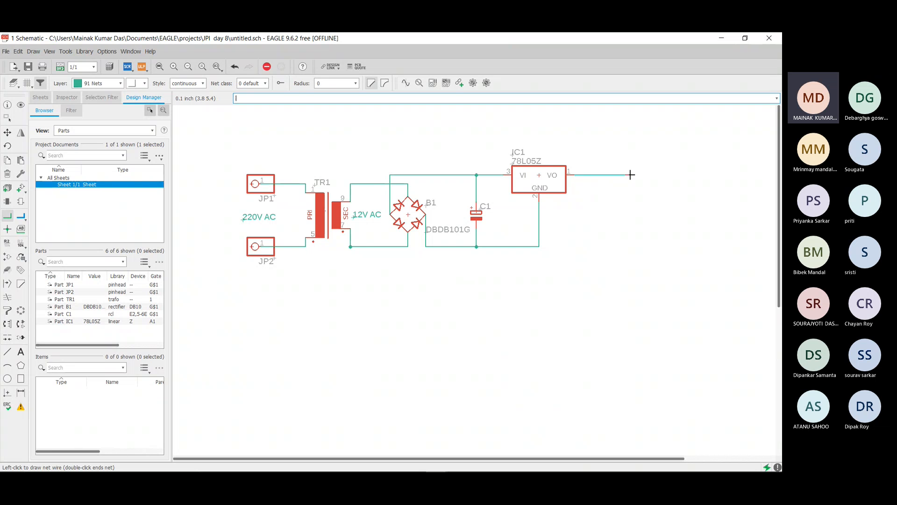
# - Leave the net drawing and search the part library for capacitor in place of the previous voltage regulator search
pyautogui.click(21, 188)
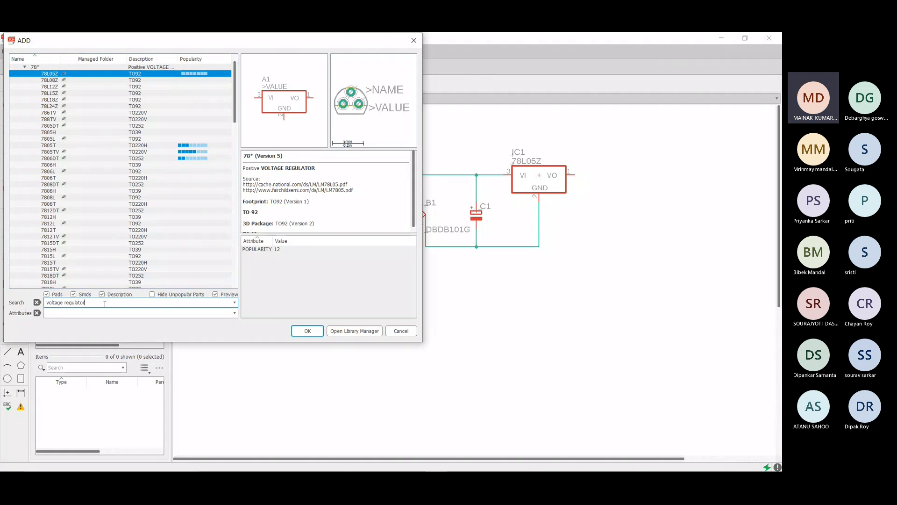
pyautogui.press('BackSpace')
pyautogui.press('BackSpace')
pyautogui.press('BackSpace')
pyautogui.press('BackSpace')
pyautogui.press('BackSpace')
pyautogui.press('BackSpace')
pyautogui.press('BackSpace')
pyautogui.press('BackSpace')
pyautogui.press('BackSpace')
pyautogui.press('BackSpace')
pyautogui.press('BackSpace')
pyautogui.press('BackSpace')
pyautogui.press('BackSpace')
pyautogui.press('BackSpace')
pyautogui.press('BackSpace')
pyautogui.press('BackSpace')
pyautogui.press('BackSpace')
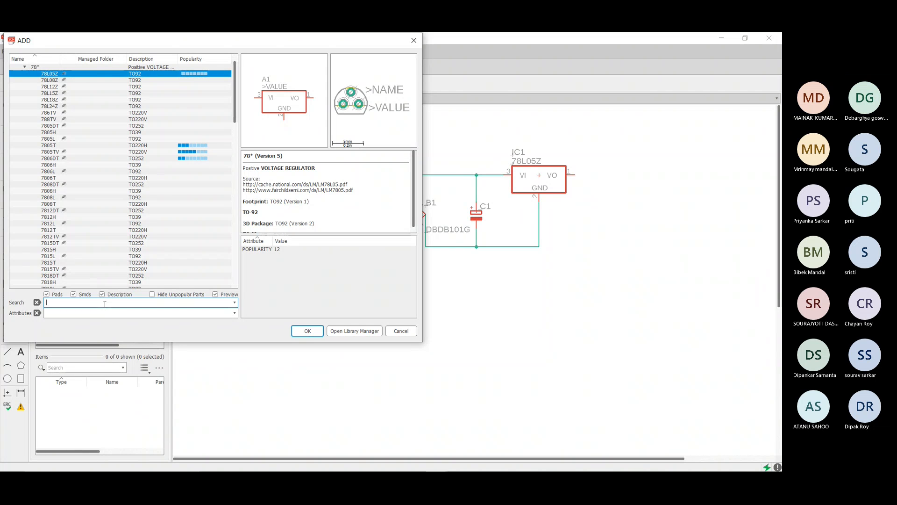
pyautogui.write('P')
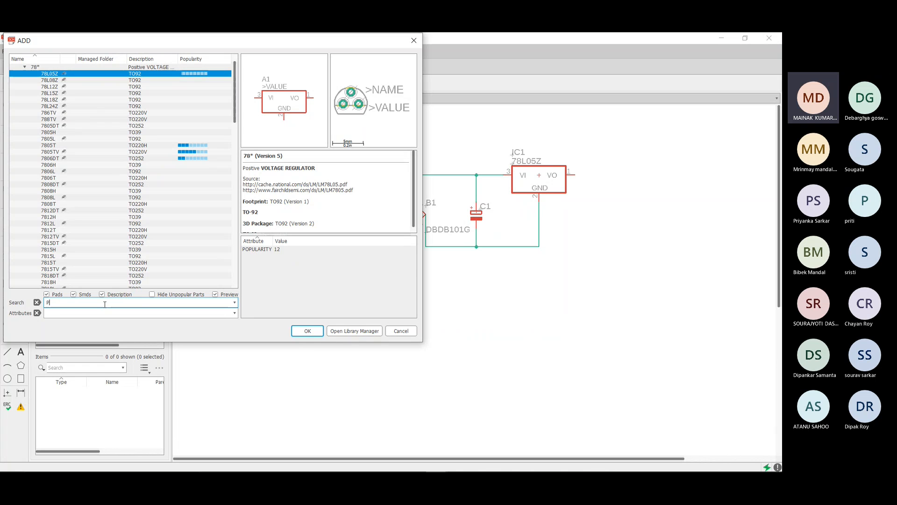
pyautogui.write('olcapacitor')
pyautogui.press('Return')
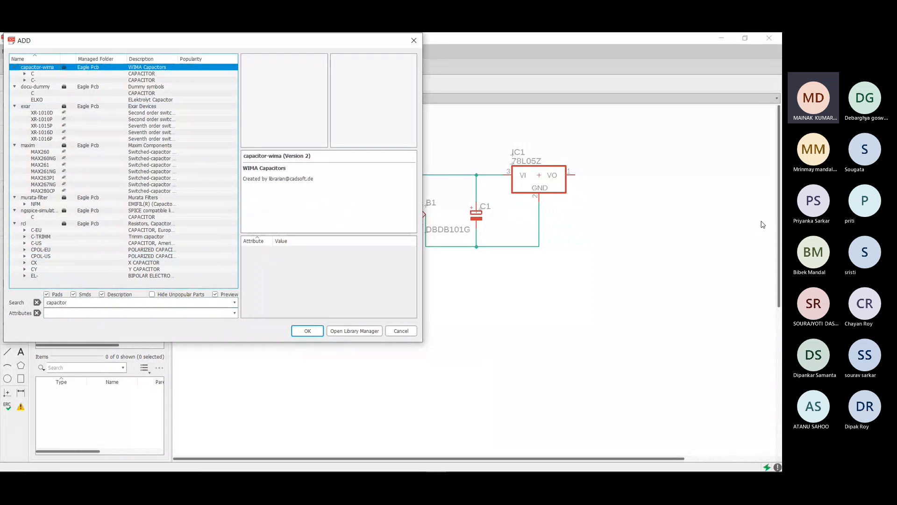
# - Look through the capacitor search results down to CPOL-US in the rcl library and close the part browser without choosing one
pyautogui.press('Down')
pyautogui.press('Down')
pyautogui.press('Down')
pyautogui.press('Down')
pyautogui.press('Down')
pyautogui.press('Down')
pyautogui.press('Down')
pyautogui.press('Down')
pyautogui.press('Down')
pyautogui.press('Down')
pyautogui.press('Down')
pyautogui.press('Down')
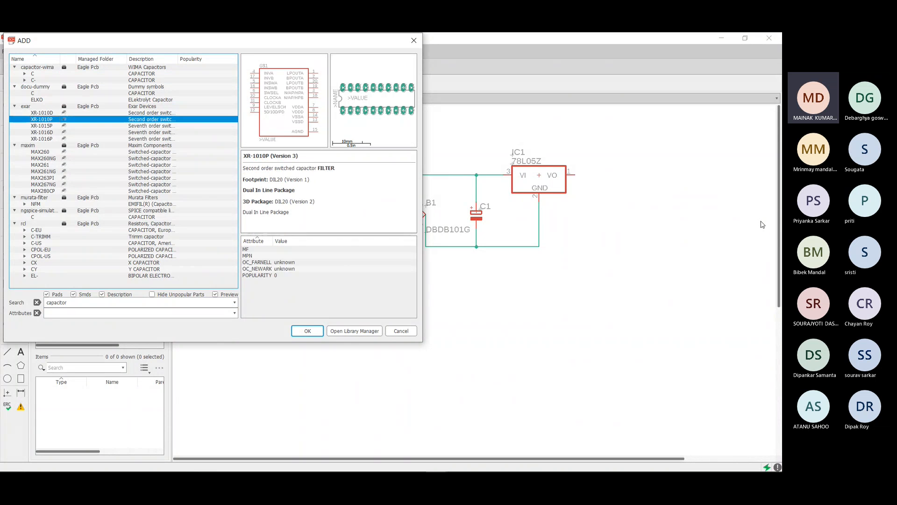
pyautogui.press('Down')
pyautogui.press('Down')
pyautogui.press('Down')
pyautogui.press('Down')
pyautogui.press('Down')
pyautogui.press('Down')
pyautogui.press('Down')
pyautogui.press('Down')
pyautogui.press('Down')
pyautogui.press('Down')
pyautogui.press('Down')
pyautogui.press('Down')
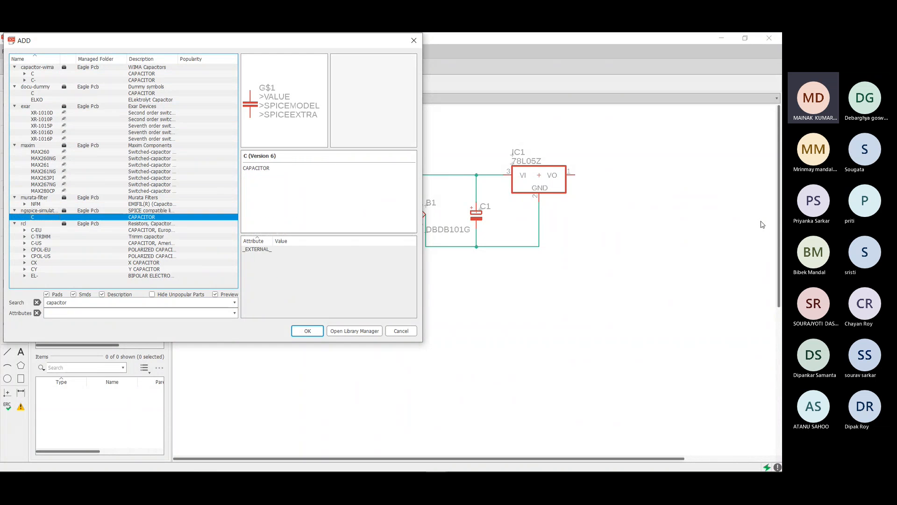
pyautogui.press('Down')
pyautogui.press('Down')
pyautogui.press('Down')
pyautogui.press('Down')
pyautogui.press('Down')
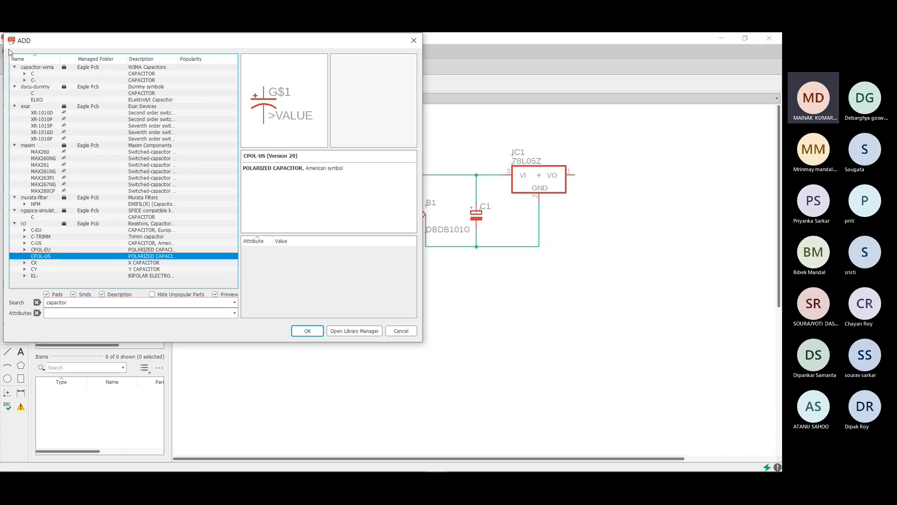
pyautogui.click(414, 41)
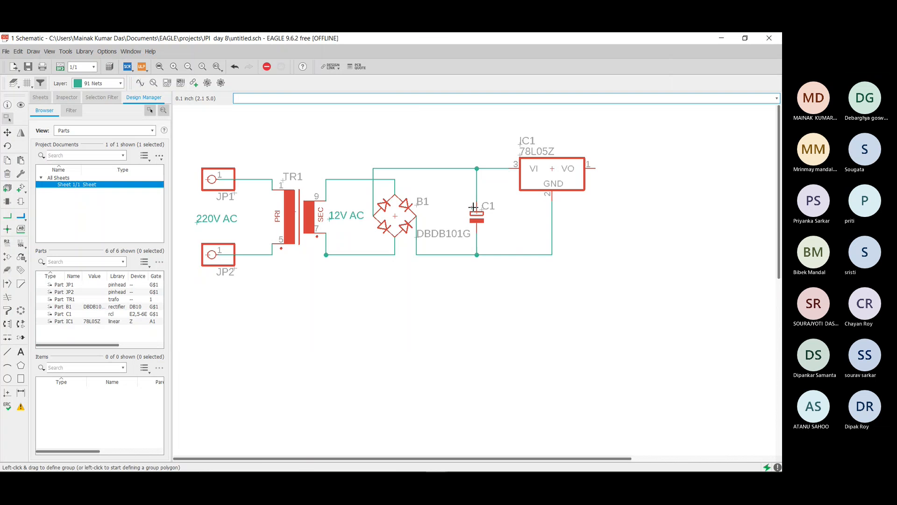
# - Copy capacitor C1 and place the duplicate beyond regulator IC1 on its output side, level with C1
pyautogui.click(7, 160)
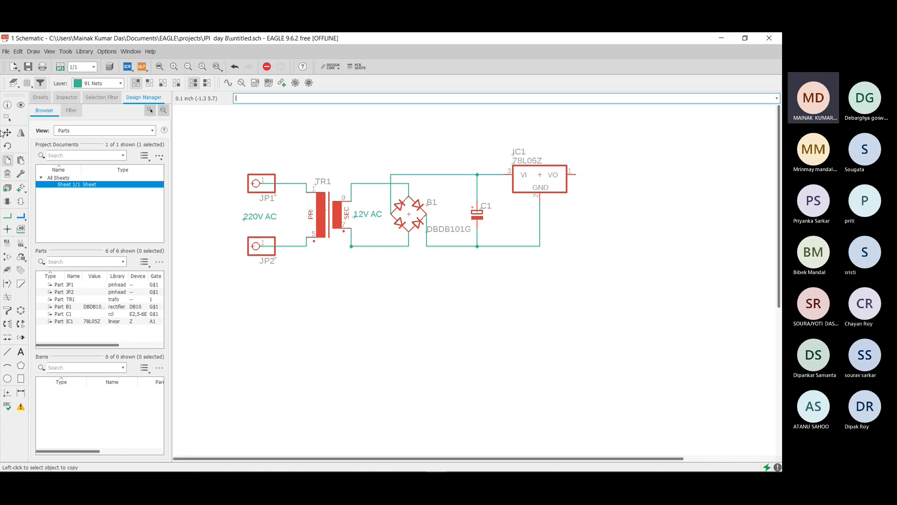
pyautogui.click(477, 215)
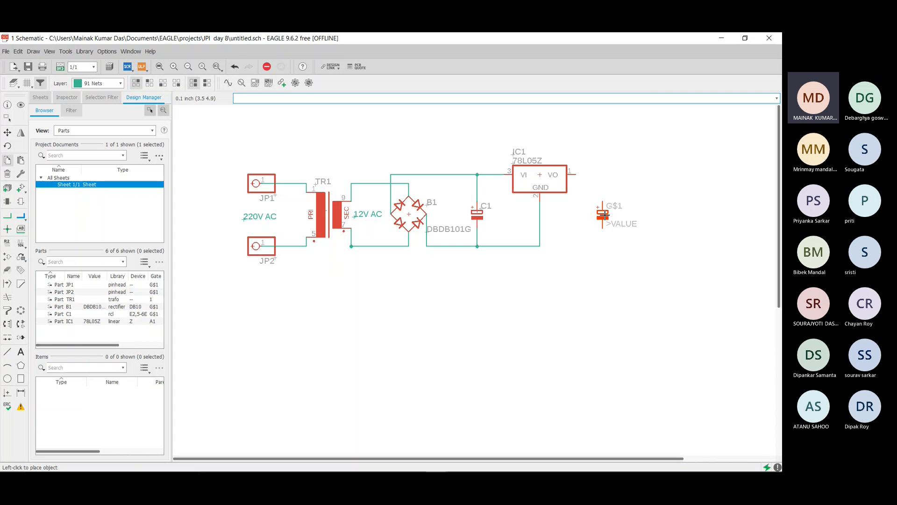
pyautogui.click(603, 215)
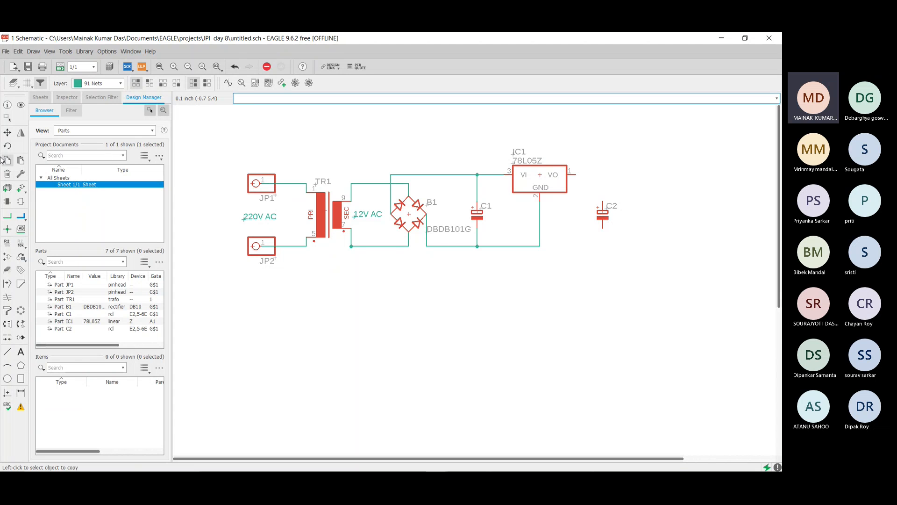
# - Draw a net from the VO pin of IC1 to the positive pin of capacitor C2
pyautogui.click(7, 216)
pyautogui.click(573, 175)
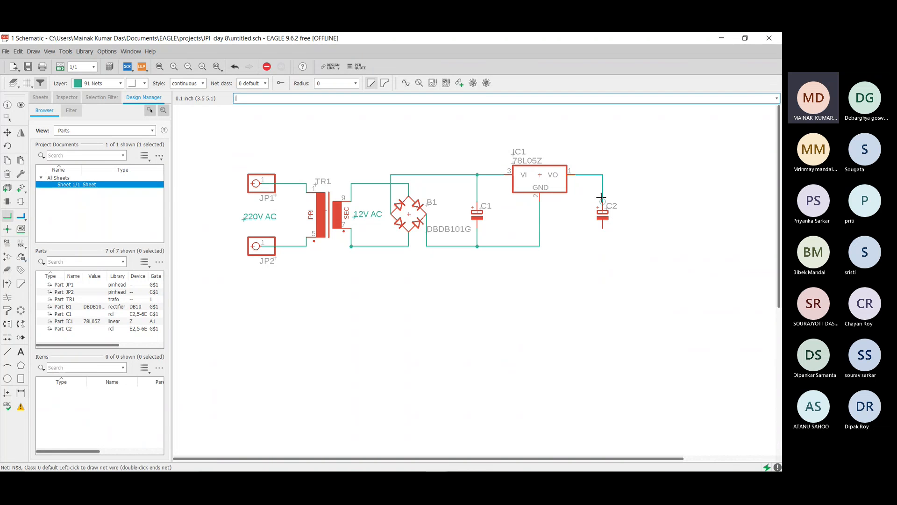
pyautogui.click(601, 201)
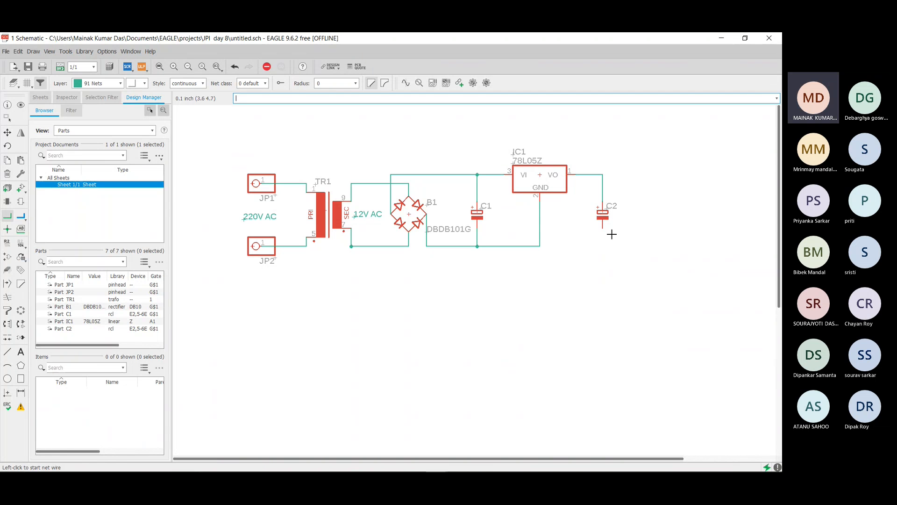
pyautogui.click(603, 228)
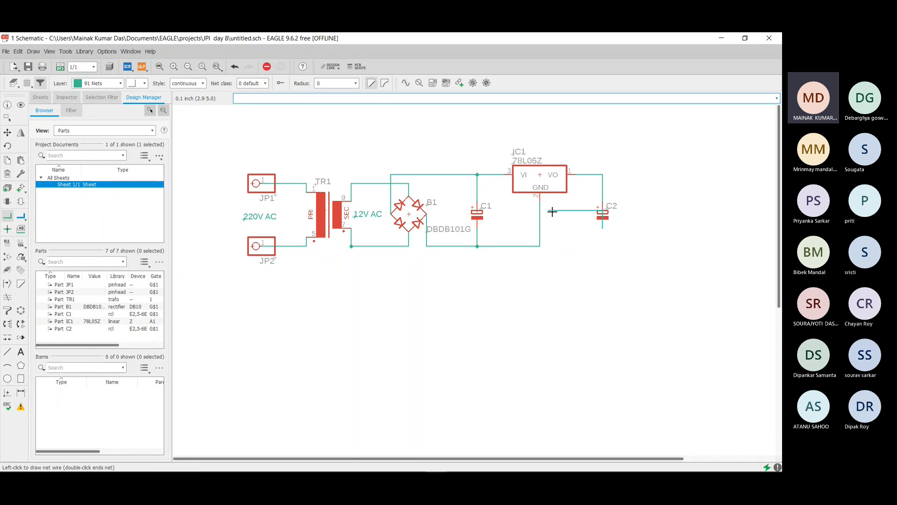
pyautogui.press('Escape')
pyautogui.press('Escape')
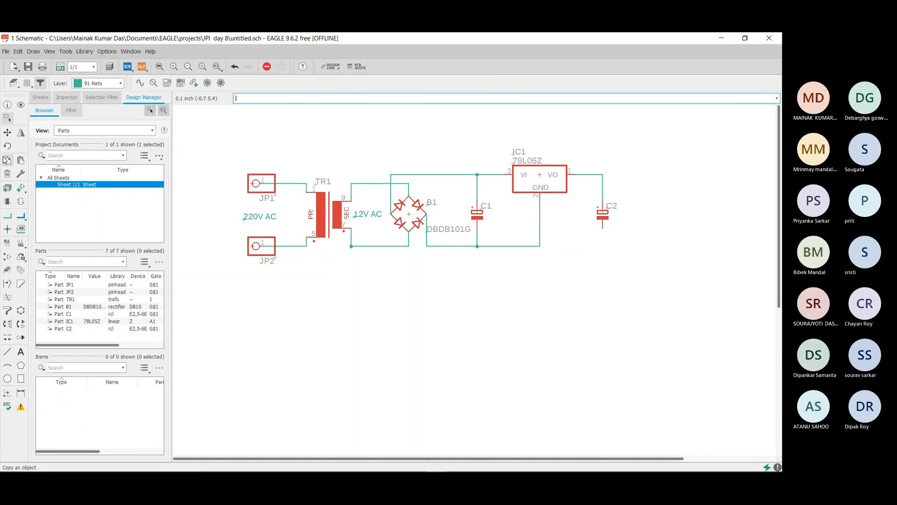
# - Draw a net from the negative pin of C2 to the negative line below the GND pin of IC1
pyautogui.click(7, 217)
pyautogui.click(603, 227)
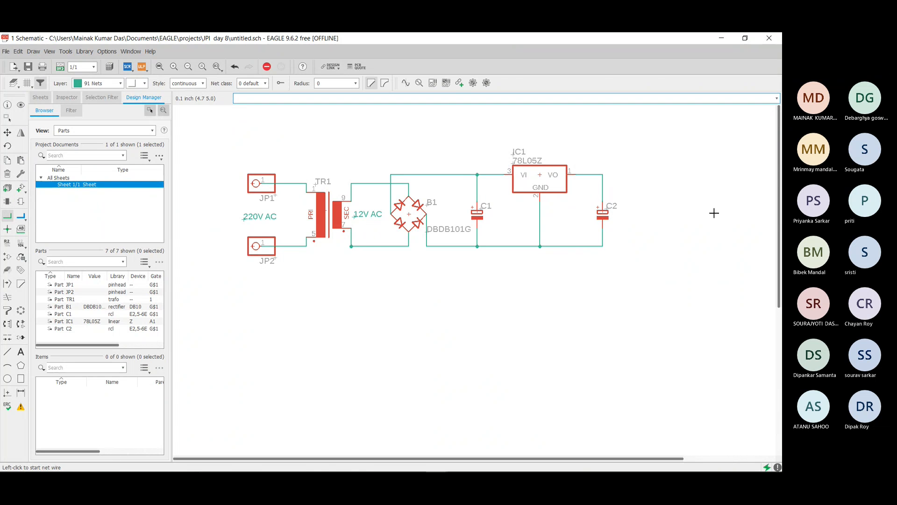
pyautogui.scroll(-2, 701, 171)
pyautogui.scroll(3, 701, 171)
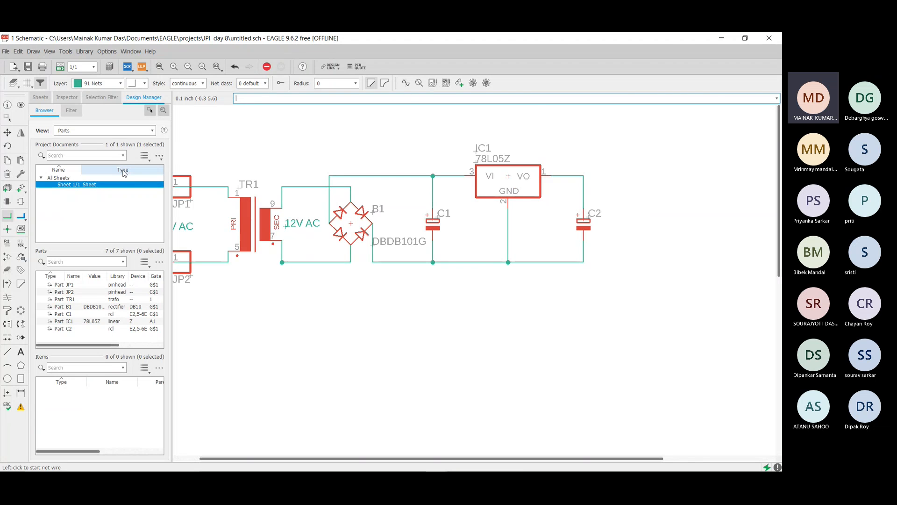
# - Search the part library for LED in place of the previous capacitor search
pyautogui.click(20, 191)
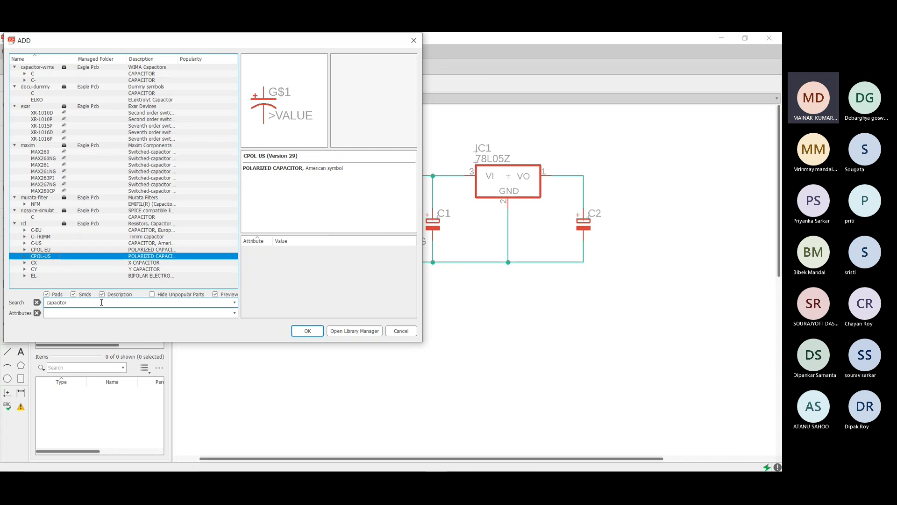
pyautogui.press('BackSpace')
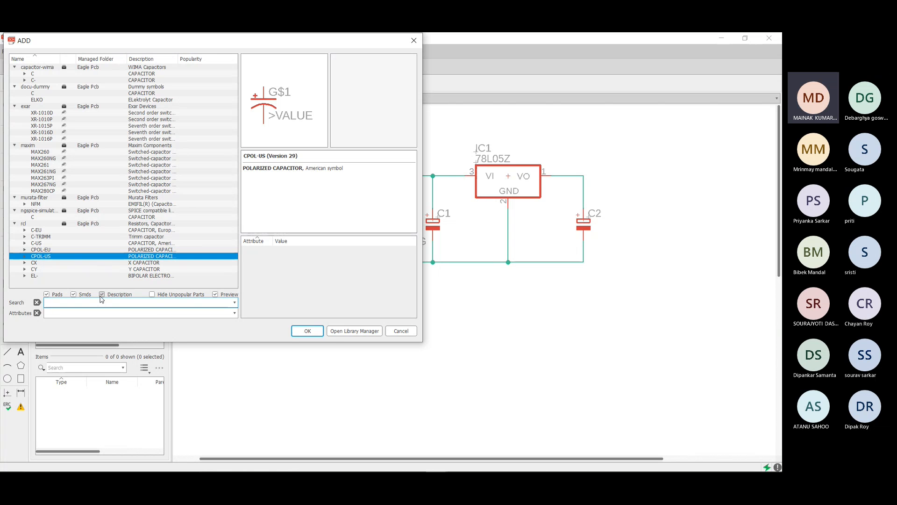
pyautogui.write('E')
pyautogui.click(100, 295)
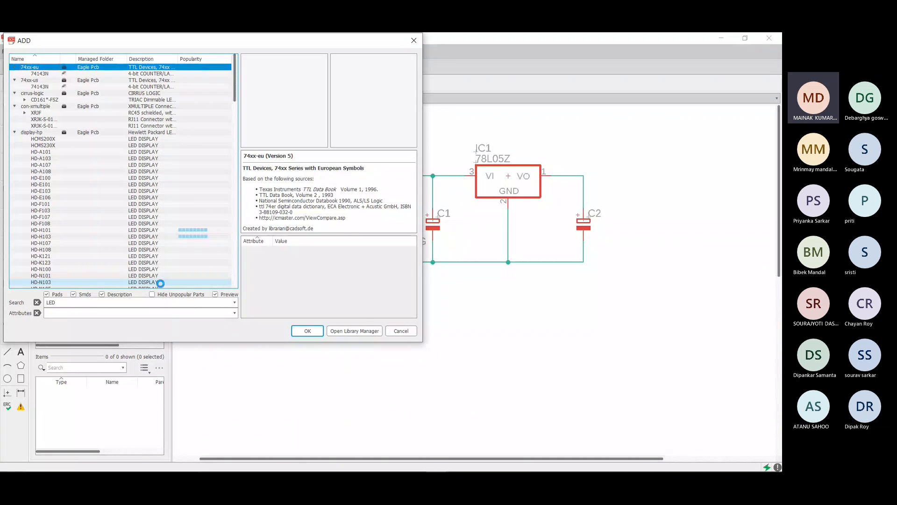
# - Look through the LED search results from the 74xx libraries past the display-hp LED displays to the infineon library
pyautogui.press('Down')
pyautogui.press('Down')
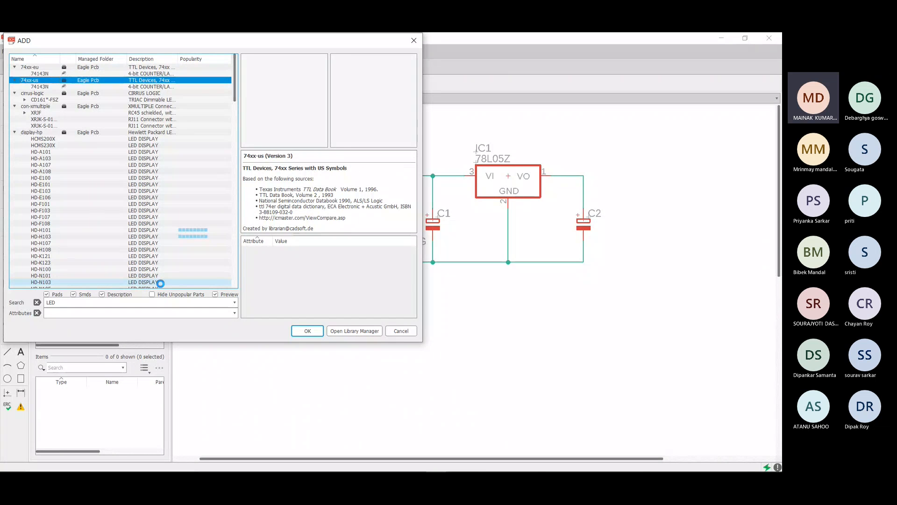
pyautogui.press('Down')
pyautogui.press('Down')
pyautogui.press('Down')
pyautogui.press('Down')
pyautogui.press('Down')
pyautogui.press('Down')
pyautogui.press('Down')
pyautogui.press('Down')
pyautogui.press('Down')
pyautogui.press('Down')
pyautogui.press('Down')
pyautogui.press('Down')
pyautogui.press('Down')
pyautogui.press('Down')
pyautogui.press('Down')
pyautogui.press('Down')
pyautogui.press('Down')
pyautogui.press('Down')
pyautogui.press('Down')
pyautogui.press('Down')
pyautogui.press('Down')
pyautogui.press('Down')
pyautogui.press('Down')
pyautogui.press('Down')
pyautogui.press('Down')
pyautogui.press('Down')
pyautogui.press('Down')
pyautogui.press('Down')
pyautogui.press('Down')
pyautogui.press('Down')
pyautogui.press('Down')
pyautogui.press('Down')
pyautogui.press('Down')
pyautogui.press('Down')
pyautogui.press('Down')
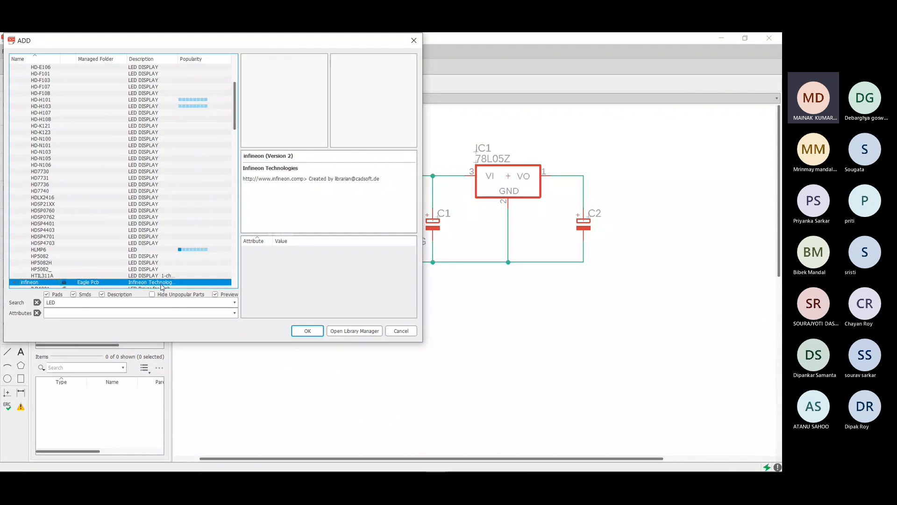
# - Look through the LED search results from the infineon library down through the led library to the TOPLED-3 entry
pyautogui.press('Down')
pyautogui.press('Down')
pyautogui.press('Down')
pyautogui.press('Down')
pyautogui.press('Down')
pyautogui.press('Down')
pyautogui.press('Down')
pyautogui.press('Up')
pyautogui.press('Up')
pyautogui.press('Up')
pyautogui.press('Up')
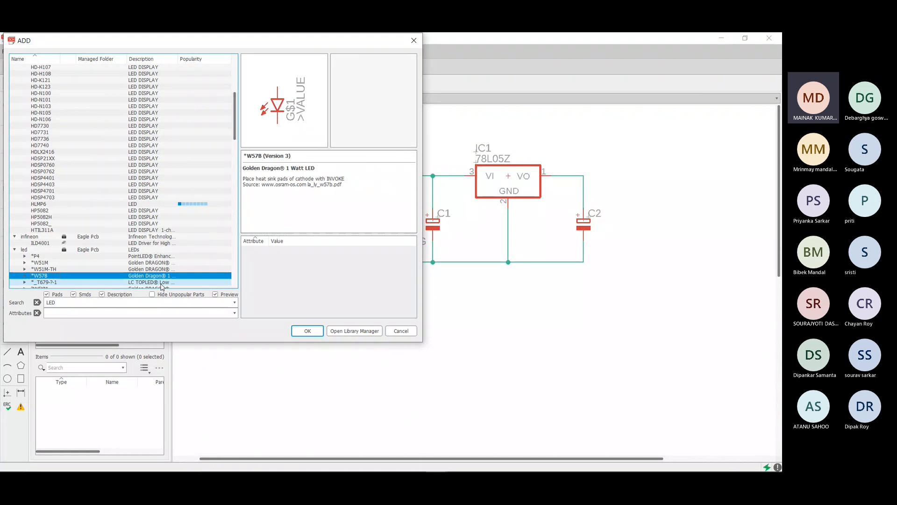
pyautogui.press('Down')
pyautogui.press('Down')
pyautogui.press('Down')
pyautogui.press('Down')
pyautogui.press('Down')
pyautogui.press('Down')
pyautogui.press('Down')
pyautogui.press('Down')
pyautogui.press('Down')
pyautogui.press('Down')
pyautogui.press('Down')
pyautogui.press('Down')
pyautogui.press('Down')
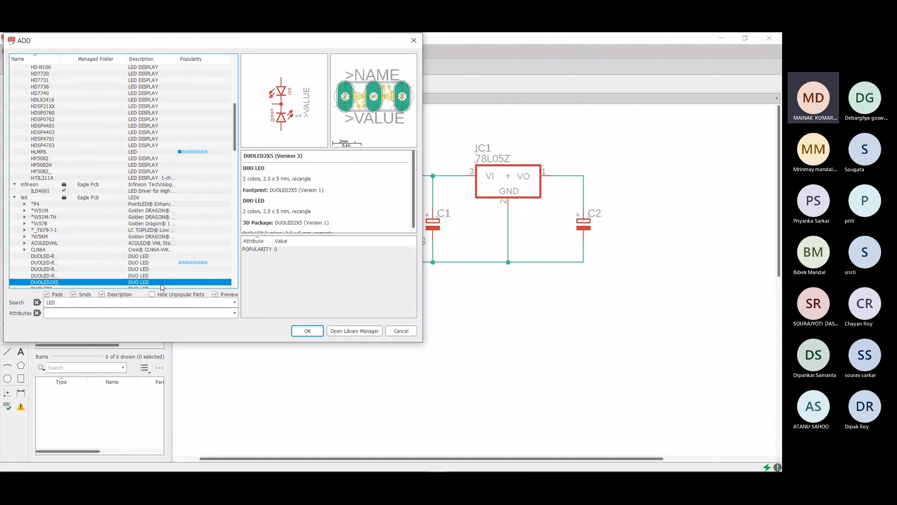
pyautogui.press('Down')
pyautogui.press('Down')
pyautogui.press('Down')
pyautogui.press('Down')
pyautogui.press('Down')
pyautogui.press('Down')
pyautogui.press('Down')
pyautogui.press('Down')
pyautogui.press('Down')
pyautogui.press('Down')
pyautogui.press('Down')
pyautogui.press('Down')
pyautogui.press('Down')
pyautogui.press('Down')
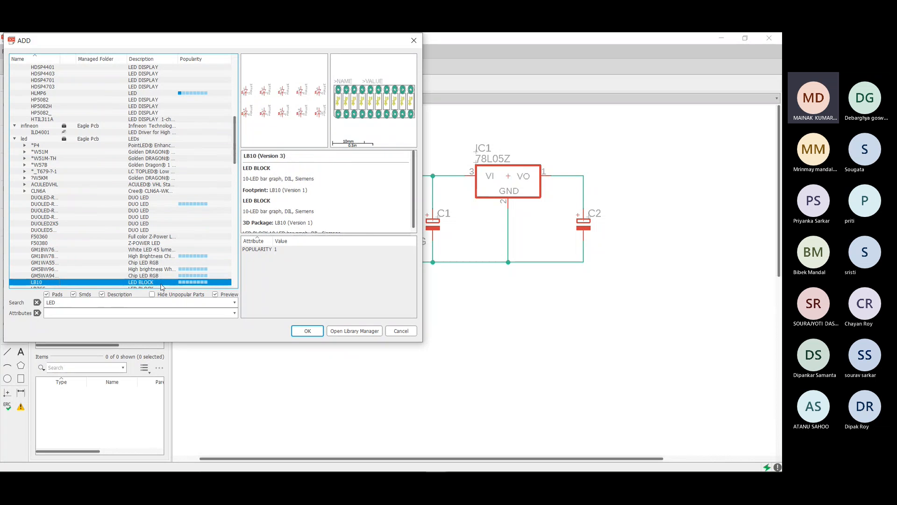
pyautogui.press('Down')
pyautogui.press('Down')
pyautogui.press('Down')
pyautogui.press('Down')
pyautogui.press('Down')
pyautogui.press('Down')
pyautogui.press('Down')
pyautogui.press('Down')
pyautogui.press('Down')
pyautogui.press('Down')
pyautogui.press('Down')
pyautogui.press('Down')
pyautogui.press('Down')
pyautogui.press('Down')
pyautogui.press('Down')
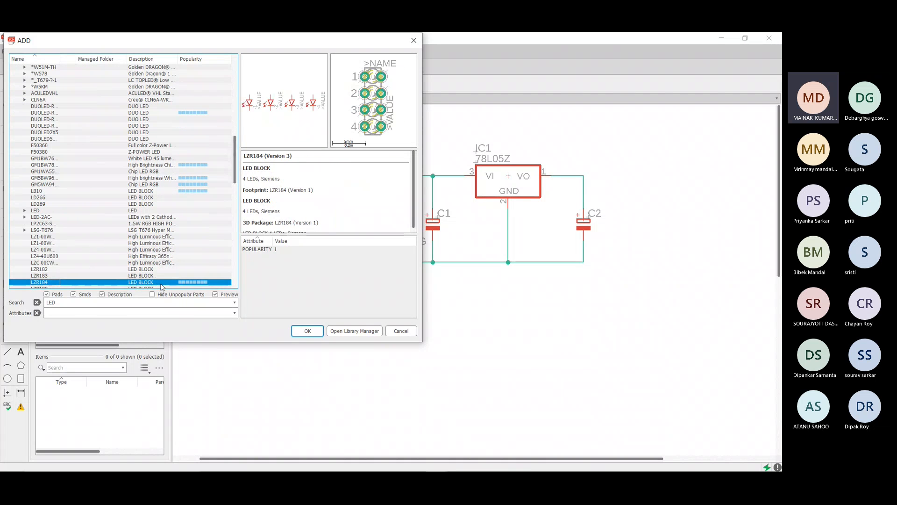
pyautogui.press('Down')
pyautogui.press('Down')
pyautogui.press('Down')
pyautogui.press('Down')
pyautogui.press('Down')
pyautogui.press('Down')
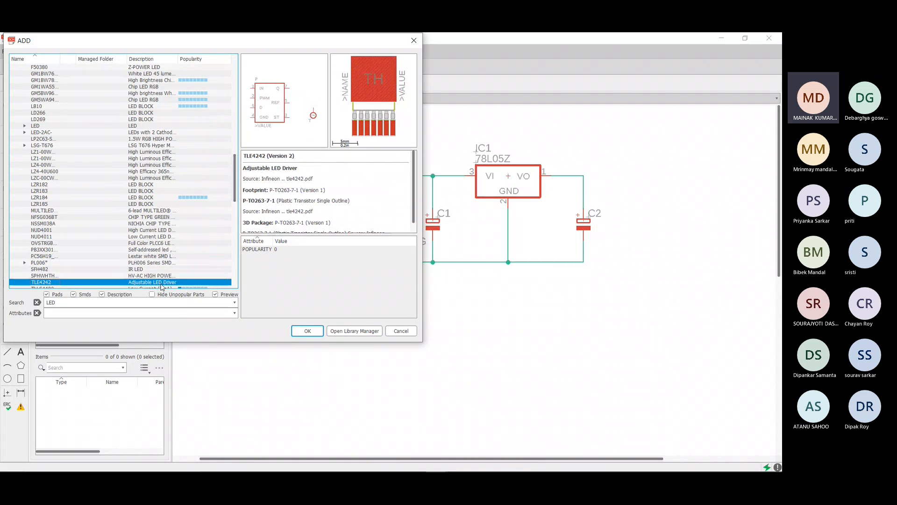
pyautogui.press('Down')
pyautogui.press('Down')
pyautogui.press('Down')
pyautogui.press('Down')
pyautogui.press('Down')
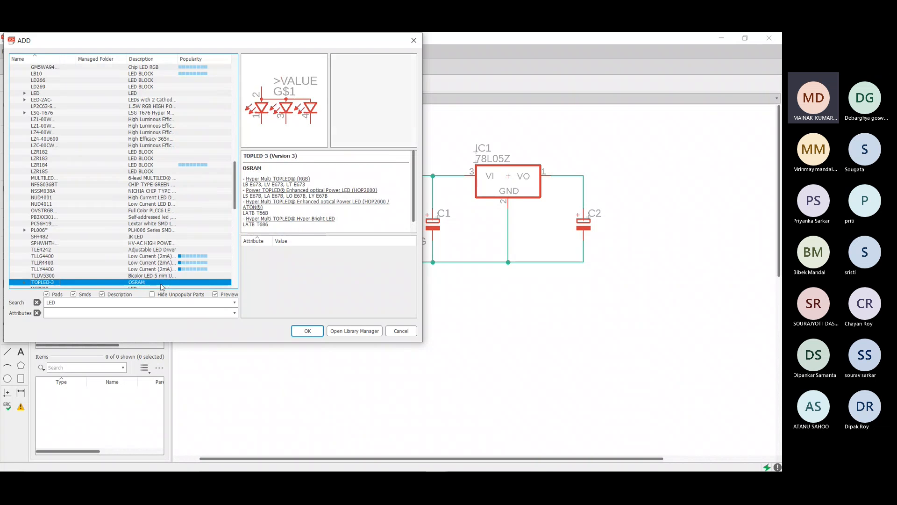
# - Add the red 3 mm TLLR4400 LED from the led library and place it vertically beside capacitor C2 on the output side
pyautogui.press('Up')
pyautogui.press('Up')
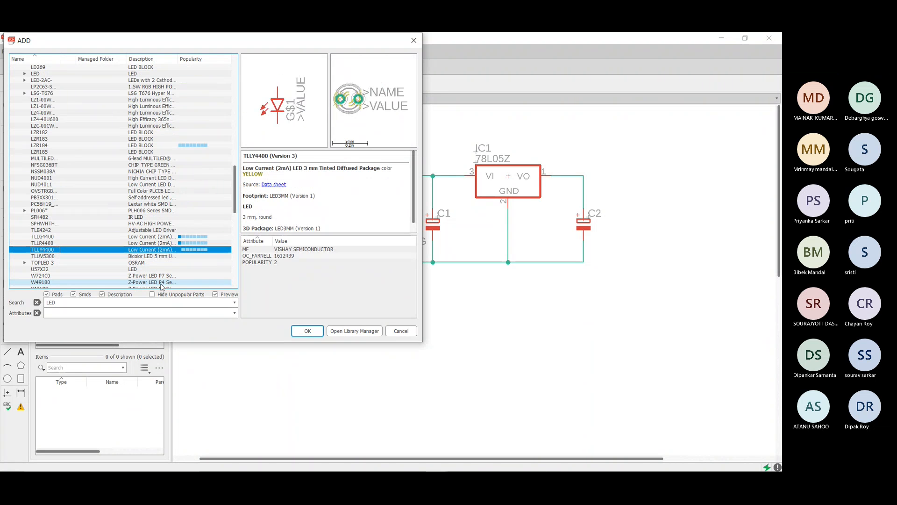
pyautogui.press('Up')
pyautogui.press('Down')
pyautogui.press('Up')
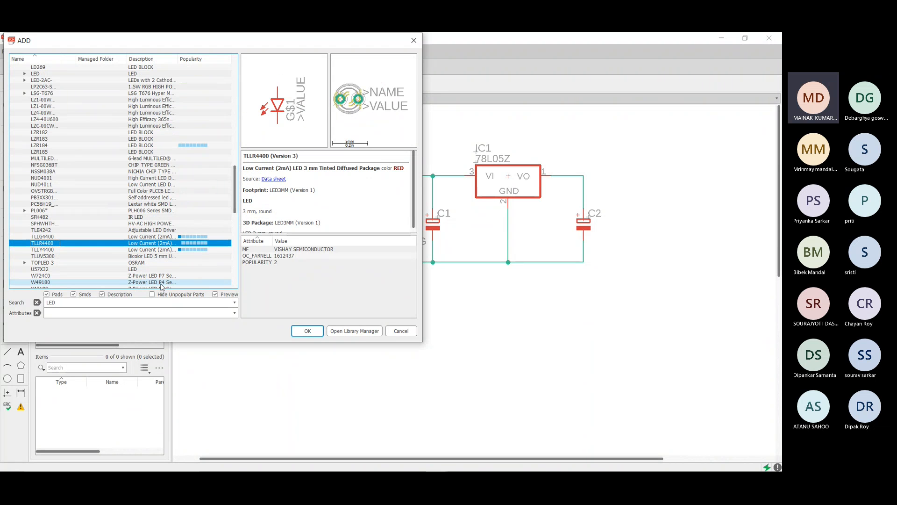
pyautogui.press('Return')
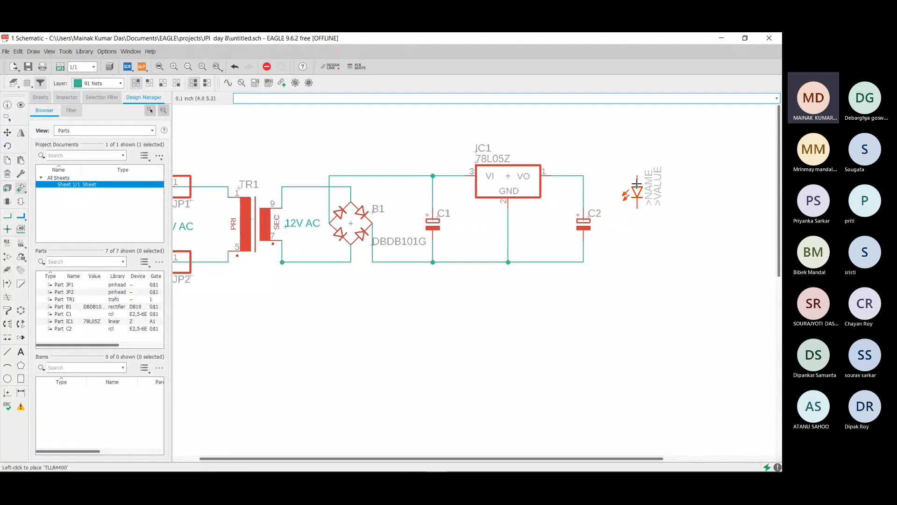
pyautogui.click(636, 183)
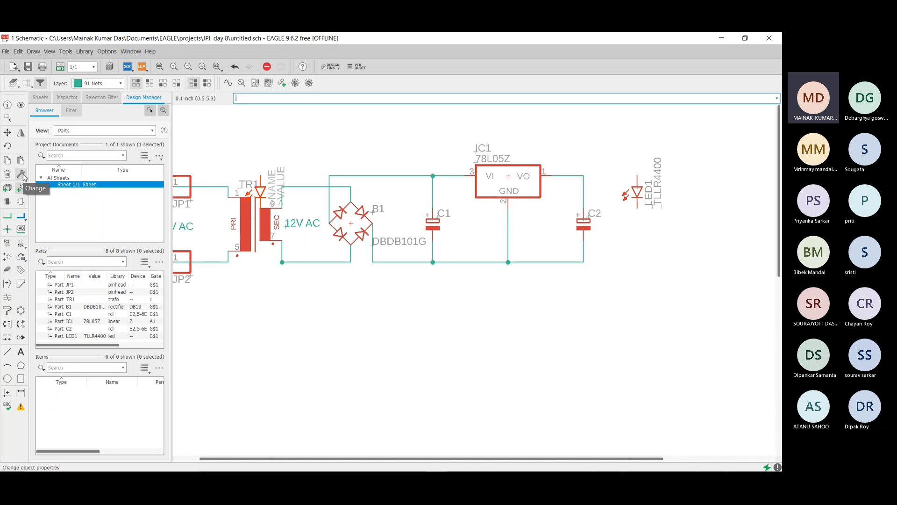
# - Search the part library for Resistor in place of the previous LED search
pyautogui.click(18, 189)
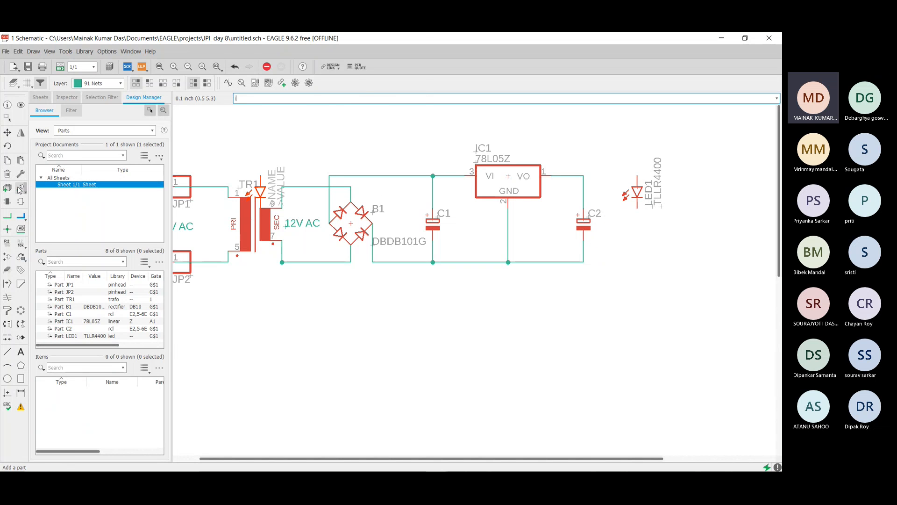
pyautogui.click(102, 303)
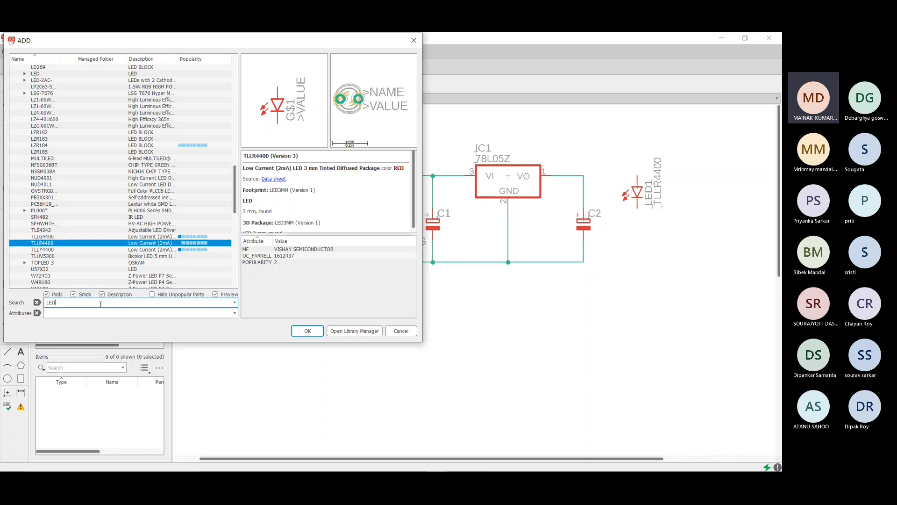
pyautogui.press('BackSpace')
pyautogui.press('BackSpace')
pyautogui.write('Resis')
pyautogui.press('Return')
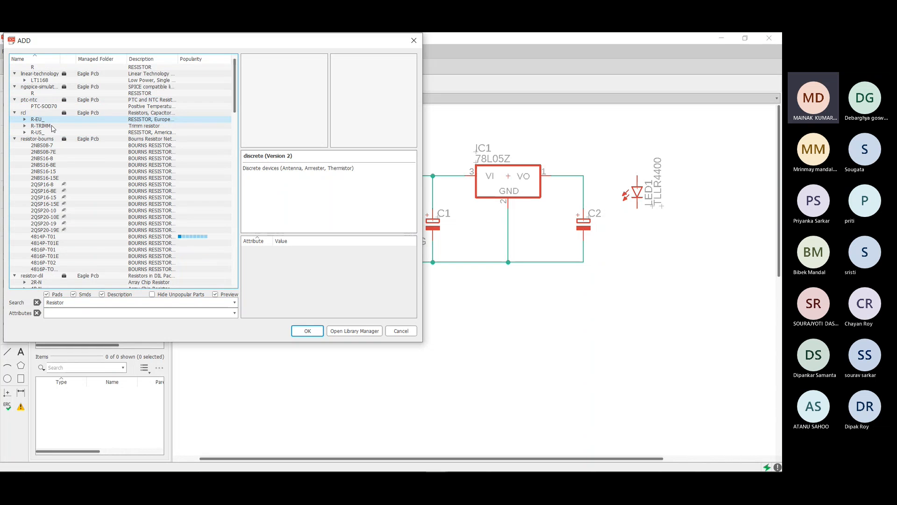
# - Add the European-symbol R-EU_ resistor with the 0204/5 footprint from the rcl library and place it vertically directly below LED1
pyautogui.scroll(1, 53, 133)
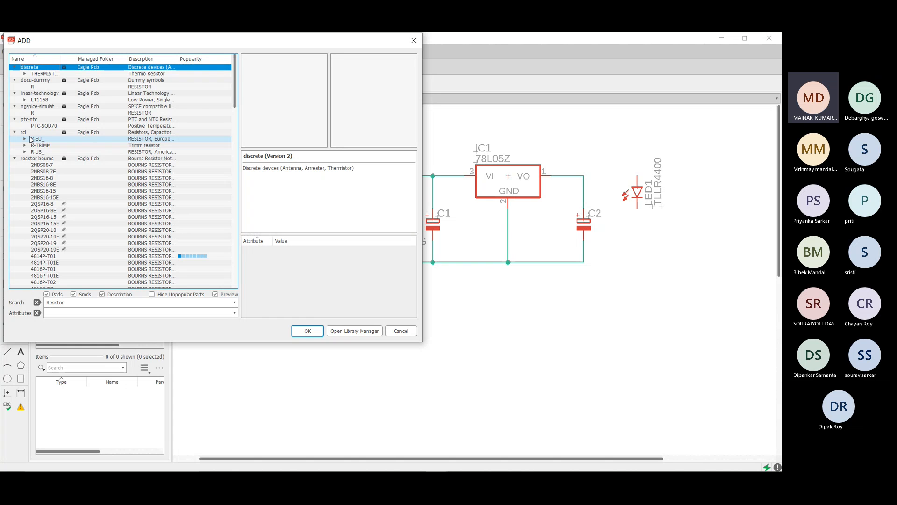
pyautogui.doubleClick(30, 139)
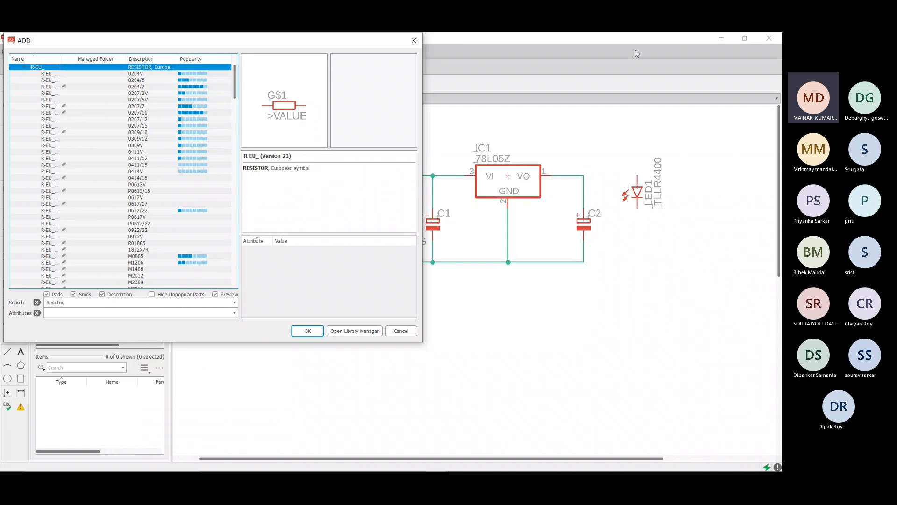
pyautogui.press('Down')
pyautogui.press('Down')
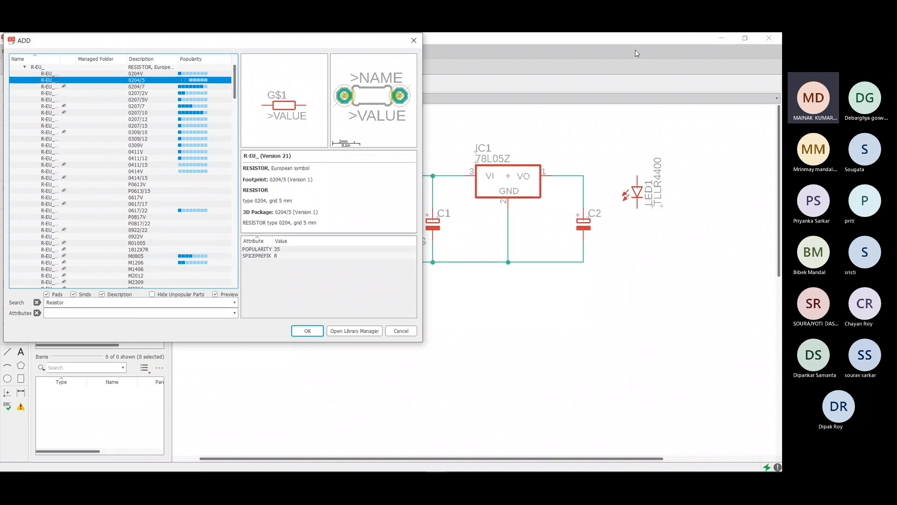
pyautogui.press('Return')
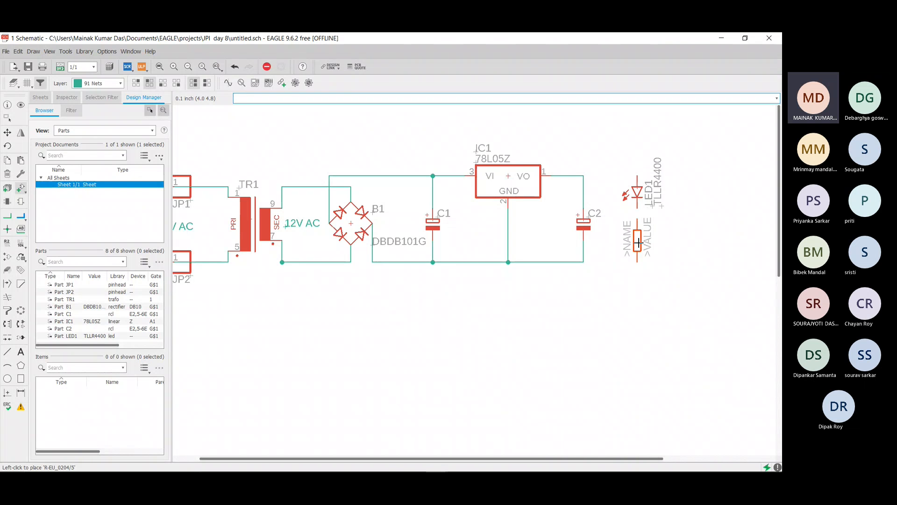
pyautogui.click(638, 243)
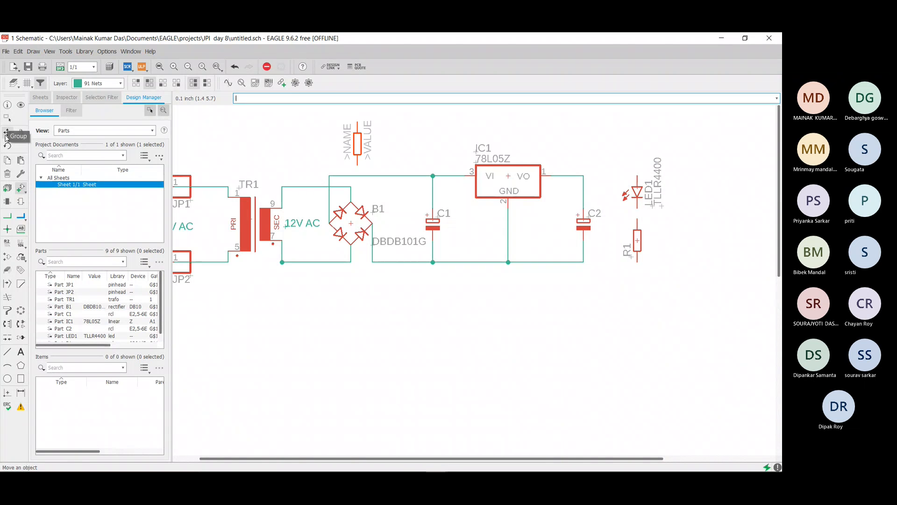
# - Draw a net from the positive output line above C2 to the upper pin of LED1
pyautogui.click(7, 216)
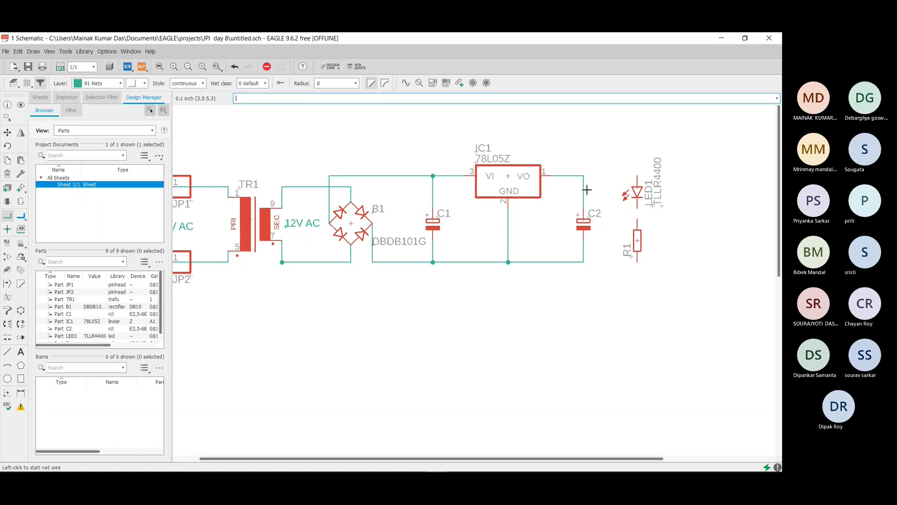
pyautogui.click(584, 175)
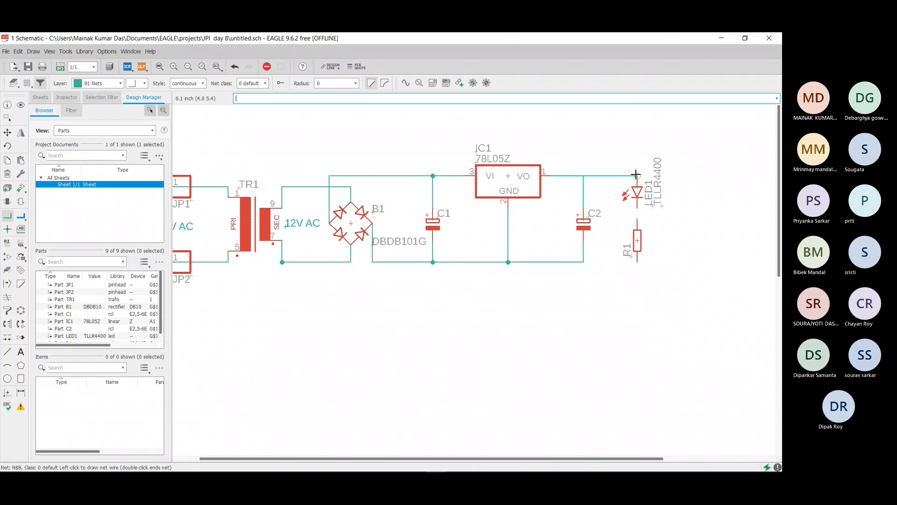
pyautogui.click(638, 176)
# - Draw nets from the negative line below C2 to R1's lower pin and from LED1's lower pin to R1's upper pin
pyautogui.click(583, 262)
pyautogui.click(638, 263)
pyautogui.click(638, 207)
pyautogui.click(637, 219)
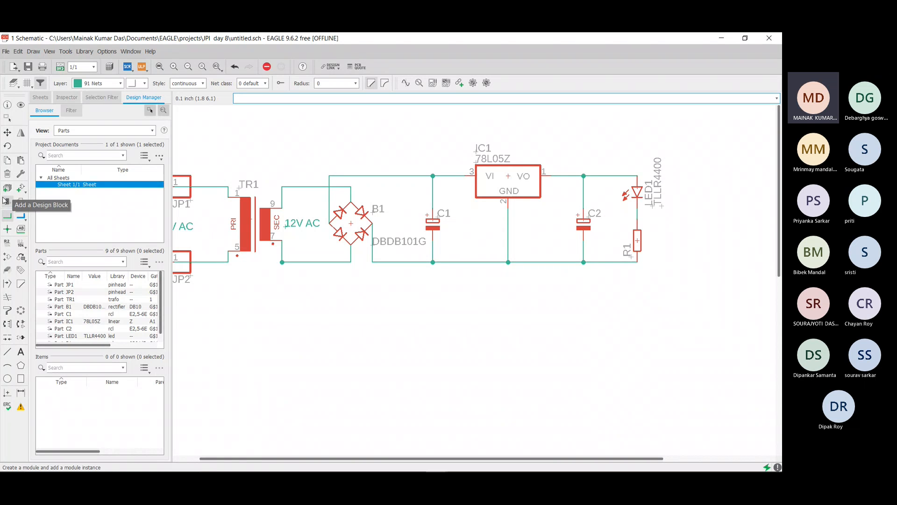
# - Copy connector JP1 and place the copy to the right of LED1, turned 180° from the original
pyautogui.scroll(-2, 358, 209)
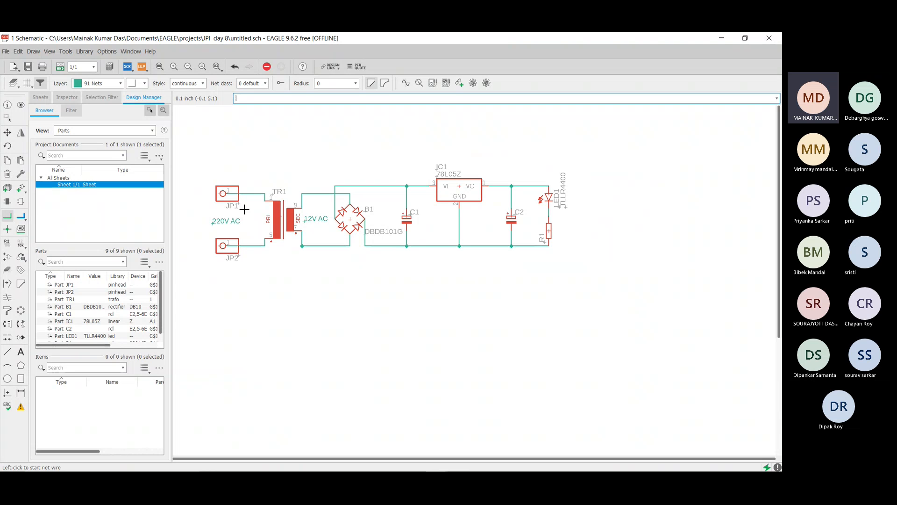
pyautogui.rightClick(223, 196)
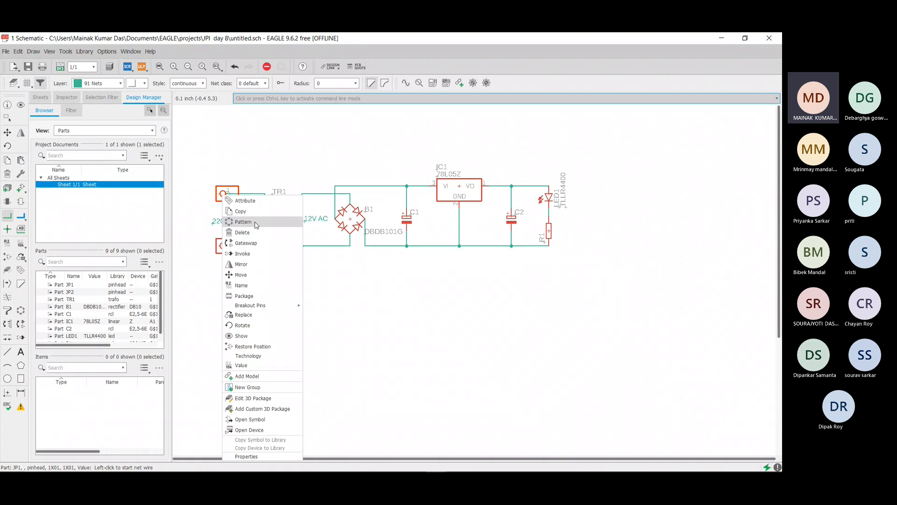
pyautogui.click(240, 212)
pyautogui.click(600, 194)
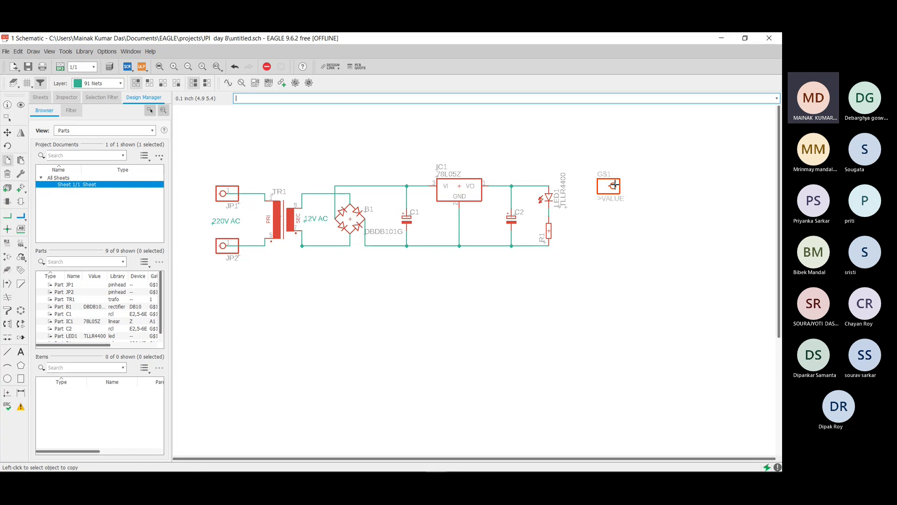
pyautogui.click(613, 193)
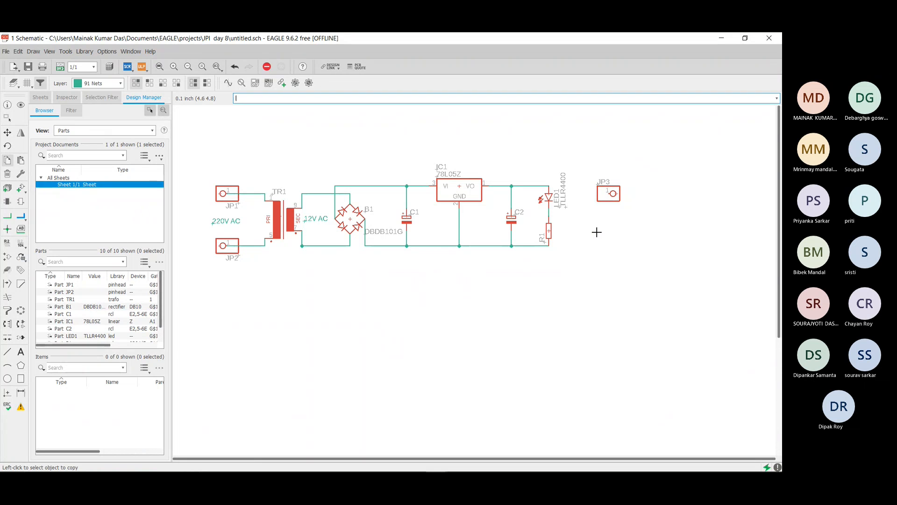
pyautogui.rightClick(223, 242)
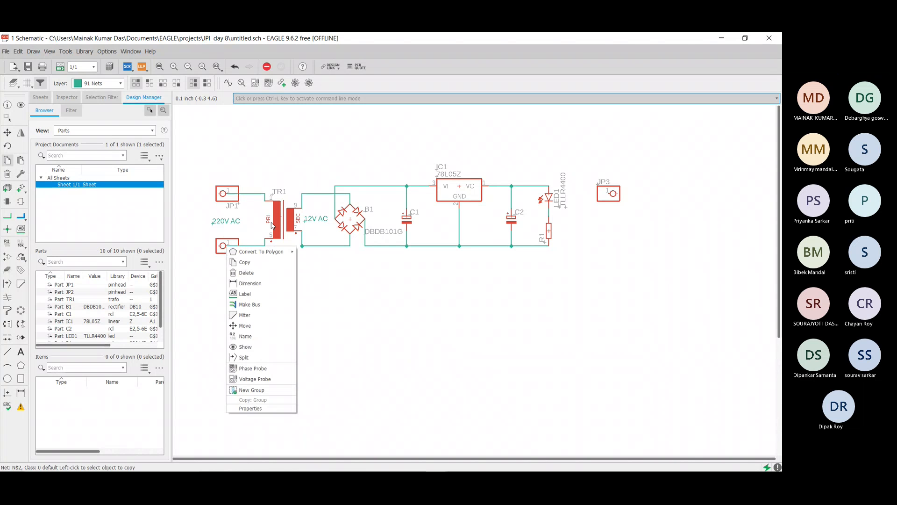
pyautogui.click(245, 262)
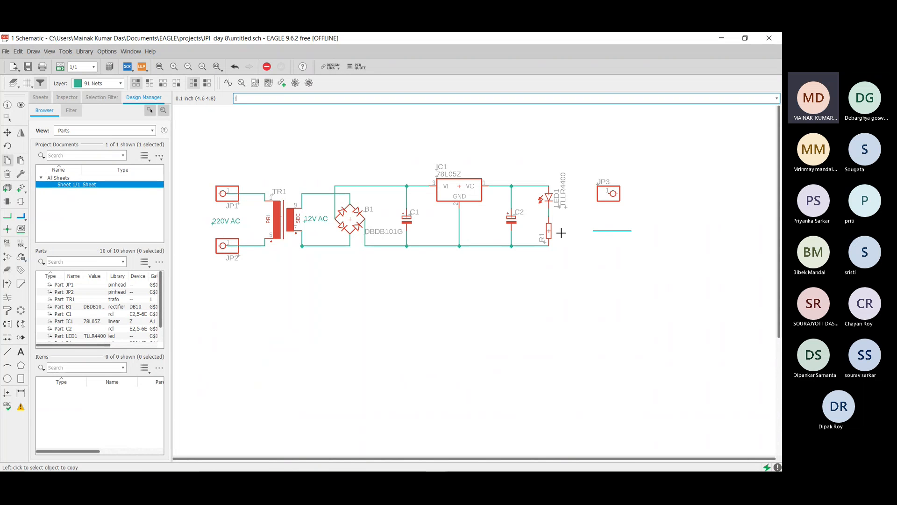
pyautogui.hotkey('ctrl', 'z')
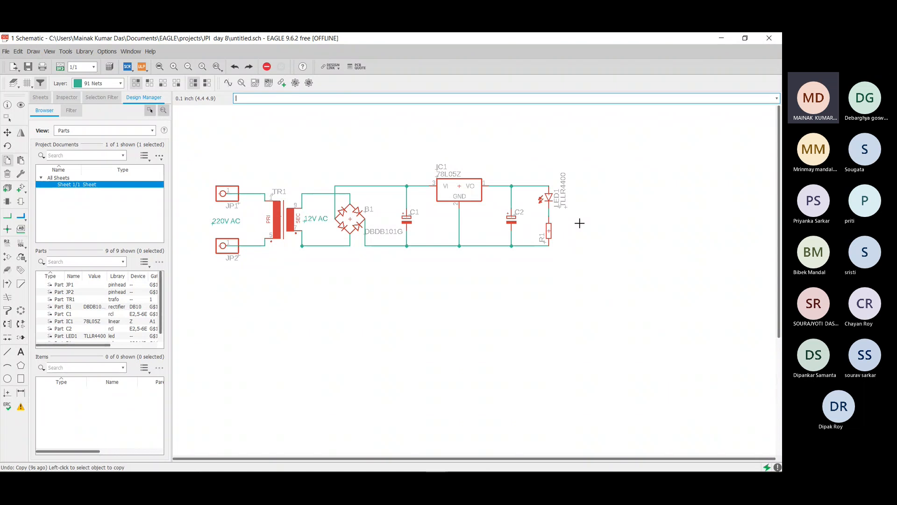
pyautogui.hotkey('ctrl', 'y')
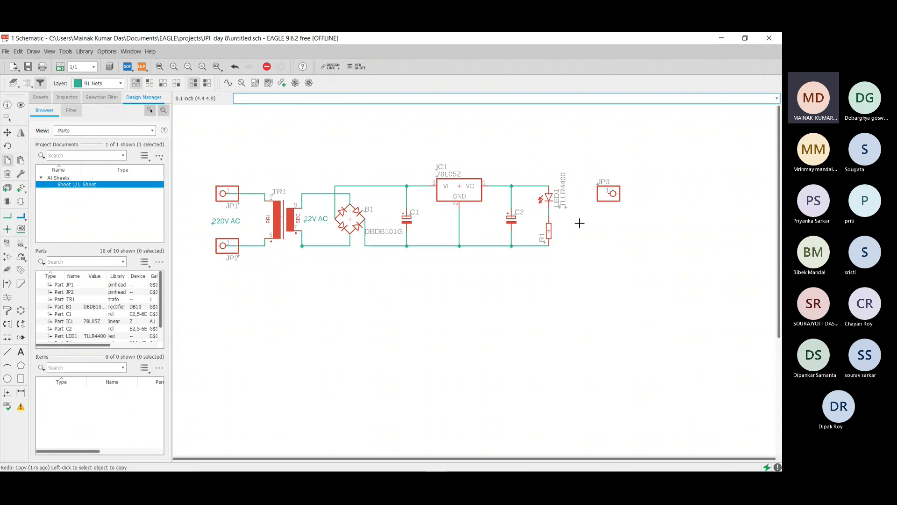
pyautogui.rightClick(227, 246)
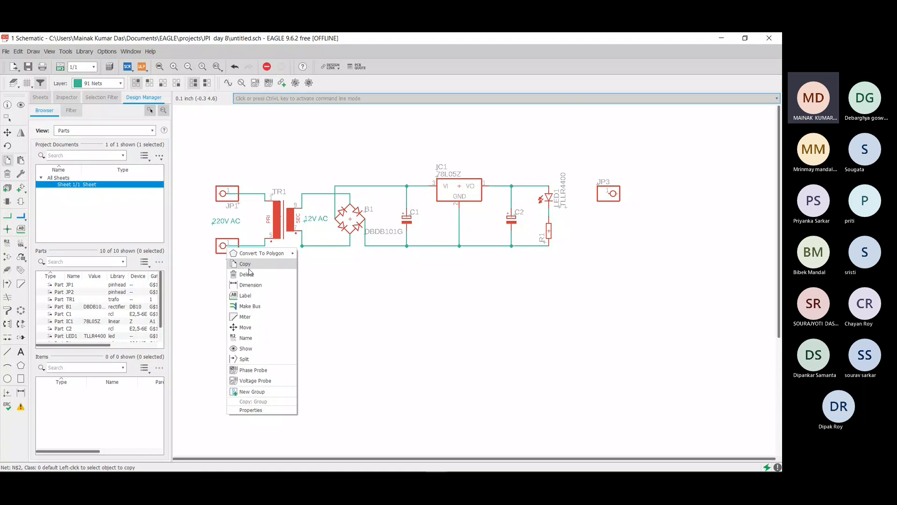
pyautogui.click(248, 265)
pyautogui.hotkey('ctrl', 'v')
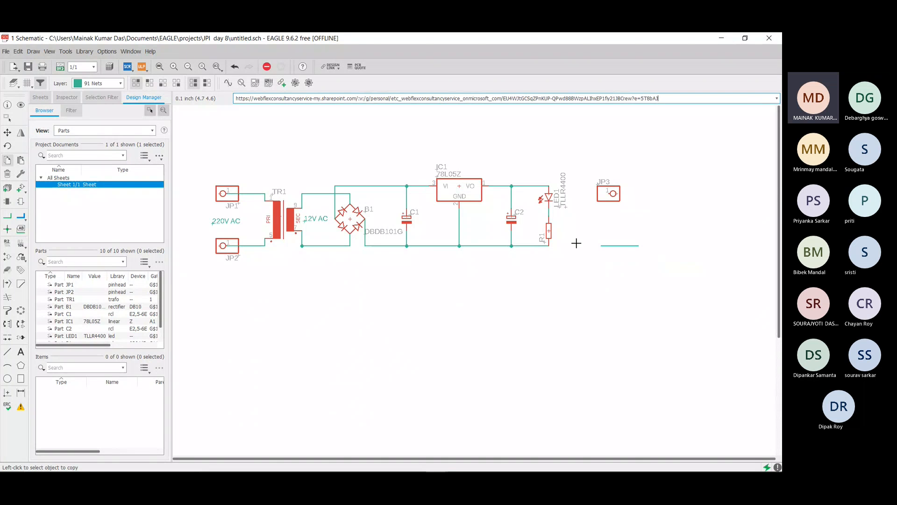
# - Copy connector JP2, place the copy below JP3 turned 180° from the original, and delete the stray net segment beside it
pyautogui.click(221, 245)
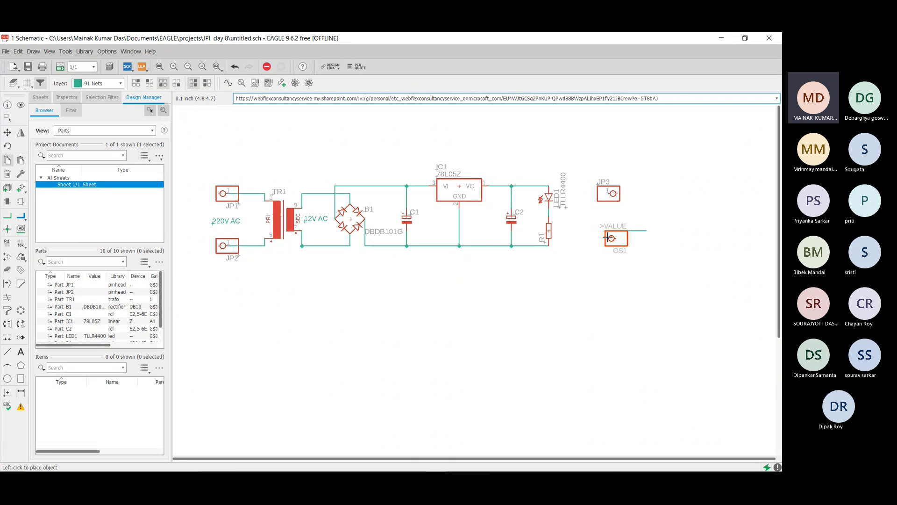
pyautogui.rightClick(599, 237)
pyautogui.rightClick(599, 237)
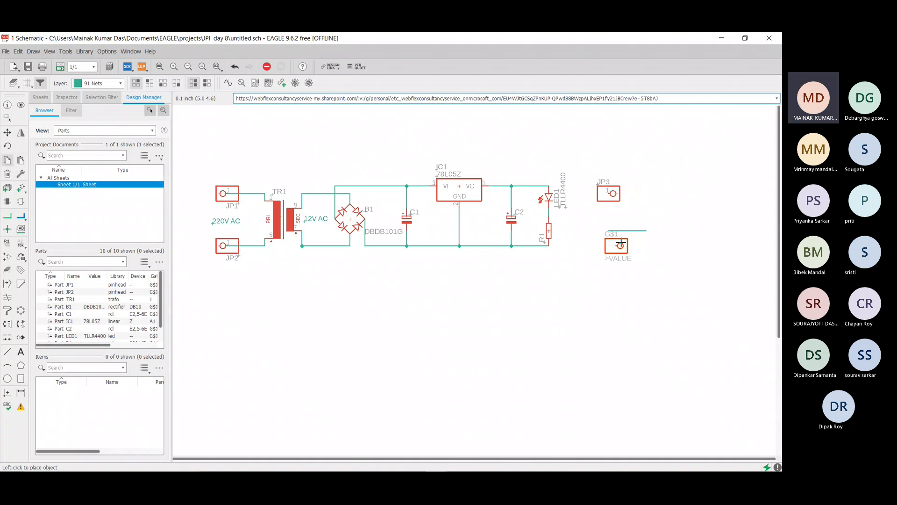
pyautogui.click(616, 240)
pyautogui.click(7, 174)
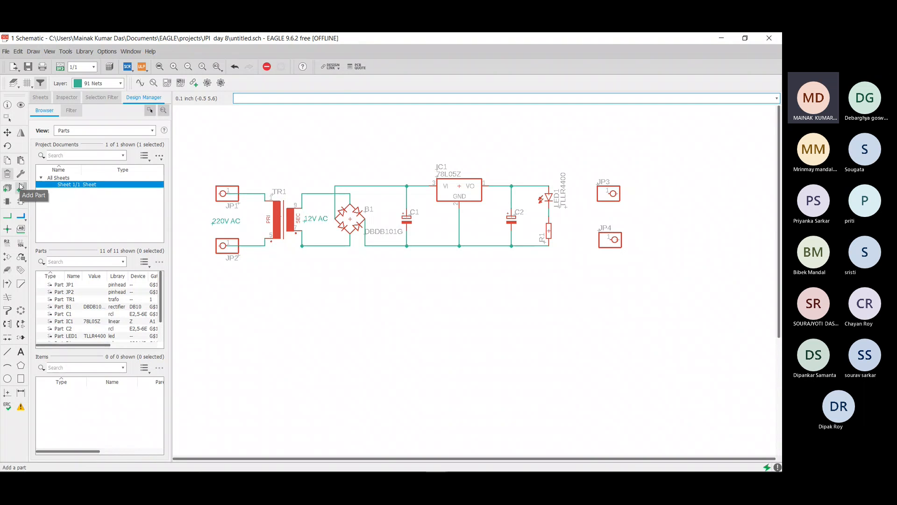
# - Draw nets from the positive line above LED1 to JP3 and from the negative line below R1 to JP4
pyautogui.click(7, 216)
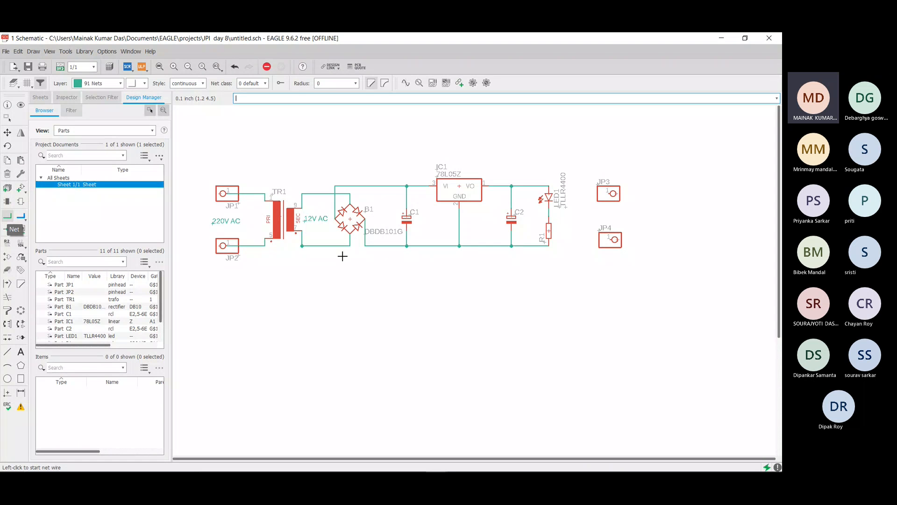
pyautogui.click(551, 192)
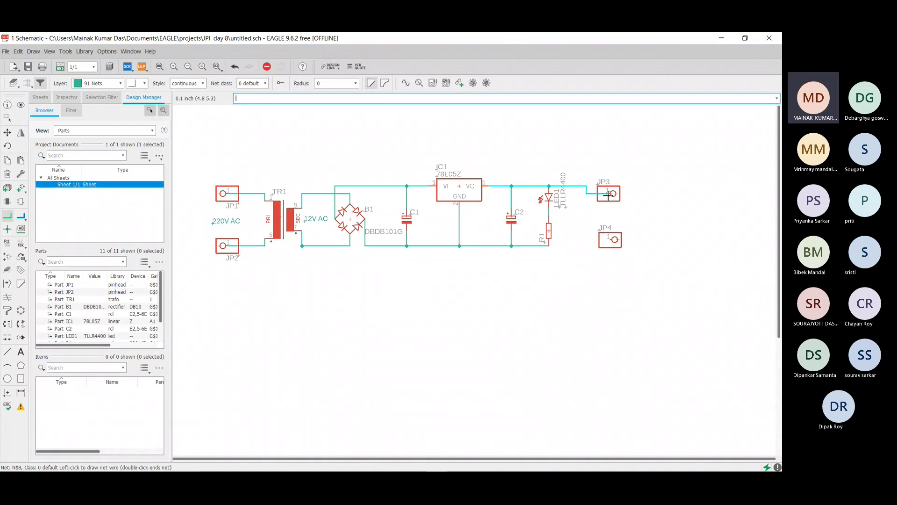
pyautogui.click(607, 193)
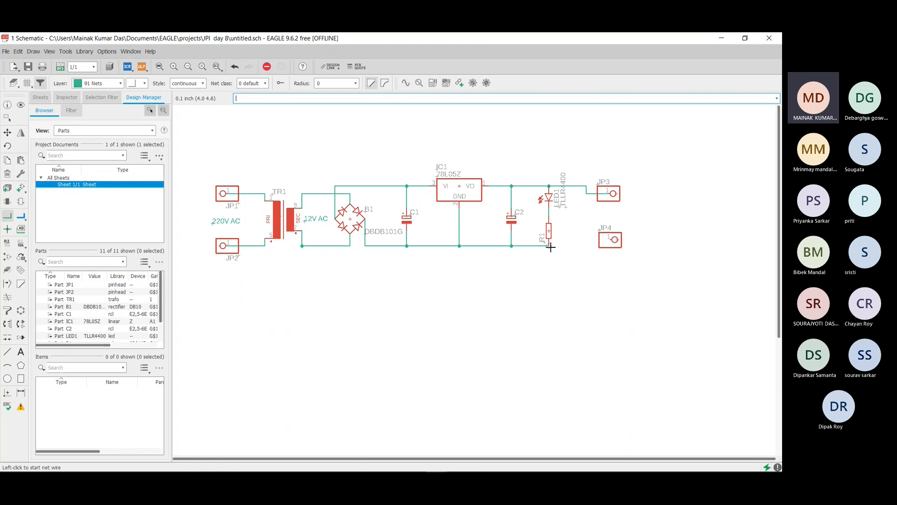
pyautogui.click(549, 244)
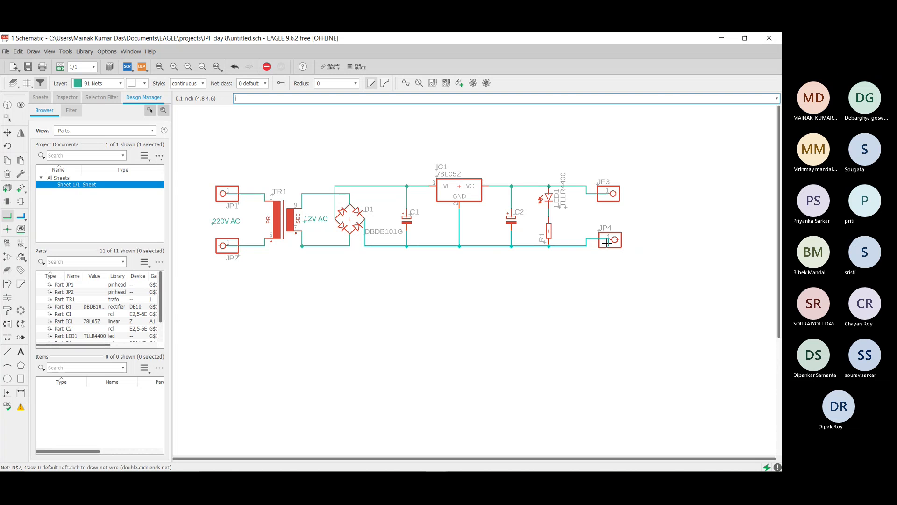
pyautogui.click(610, 239)
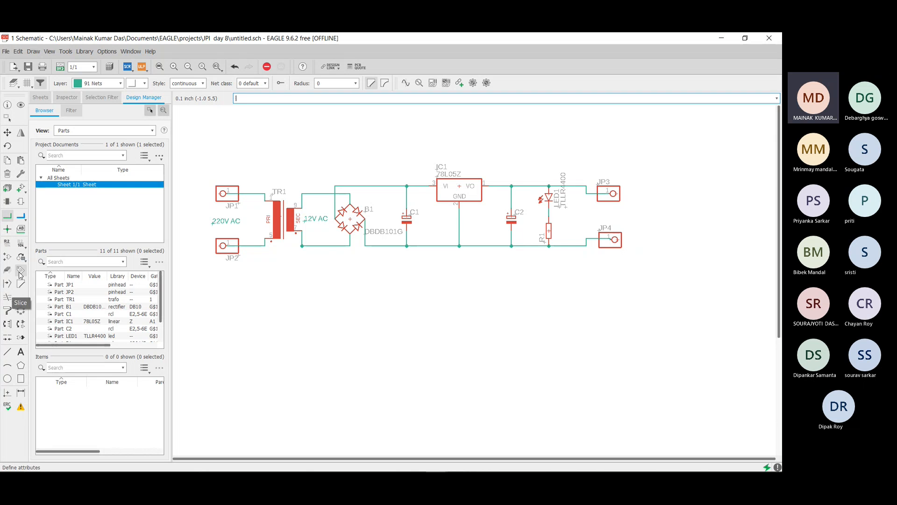
# - Add the text "5V DC" between output connectors JP3 and JP4
pyautogui.click(21, 351)
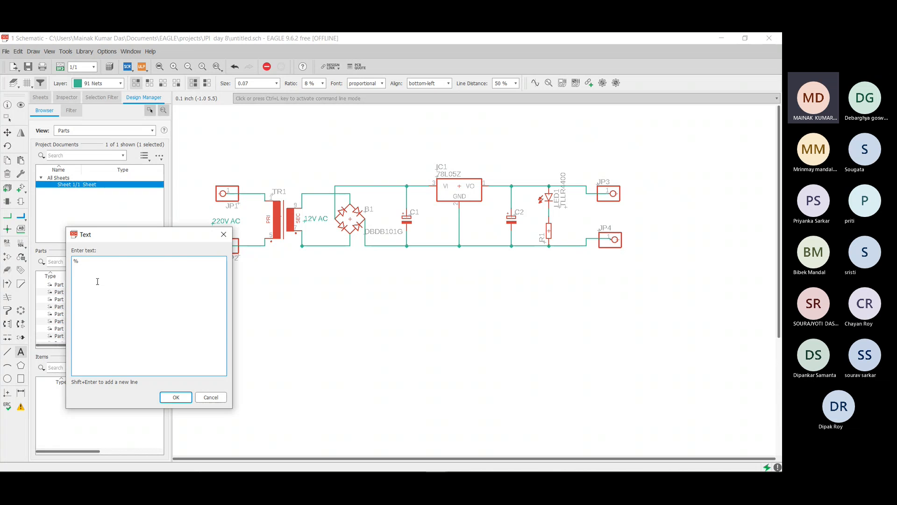
pyautogui.press('BackSpace')
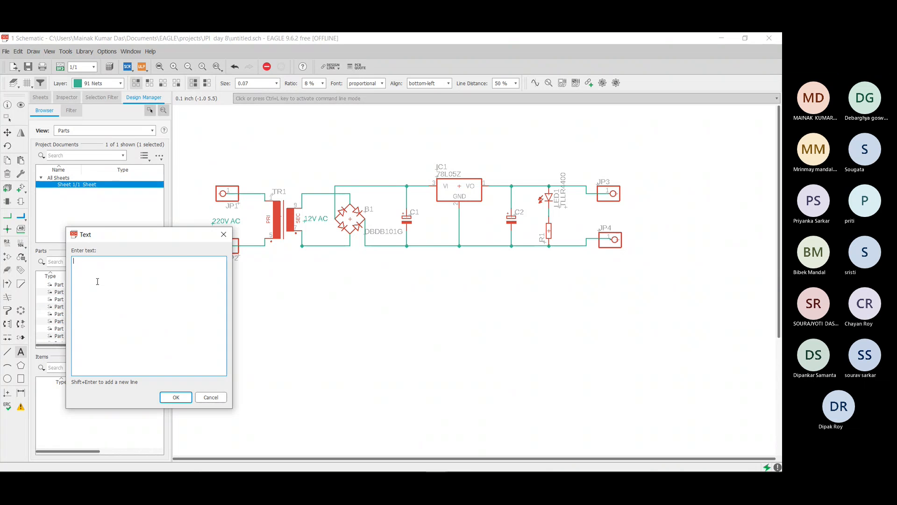
pyautogui.press('BackSpace')
pyautogui.write('5V')
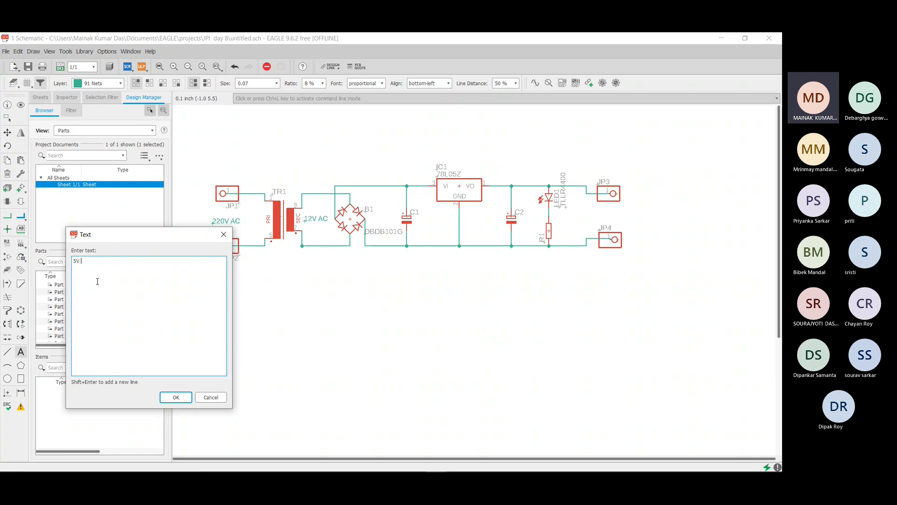
pyautogui.press('BackSpace')
pyautogui.press('BackSpace')
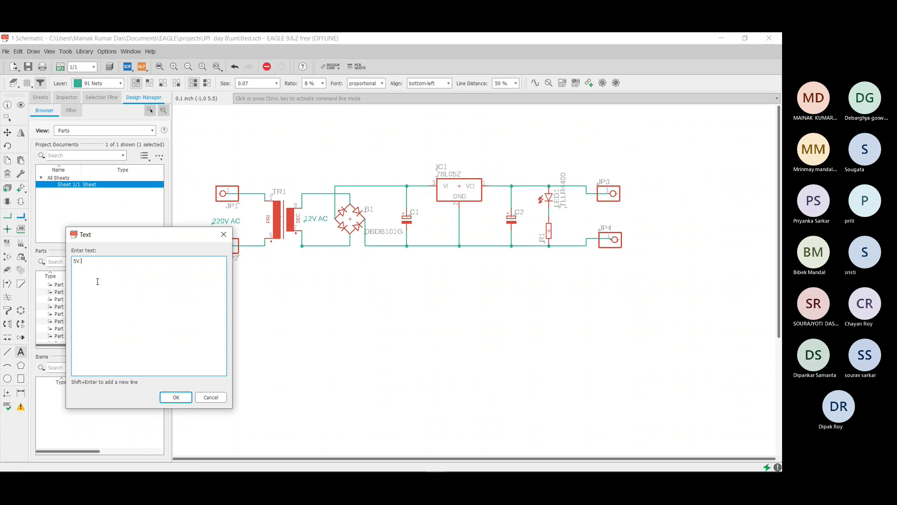
pyautogui.write('DC')
pyautogui.press('BackSpace')
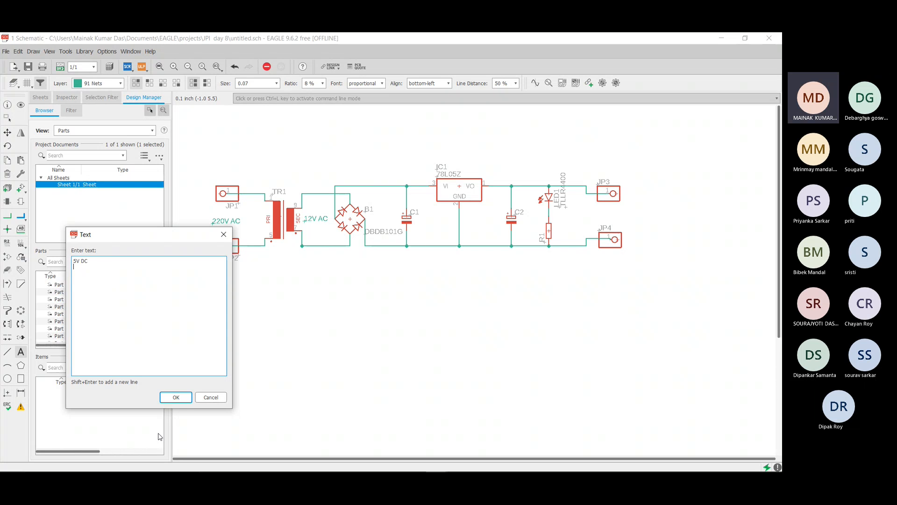
pyautogui.click(175, 397)
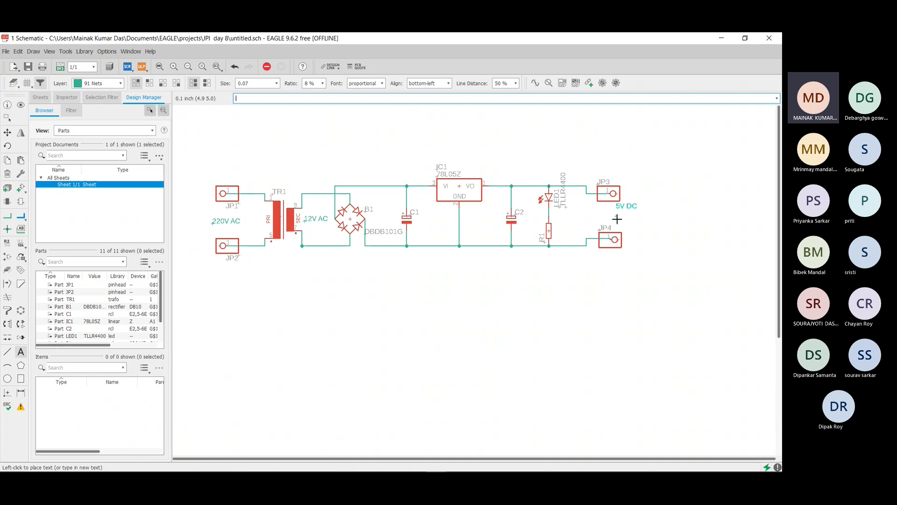
pyautogui.scroll(3, 613, 225)
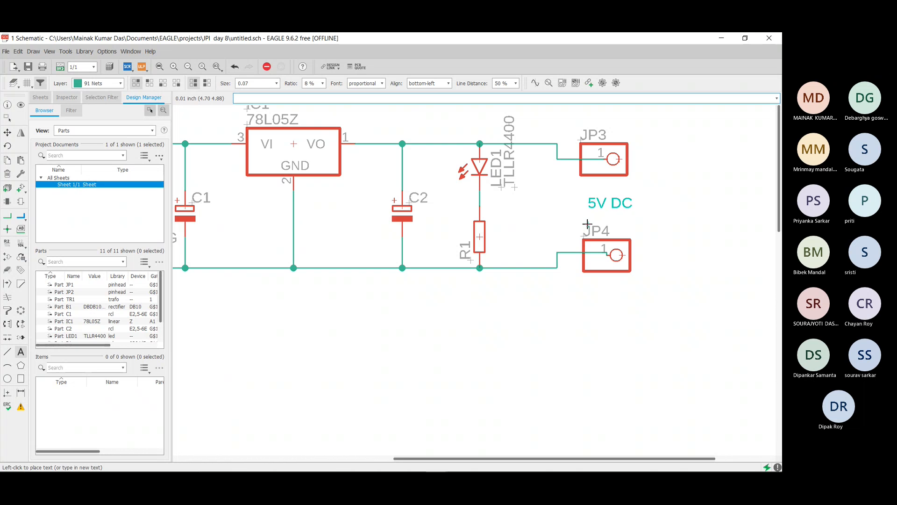
pyautogui.click(583, 224)
pyautogui.scroll(-2, 519, 207)
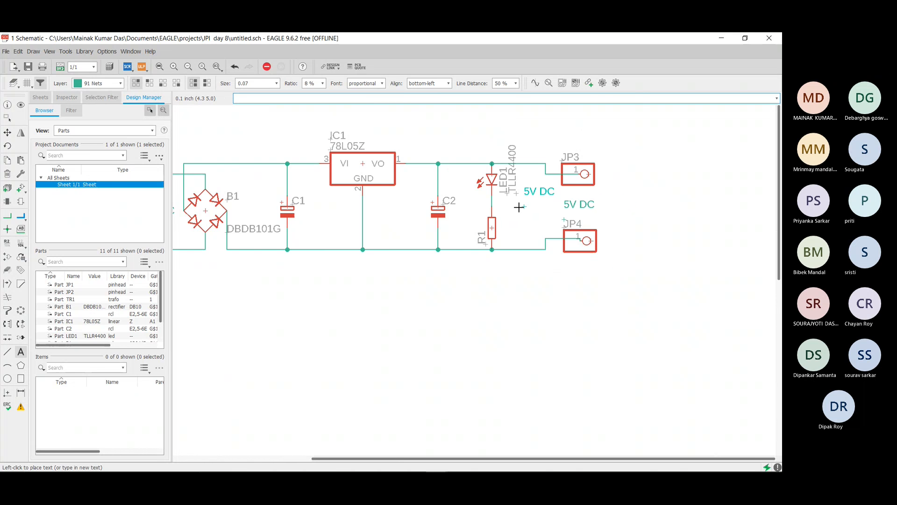
pyautogui.scroll(-1, 518, 208)
pyautogui.middleClick(519, 207)
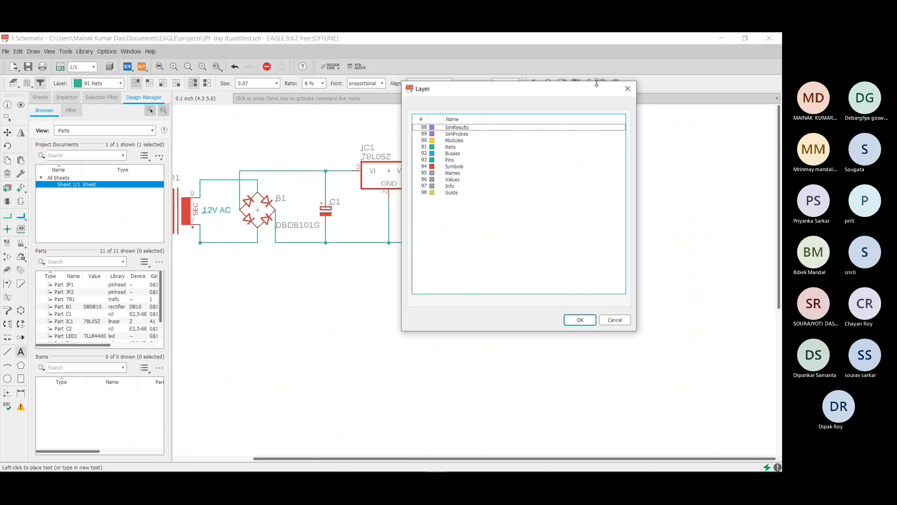
pyautogui.click(631, 92)
# - Place the text "12V DC" between C1 and the ground line of IC1
pyautogui.scroll(-4, 369, 188)
pyautogui.scroll(3, 321, 169)
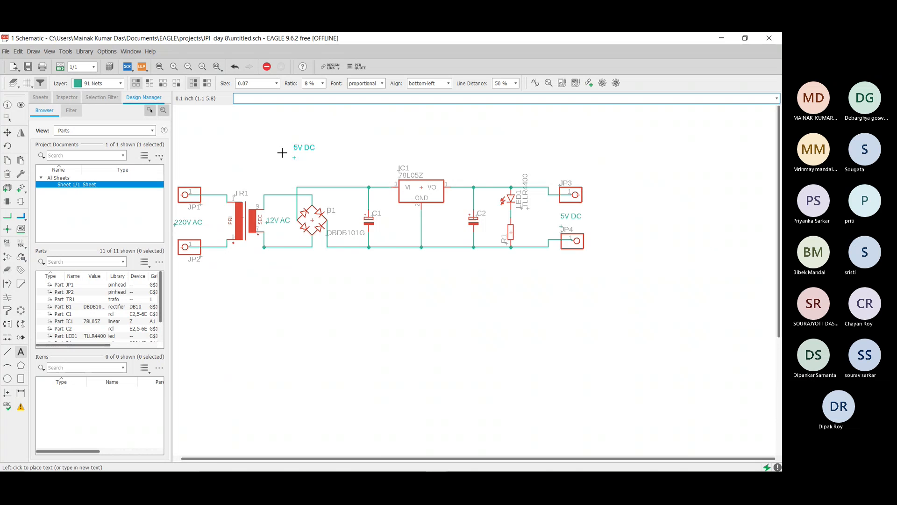
pyautogui.scroll(1, 281, 153)
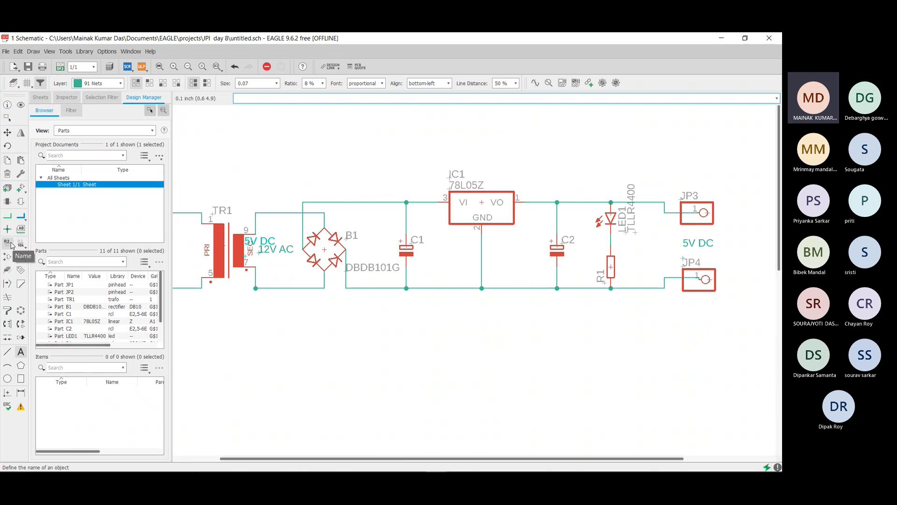
pyautogui.click(341, 213)
pyautogui.click(342, 159)
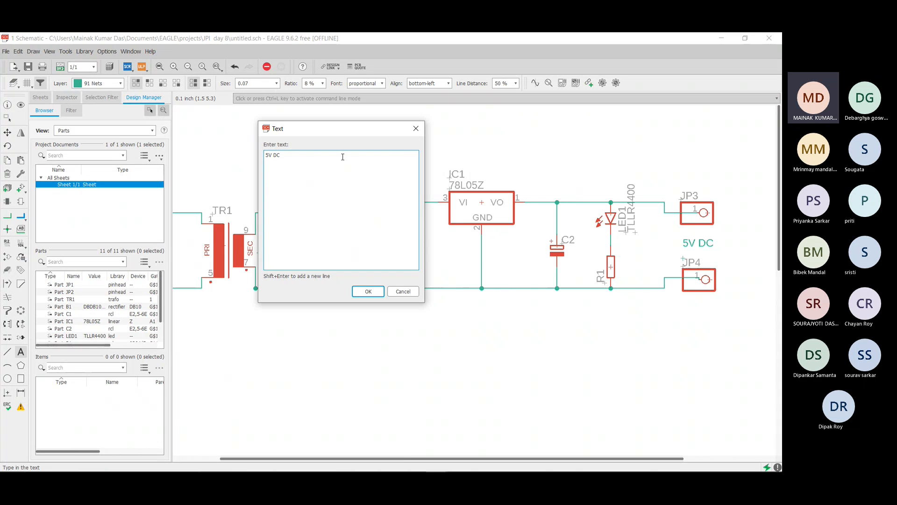
pyautogui.press('Left')
pyautogui.press('Left')
pyautogui.press('Left')
pyautogui.press('Left')
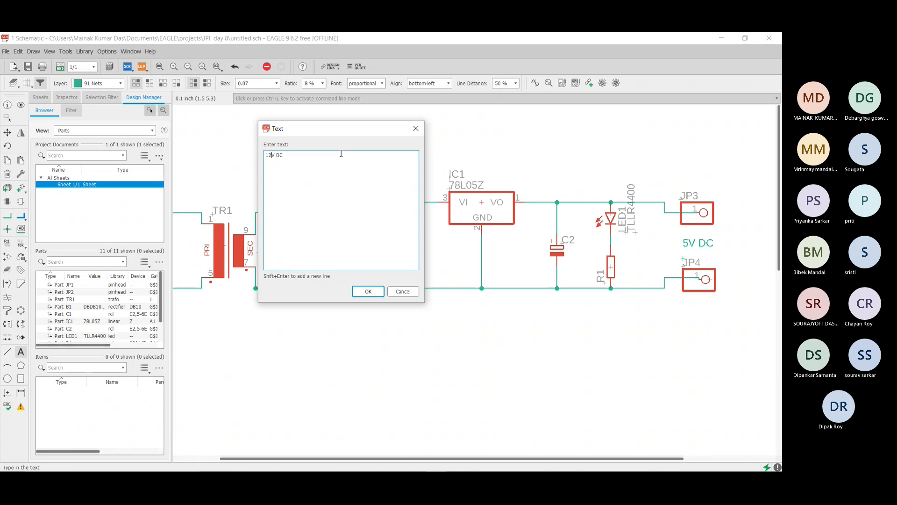
pyautogui.press('Return')
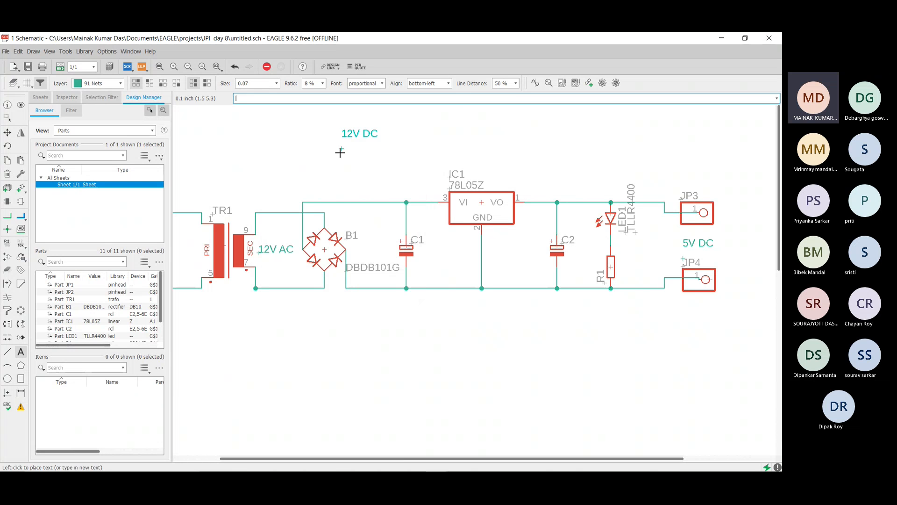
pyautogui.click(429, 267)
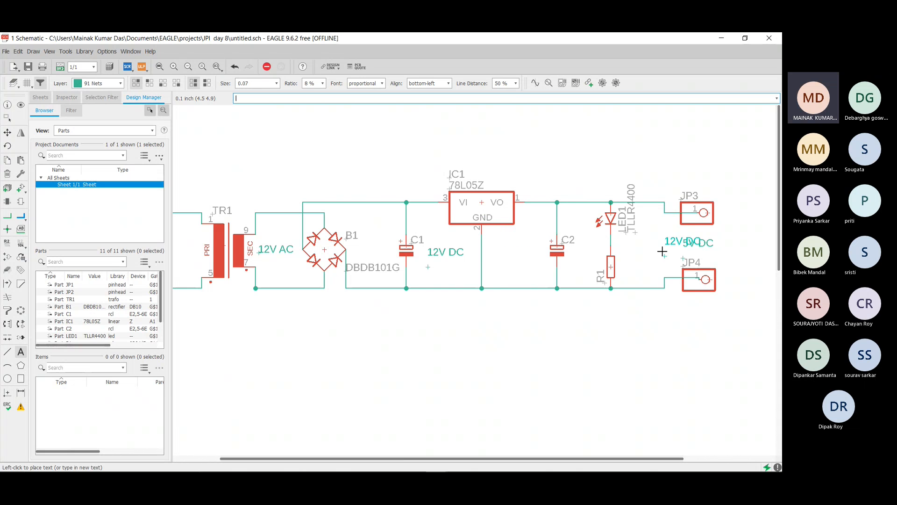
# - Change the label text to "5V DC" and place it between IC1's ground line and C2
pyautogui.press('Escape')
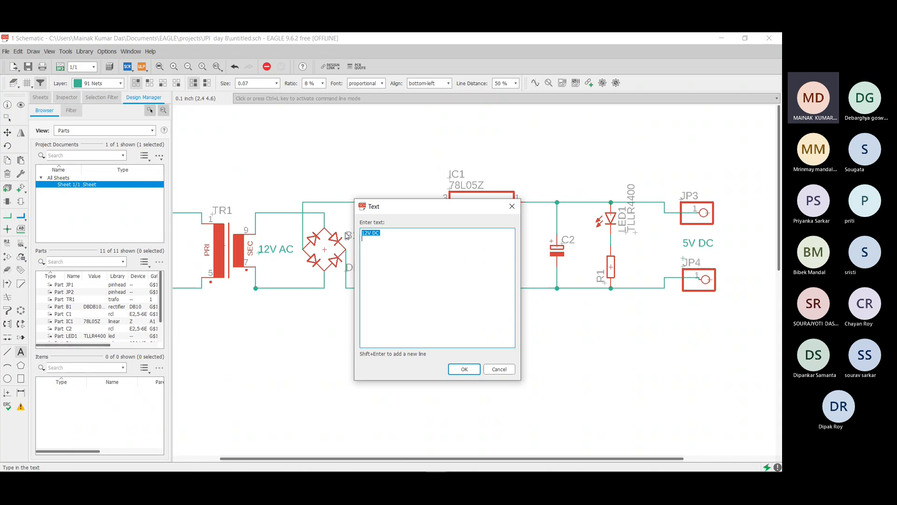
pyautogui.click(367, 234)
pyautogui.press('BackSpace')
pyautogui.press('BackSpace')
pyautogui.write('%')
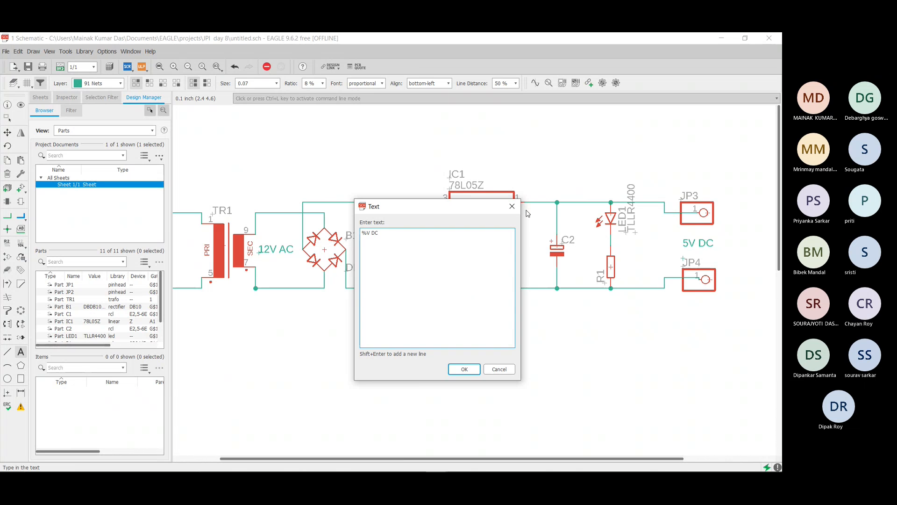
pyautogui.write('5')
pyautogui.press('Return')
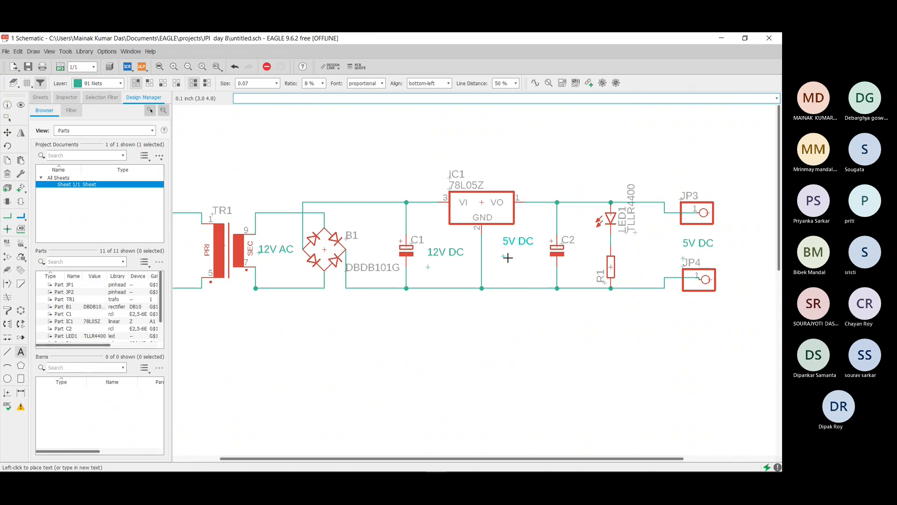
pyautogui.press('alt')
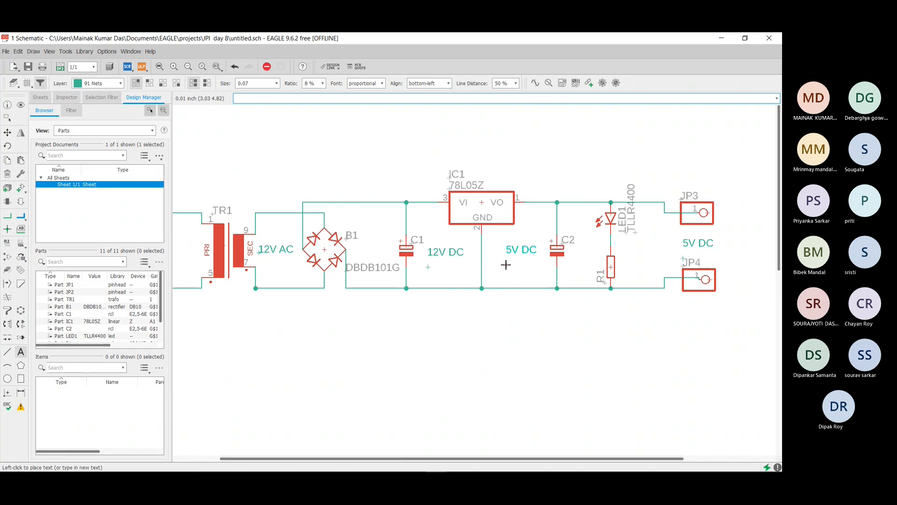
pyautogui.click(505, 265)
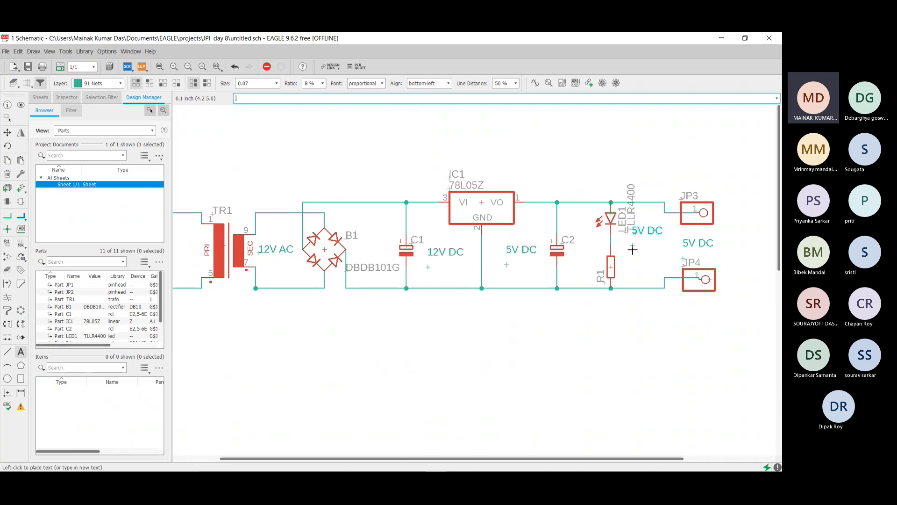
pyautogui.scroll(-8, 329, 255)
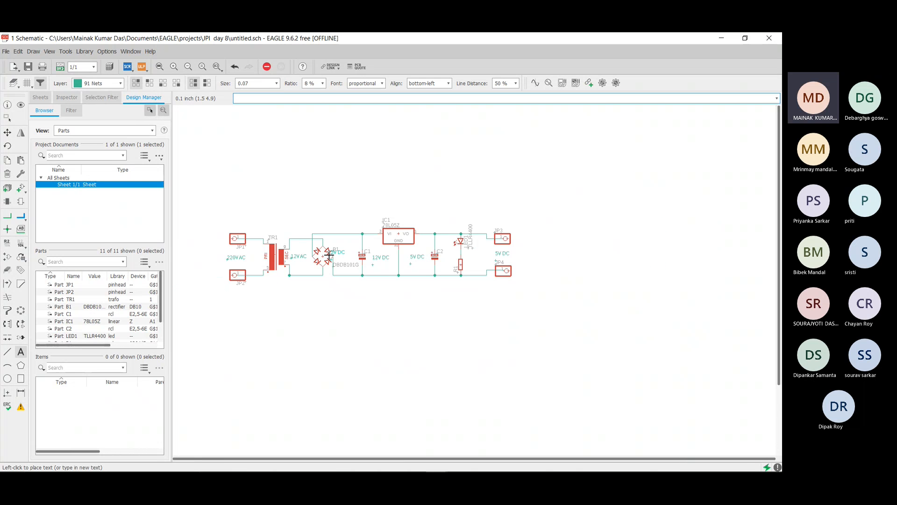
pyautogui.middleClick(330, 256)
pyautogui.click(401, 123)
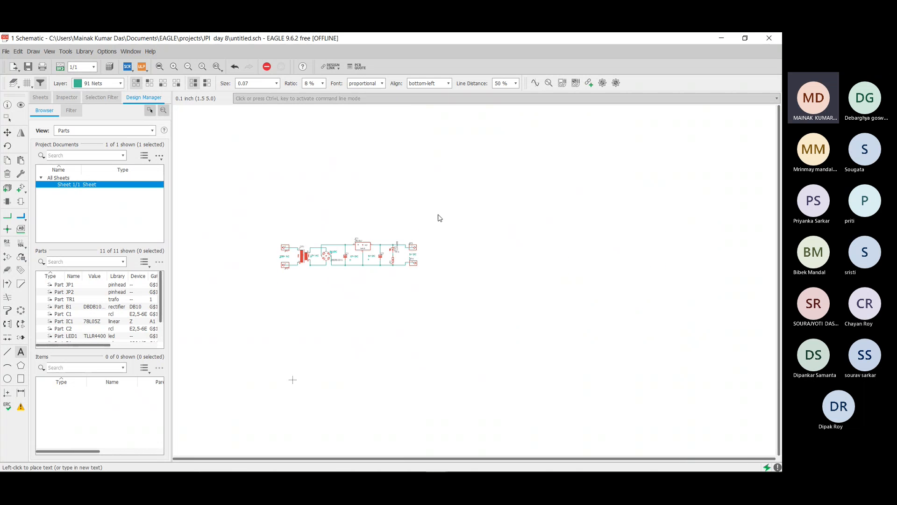
pyautogui.scroll(10, 372, 276)
pyautogui.scroll(2, 218, 214)
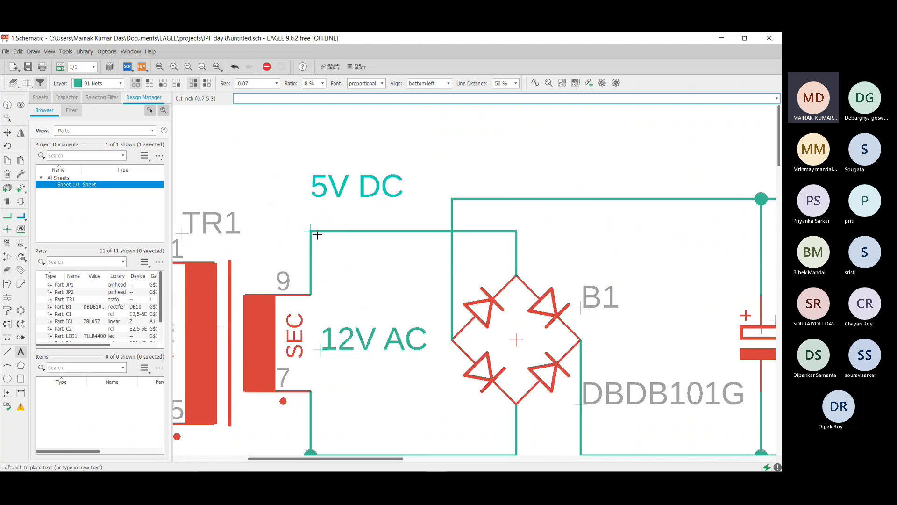
pyautogui.scroll(-6, 225, 215)
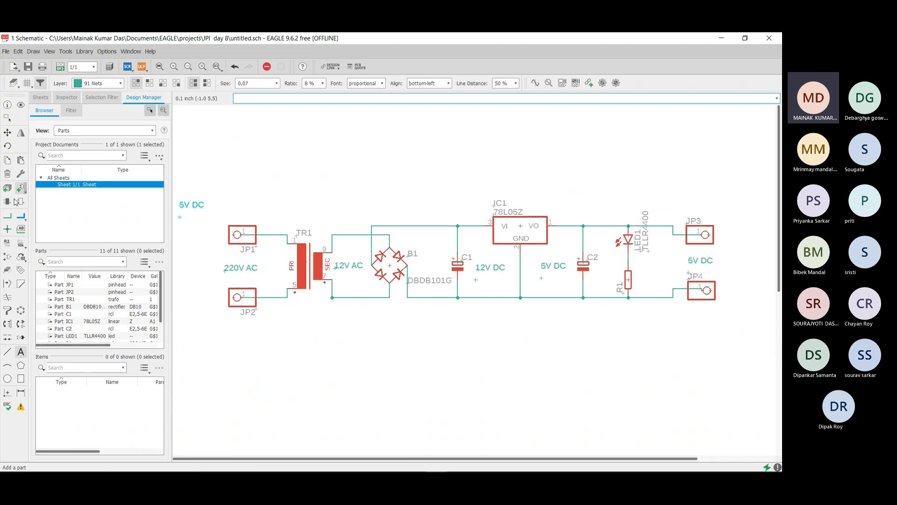
# - Delete the name and value labels beside bridge rectifier B1
pyautogui.click(7, 174)
pyautogui.scroll(4, 347, 240)
pyautogui.scroll(-5, 348, 238)
pyautogui.scroll(6, 424, 304)
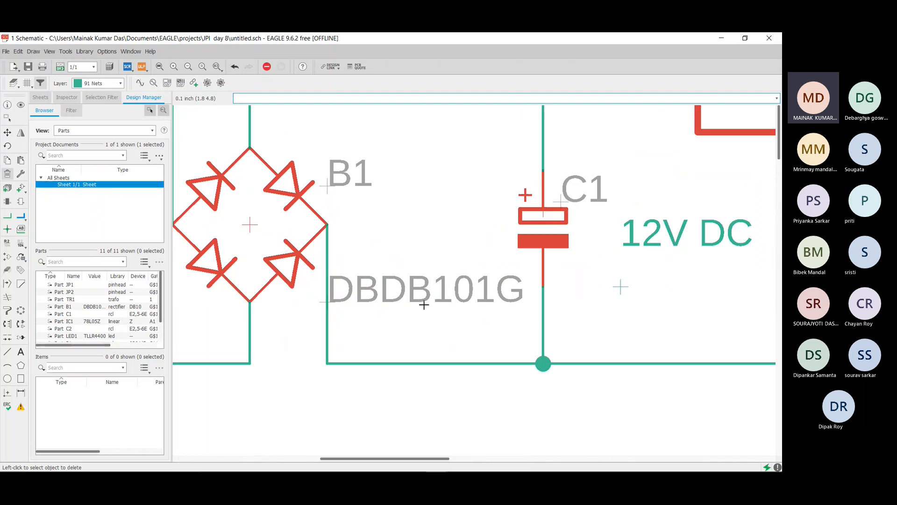
pyautogui.scroll(-2, 333, 300)
pyautogui.scroll(-3, 393, 292)
pyautogui.click(413, 220)
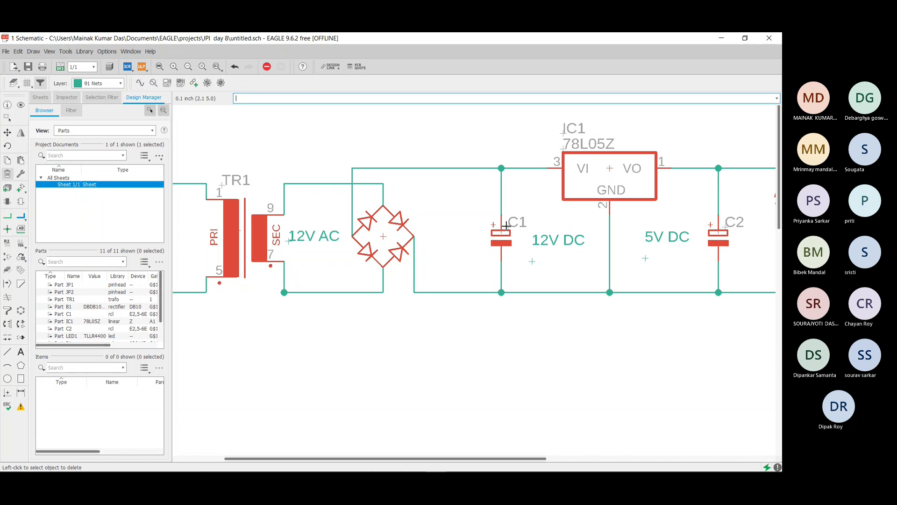
# - Inspect the whole schematic from the 220V AC input through the rectifier and regulator to the 5V DC output
pyautogui.scroll(-7, 677, 212)
pyautogui.scroll(4, 730, 199)
pyautogui.scroll(3, 684, 201)
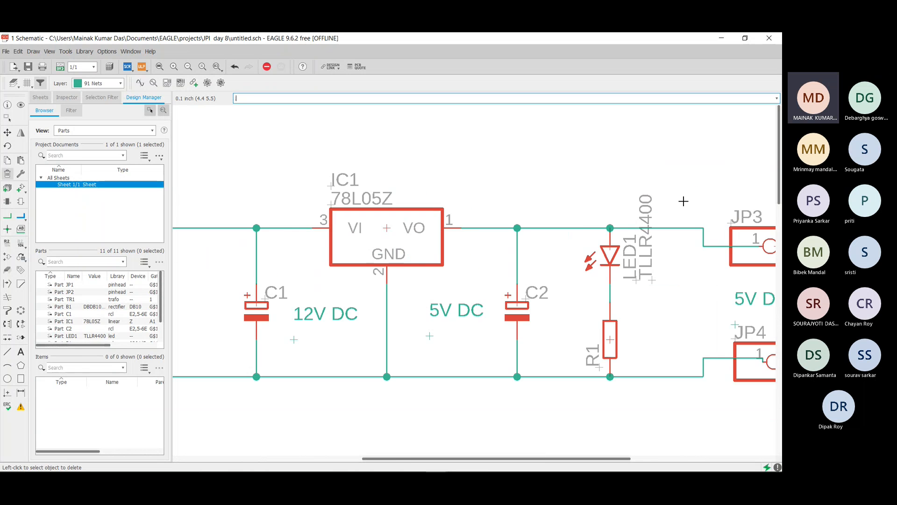
pyautogui.scroll(-3, 684, 201)
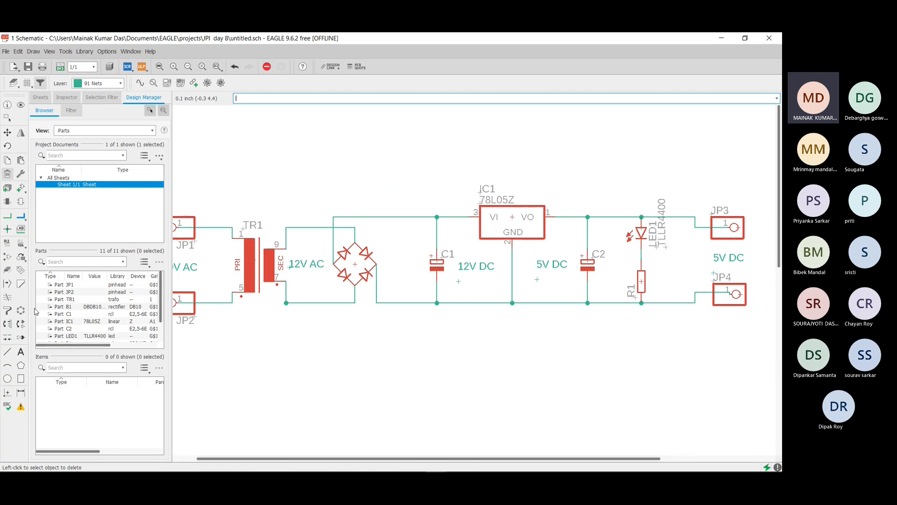
pyautogui.scroll(-3, 252, 280)
pyautogui.scroll(3, 228, 270)
pyautogui.scroll(3, 391, 278)
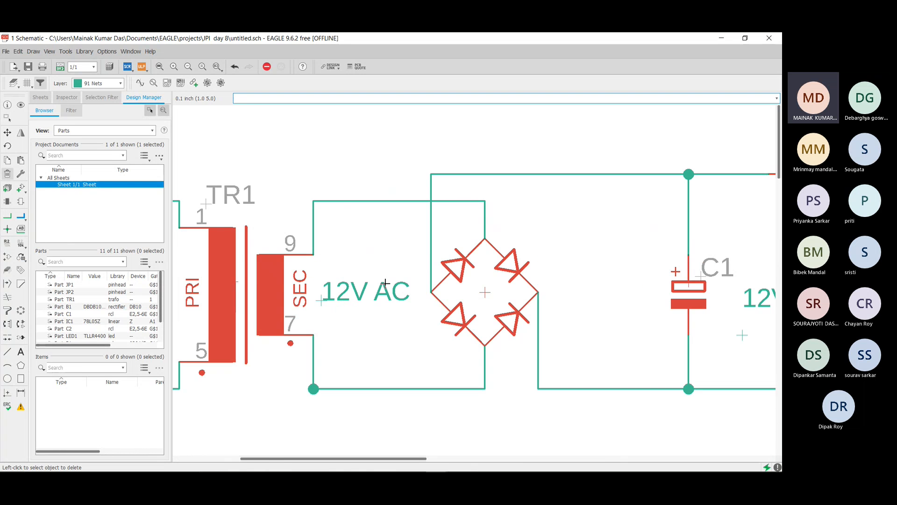
pyautogui.scroll(-5, 578, 284)
pyautogui.scroll(4, 600, 284)
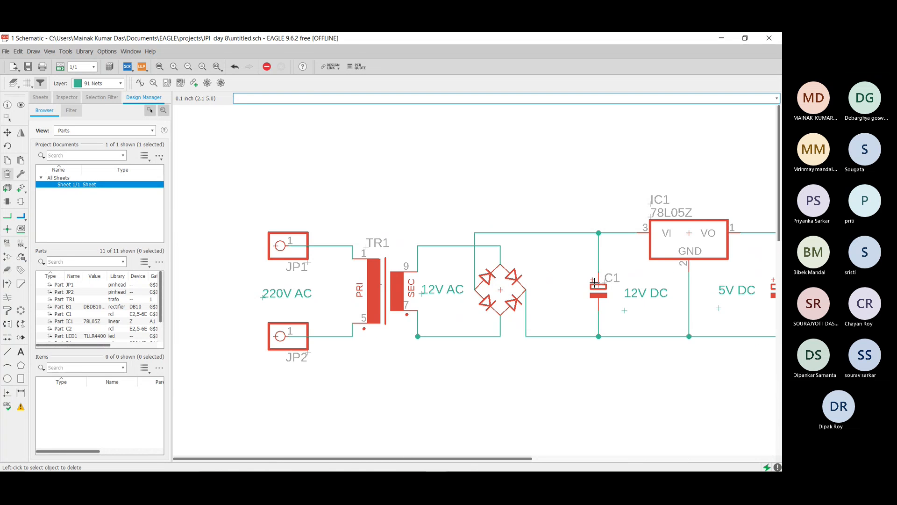
pyautogui.click(7, 173)
pyautogui.scroll(-6, 607, 280)
pyautogui.scroll(3, 738, 274)
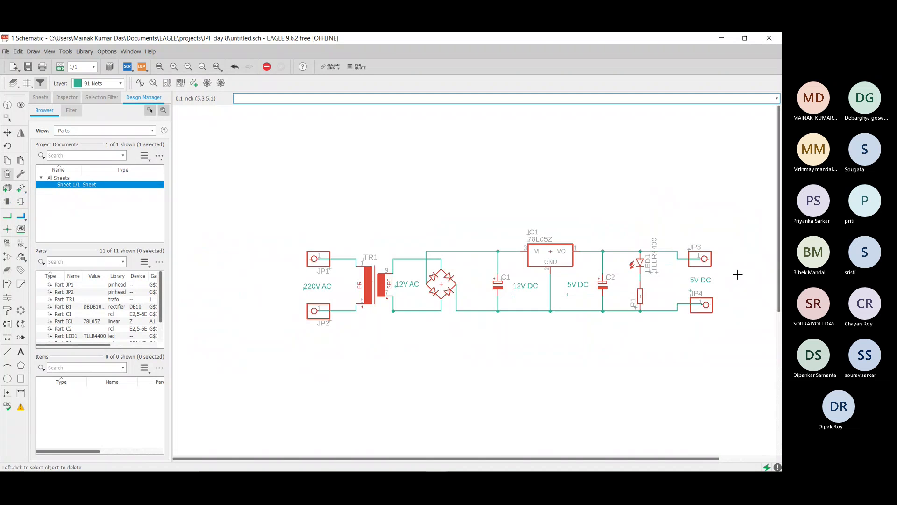
pyautogui.scroll(2, 737, 274)
pyautogui.scroll(-2, 374, 291)
pyautogui.scroll(2, 373, 291)
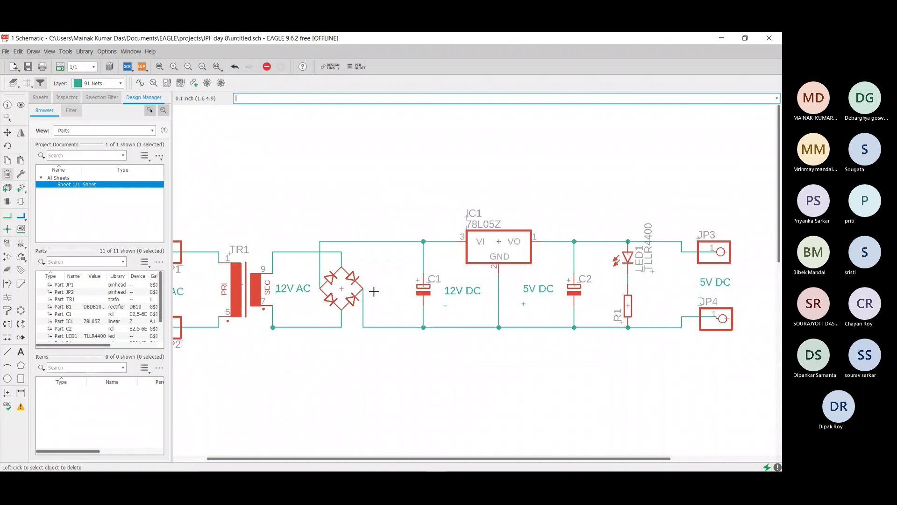
# - Search the part library for GND and place a ground symbol just below the lower rail under IC1
pyautogui.scroll(-1, 374, 291)
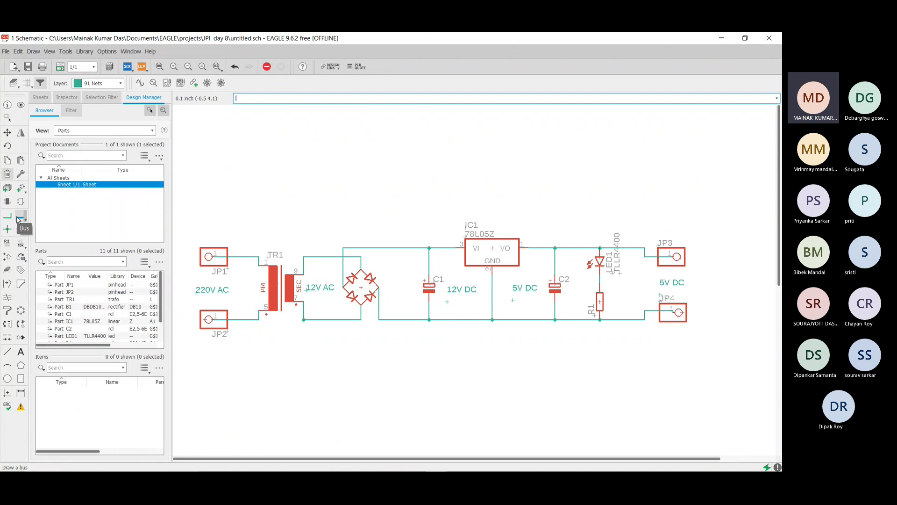
pyautogui.click(20, 188)
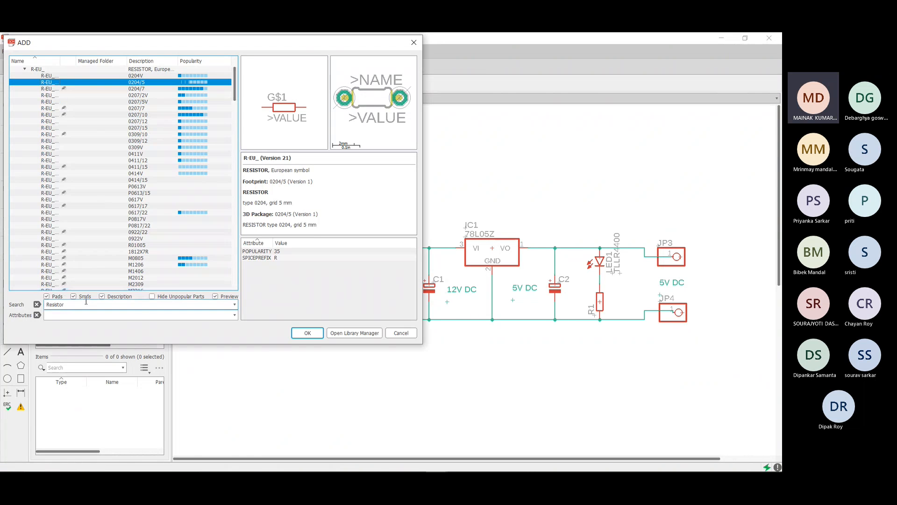
pyautogui.press('BackSpace')
pyautogui.press('BackSpace')
pyautogui.press('BackSpace')
pyautogui.press('BackSpace')
pyautogui.press('BackSpace')
pyautogui.press('BackSpace')
pyautogui.press('BackSpace')
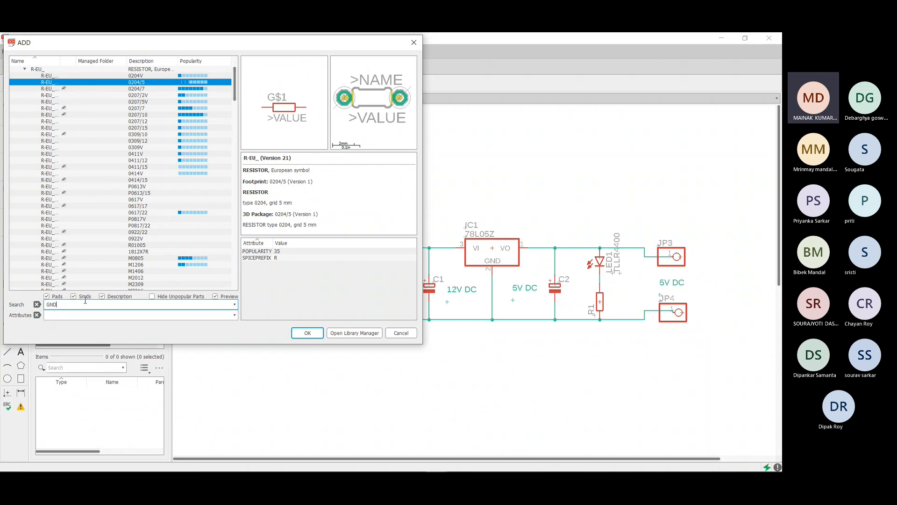
pyautogui.write('GND')
pyautogui.press('Return')
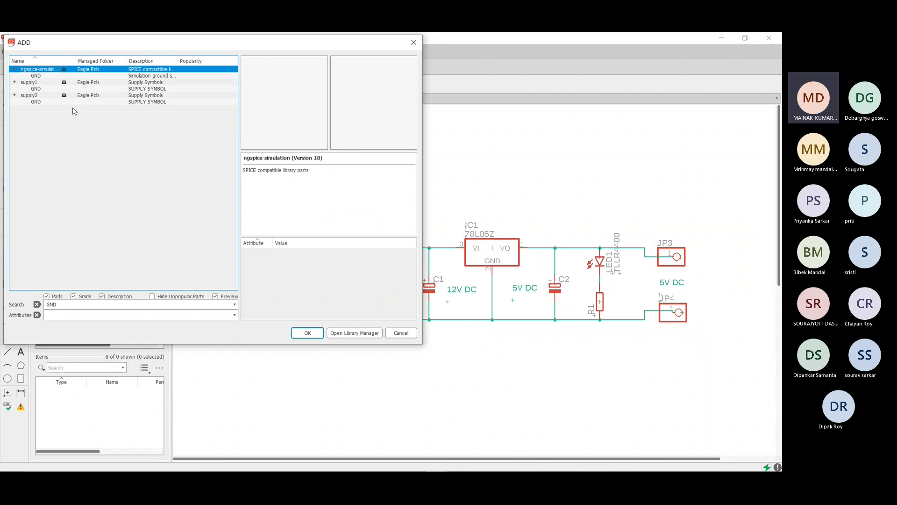
pyautogui.click(308, 331)
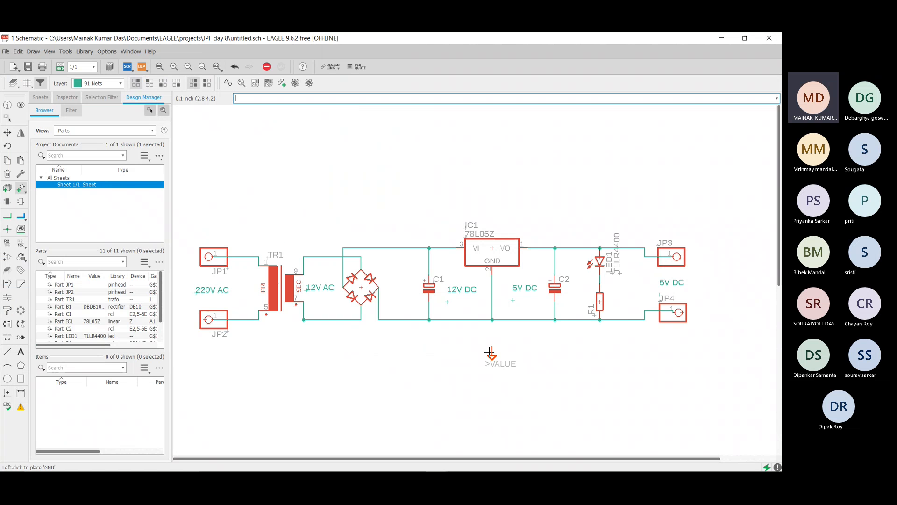
pyautogui.click(489, 342)
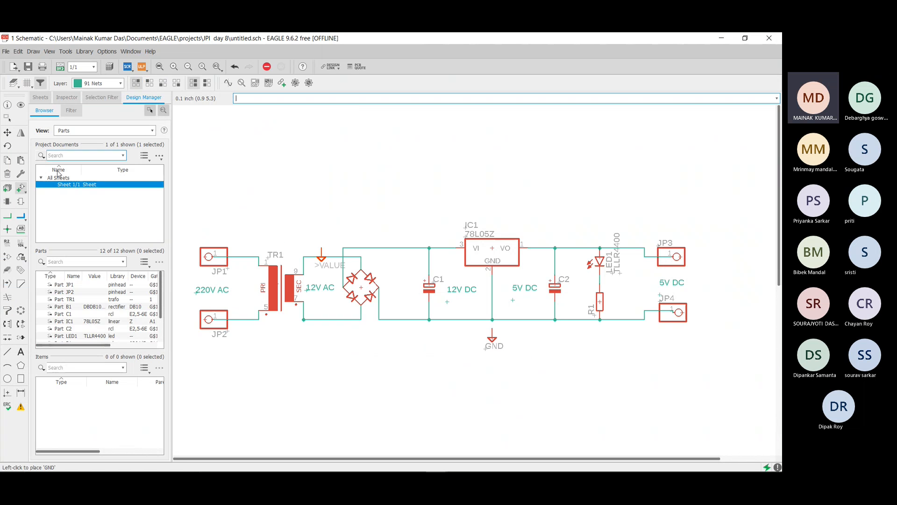
# - Draw a net from the lower rail junction under IC1's GND pin down to the ground symbol
pyautogui.click(12, 216)
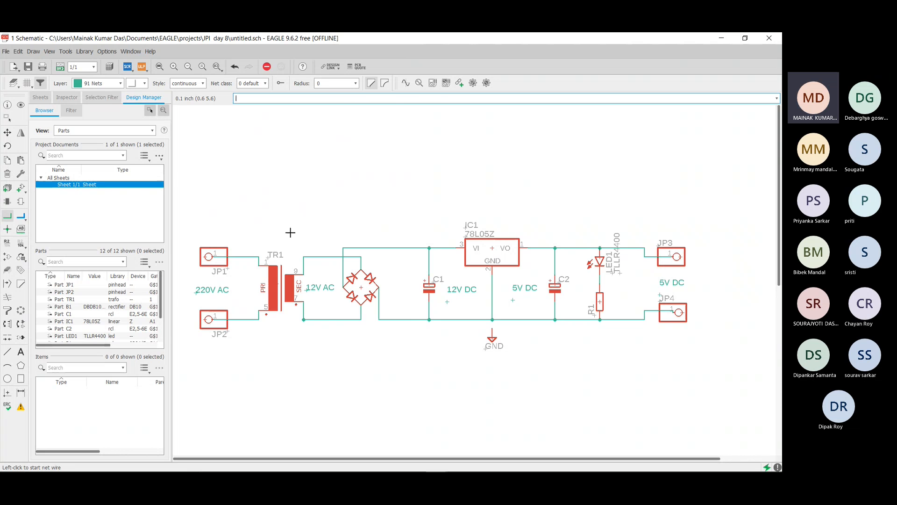
pyautogui.click(492, 322)
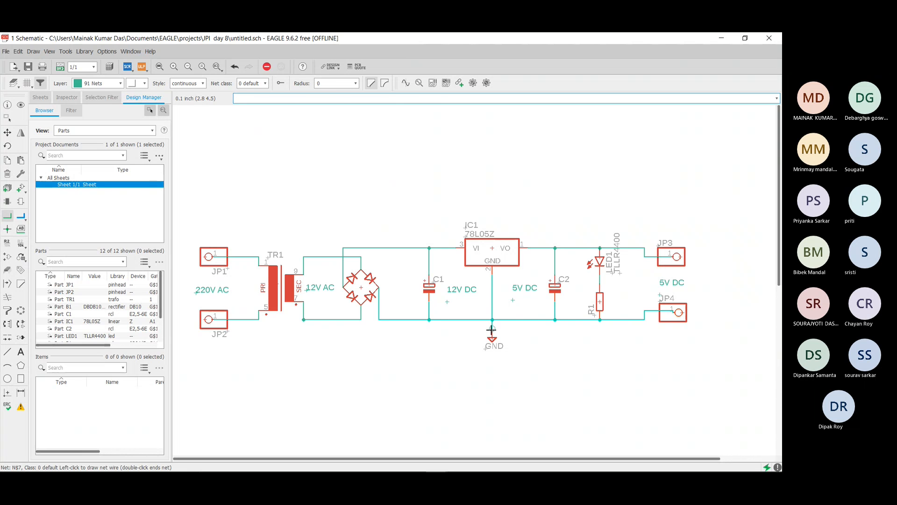
pyautogui.click(491, 332)
pyautogui.click(506, 347)
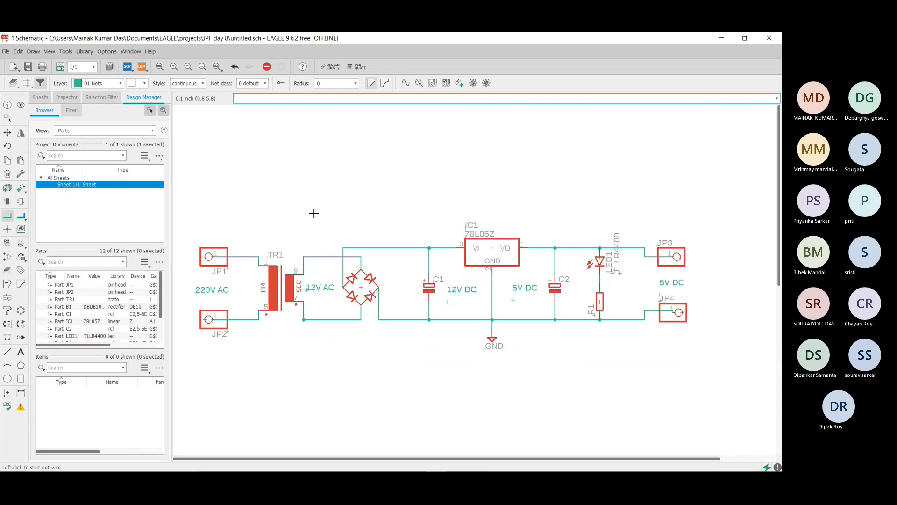
# - Set the value of capacitor C1 to 1000uf
pyautogui.scroll(-3, 316, 196)
pyautogui.scroll(4, 317, 197)
pyautogui.scroll(-3, 317, 197)
pyautogui.scroll(3, 314, 201)
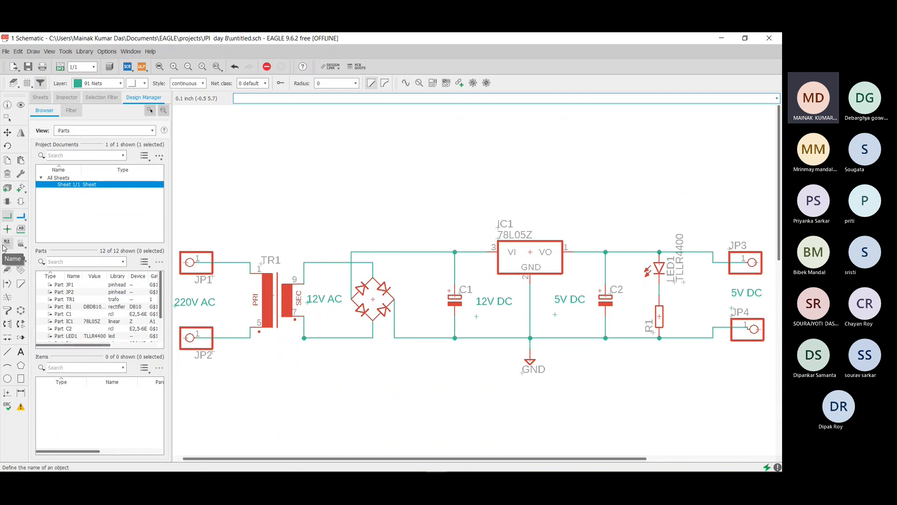
pyautogui.click(20, 243)
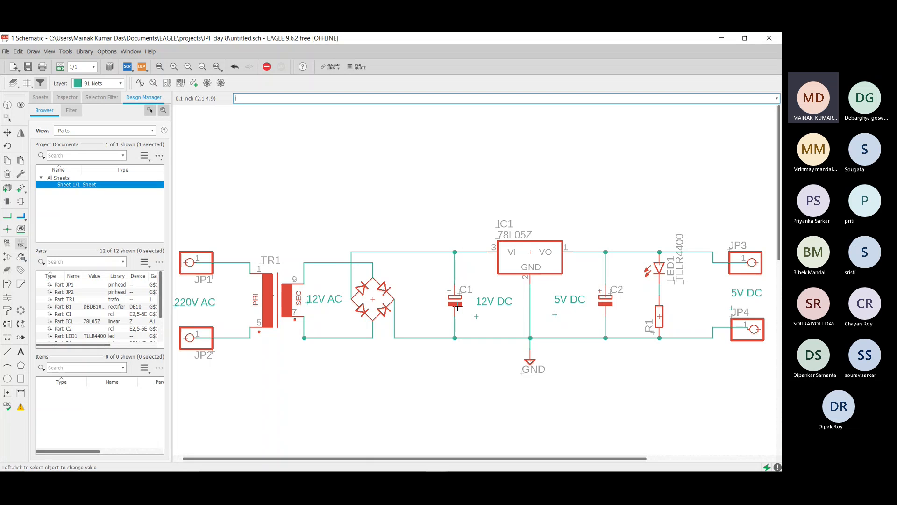
pyautogui.click(453, 294)
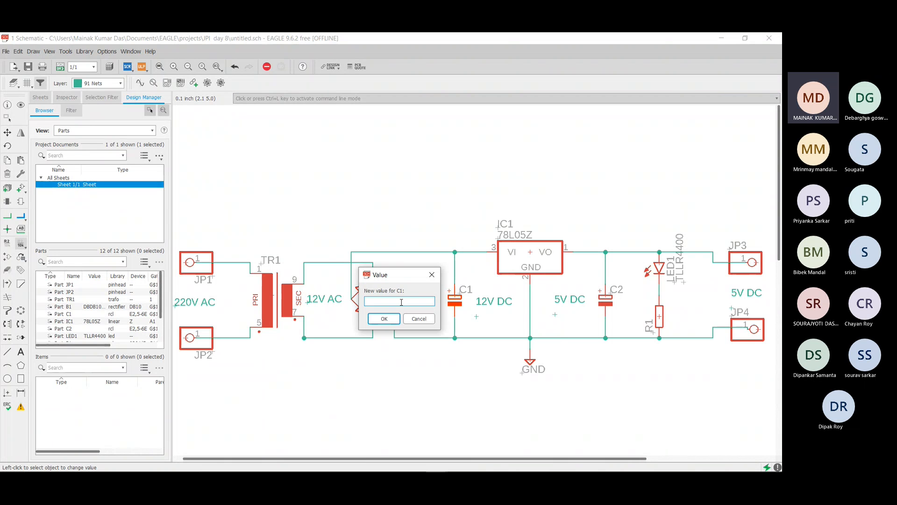
pyautogui.write('1000uf')
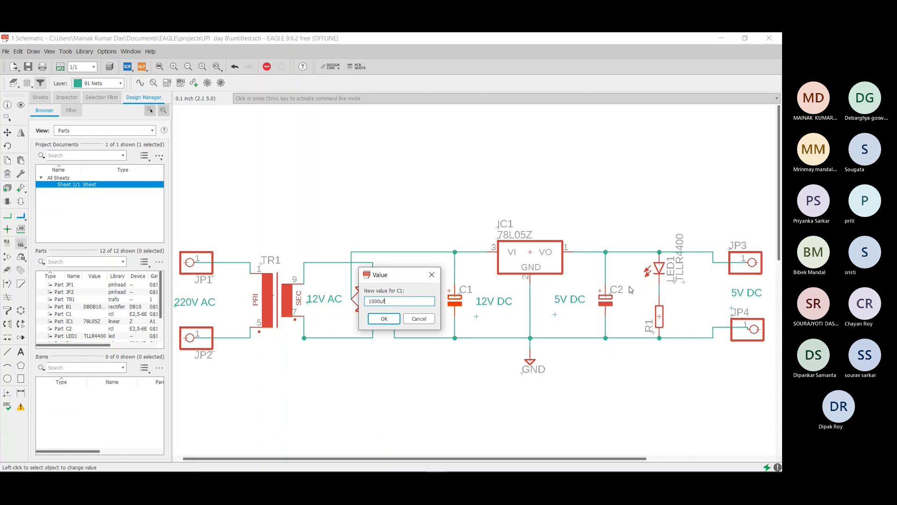
pyautogui.click(390, 318)
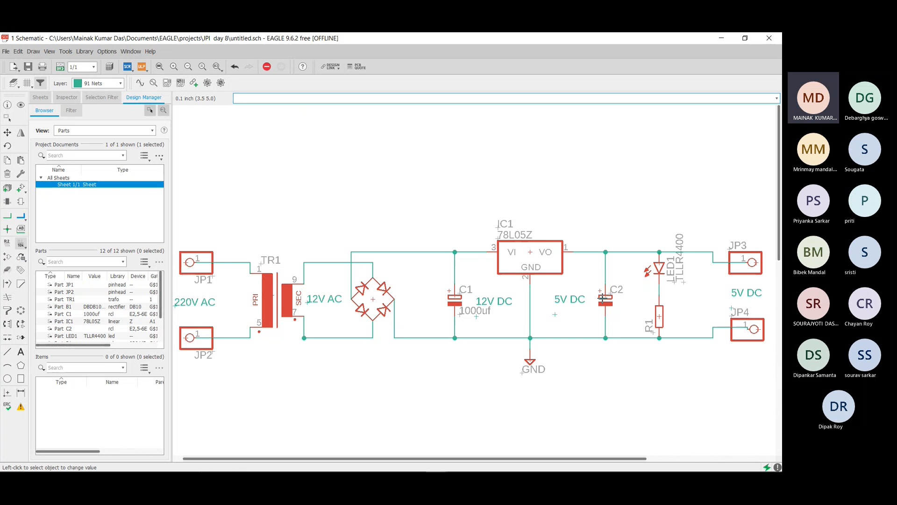
# - Set the value of capacitor C2 to 1000uf
pyautogui.click(603, 297)
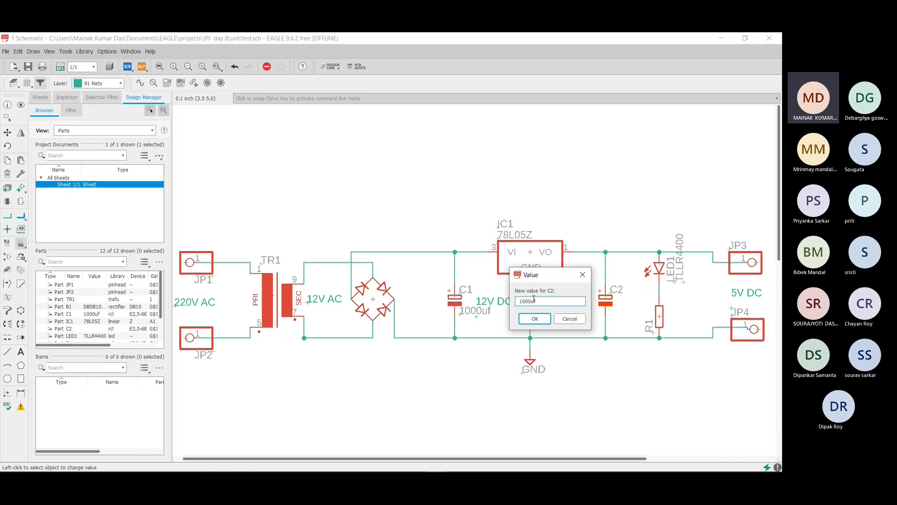
pyautogui.write('uf')
pyautogui.press('Return')
# - Set the value of resistor R1 to 1K
pyautogui.scroll(-1, 613, 300)
pyautogui.scroll(4, 614, 299)
pyautogui.scroll(-5, 613, 300)
pyautogui.scroll(4, 614, 300)
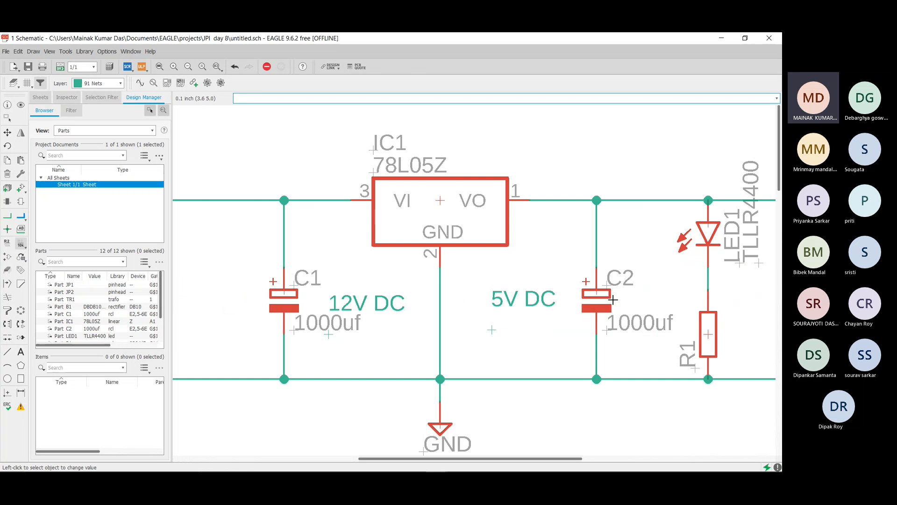
pyautogui.scroll(-4, 613, 300)
pyautogui.scroll(2, 686, 334)
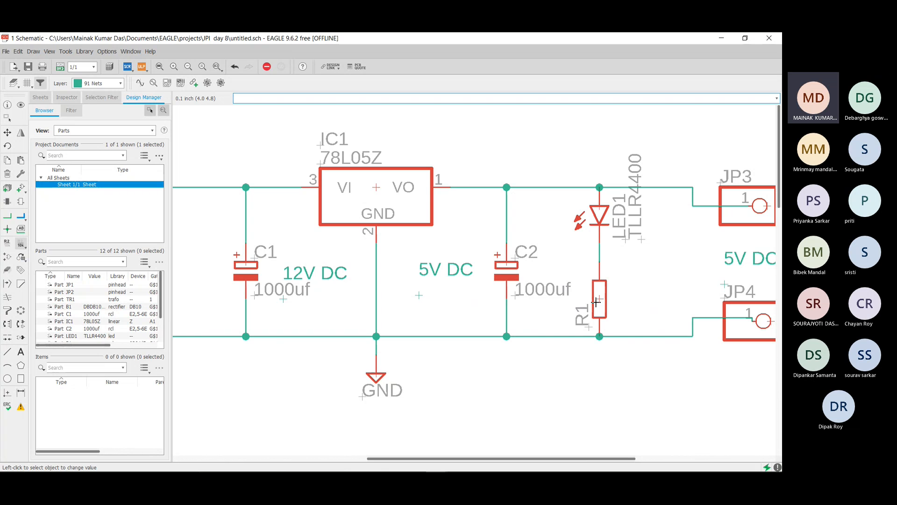
pyautogui.click(601, 299)
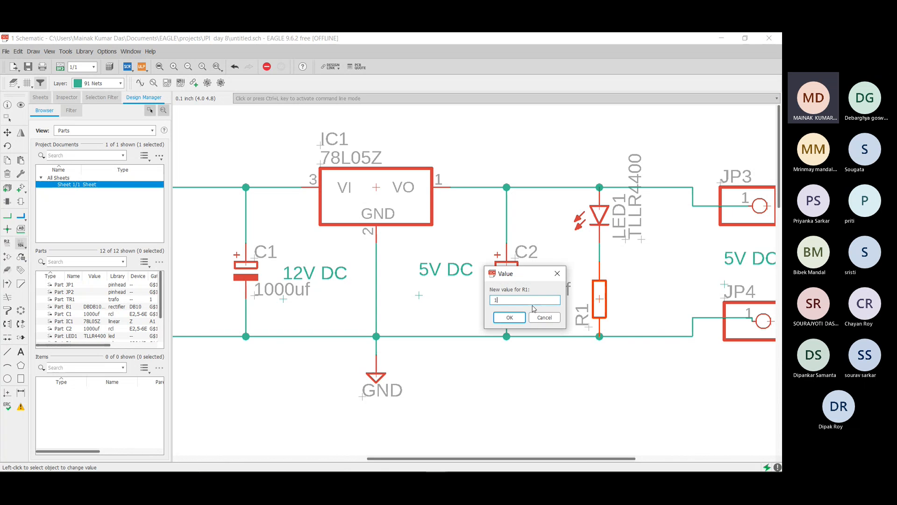
pyautogui.press('BackSpace')
pyautogui.write('K')
pyautogui.press('Return')
# - Switch from the schematic to its linked board layout and save the board file
pyautogui.scroll(-6, 551, 225)
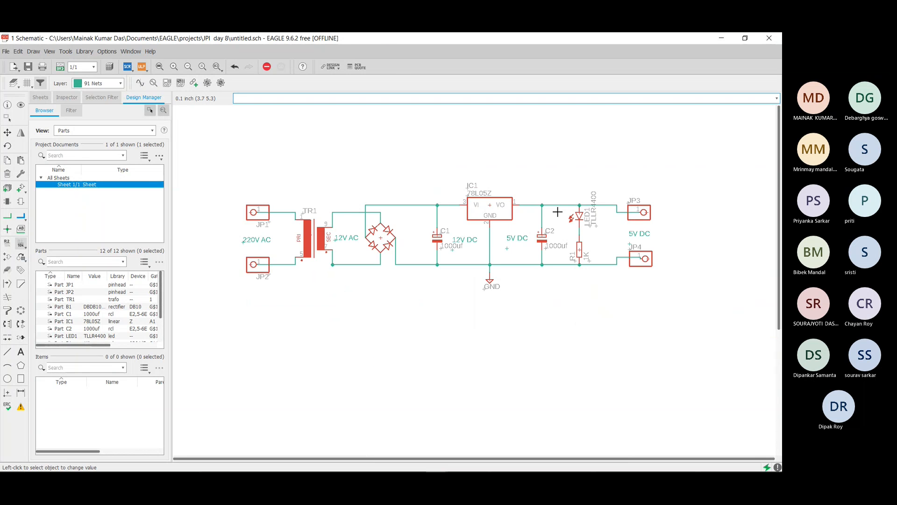
pyautogui.scroll(4, 531, 194)
pyautogui.scroll(-2, 521, 181)
pyautogui.scroll(3, 552, 205)
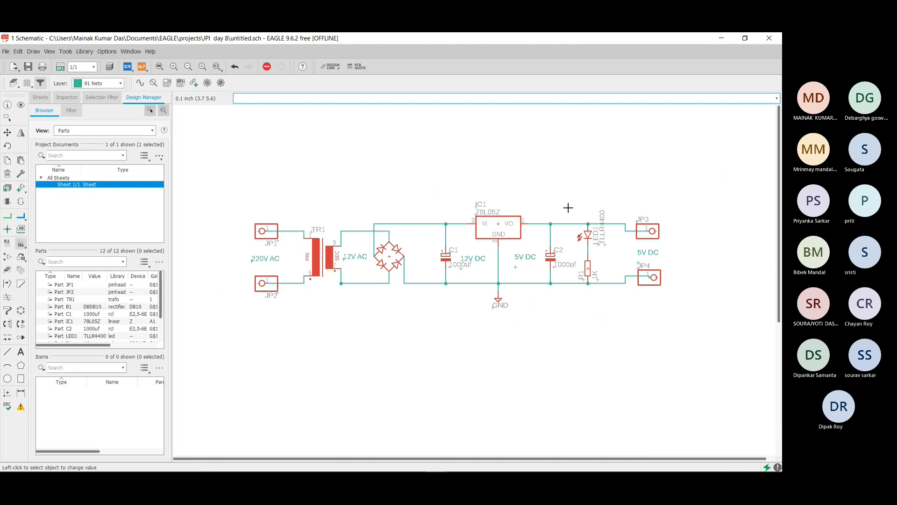
pyautogui.scroll(1, 418, 203)
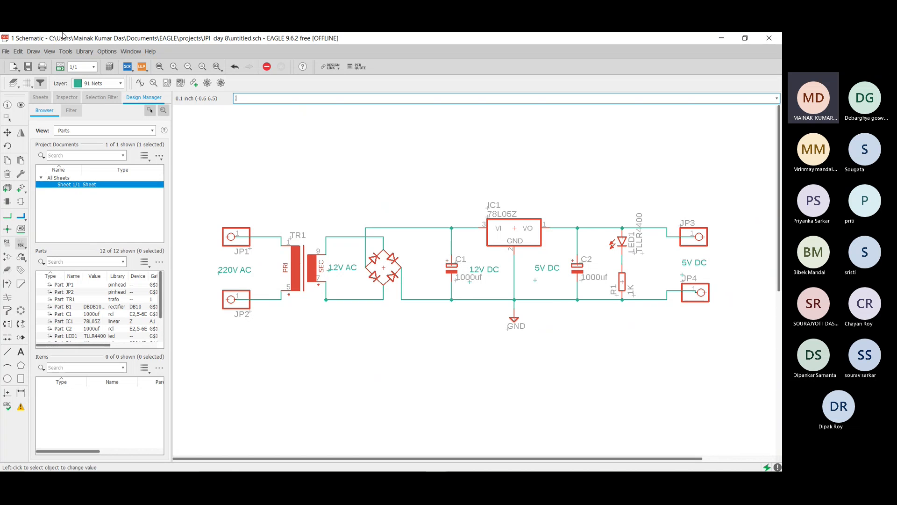
pyautogui.click(60, 67)
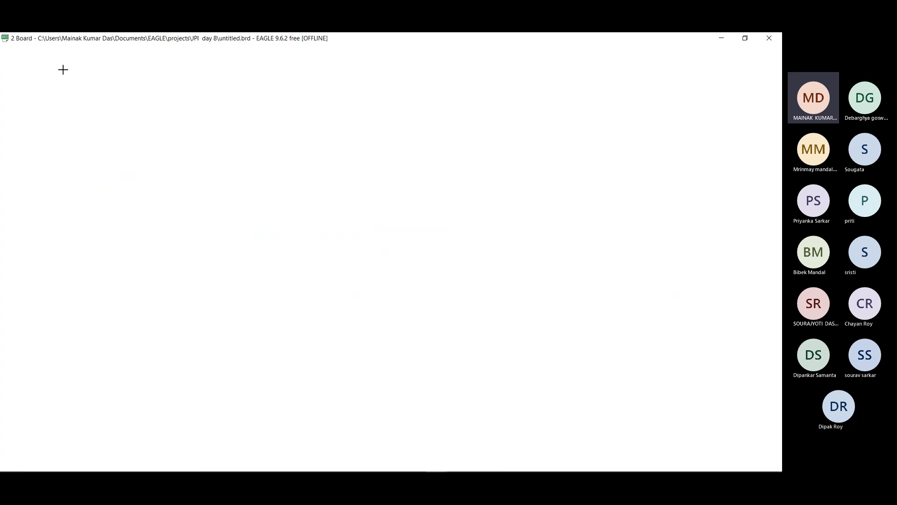
pyautogui.scroll(-6, 354, 255)
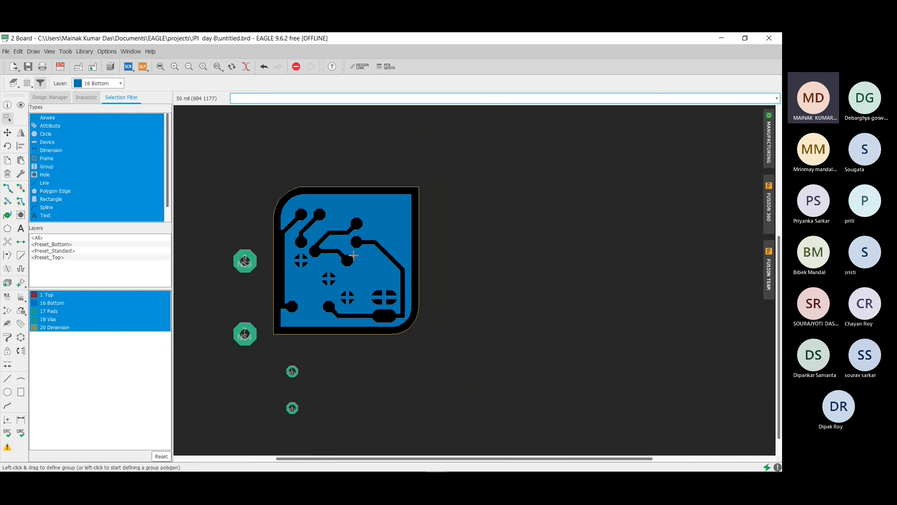
pyautogui.scroll(3, 325, 254)
pyautogui.scroll(-5, 311, 256)
pyautogui.scroll(2, 248, 251)
pyautogui.scroll(2, 248, 252)
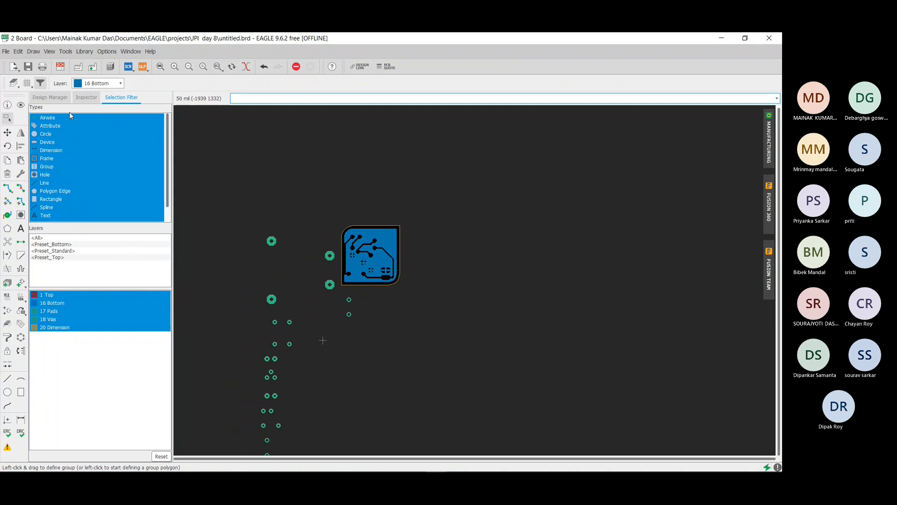
pyautogui.click(5, 52)
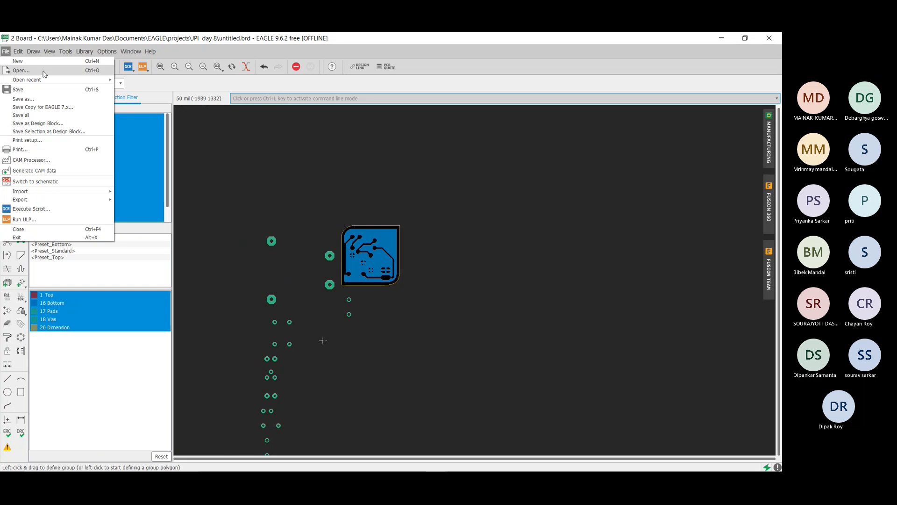
pyautogui.click(25, 90)
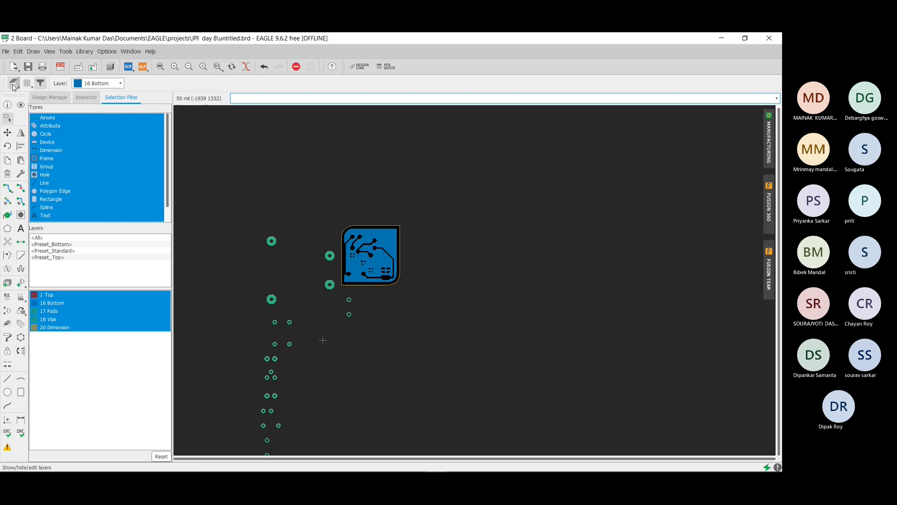
# - Make all board layers visible, including Unrouted, tPlace and bPlace
pyautogui.click(13, 84)
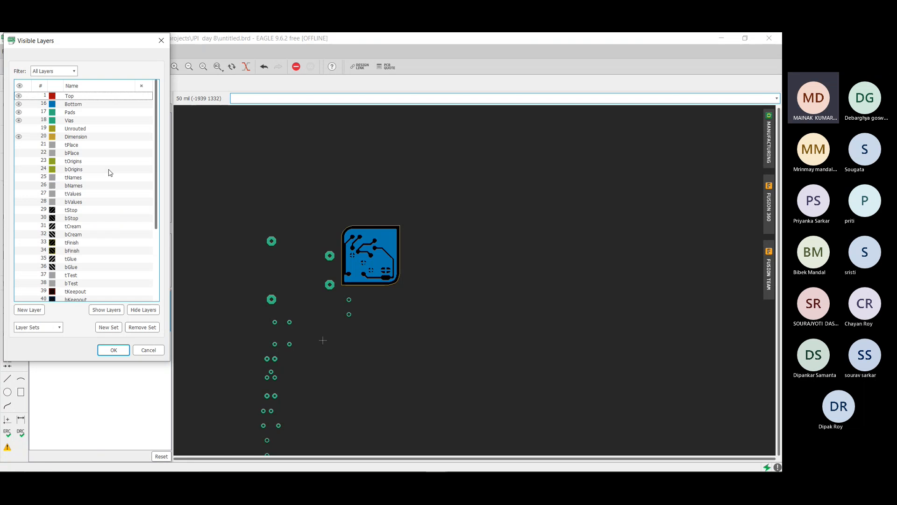
pyautogui.click(19, 130)
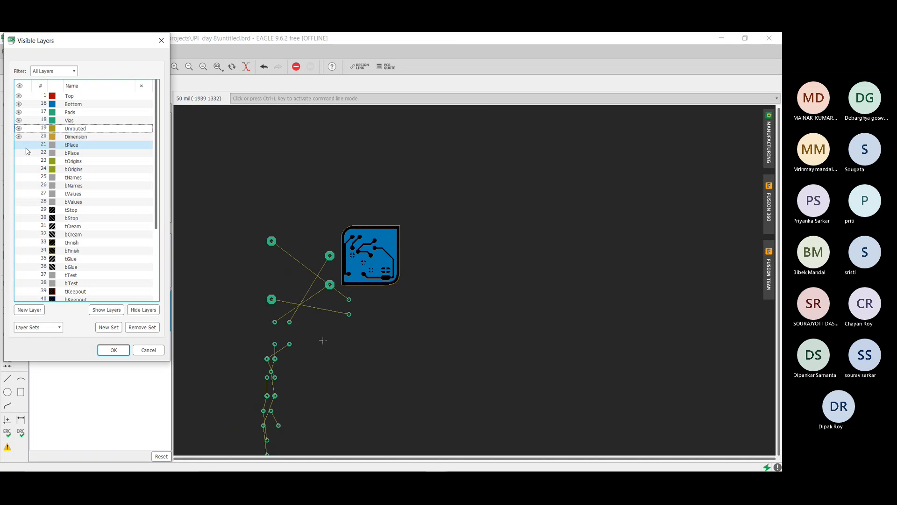
pyautogui.click(19, 145)
pyautogui.click(19, 153)
pyautogui.moveTo(18, 165); pyautogui.dragTo(74, 298)
pyautogui.click(106, 310)
pyautogui.click(114, 350)
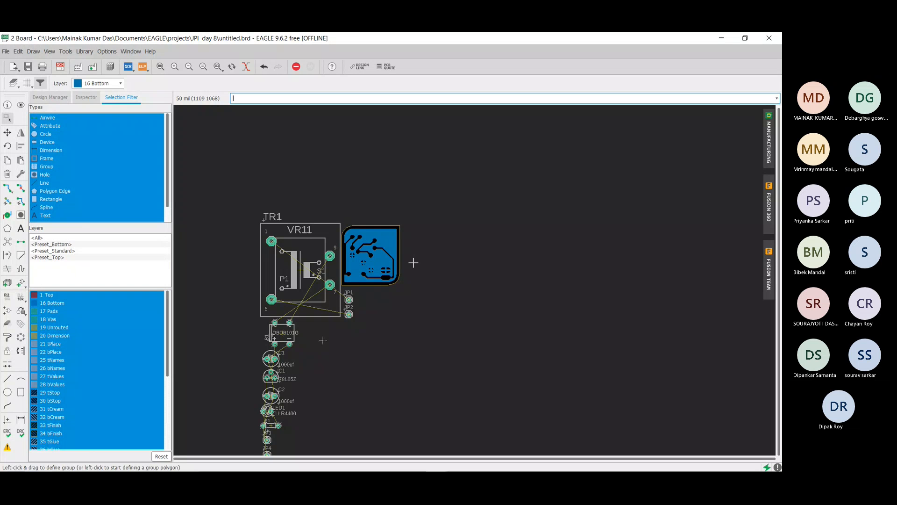
# - Widen the board outline by moving its right edge outwards, well clear of transformer TR1
pyautogui.scroll(2, 411, 252)
pyautogui.scroll(-3, 397, 290)
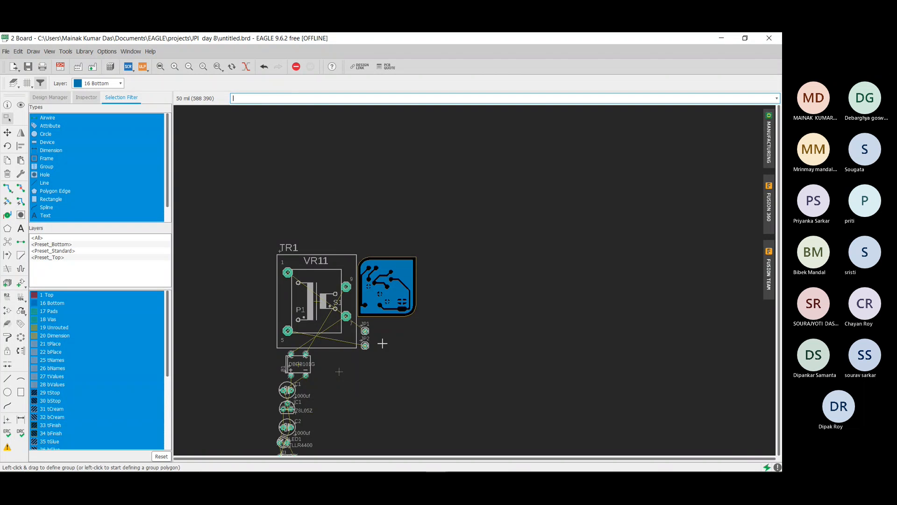
pyautogui.scroll(4, 382, 341)
pyautogui.scroll(-2, 385, 337)
pyautogui.scroll(2, 381, 333)
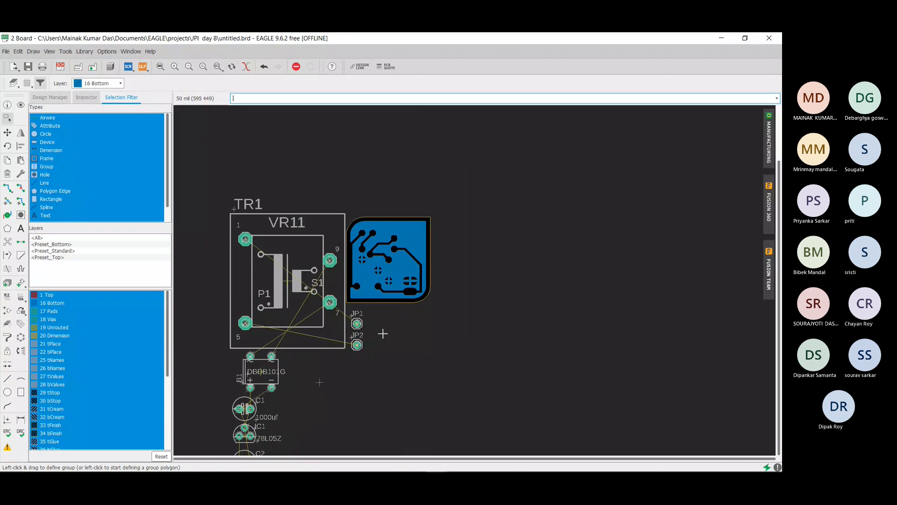
pyautogui.click(436, 293)
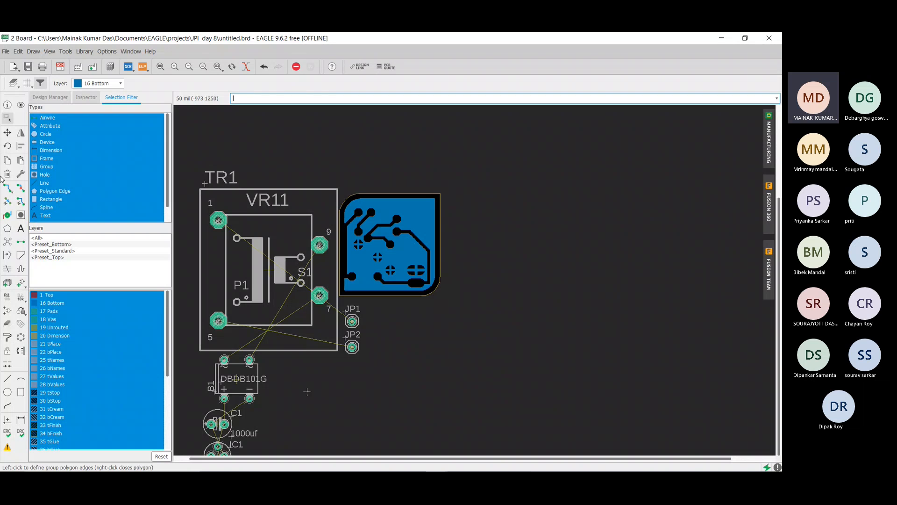
pyautogui.click(7, 132)
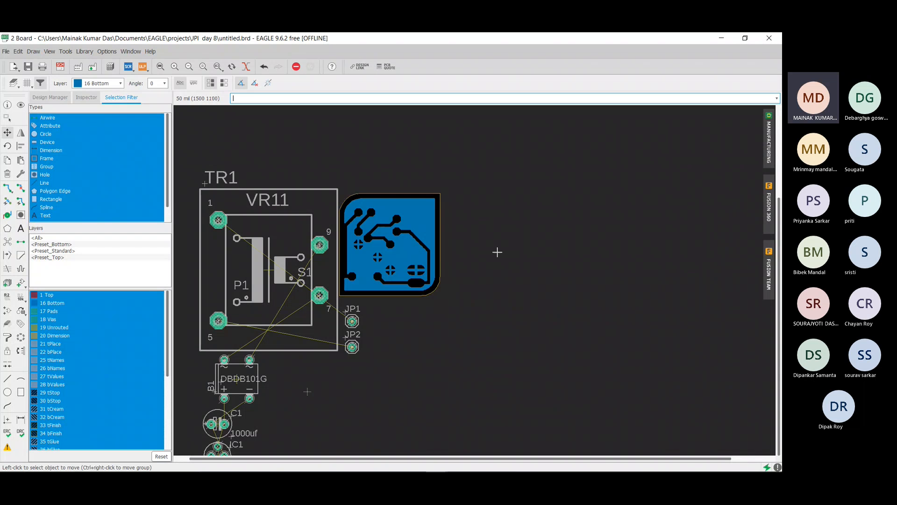
pyautogui.click(440, 250)
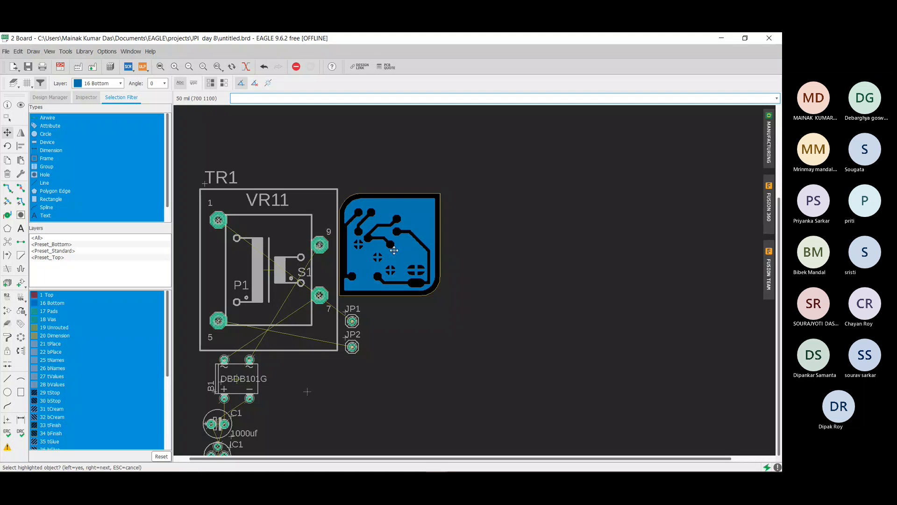
pyautogui.click(393, 192)
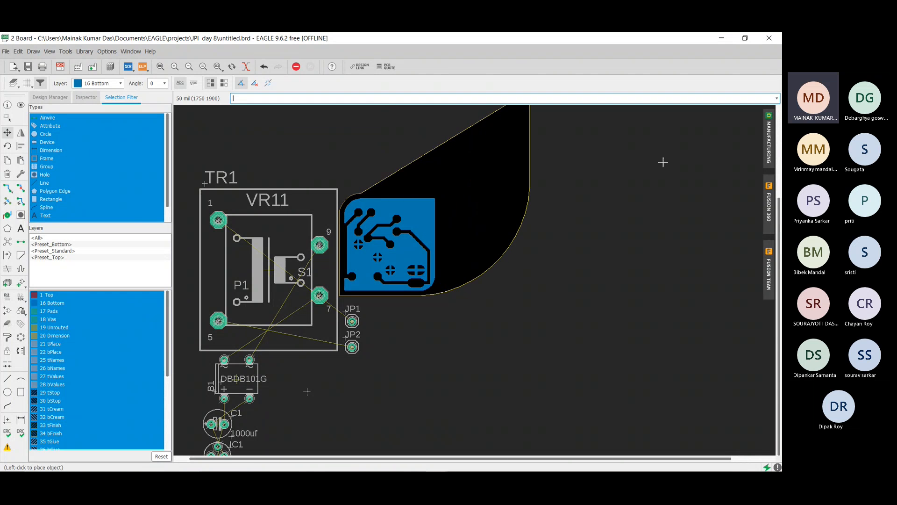
pyautogui.click(728, 262)
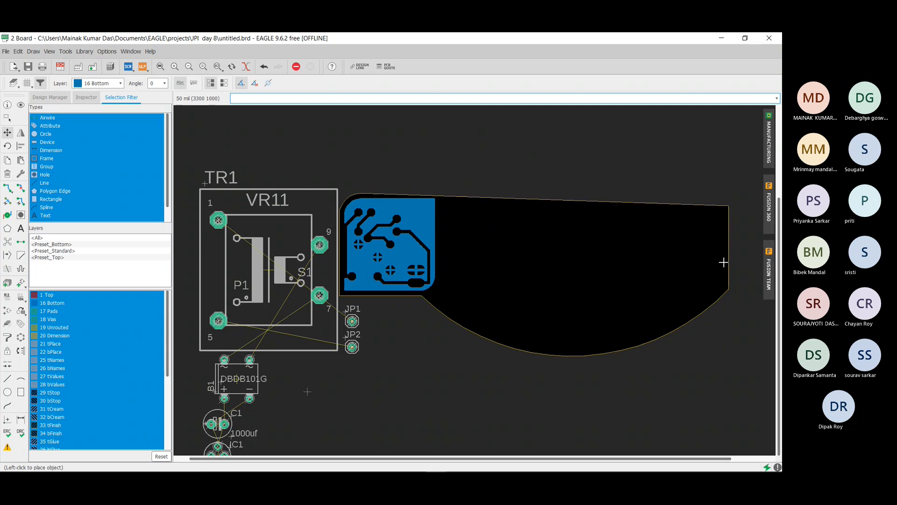
# - Move the lower edge of the GND polygon down slightly
pyautogui.click(418, 296)
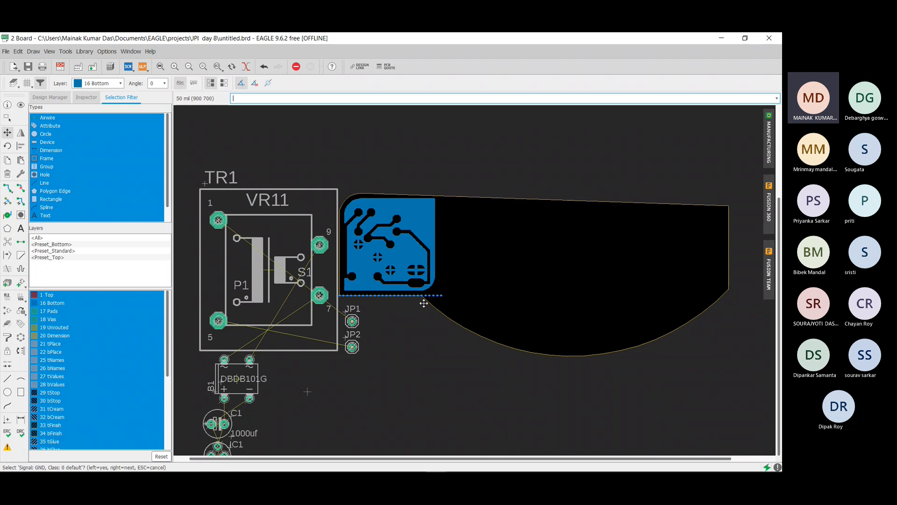
pyautogui.click(424, 303)
pyautogui.click(438, 309)
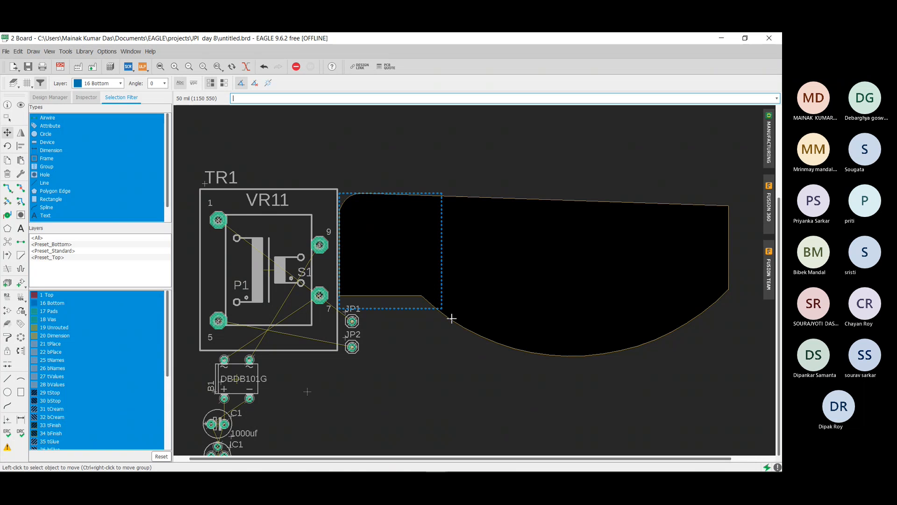
# - Lengthen the board outline in stages by moving its lower edge far down, below the column of components
pyautogui.click(451, 318)
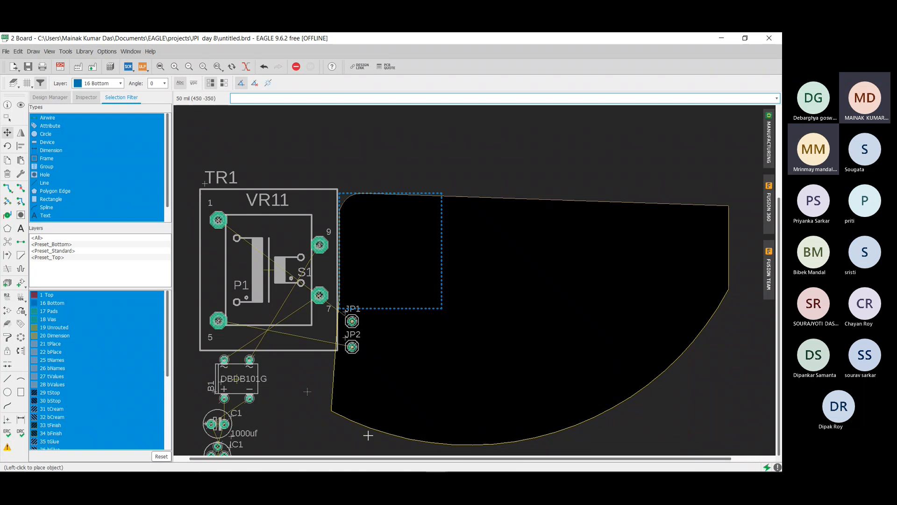
pyautogui.click(371, 446)
pyautogui.scroll(-2, 480, 415)
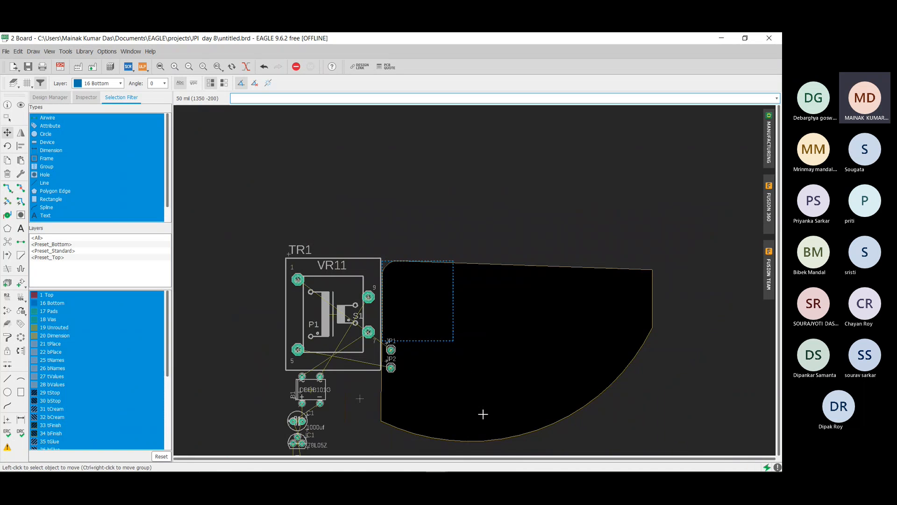
pyautogui.scroll(-3, 483, 414)
pyautogui.scroll(3, 595, 456)
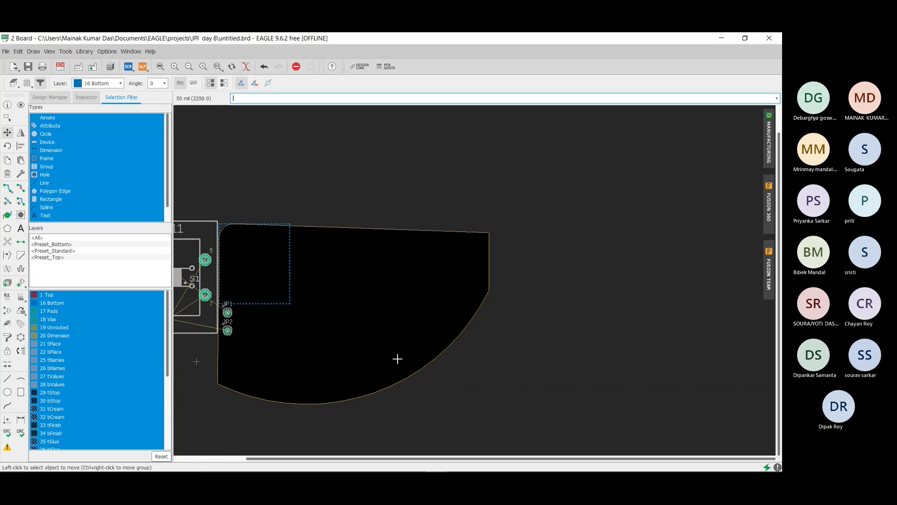
pyautogui.click(427, 365)
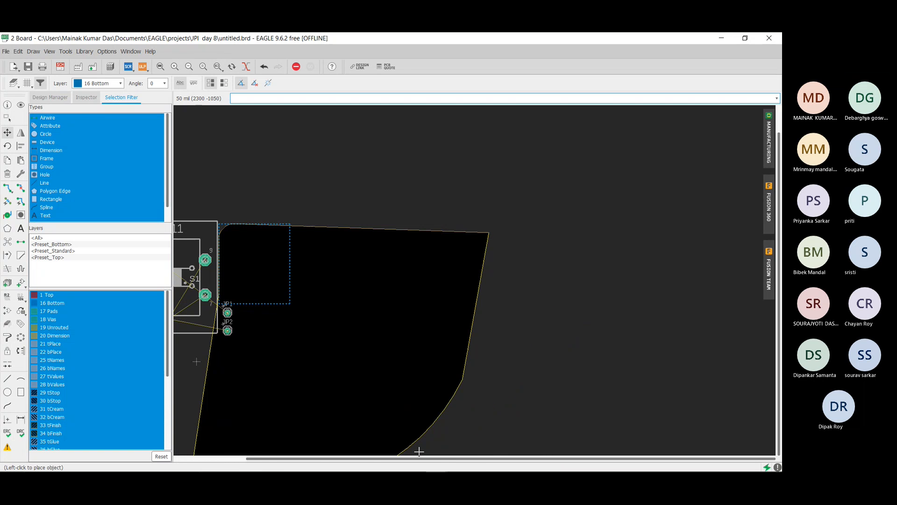
pyautogui.click(341, 450)
pyautogui.scroll(-4, 461, 315)
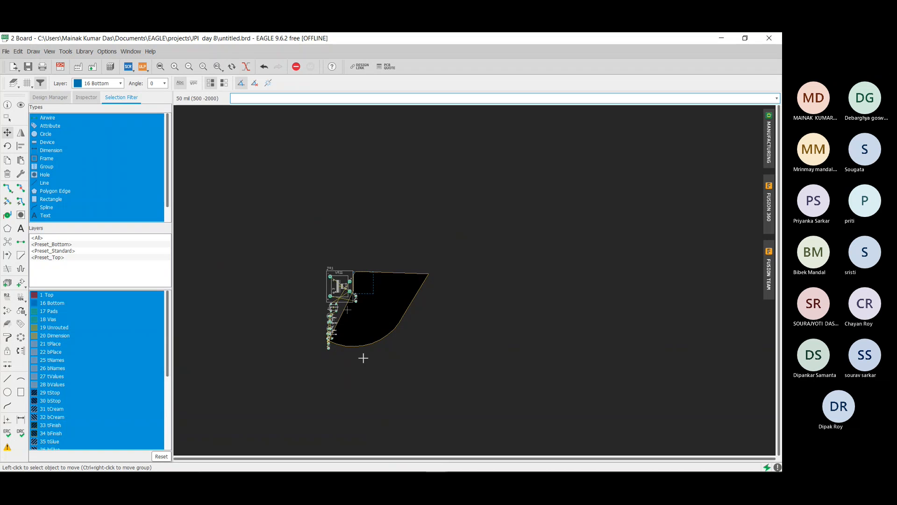
pyautogui.scroll(1, 374, 346)
pyautogui.click(328, 343)
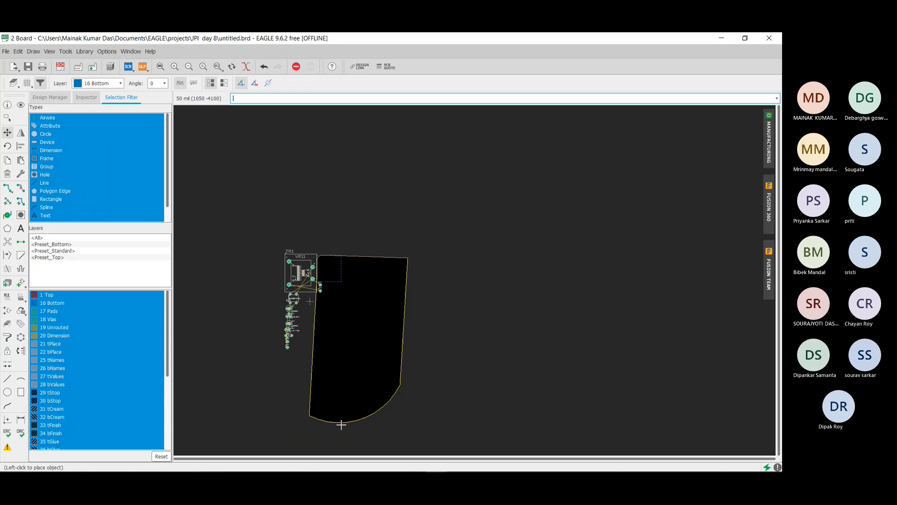
pyautogui.click(347, 427)
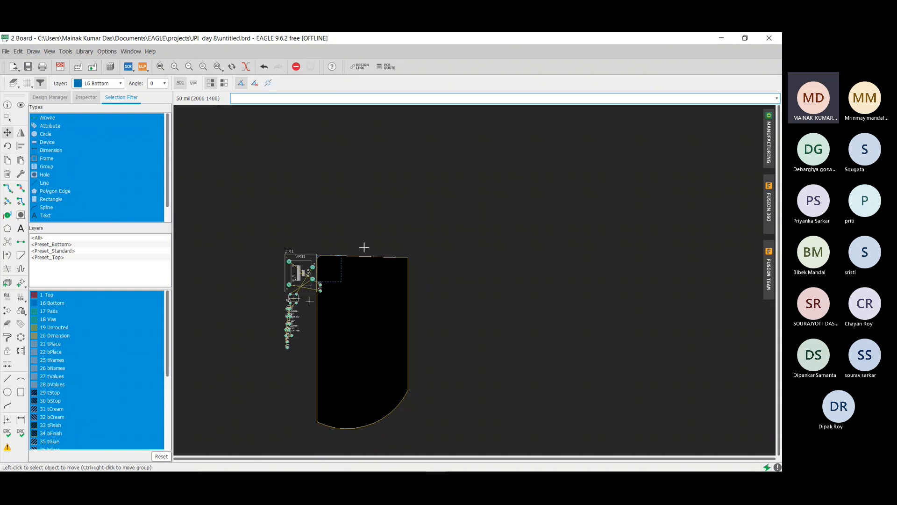
# - Switch to the Microsoft Teams meeting and examine the shared BRIDGE RECTIFIER board layout and schematic
pyautogui.moveTo(440, 470)
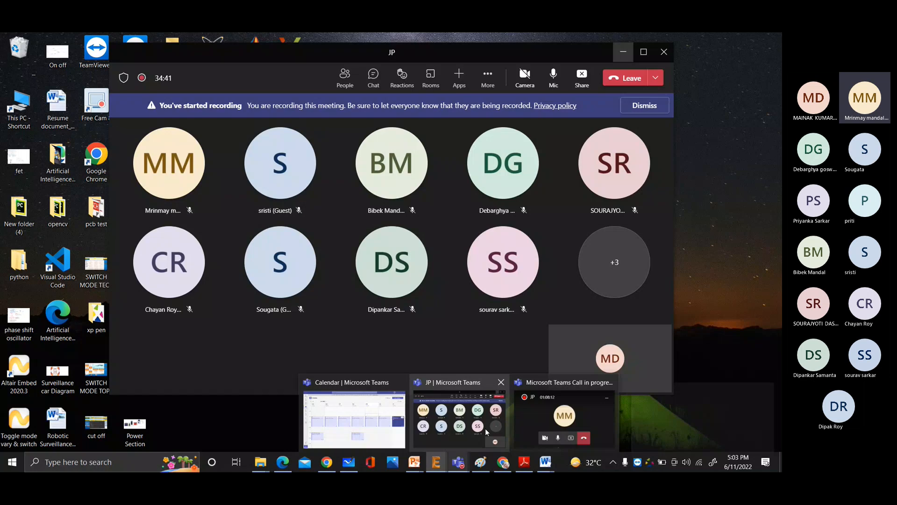
pyautogui.click(485, 428)
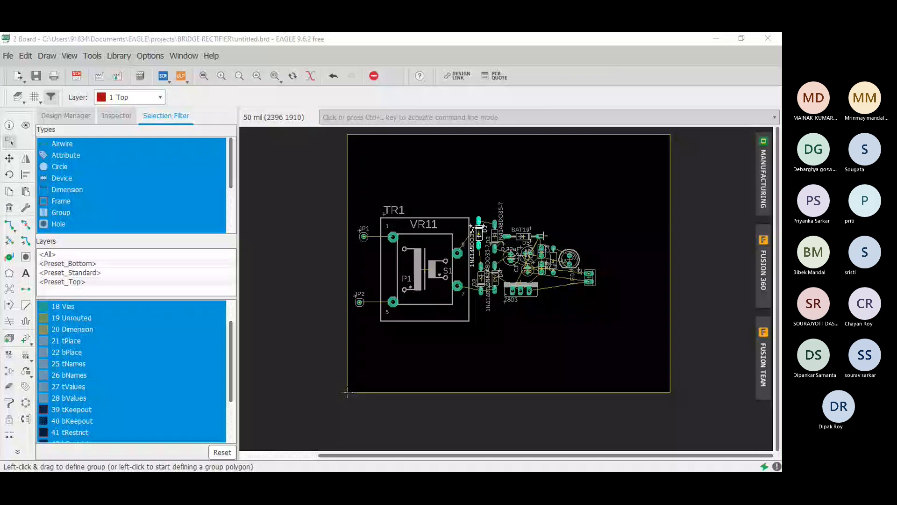
pyautogui.scroll(2, 543, 235)
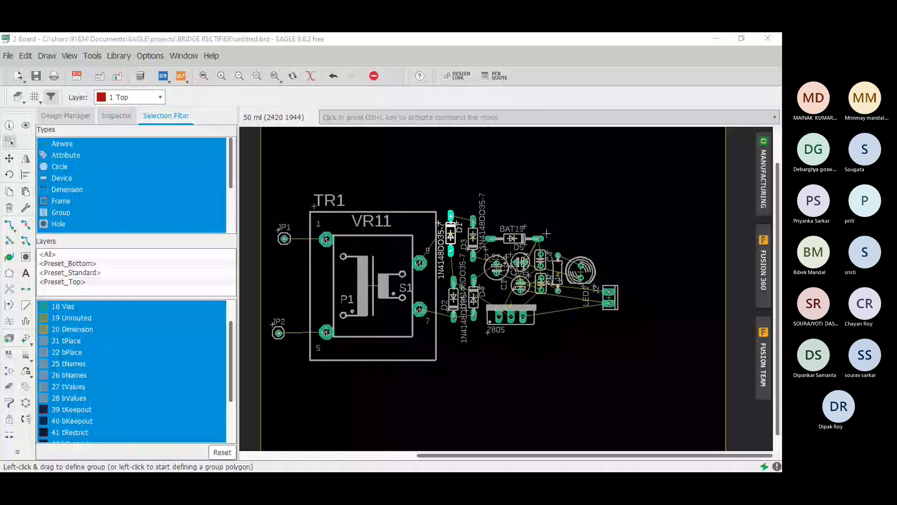
pyautogui.moveTo(547, 233); pyautogui.dragTo(534, 267, button='middle')
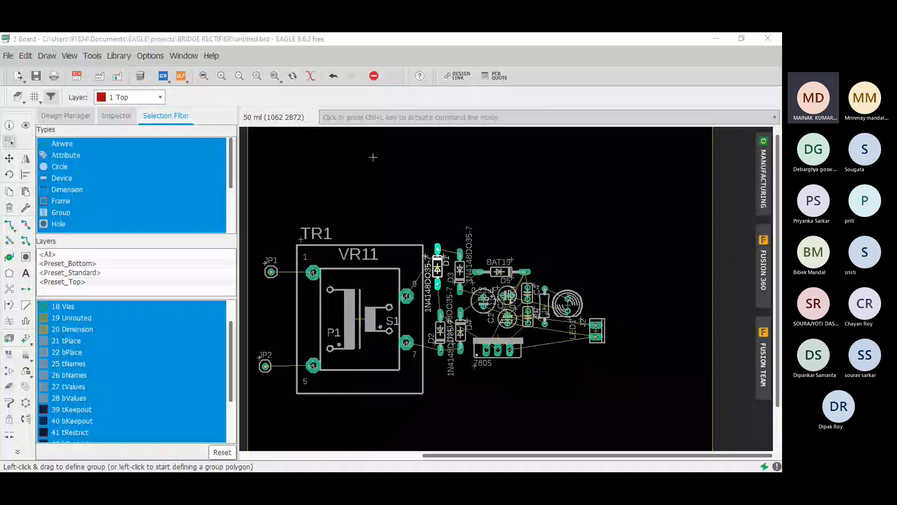
pyautogui.hotkey('alt', 'Tab')
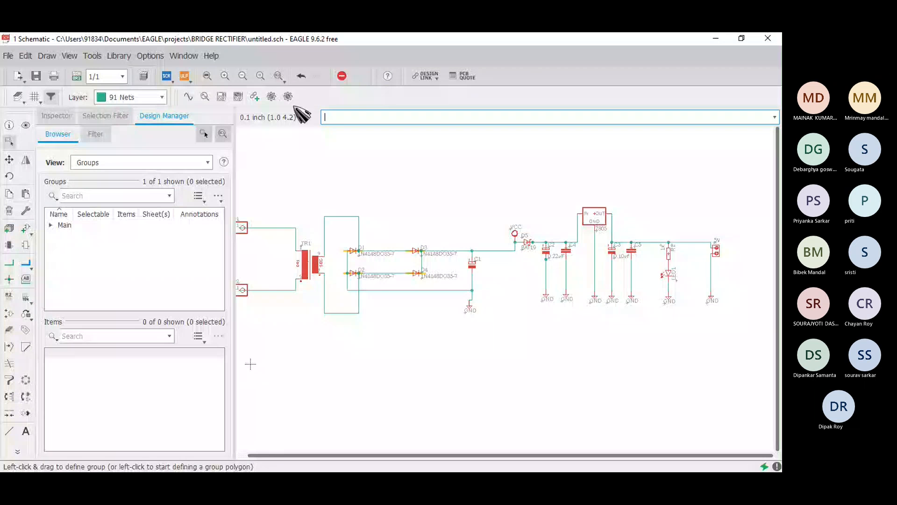
pyautogui.click(81, 82)
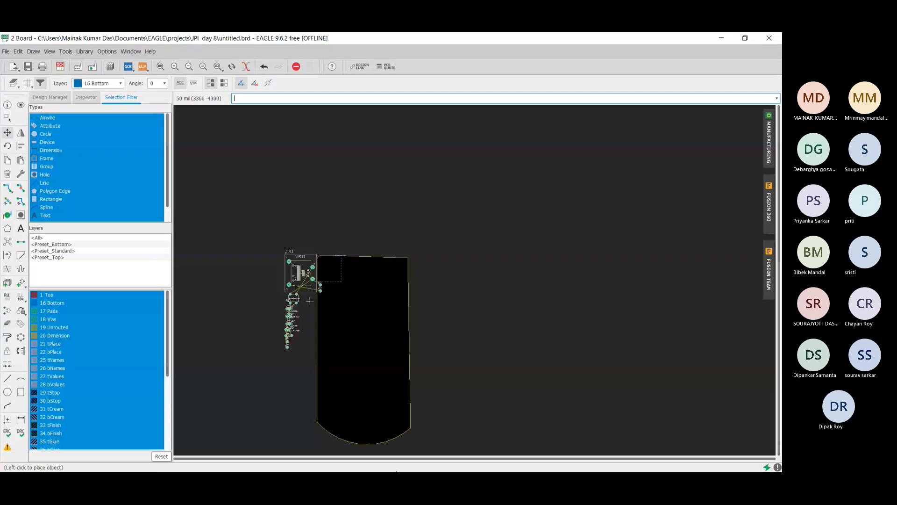
# - Place the lower-right corner of the board outline and delete the GND polygon beside the transformer
pyautogui.click(453, 422)
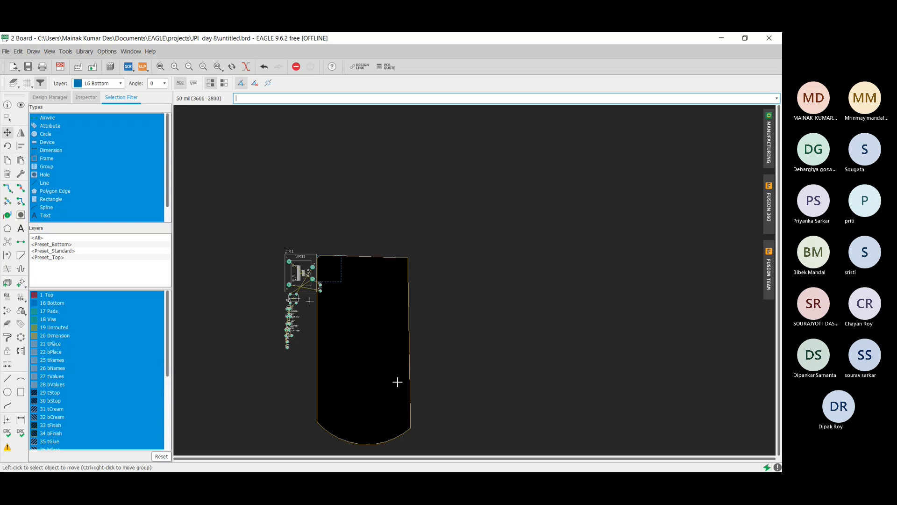
pyautogui.scroll(2, 327, 268)
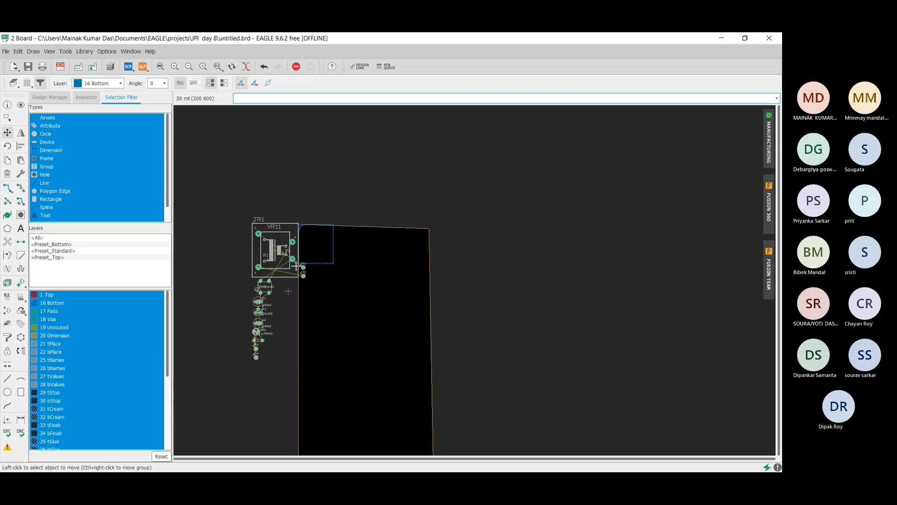
pyautogui.rightClick(329, 264)
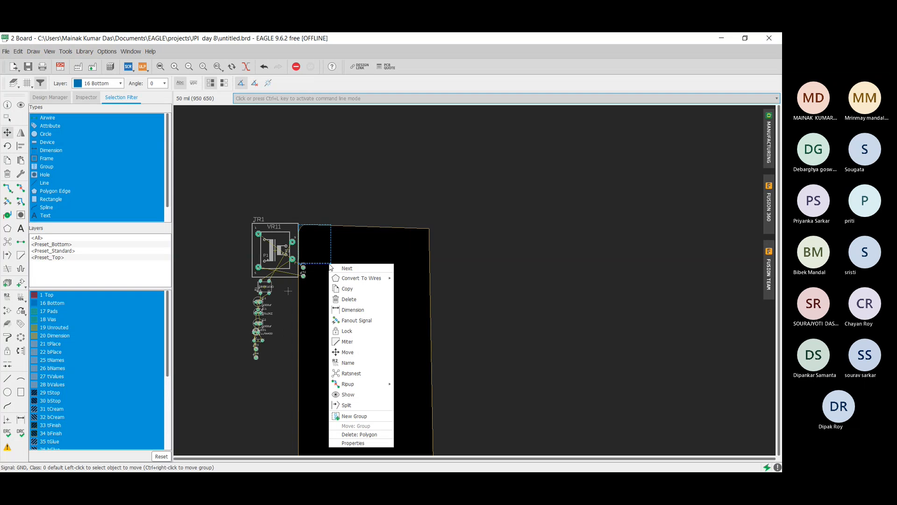
pyautogui.click(344, 304)
pyautogui.rightClick(317, 240)
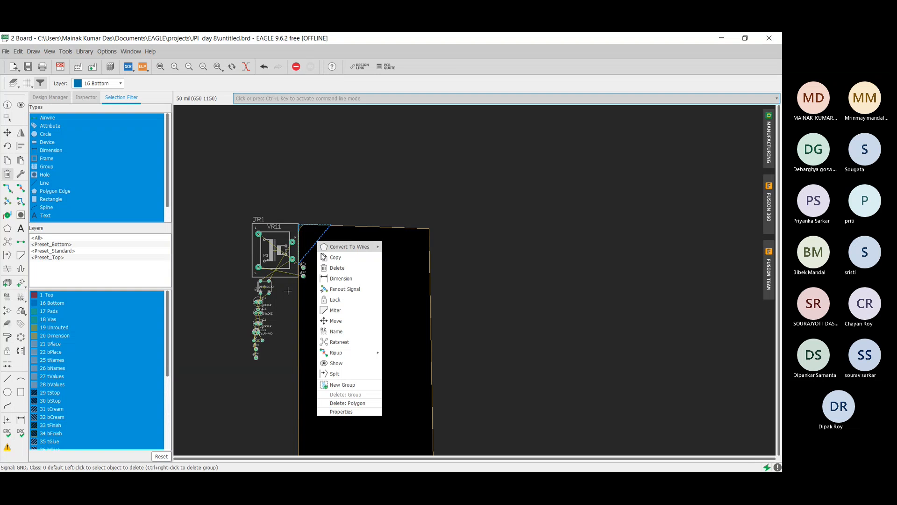
pyautogui.click(336, 267)
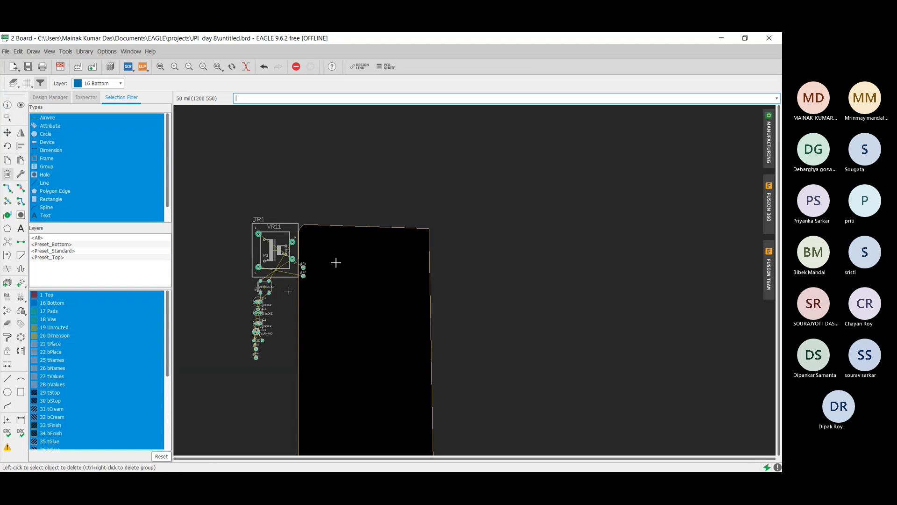
pyautogui.scroll(5, 317, 241)
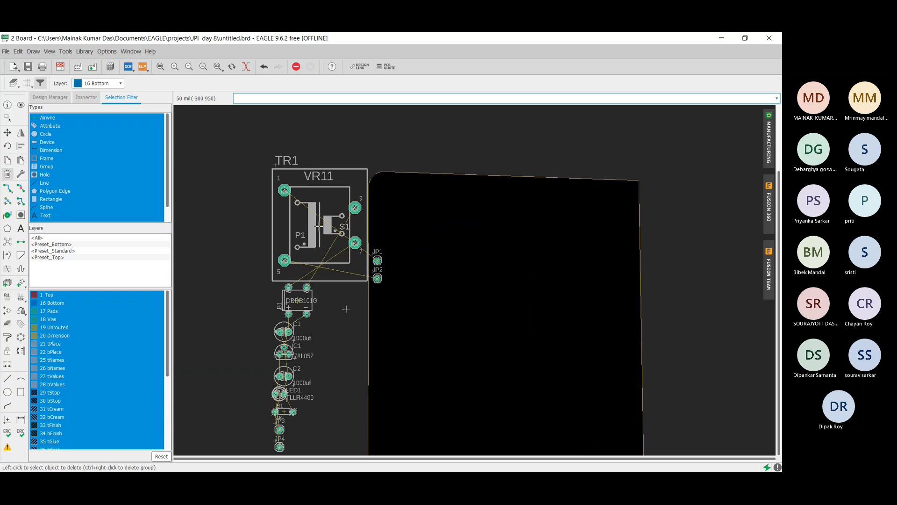
pyautogui.click(351, 229)
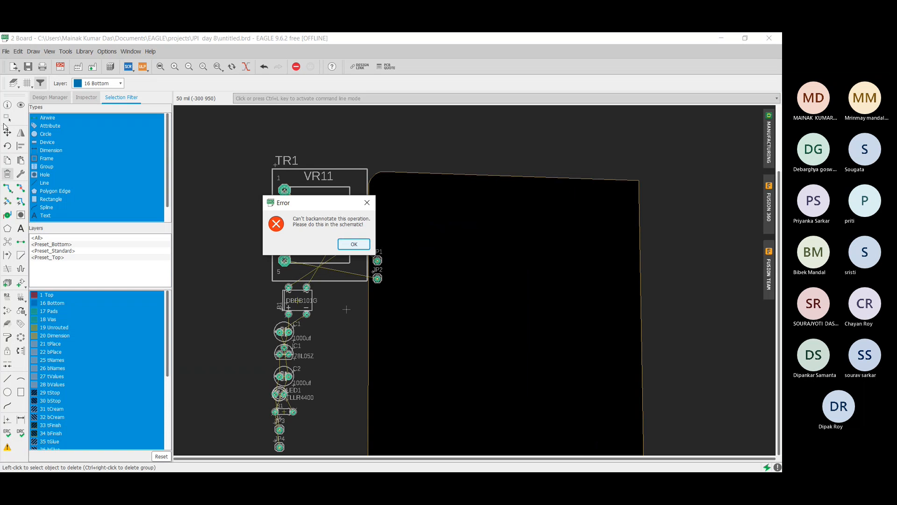
pyautogui.click(367, 203)
# - Move transformer TR1 inside the board outline to its upper-right corner, rotating it through a full turn to its original orientation
pyautogui.click(7, 133)
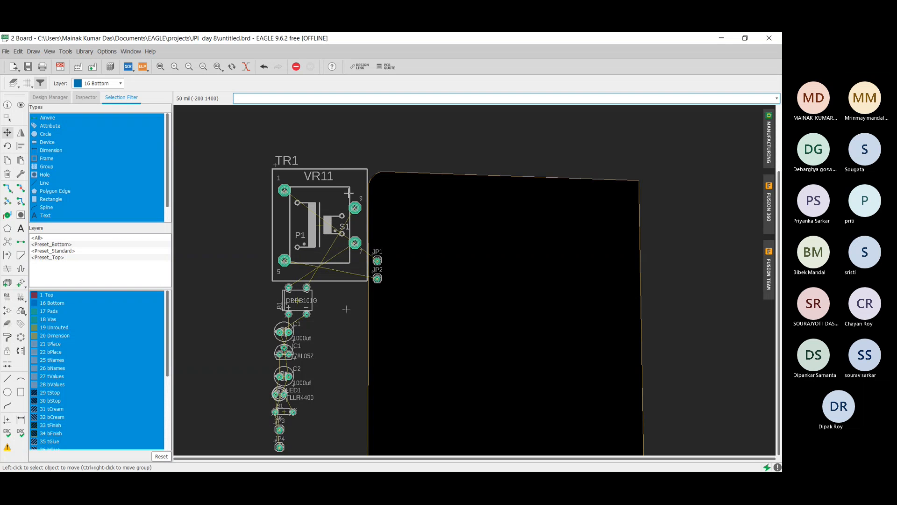
pyautogui.click(320, 229)
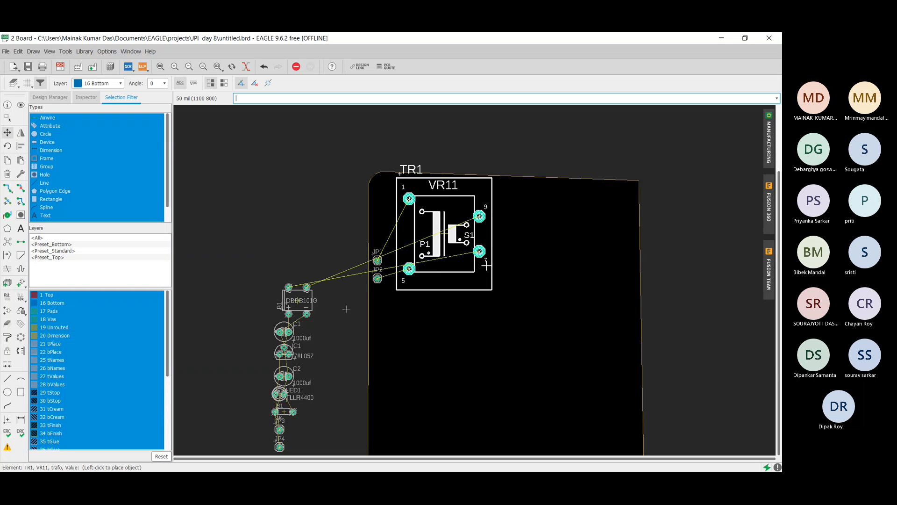
pyautogui.rightClick(347, 309)
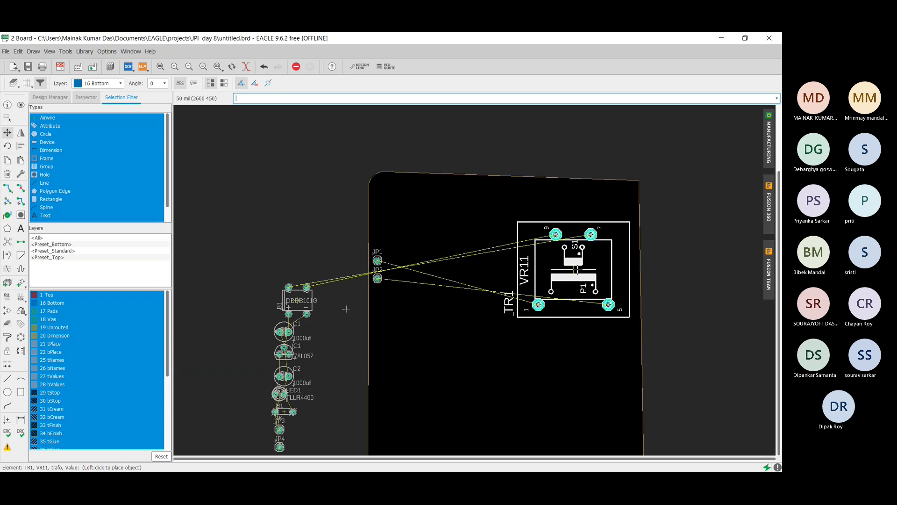
pyautogui.rightClick(346, 309)
pyautogui.rightClick(346, 308)
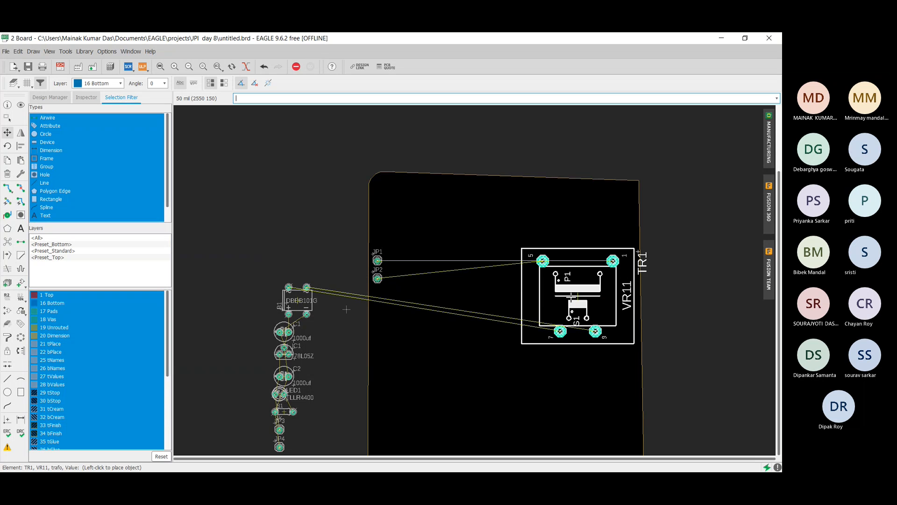
pyautogui.rightClick(346, 309)
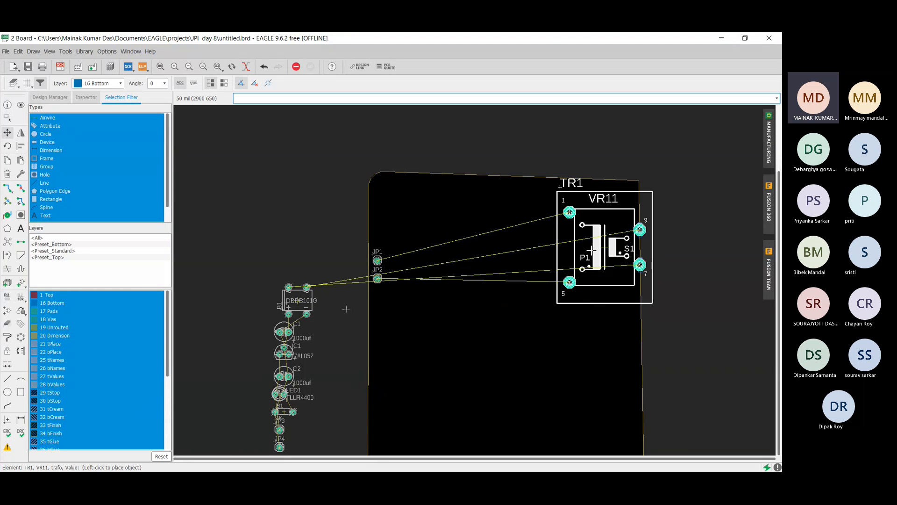
pyautogui.click(590, 243)
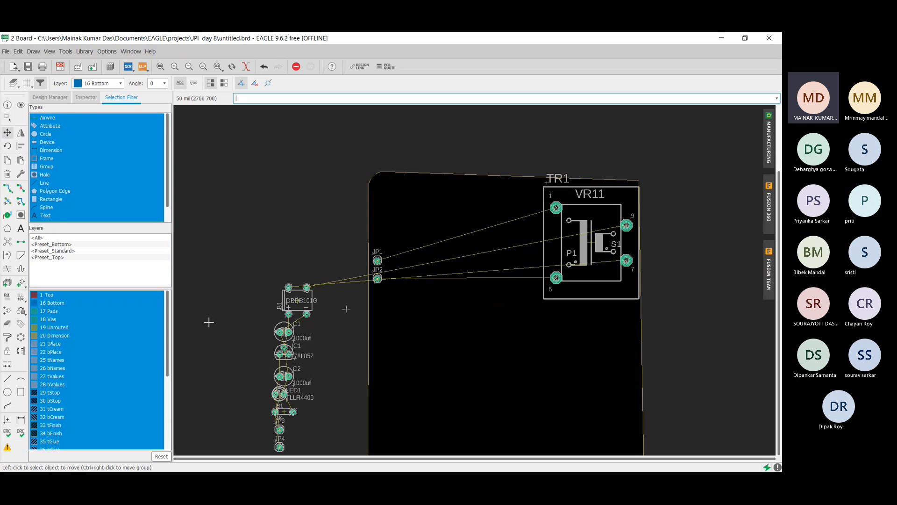
# - Move bridge rectifier B1 inside the board outline beside transformer TR1, rotated upright with its + and − pins facing away from the transformer
pyautogui.click(298, 306)
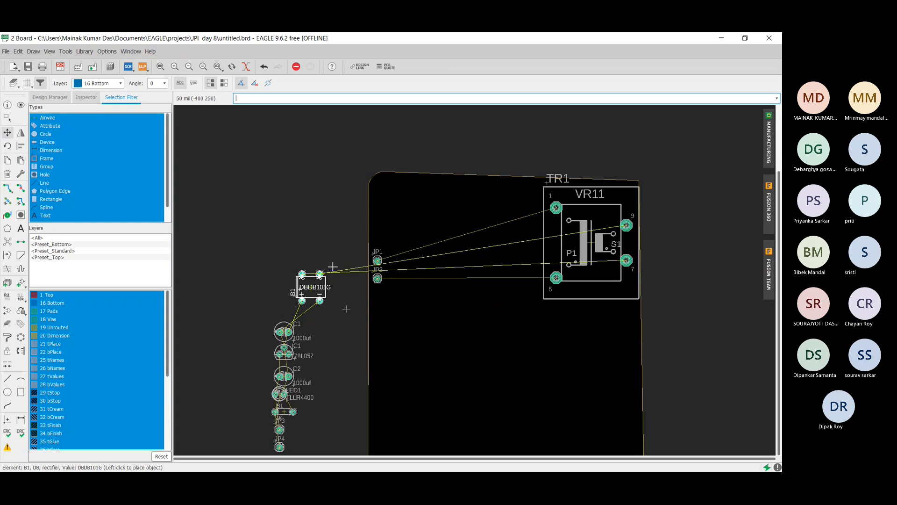
pyautogui.click(500, 263)
pyautogui.click(500, 263)
pyautogui.rightClick(496, 257)
pyautogui.rightClick(496, 257)
pyautogui.rightClick(500, 257)
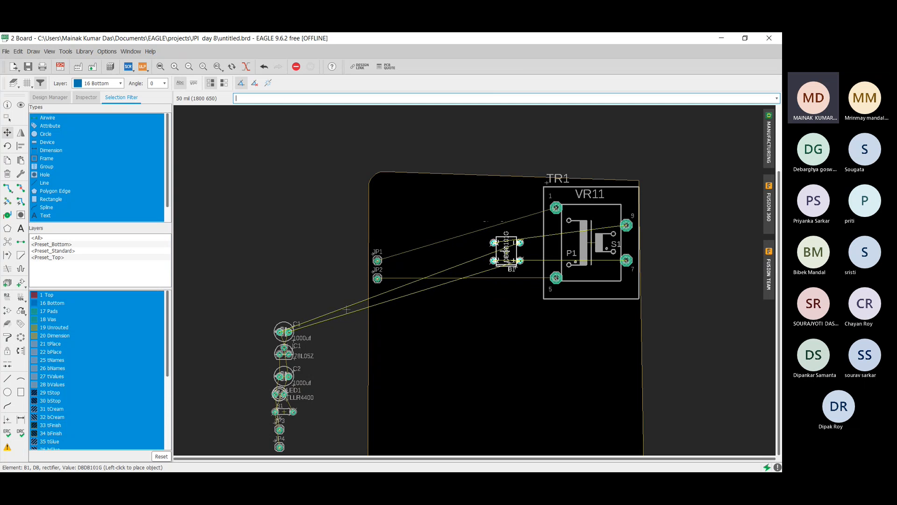
pyautogui.rightClick(493, 260)
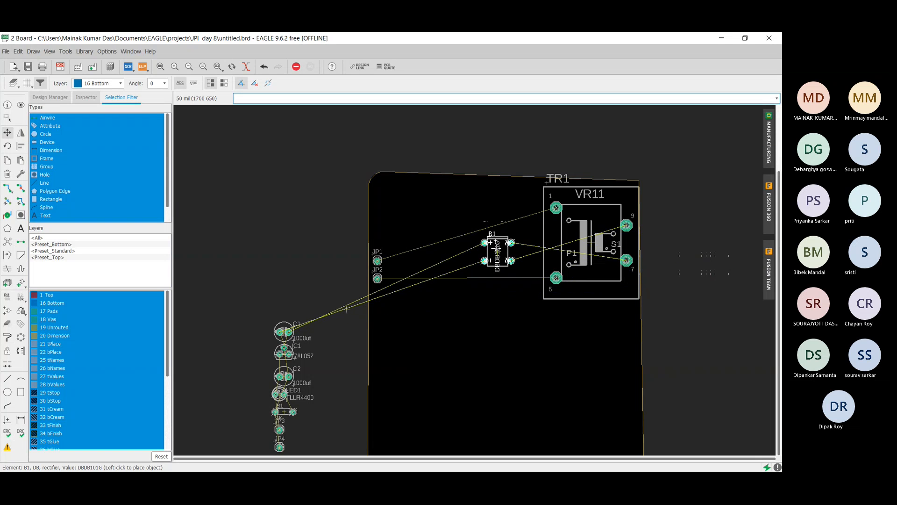
pyautogui.click(497, 251)
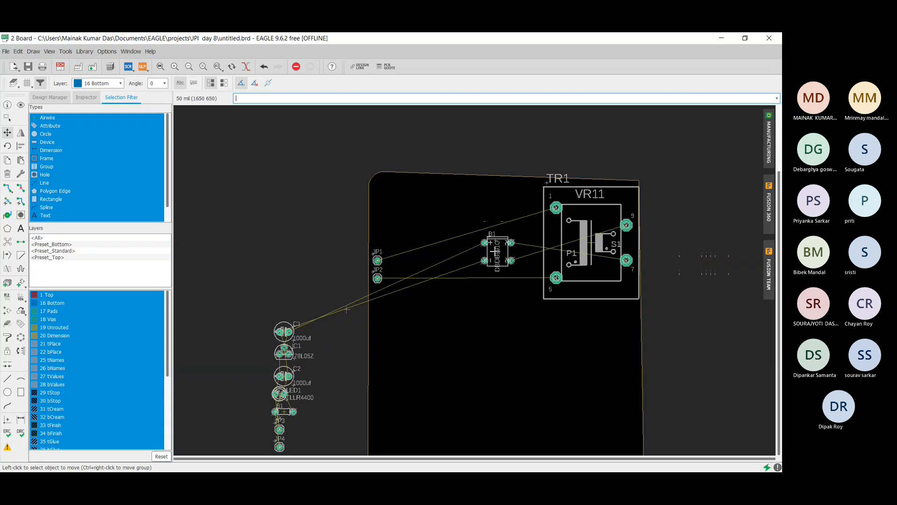
# - Shift bridge rectifier B1 slightly closer to TR1, rotating it through other orientations and back to its upright position
pyautogui.click(497, 253)
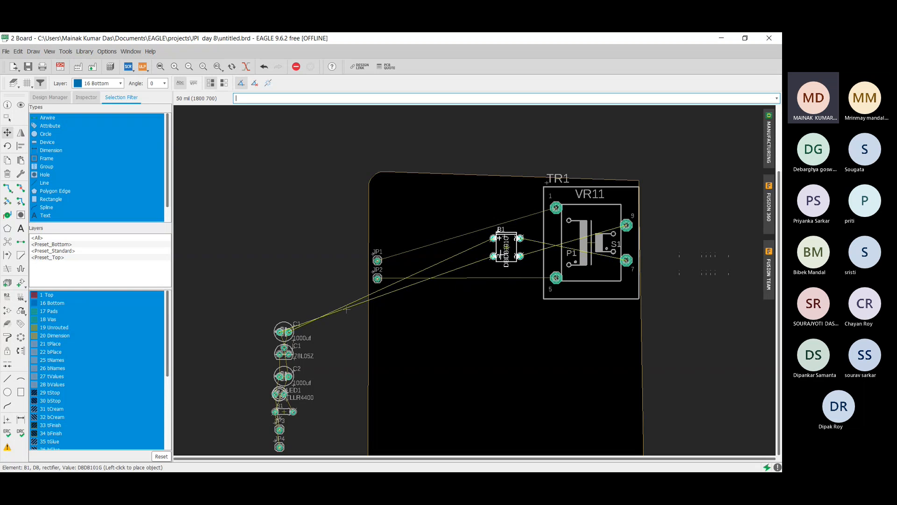
pyautogui.rightClick(501, 252)
pyautogui.rightClick(501, 252)
pyautogui.rightClick(502, 253)
pyautogui.rightClick(502, 252)
pyautogui.rightClick(501, 253)
pyautogui.rightClick(502, 252)
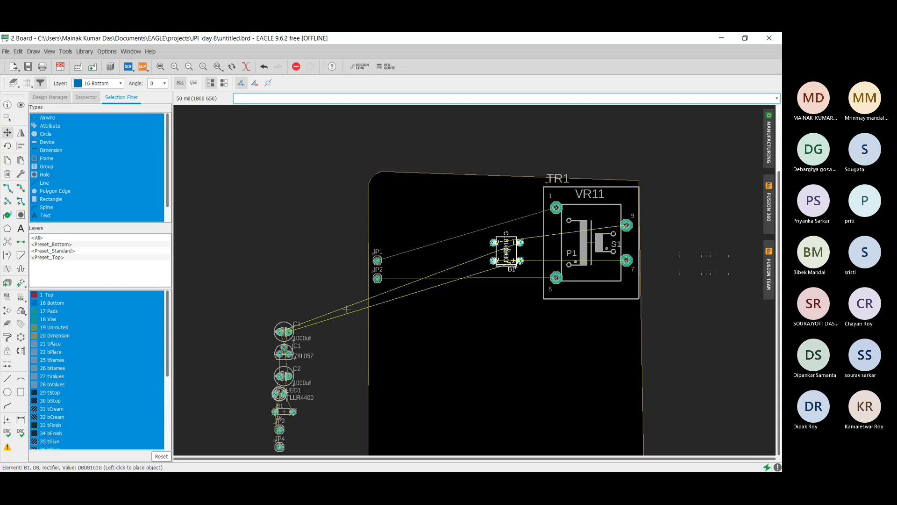
pyautogui.rightClick(507, 251)
pyautogui.rightClick(506, 251)
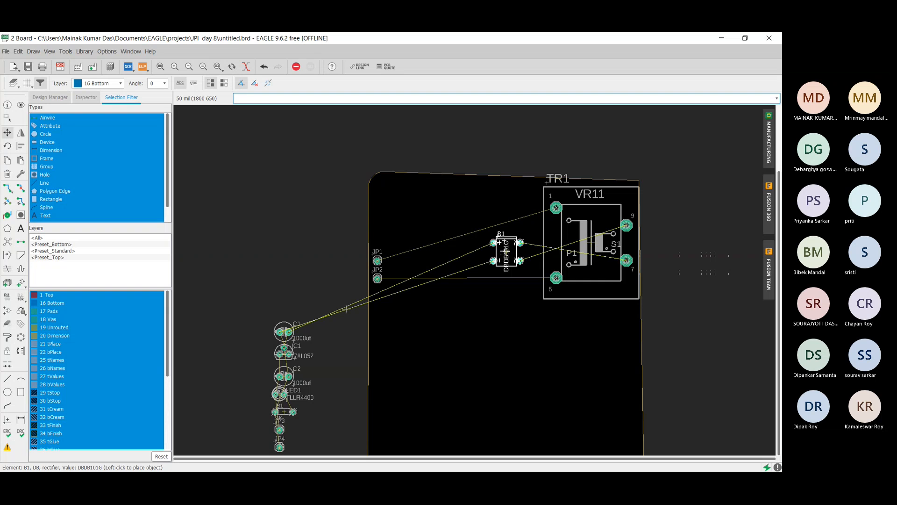
pyautogui.click(502, 252)
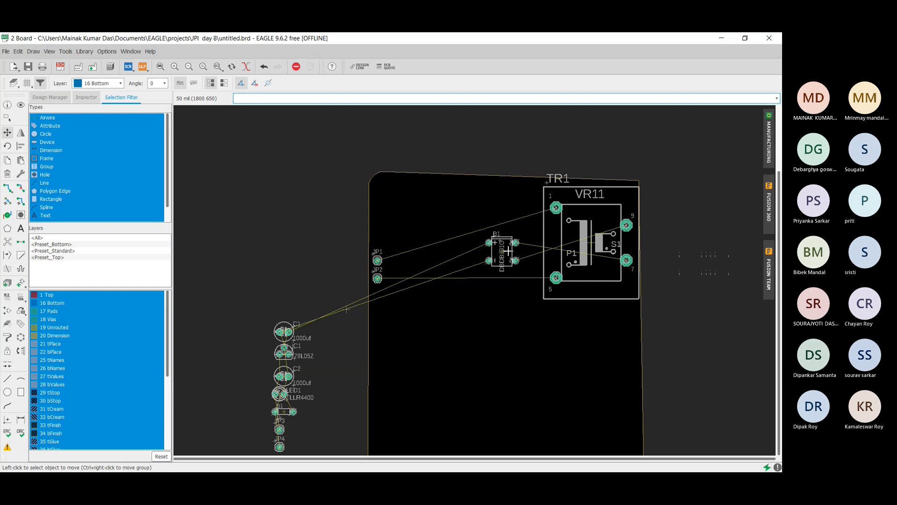
# - Try mirroring bridge rectifier B1 and transformer TR1, and undo the mirroring
pyautogui.click(21, 133)
pyautogui.click(507, 251)
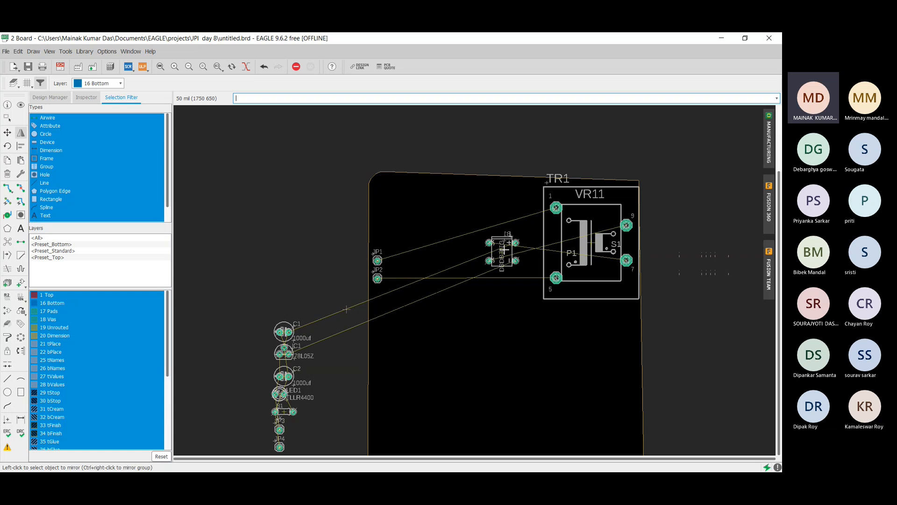
pyautogui.click(506, 251)
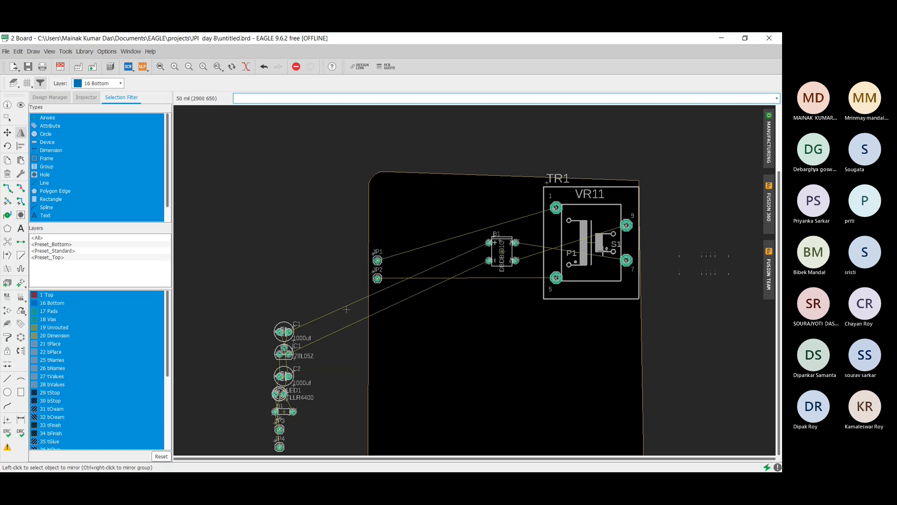
pyautogui.click(592, 245)
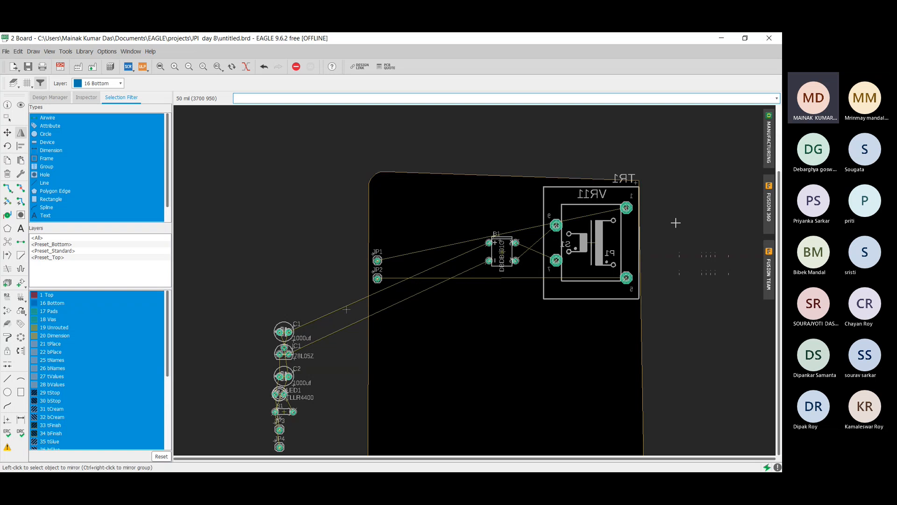
pyautogui.hotkey('ctrl', 'z')
pyautogui.hotkey('ctrl', 'z')
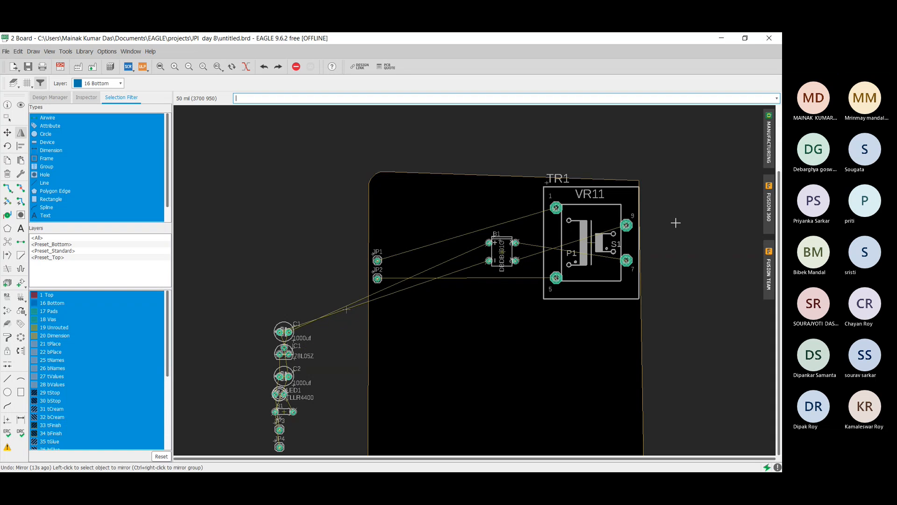
# - Try rotating bridge rectifier B1 and capacitor C1 with the Rotate tool
pyautogui.click(7, 145)
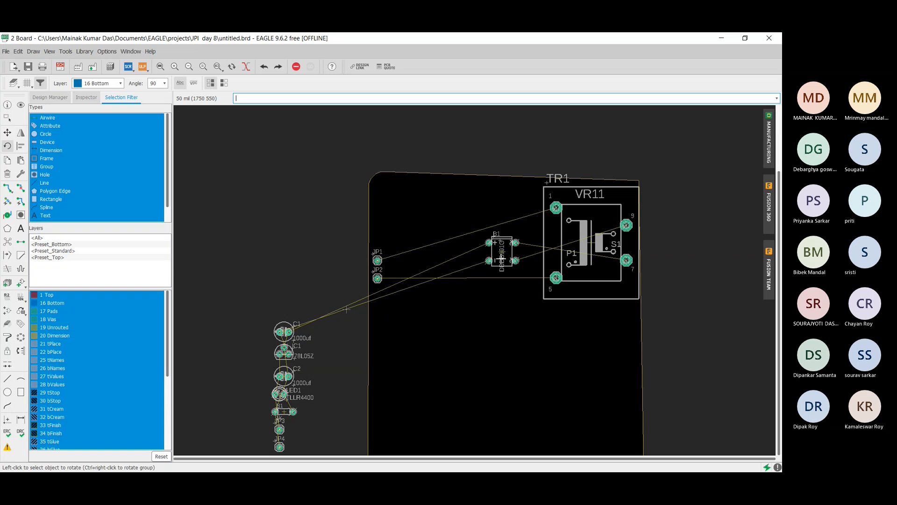
pyautogui.moveTo(501, 256); pyautogui.dragTo(567, 251)
pyautogui.moveTo(284, 329); pyautogui.dragTo(448, 319)
pyautogui.click(552, 282)
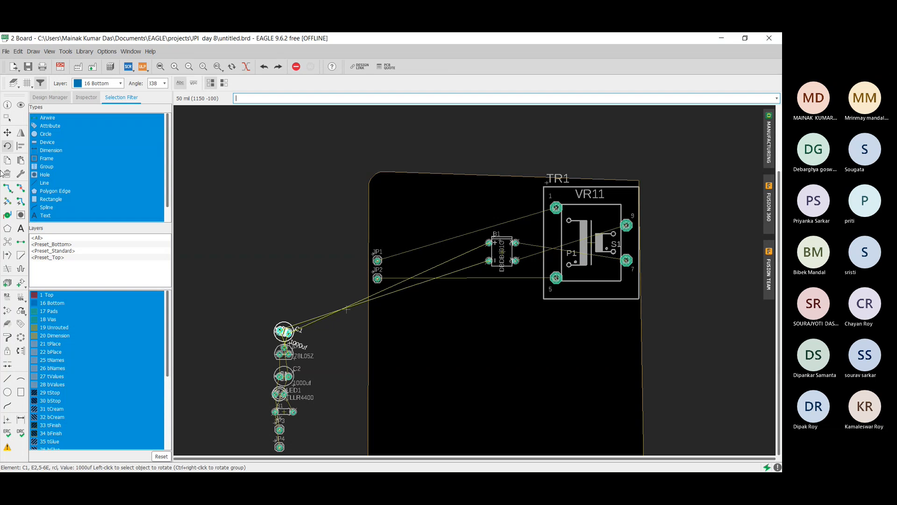
# - Move capacitor C1 next to rectifier B1, rotated a quarter turn, and place regulator IC1 on the far side of C1
pyautogui.click(7, 132)
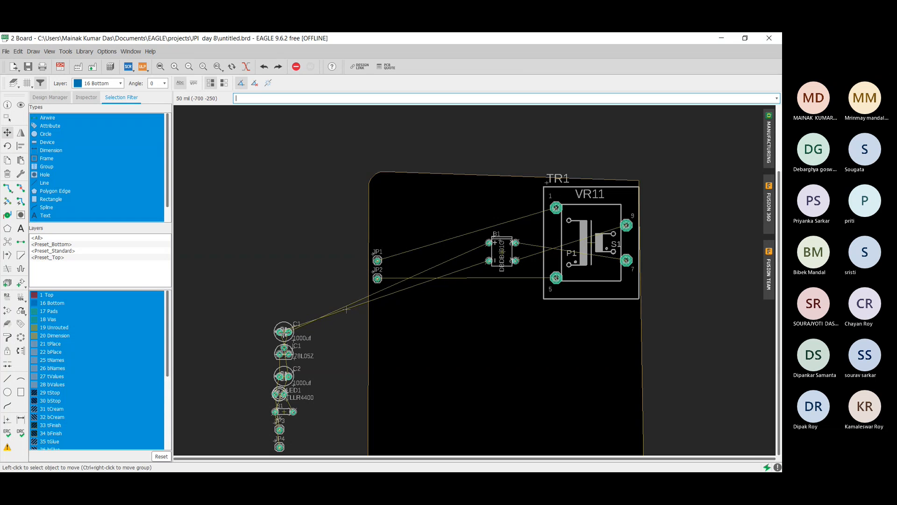
pyautogui.click(283, 332)
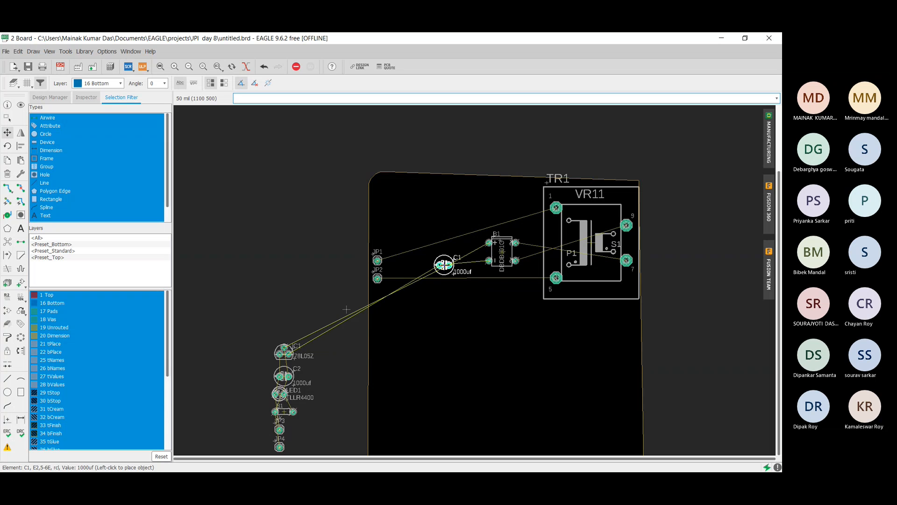
pyautogui.rightClick(462, 258)
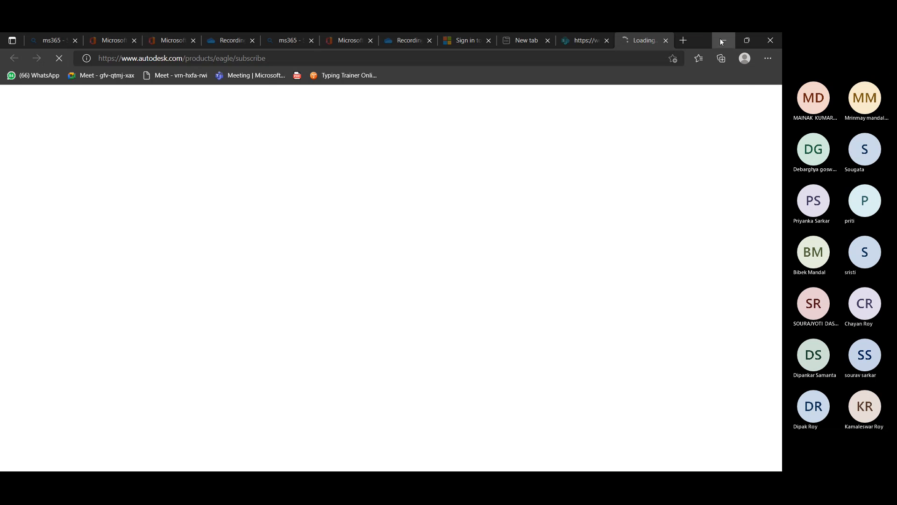
pyautogui.click(721, 42)
pyautogui.click(467, 255)
pyautogui.click(283, 353)
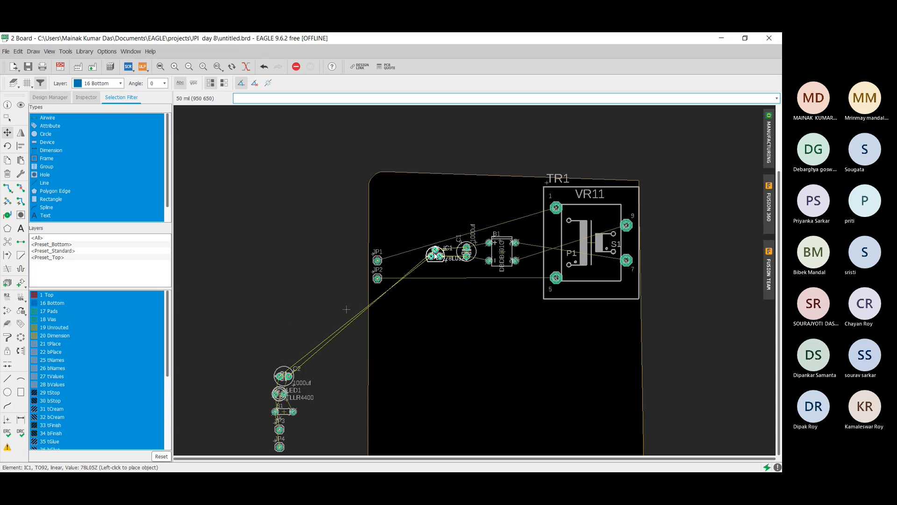
pyautogui.click(436, 255)
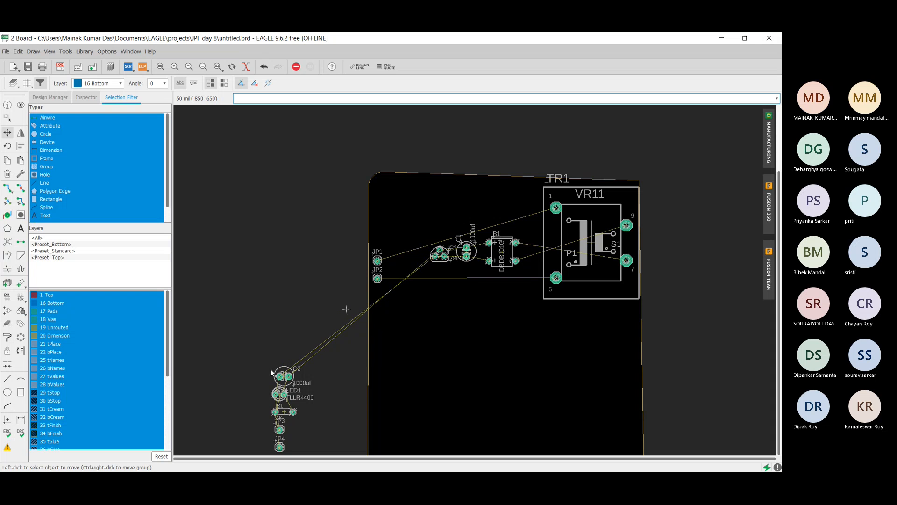
# - Move capacitor C2 inside the board outline between IC1 and the JP1/JP2 pads, rotated a quarter turn
pyautogui.click(285, 376)
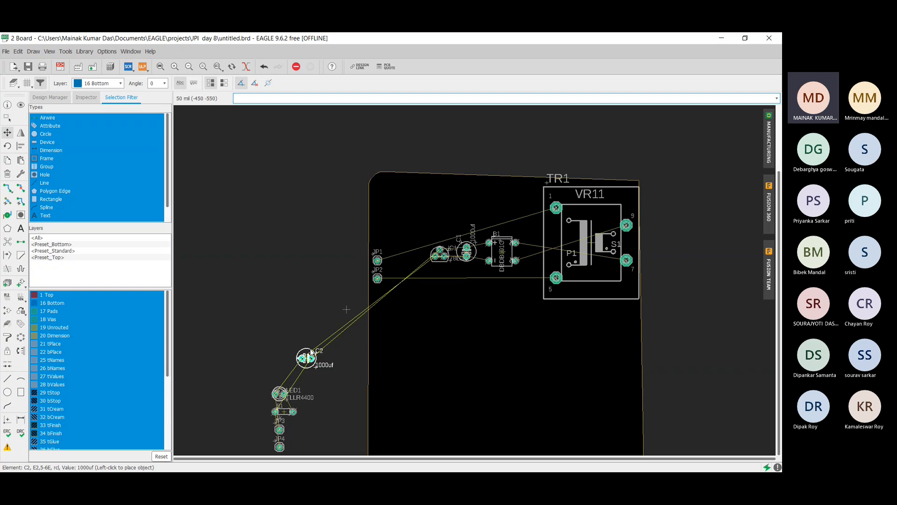
pyautogui.rightClick(405, 270)
pyautogui.rightClick(404, 269)
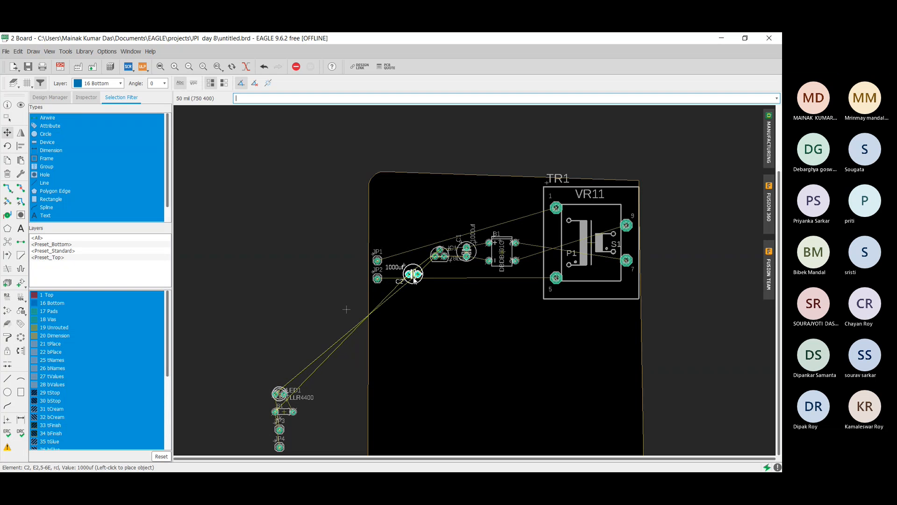
pyautogui.rightClick(415, 278)
pyautogui.rightClick(414, 279)
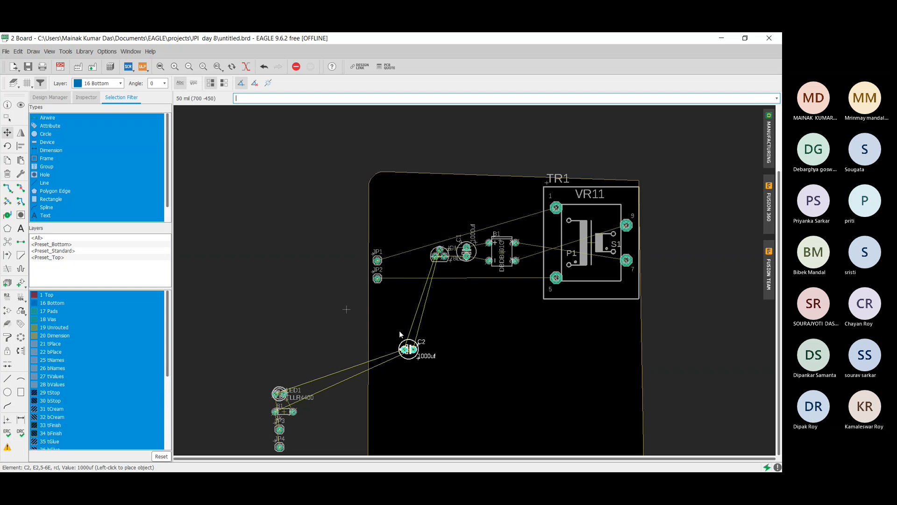
pyautogui.rightClick(382, 272)
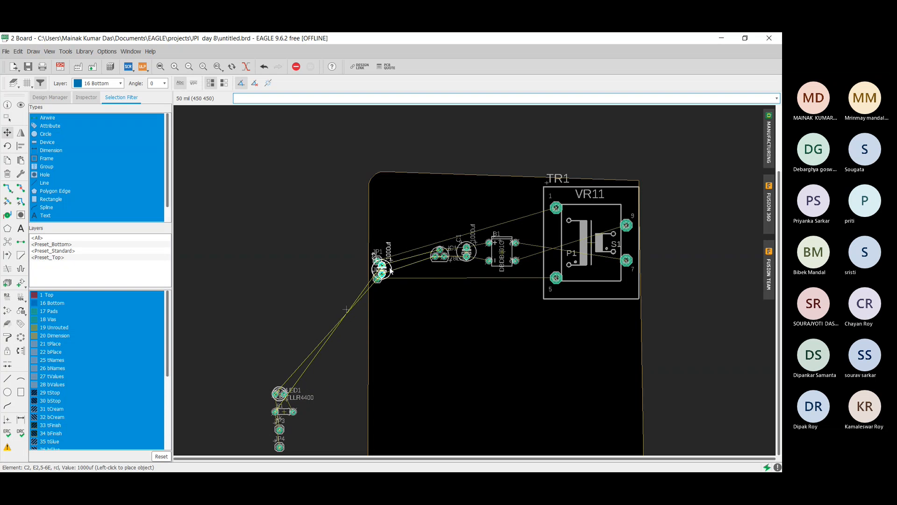
pyautogui.click(416, 264)
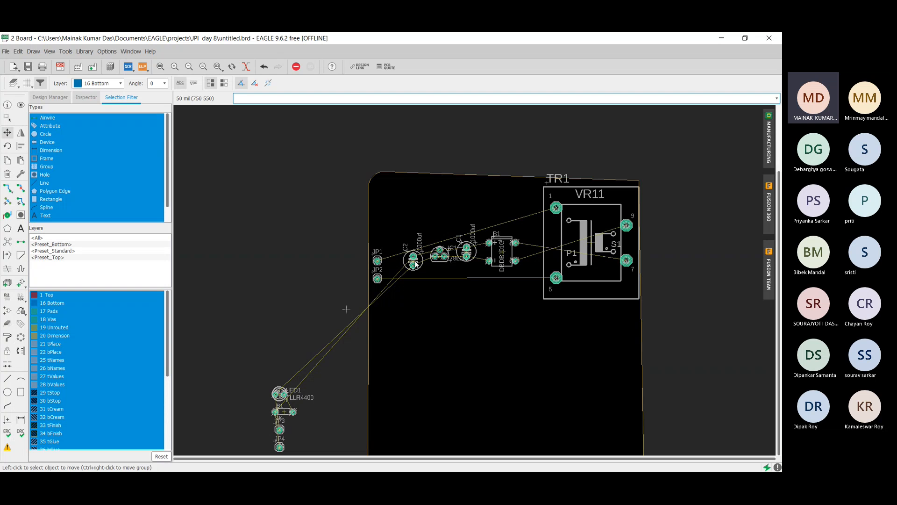
# - Move LED1 from the component column to the space between pads JP1/JP2 and capacitor C2
pyautogui.click(279, 393)
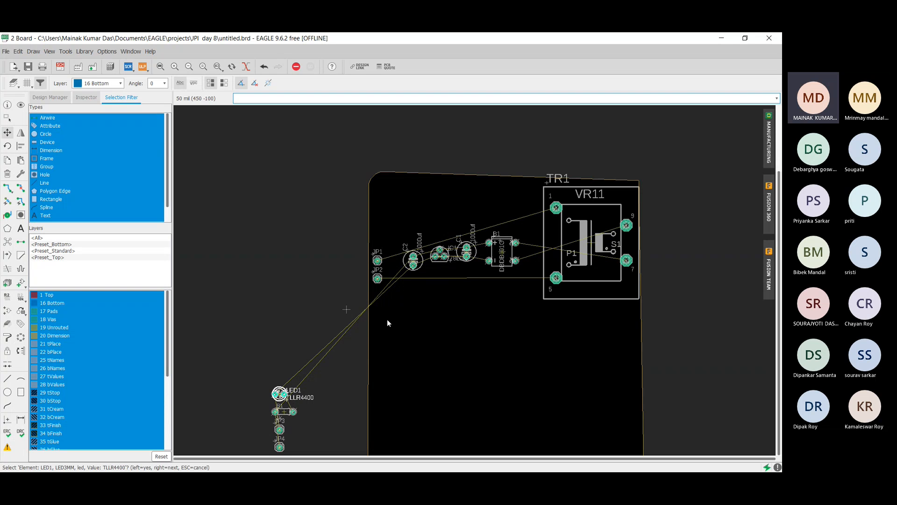
pyautogui.click(279, 394)
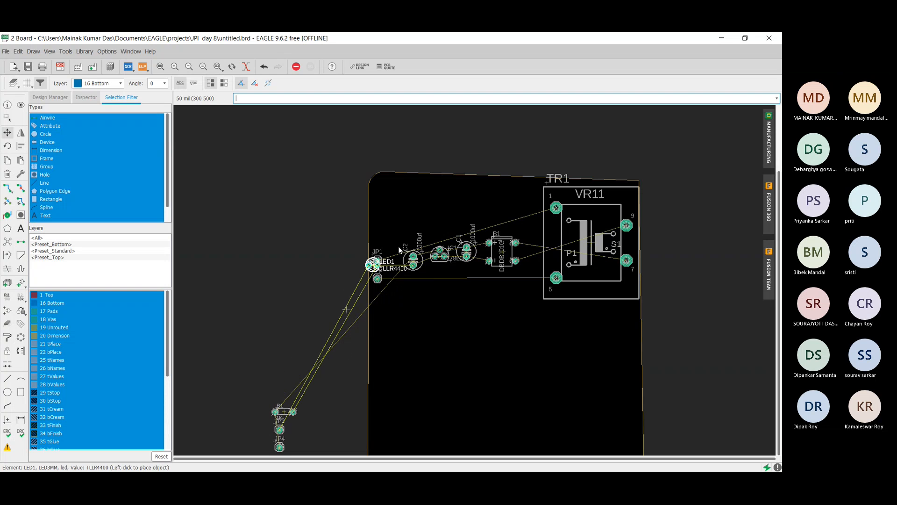
pyautogui.click(386, 265)
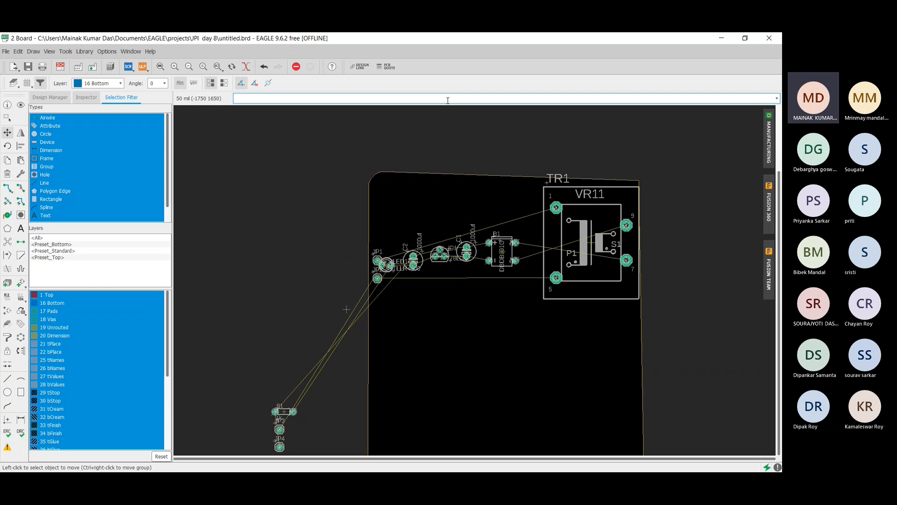
# - Undo the component placements until transformer TR1 is back outside the outline, keeping the GND polygon deleted
pyautogui.hotkey('ctrl', 'z')
pyautogui.hotkey('ctrl', 'z')
pyautogui.hotkey('ctrl', 'z')
pyautogui.hotkey('ctrl', 'z')
pyautogui.hotkey('ctrl', 'z')
pyautogui.hotkey('ctrl', 'z')
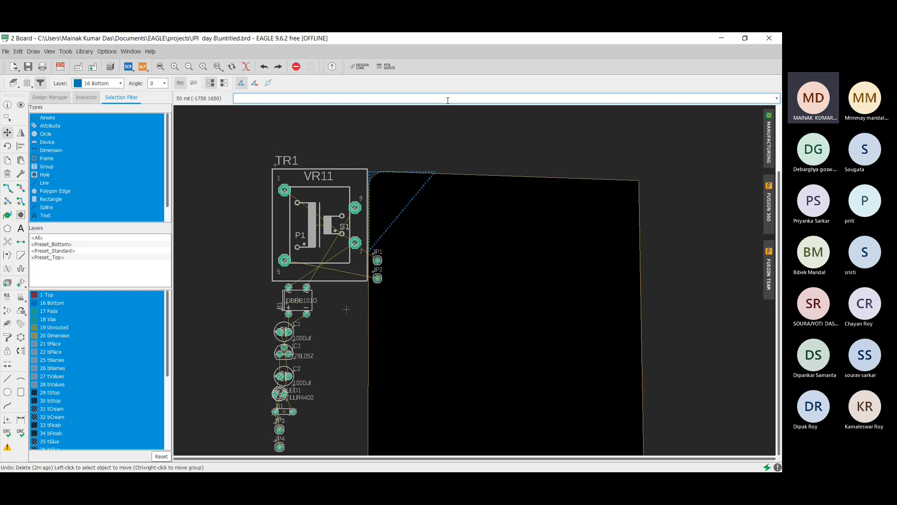
pyautogui.hotkey('ctrl', 'y')
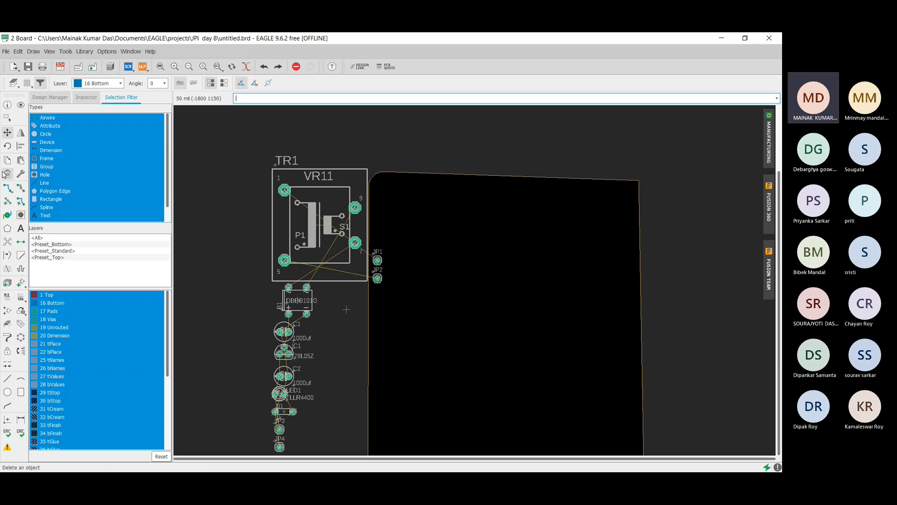
# - Place transformer TR1 near the middle of the board's upper edge, rotated so pins 1 and 5 face that edge
pyautogui.click(319, 224)
pyautogui.rightClick(539, 238)
pyautogui.rightClick(540, 237)
pyautogui.rightClick(540, 238)
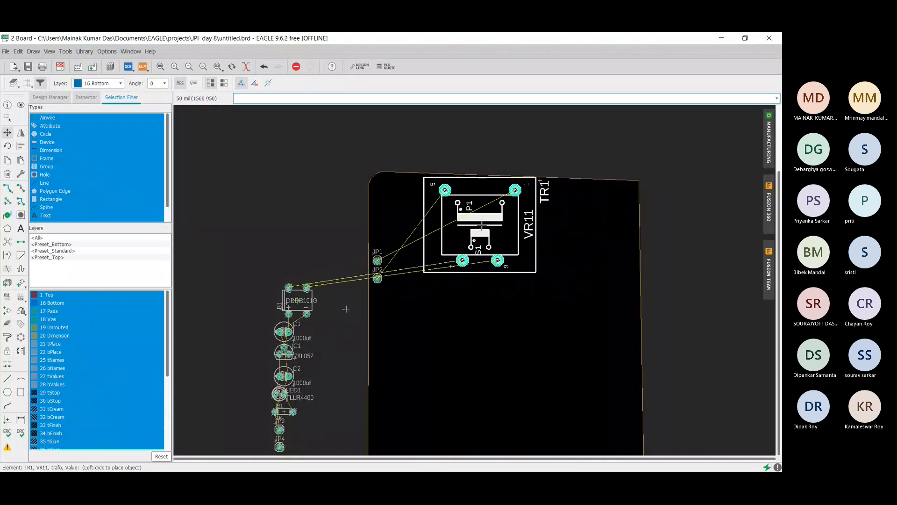
pyautogui.click(485, 243)
# - Place pad JP1 directly above transformer pin 1 and pad JP2 directly above pin 5
pyautogui.click(377, 264)
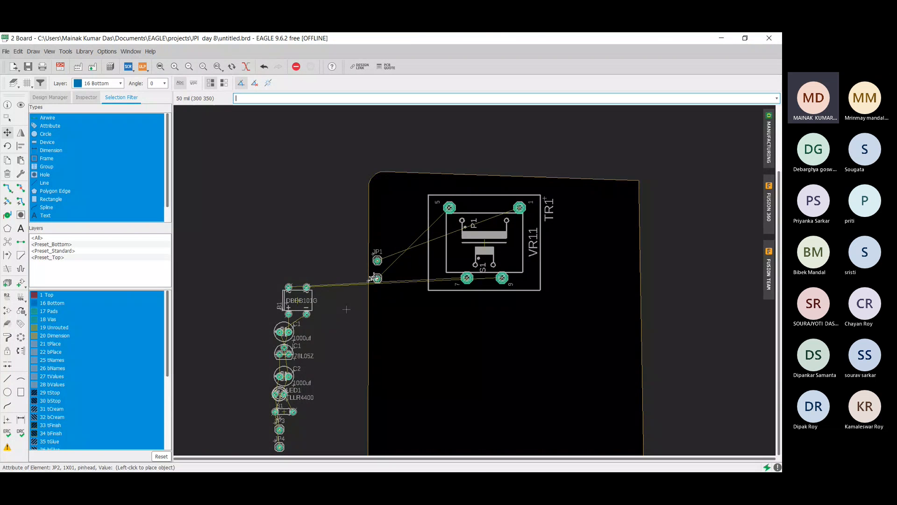
pyautogui.click(374, 278)
pyautogui.click(377, 260)
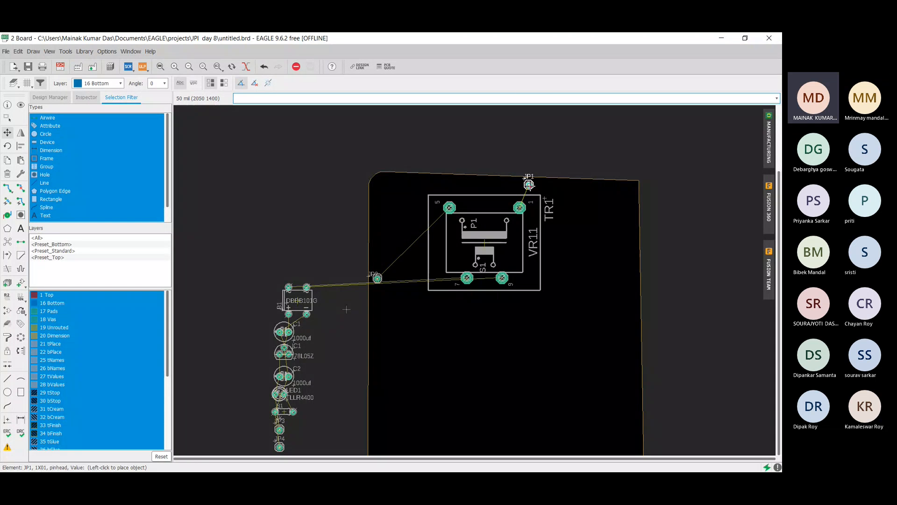
pyautogui.click(520, 185)
pyautogui.click(377, 279)
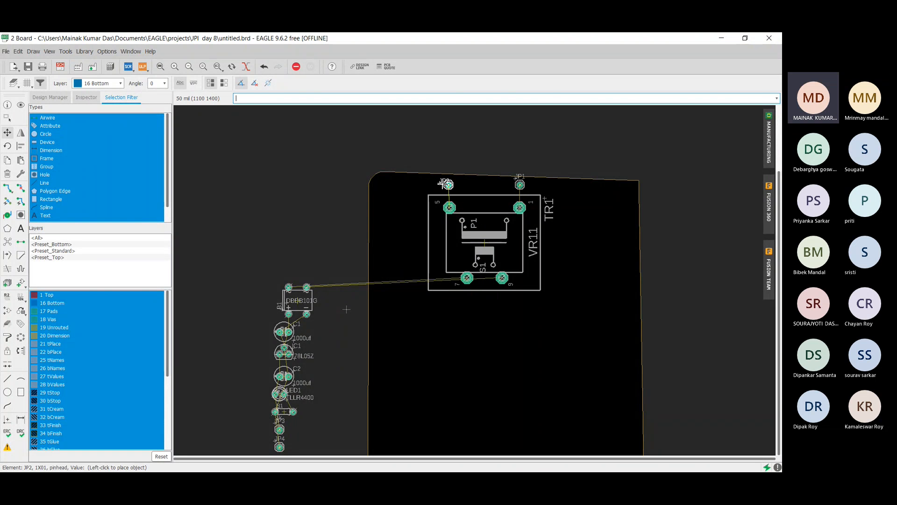
pyautogui.click(448, 185)
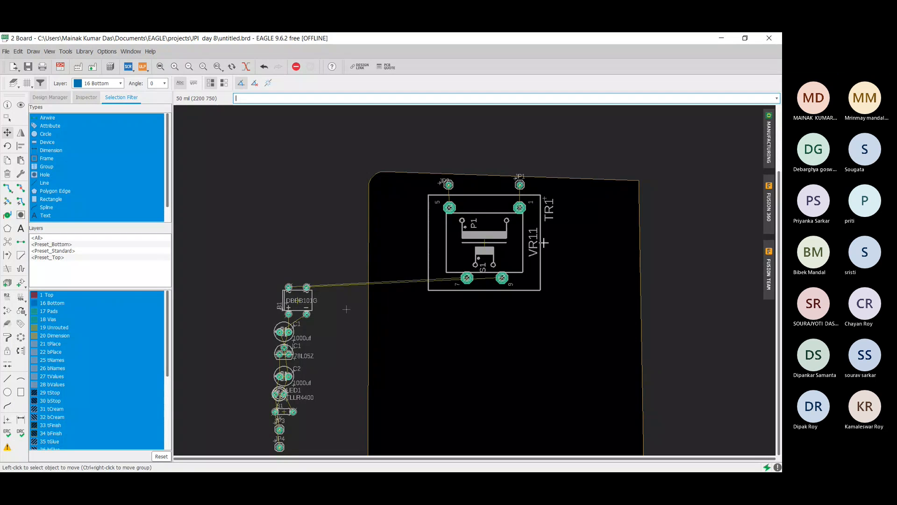
# - Level the board outline's upper edge so it runs horizontally just above pads JP1 and JP2
pyautogui.click(613, 181)
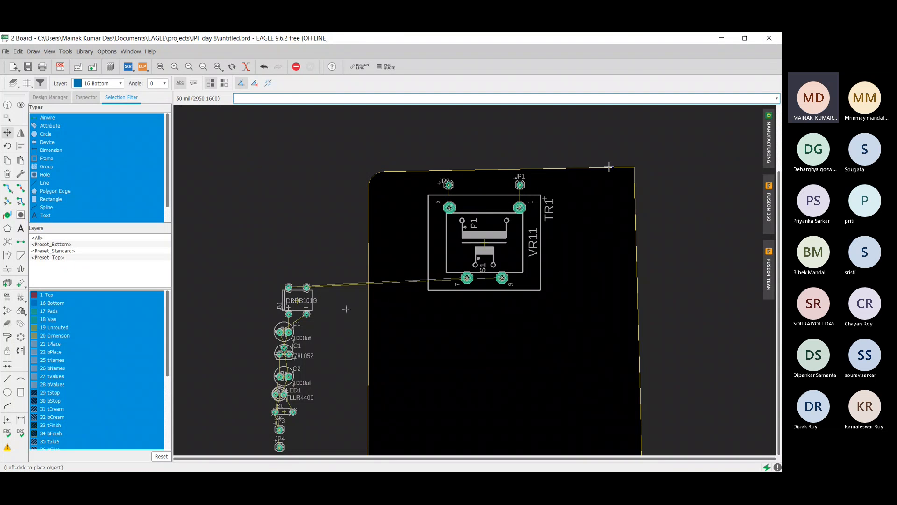
pyautogui.click(604, 173)
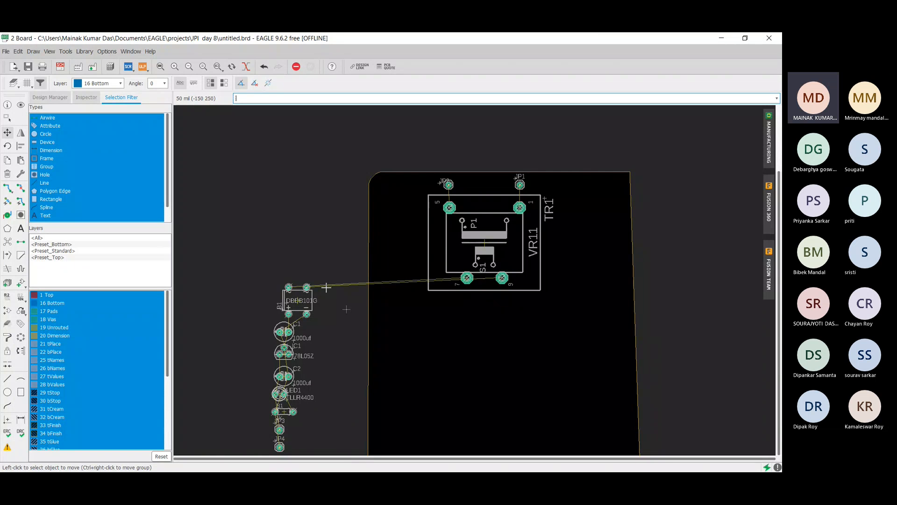
# - Try to place bridge rectifier B1 inside the outline, directly below transformer pins 7 and 9
pyautogui.click(295, 301)
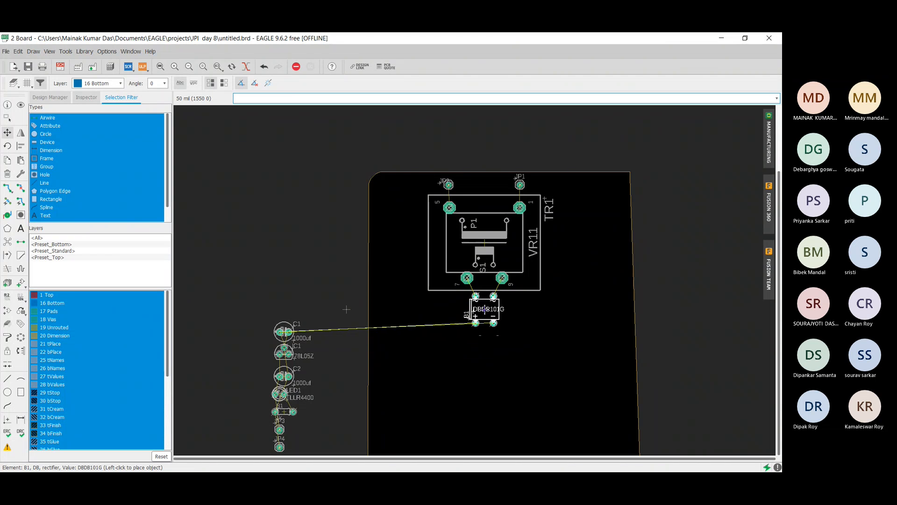
pyautogui.click(485, 309)
pyautogui.click(537, 339)
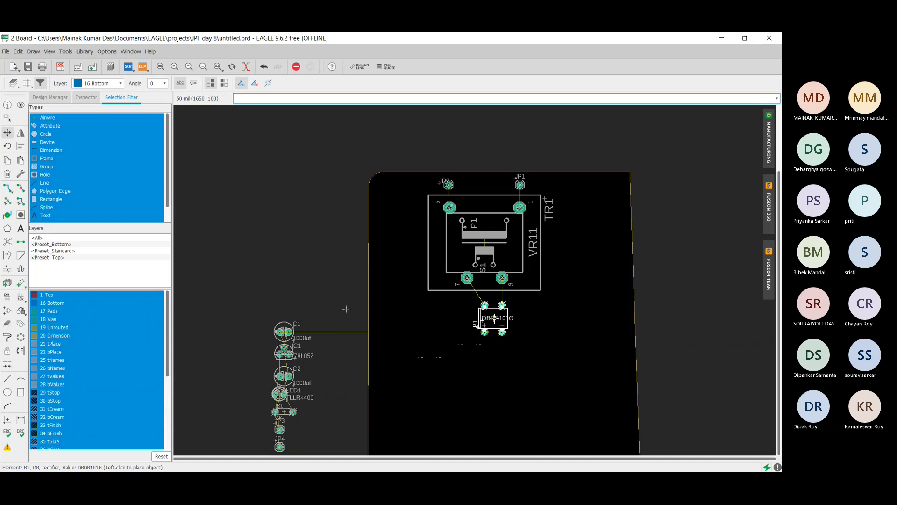
pyautogui.click(492, 315)
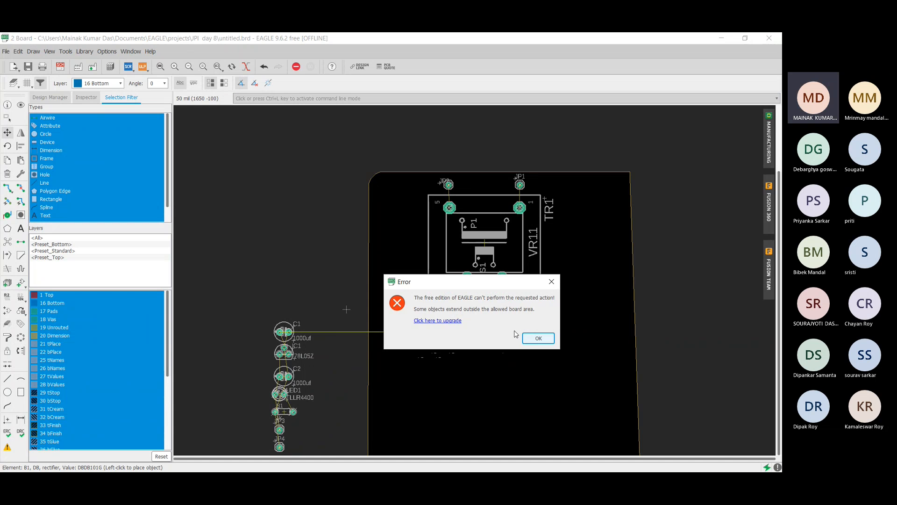
pyautogui.click(553, 279)
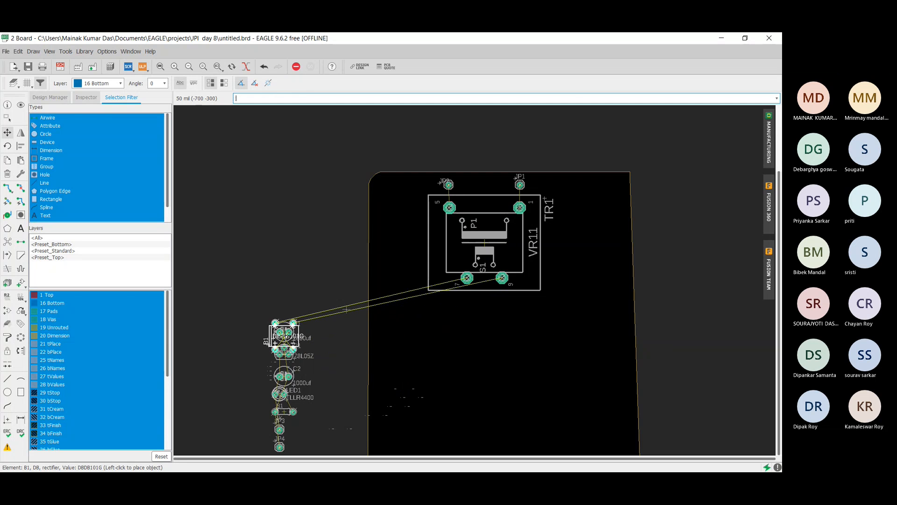
pyautogui.click(298, 300)
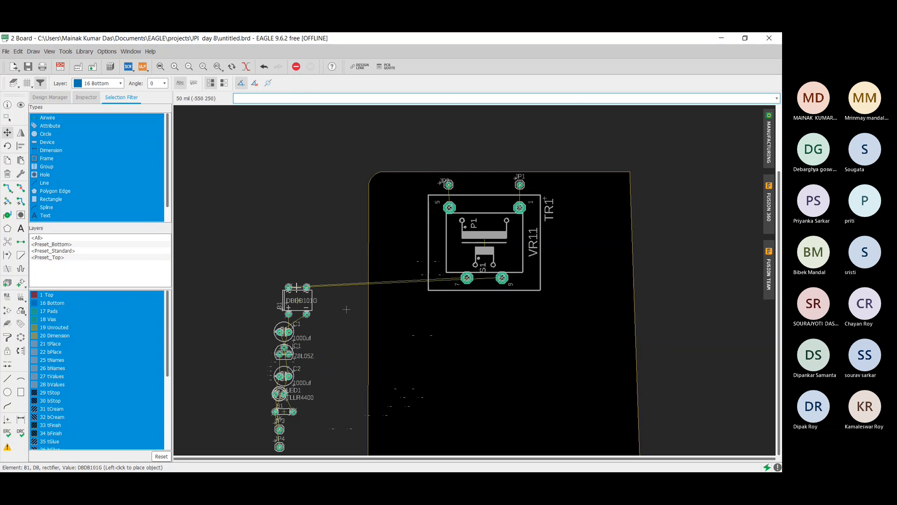
pyautogui.click(5, 162)
pyautogui.click(7, 132)
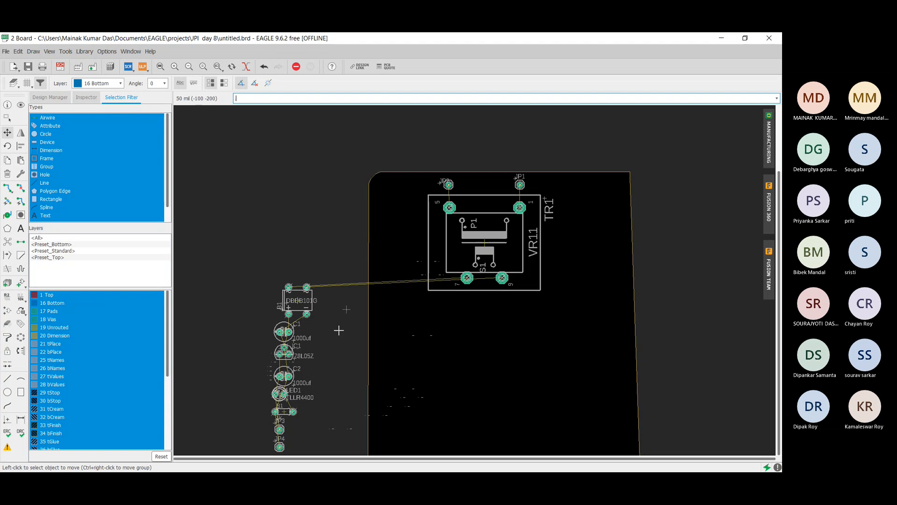
pyautogui.click(298, 300)
pyautogui.click(481, 340)
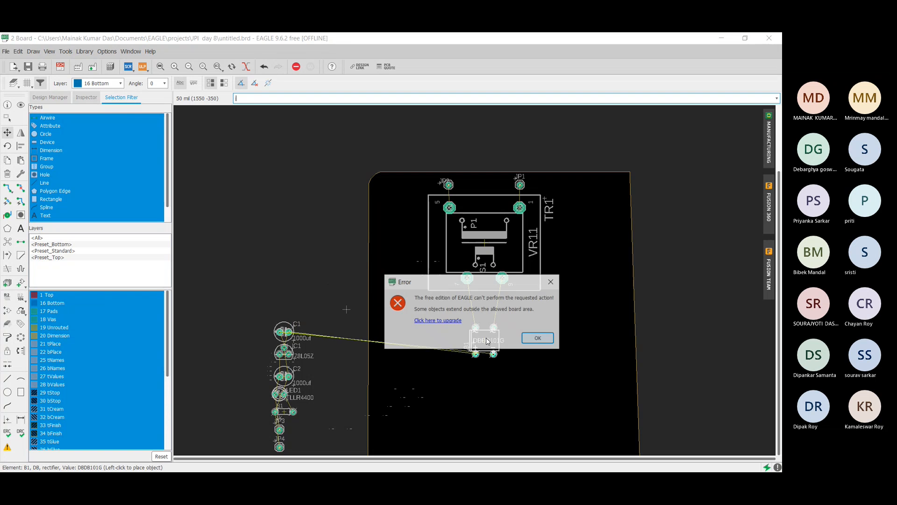
pyautogui.click(538, 338)
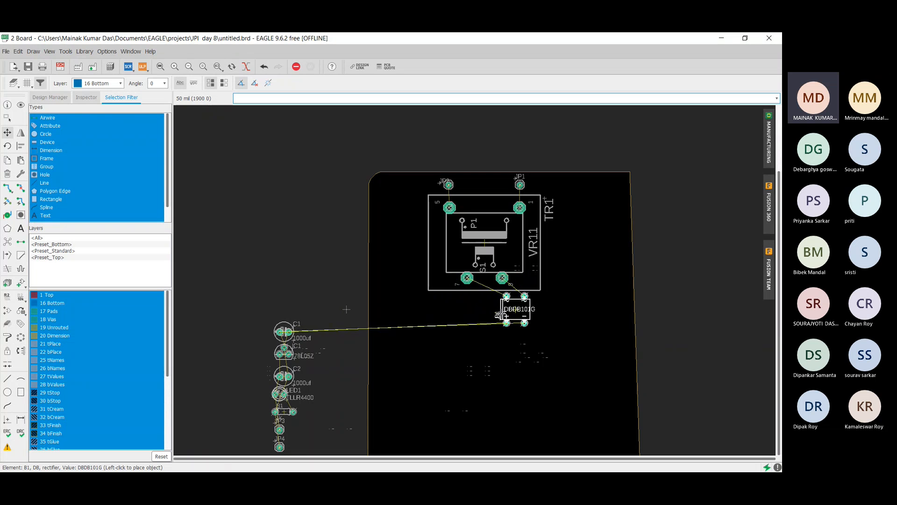
pyautogui.press('Escape')
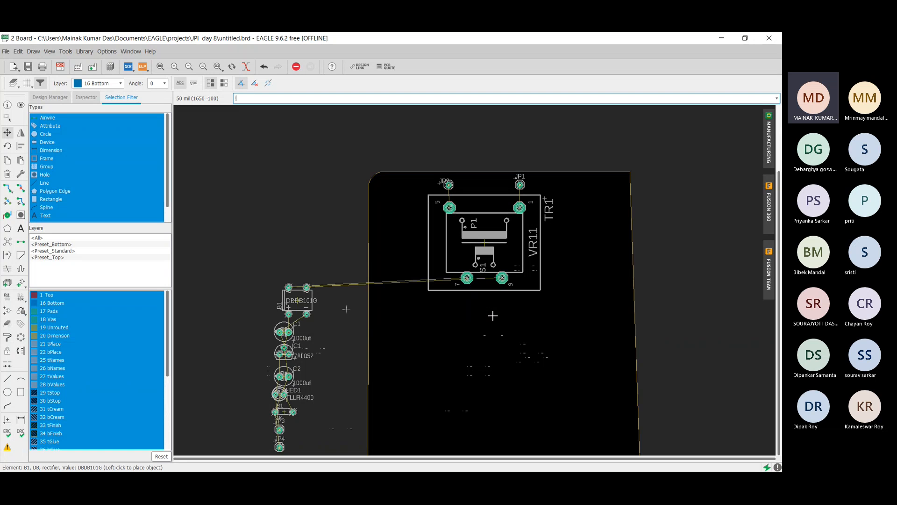
# - Close the board window, agreeing to save the board and schematic
pyautogui.scroll(-6, 389, 356)
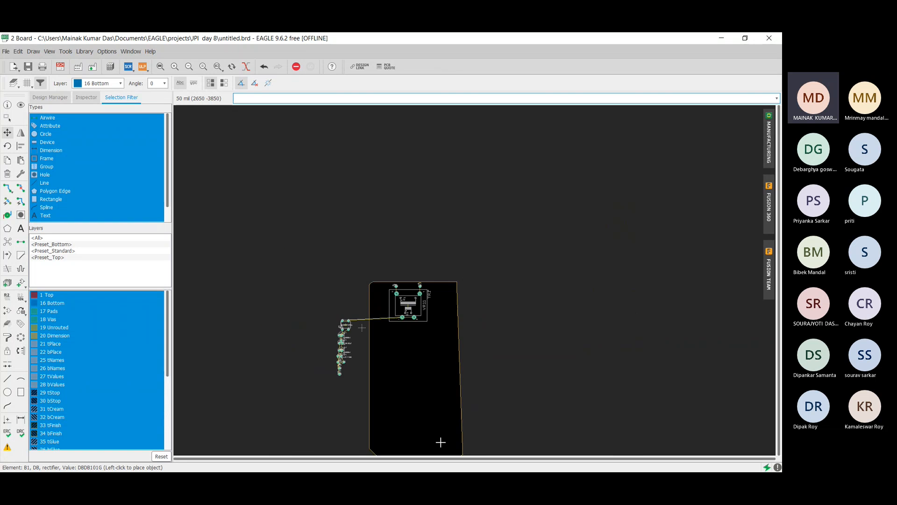
pyautogui.scroll(3, 396, 374)
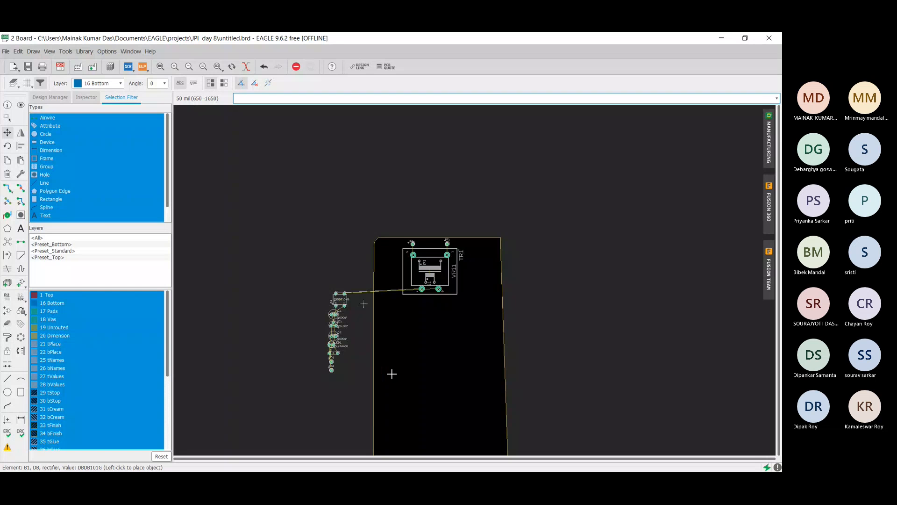
pyautogui.click(775, 37)
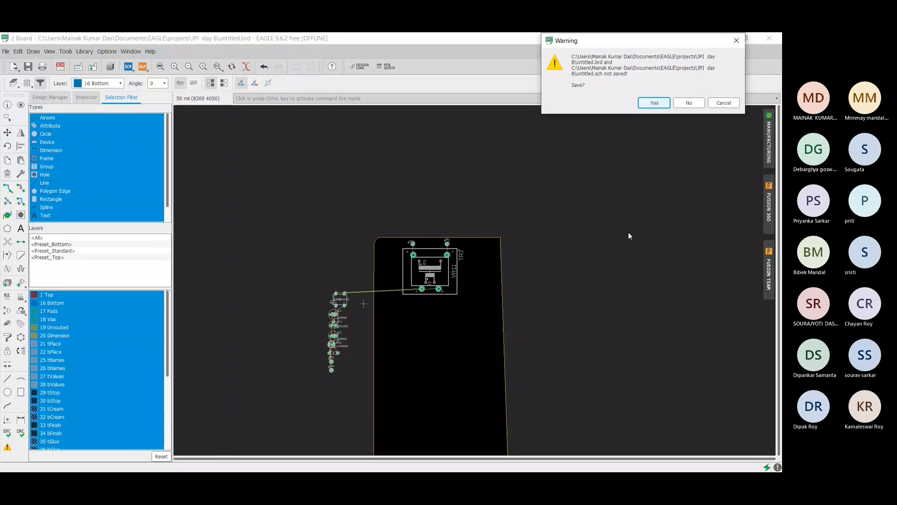
pyautogui.press('Return')
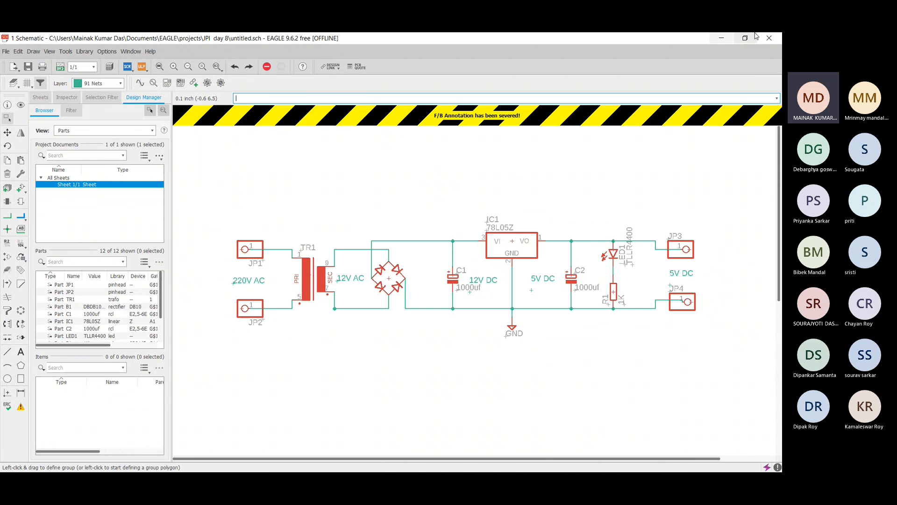
# - Bring the JPI day 8 schematic back up and select the whole power supply circuit as a group
pyautogui.click(722, 38)
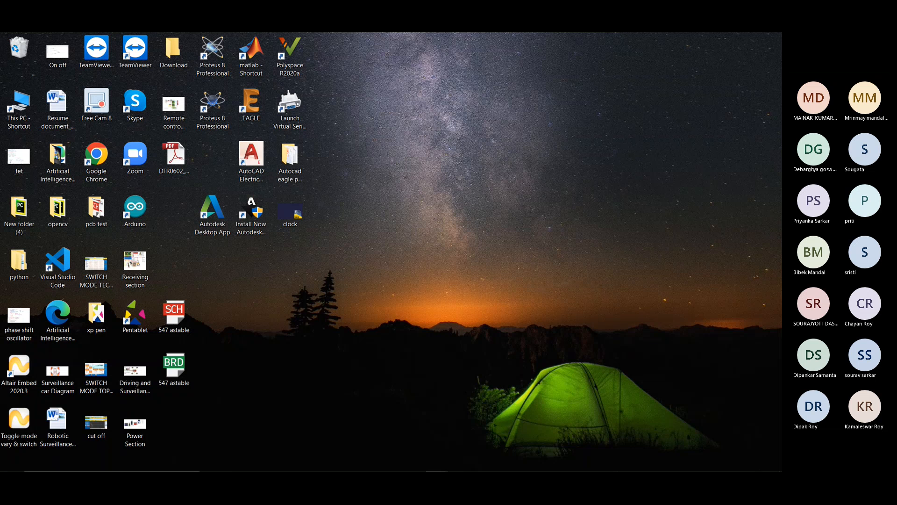
pyautogui.moveTo(436, 462)
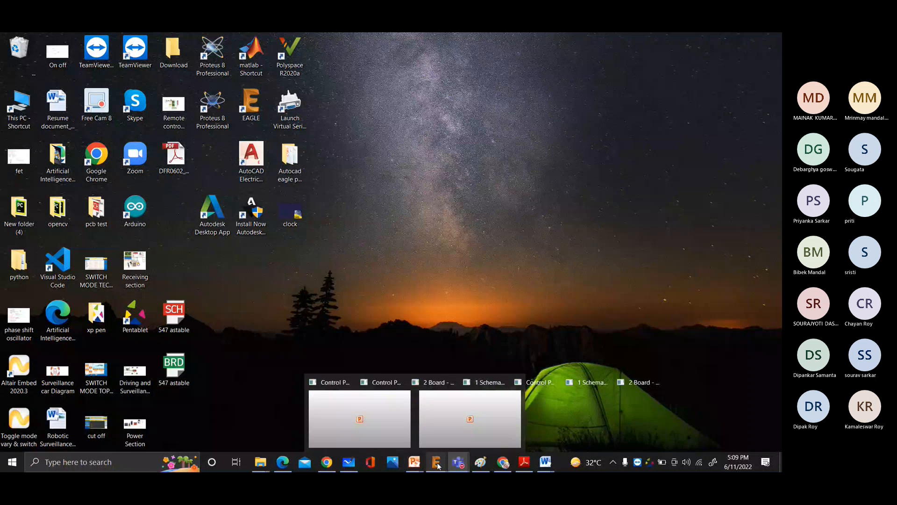
pyautogui.moveTo(405, 430)
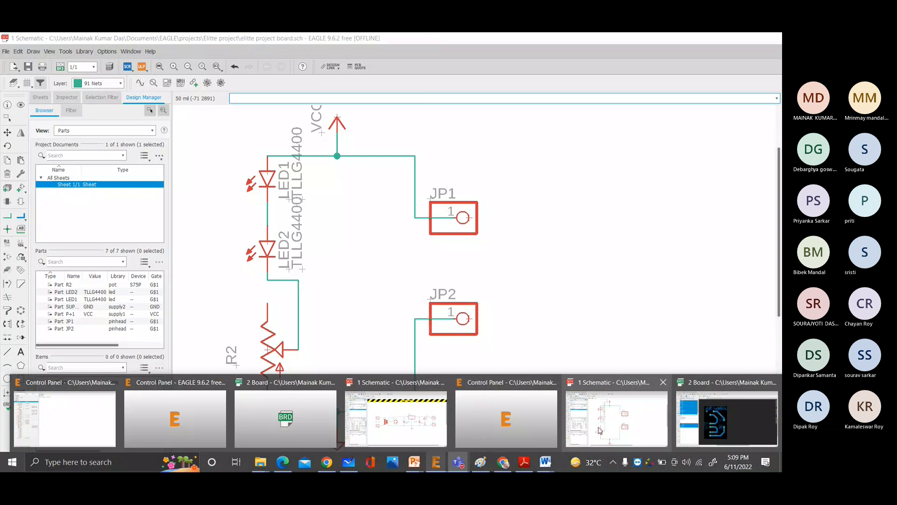
pyautogui.click(411, 437)
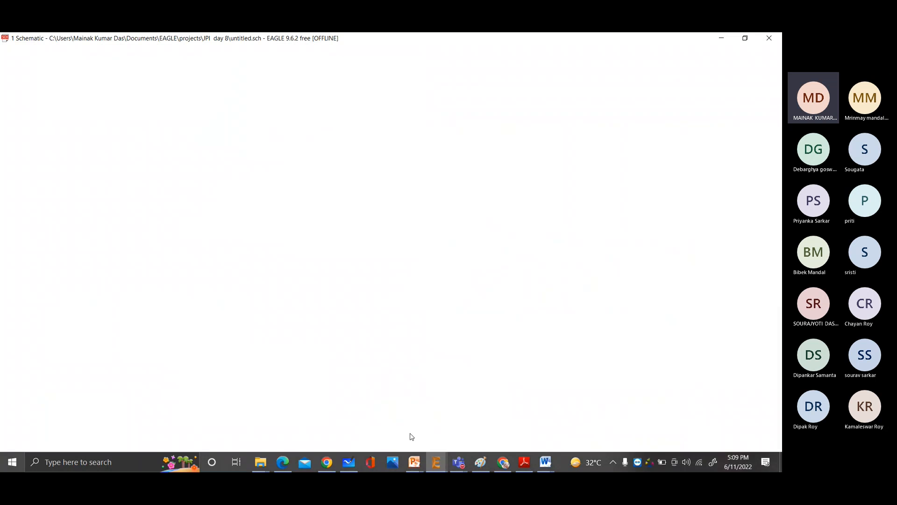
pyautogui.click(12, 118)
pyautogui.moveTo(213, 212); pyautogui.dragTo(756, 356)
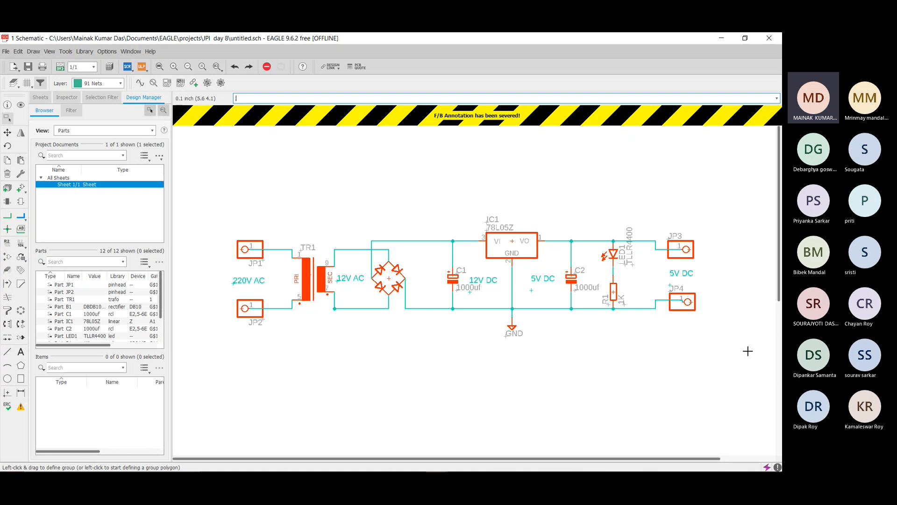
# - Try to close the JPI day 8 schematic and the BLDC controler board, declining to save the schematic
pyautogui.moveTo(344, 468)
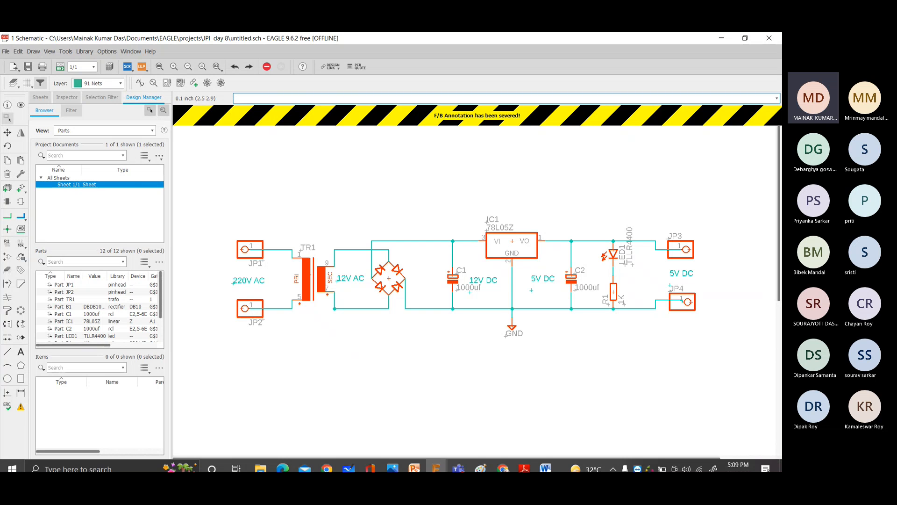
pyautogui.moveTo(439, 469)
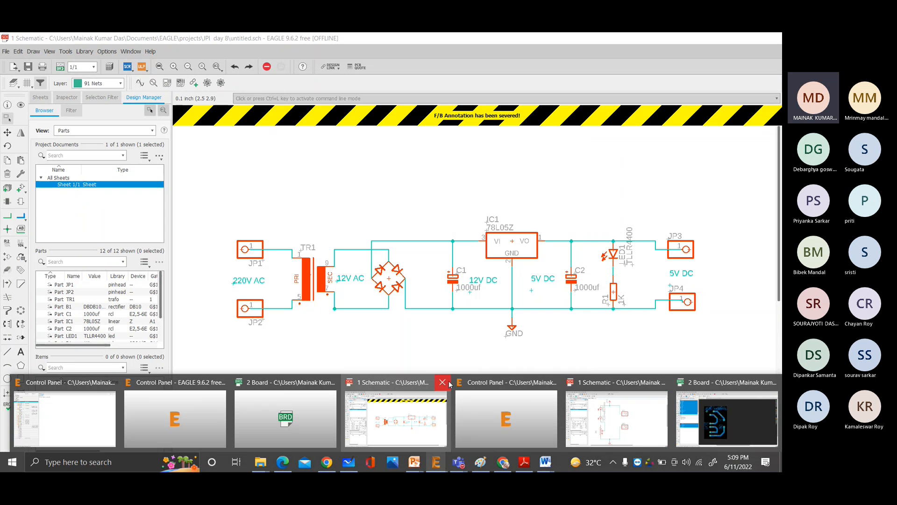
pyautogui.click(442, 382)
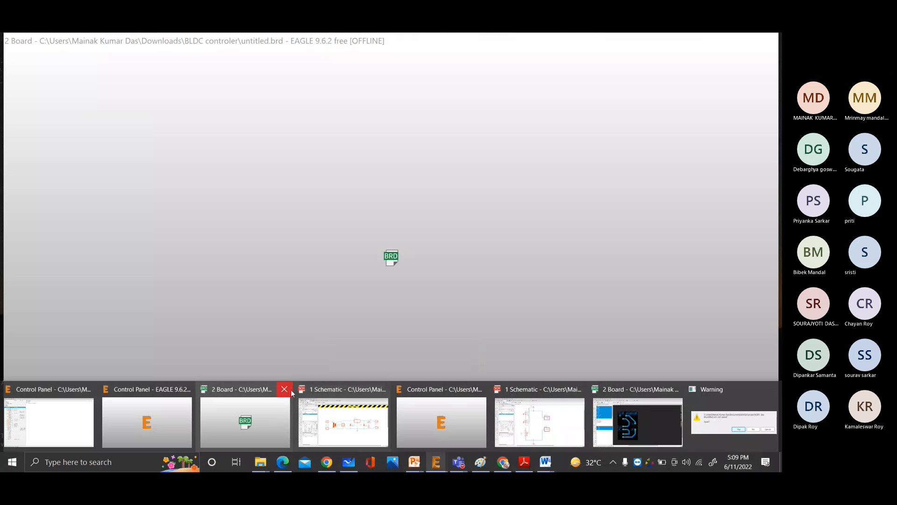
pyautogui.click(287, 393)
pyautogui.click(491, 410)
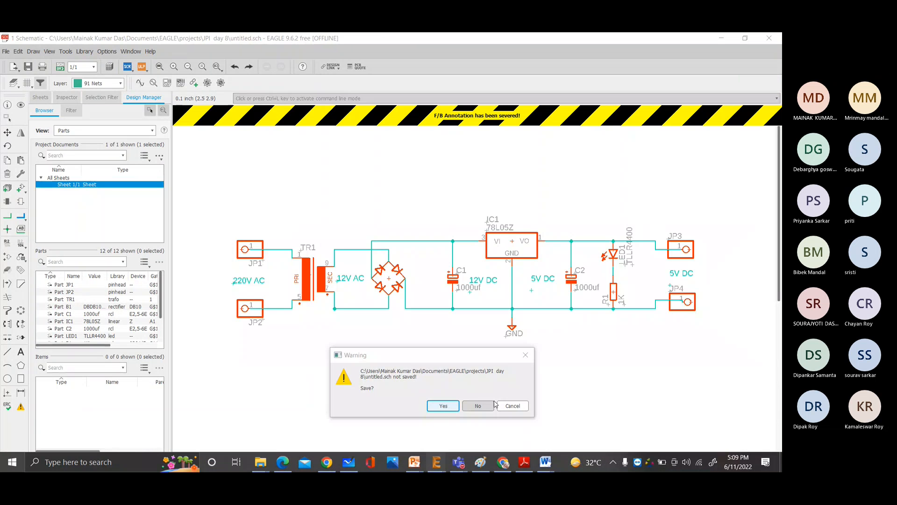
pyautogui.click(470, 404)
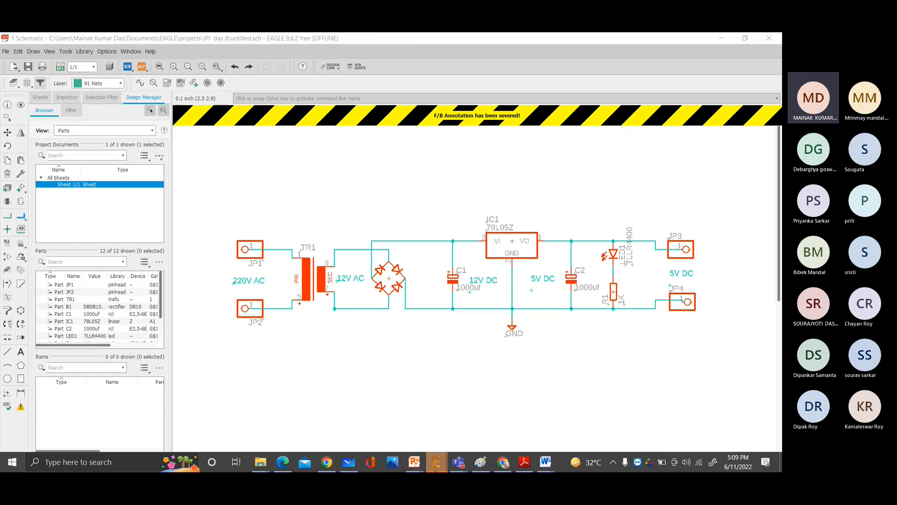
# - Create a new project in the Control Panel's user projects folder, agreeing to save the BLDC controler board
pyautogui.click(435, 471)
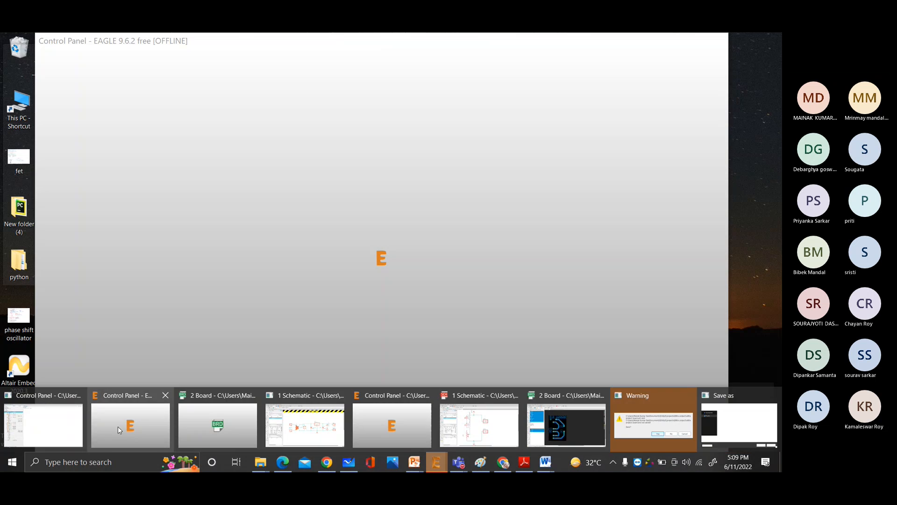
pyautogui.click(117, 427)
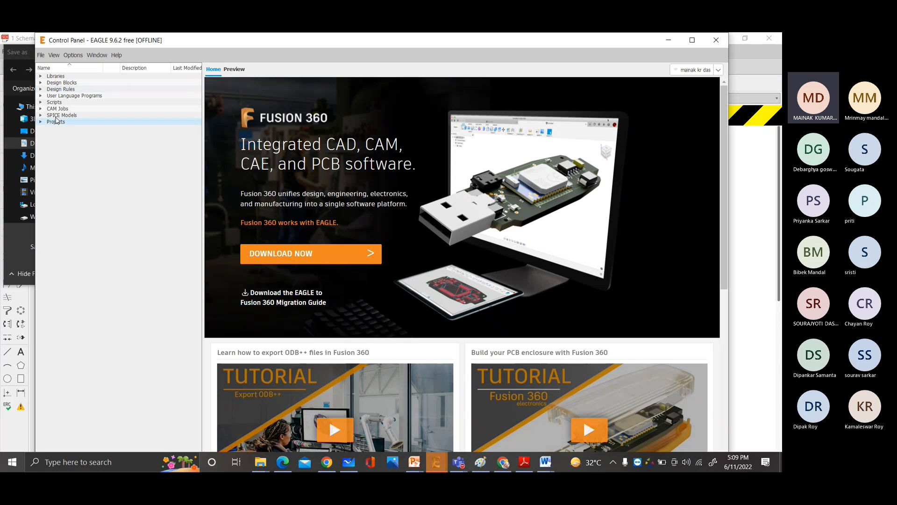
pyautogui.click(41, 122)
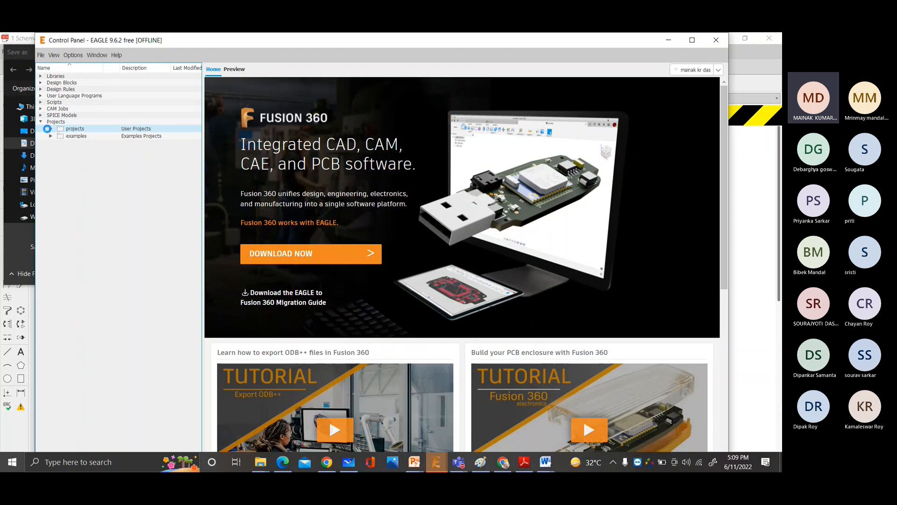
pyautogui.click(51, 130)
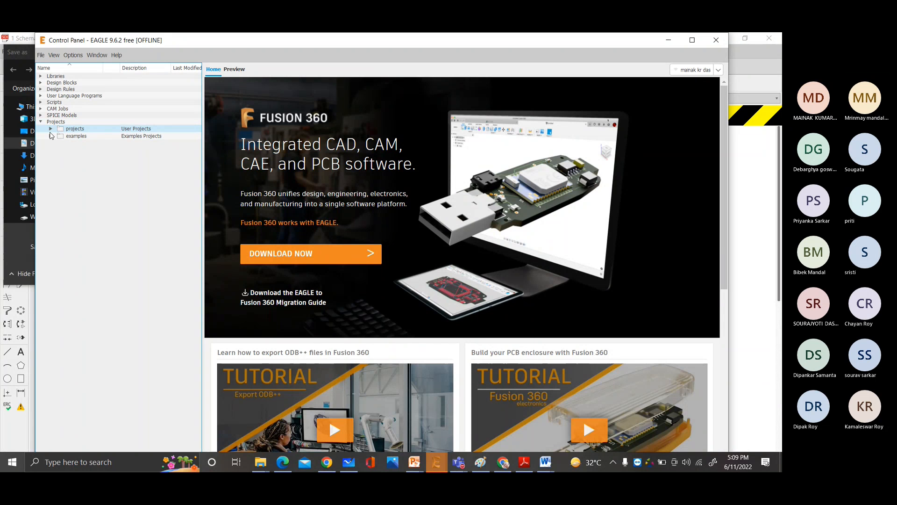
pyautogui.rightClick(63, 128)
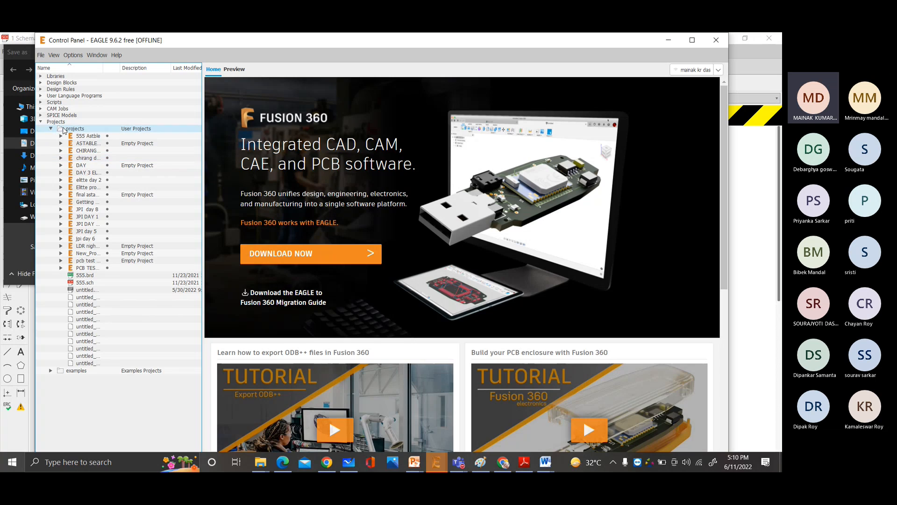
pyautogui.click(88, 139)
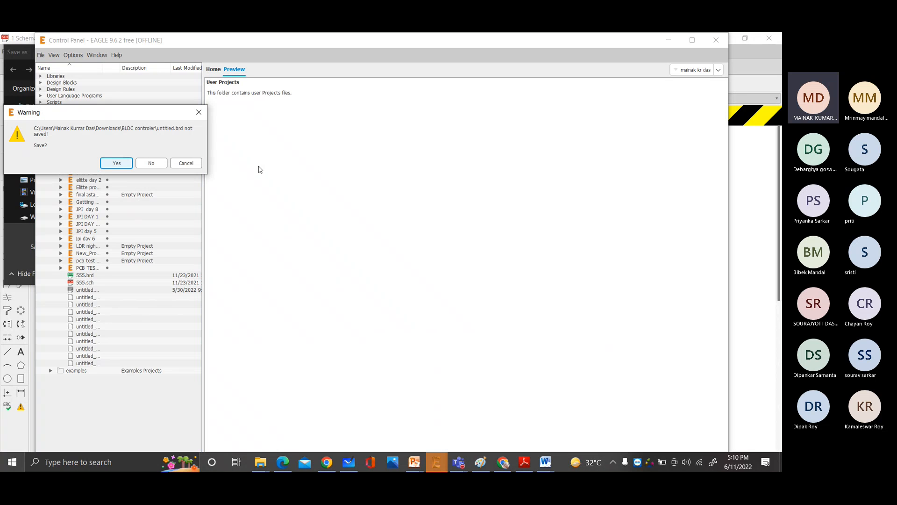
pyautogui.click(117, 163)
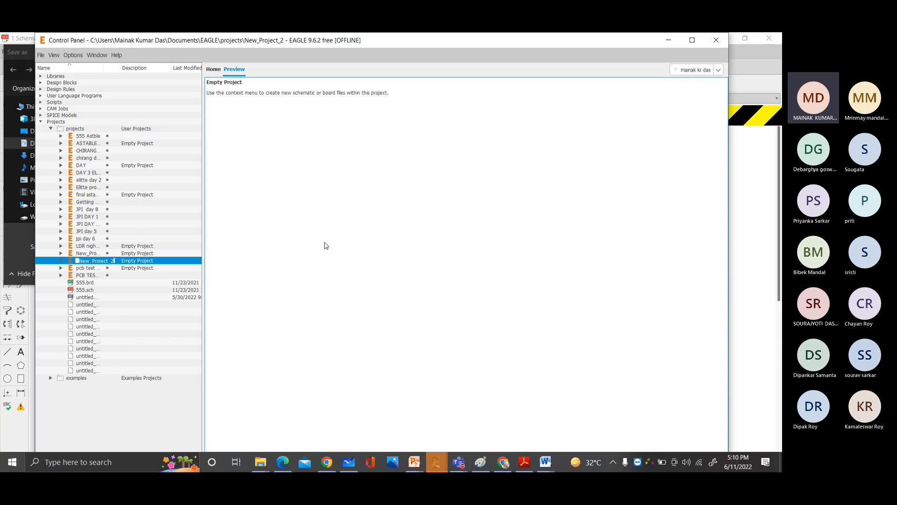
# - Name the new project "7th day AC to DC convertor"
pyautogui.press('BackSpace')
pyautogui.write('AC to Dc')
pyautogui.press('BackSpace')
pyautogui.write('C co')
pyautogui.write('8th')
pyautogui.press('BackSpace')
pyautogui.press('BackSpace')
pyautogui.press('BackSpace')
pyautogui.press('BackSpace')
pyautogui.write('7th days')
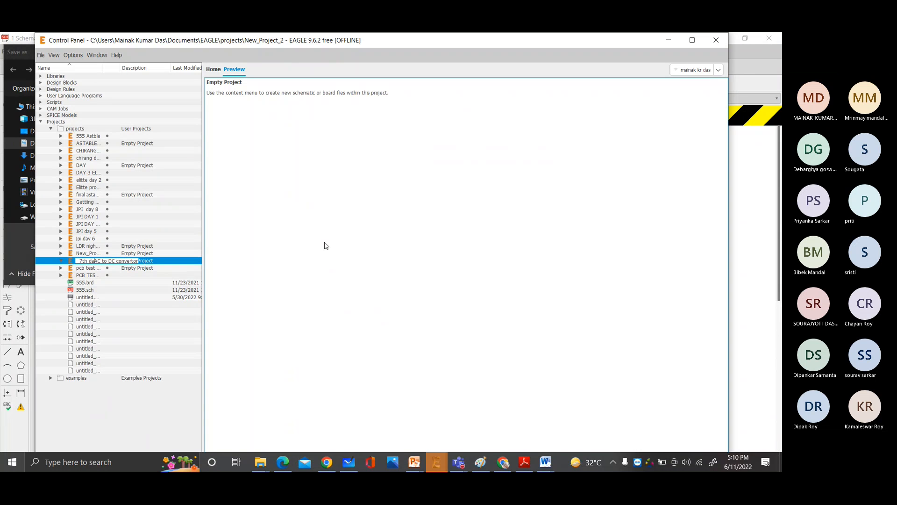
pyautogui.press('BackSpace')
pyautogui.press('Return')
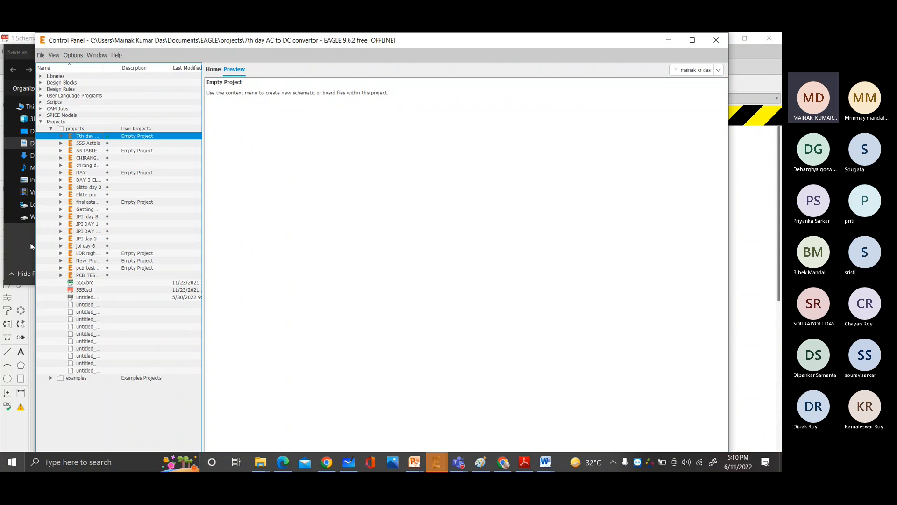
# - Create a new schematic inside the "7th day AC to DC convertor" project
pyautogui.rightClick(81, 139)
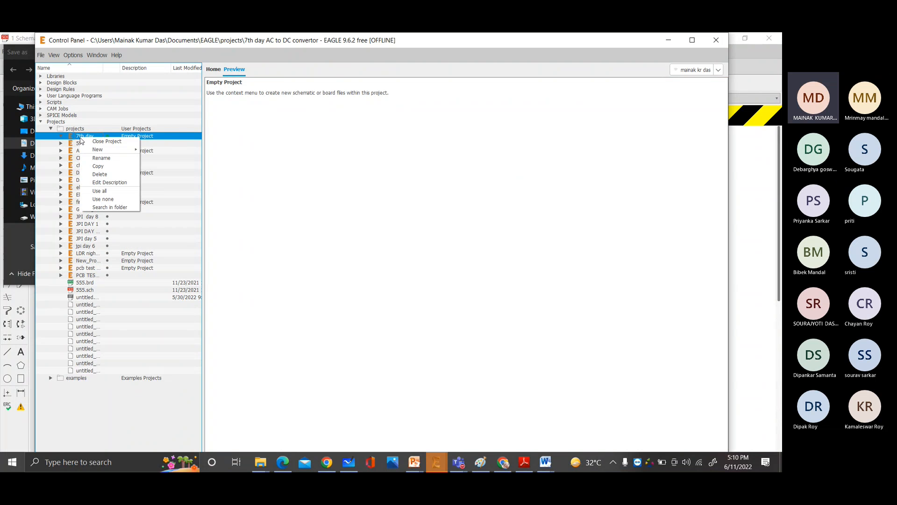
pyautogui.moveTo(109, 150)
pyautogui.click(151, 152)
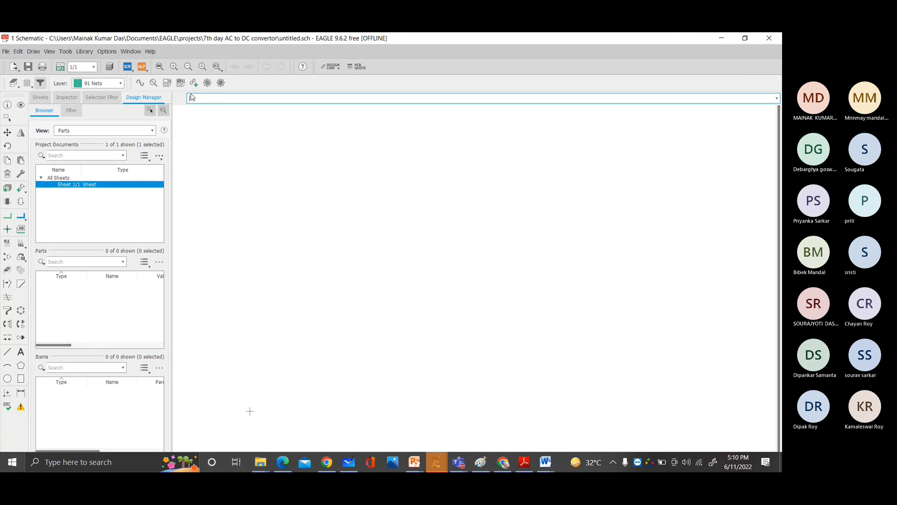
# - Paste the copied power supply circuit onto the empty sheet and generate a board from the schematic
pyautogui.hotkey('ctrl', 'v')
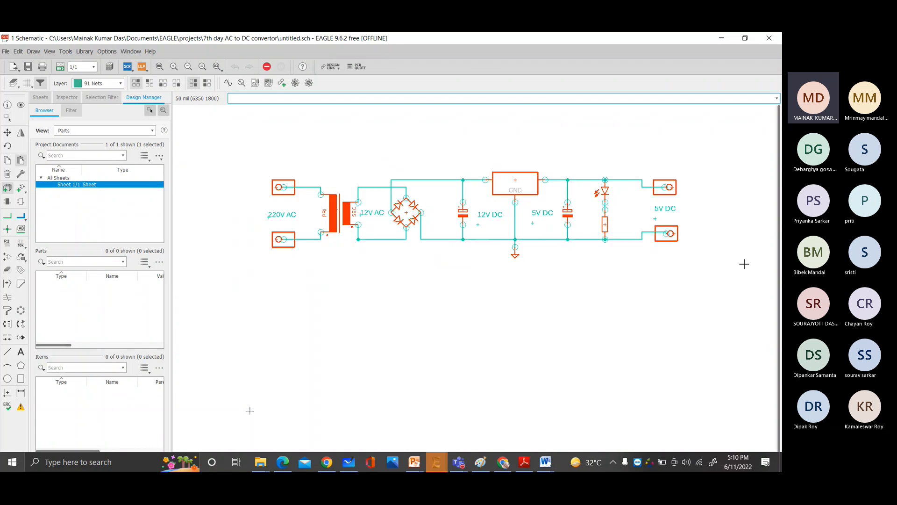
pyautogui.click(700, 319)
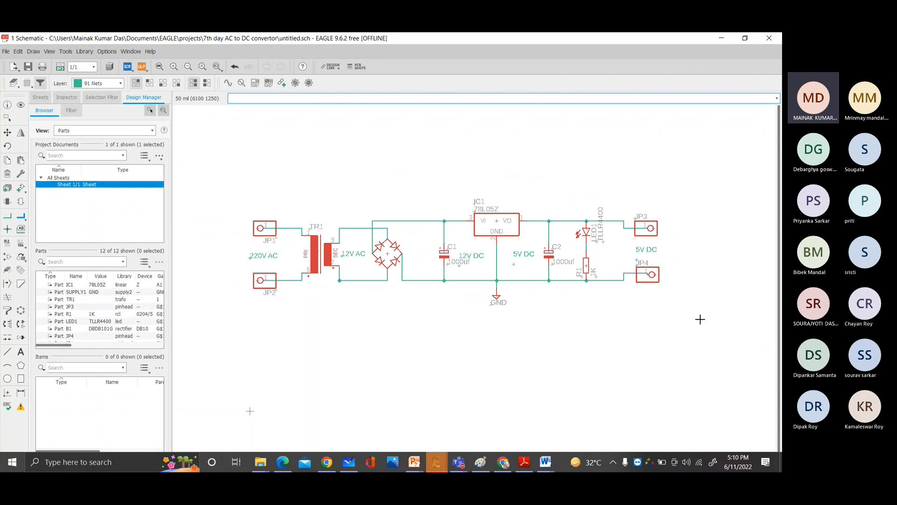
pyautogui.click(59, 67)
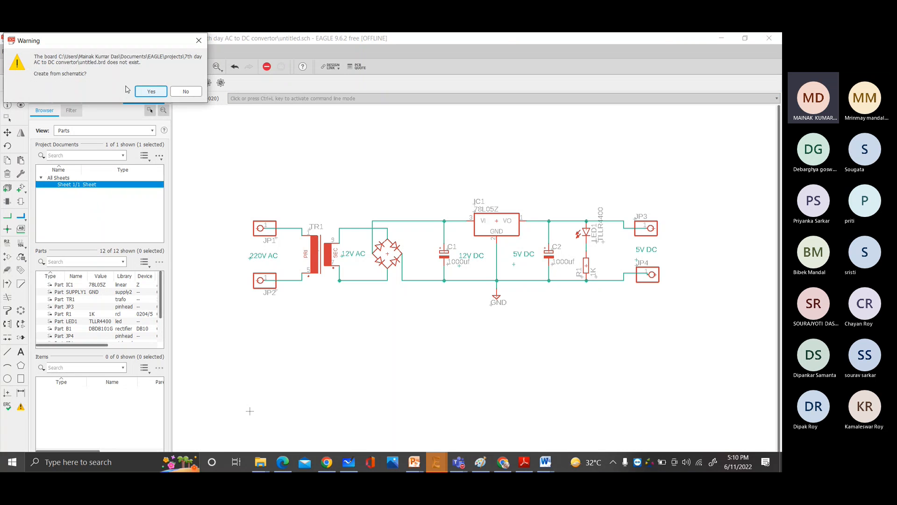
pyautogui.click(151, 92)
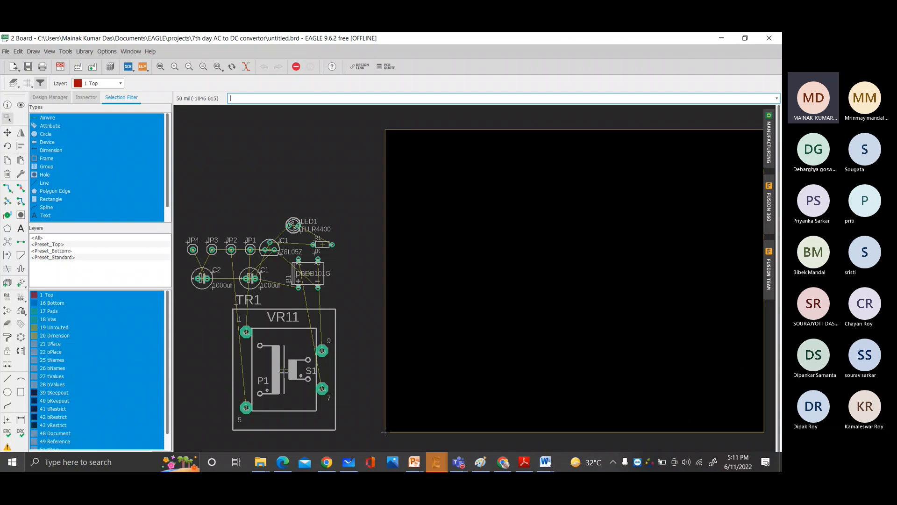
# - Try to move transformer TR1 on its own into the board outline
pyautogui.moveTo(285, 370); pyautogui.dragTo(389, 334)
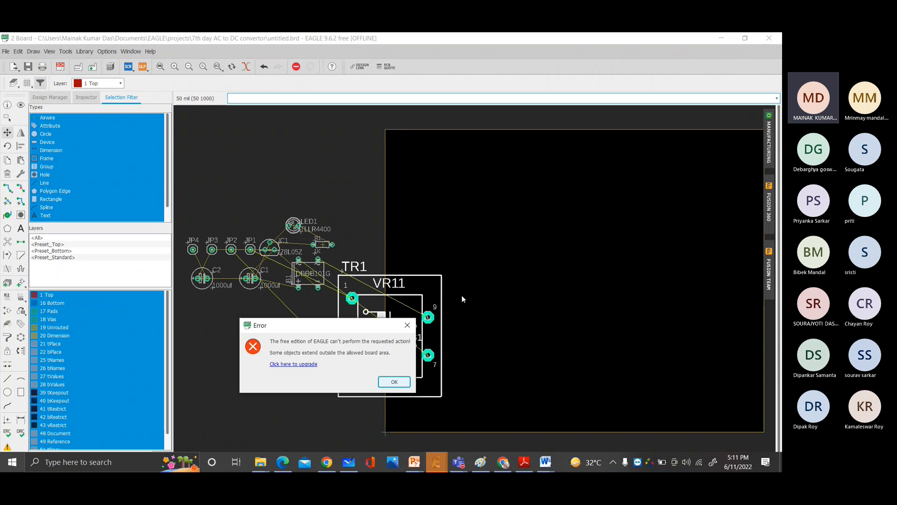
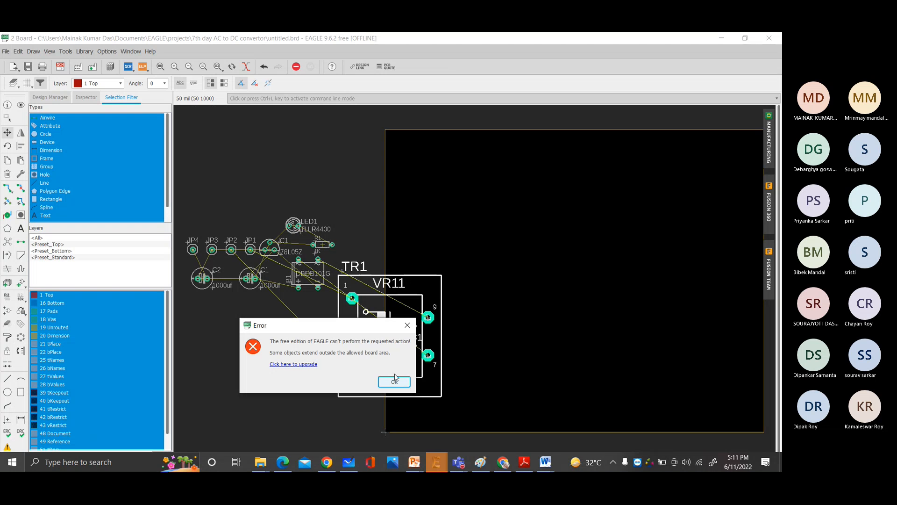
pyautogui.click(395, 380)
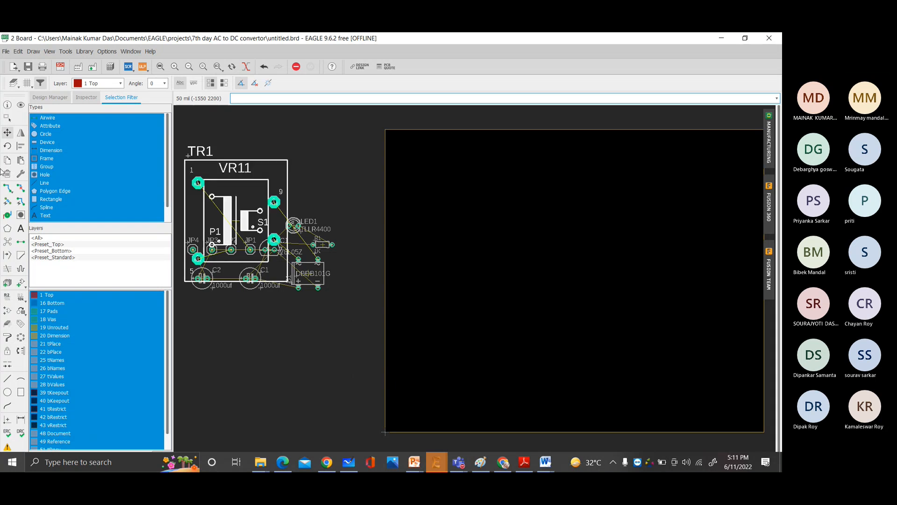
pyautogui.click(284, 369)
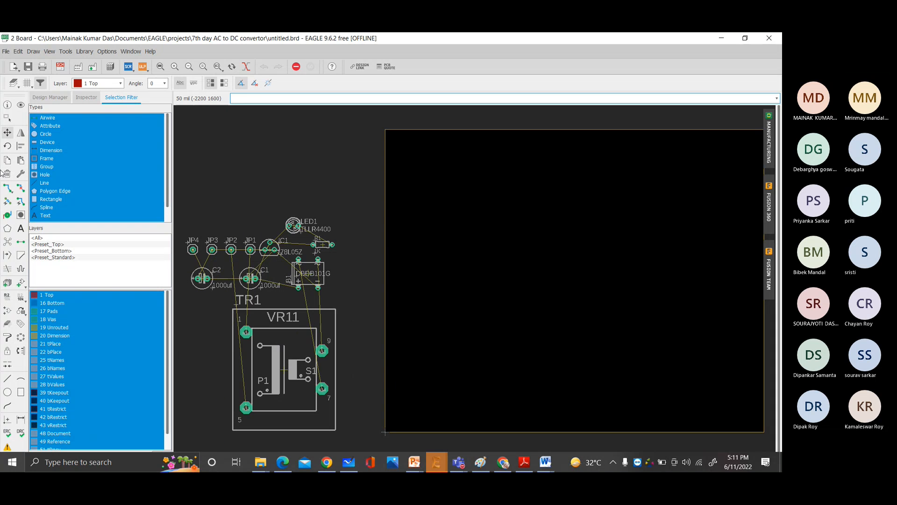
# - Group all the unplaced components and move them together inside the board outline
pyautogui.click(8, 118)
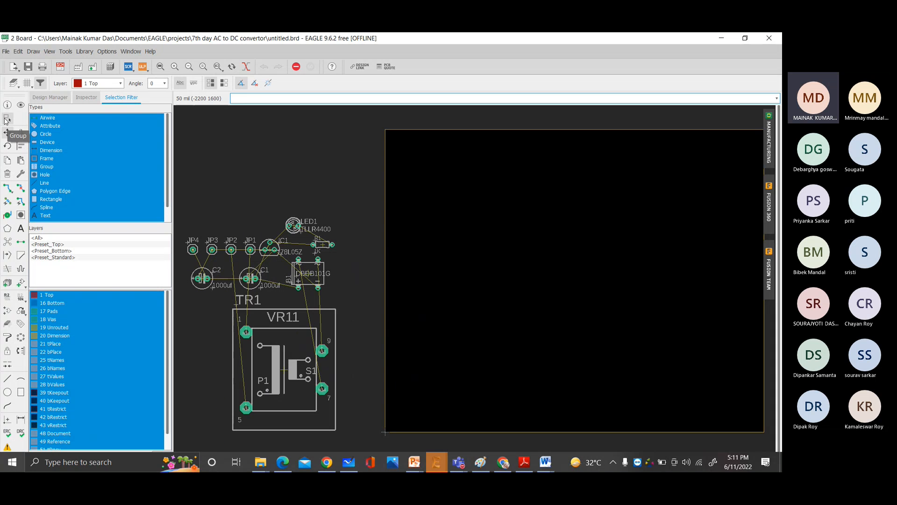
pyautogui.moveTo(181, 201); pyautogui.dragTo(366, 445)
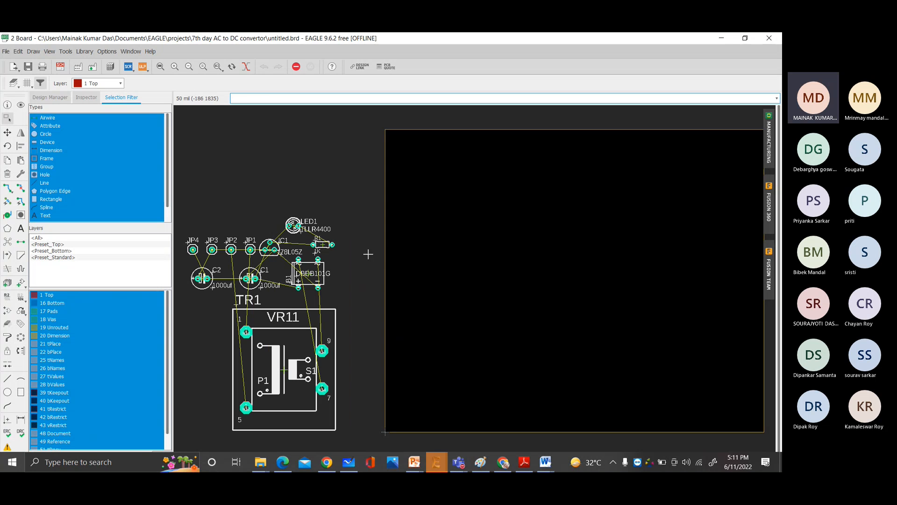
pyautogui.click(7, 133)
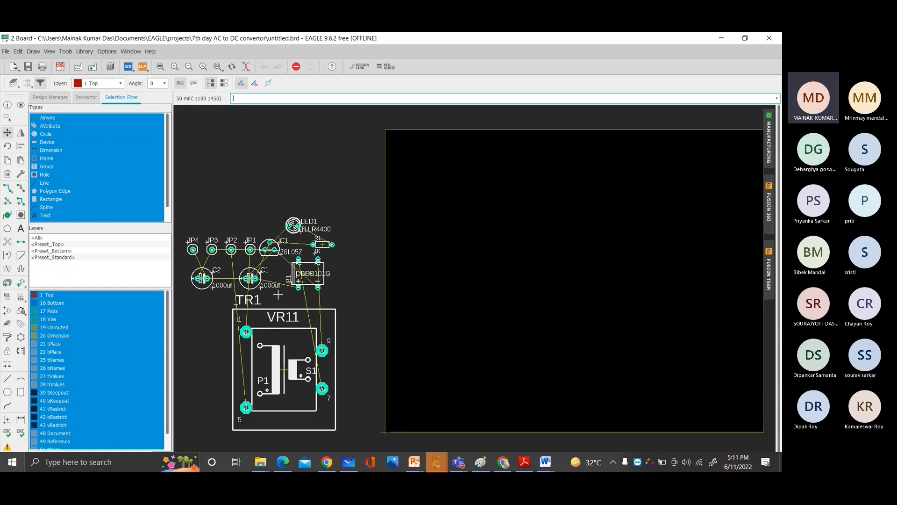
pyautogui.moveTo(319, 307); pyautogui.dragTo(565, 268)
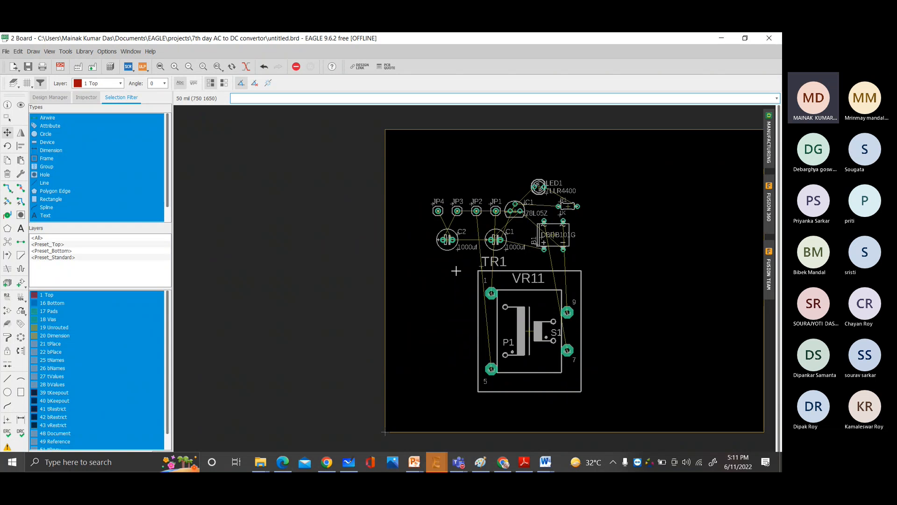
# - Move transformer TR1 to the board's upper-right area, rotated so pins 1 and 5 face the upper edge
pyautogui.scroll(-3, 581, 234)
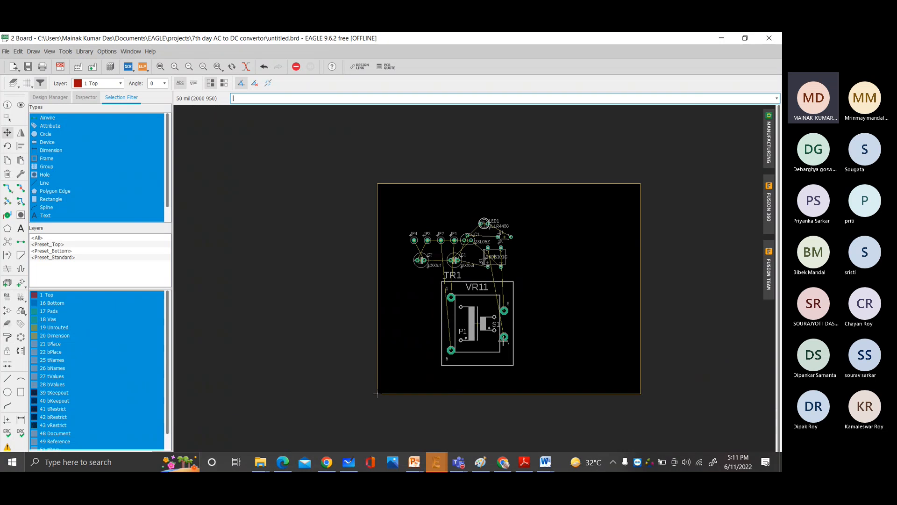
pyautogui.click(477, 323)
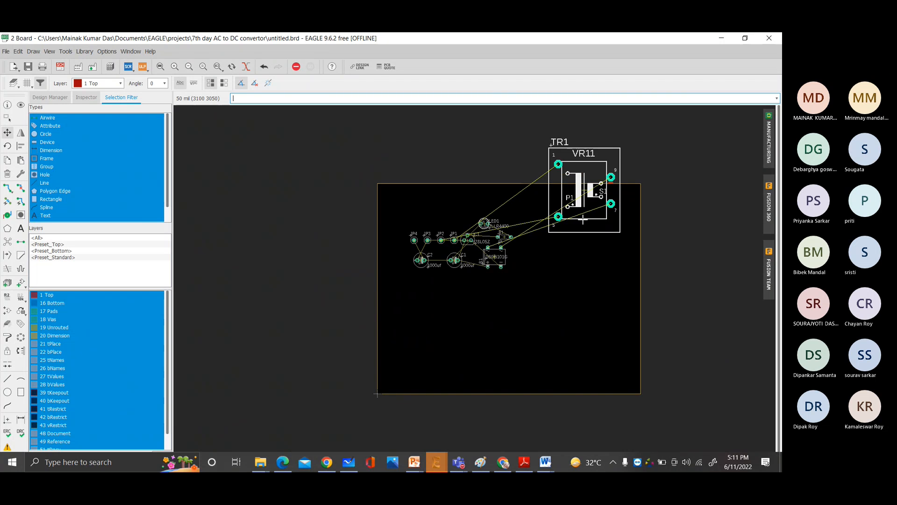
pyautogui.rightClick(583, 220)
pyautogui.rightClick(583, 220)
pyautogui.rightClick(583, 220)
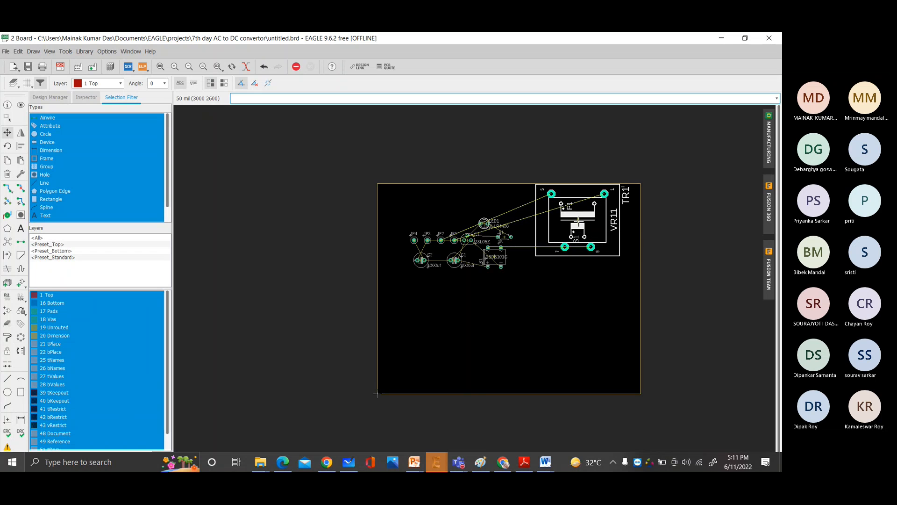
pyautogui.click(577, 220)
# - Place bridge rectifier B1 directly below the transformer and move capacitor C1 into the open area below and left of it
pyautogui.click(495, 255)
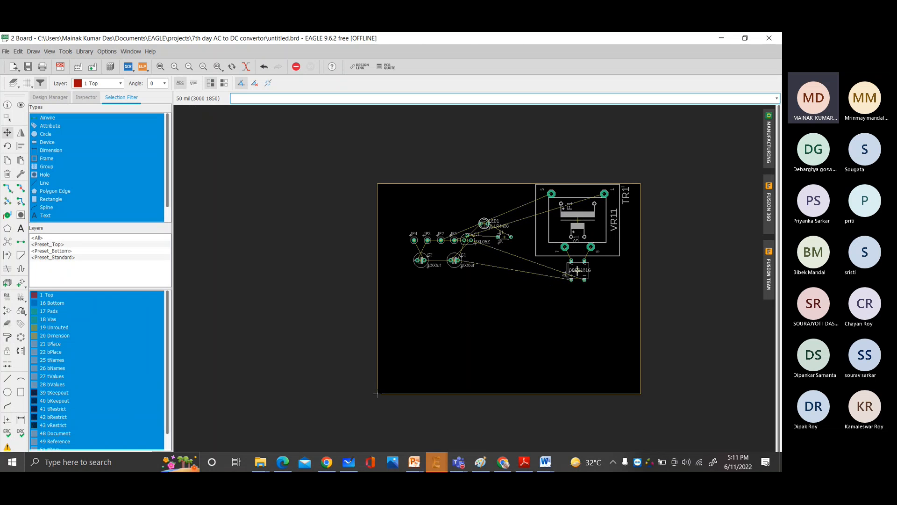
pyautogui.click(454, 261)
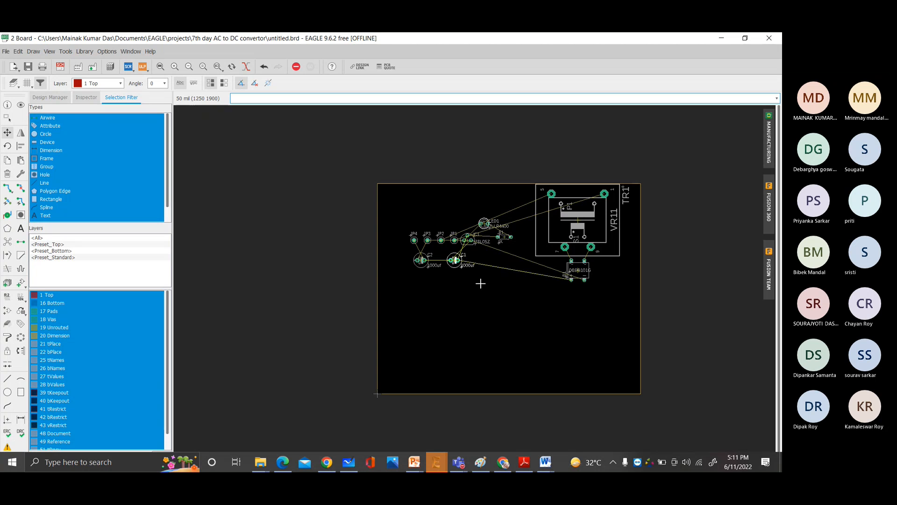
pyautogui.click(518, 323)
# - Place voltage regulator IC1 just below bridge rectifier B1, rotated a quarter turn
pyautogui.click(467, 241)
pyautogui.rightClick(591, 307)
pyautogui.rightClick(581, 307)
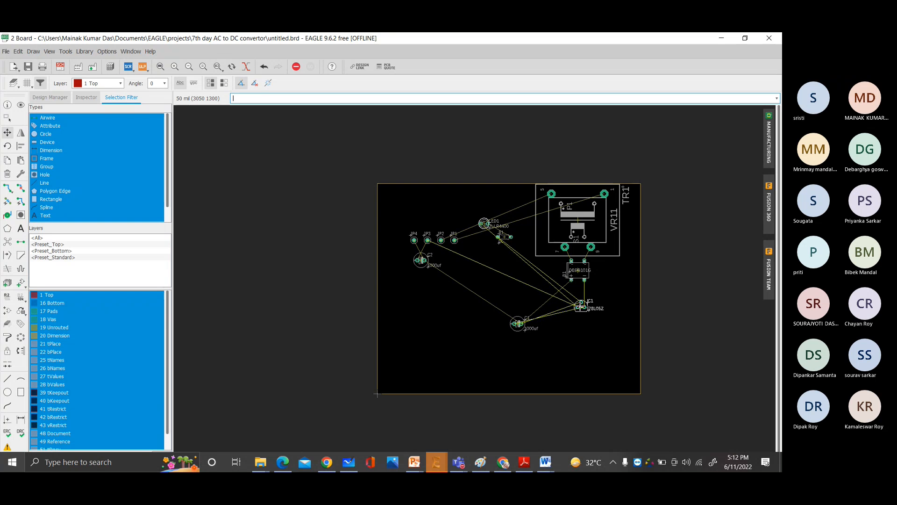
pyautogui.rightClick(581, 307)
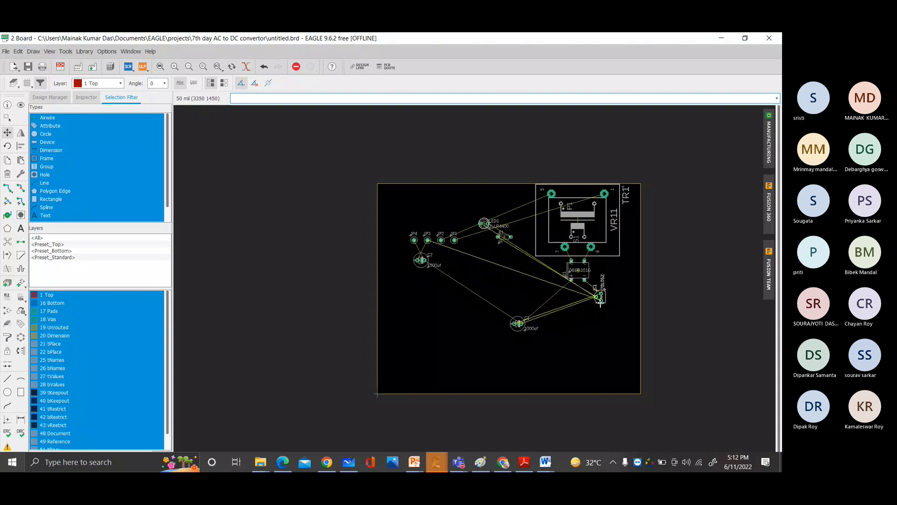
pyautogui.scroll(3, 582, 303)
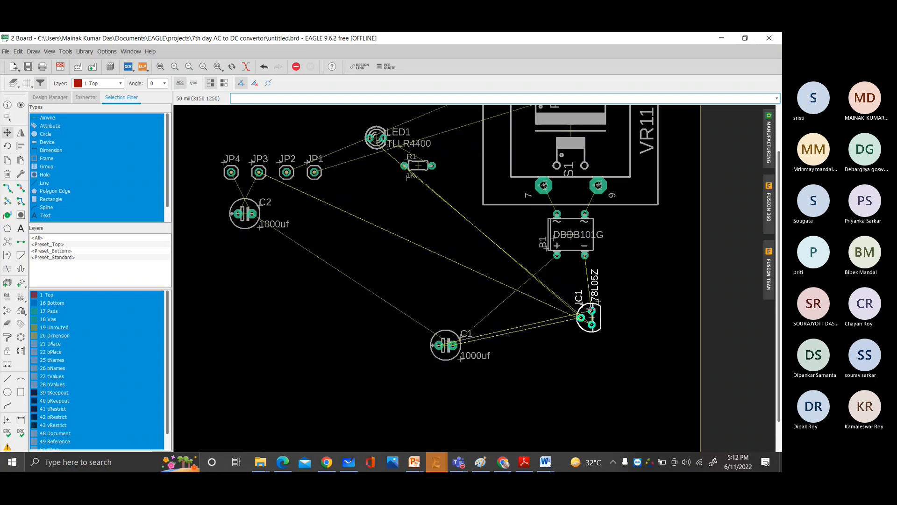
pyautogui.click(587, 290)
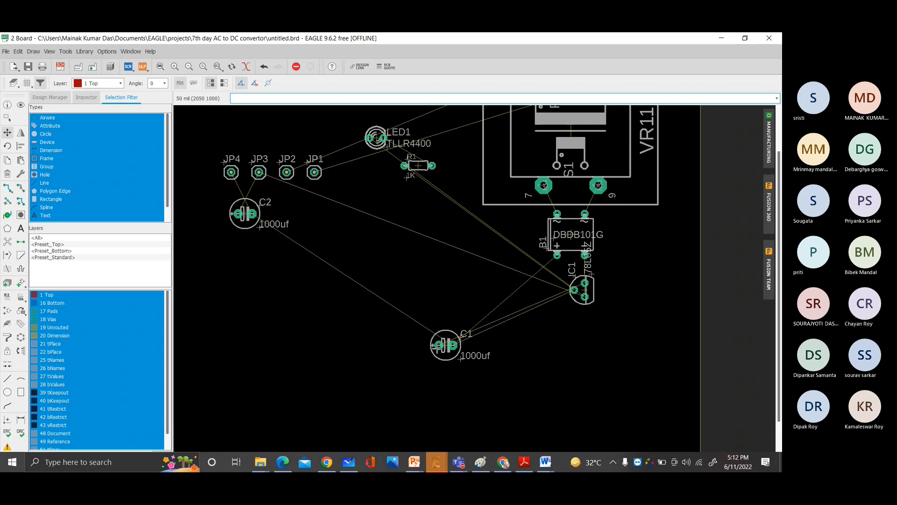
# - Shift IC1 toward the board's lower edge and place capacitor C1, rotated 180°, directly below bridge rectifier B1
pyautogui.click(446, 344)
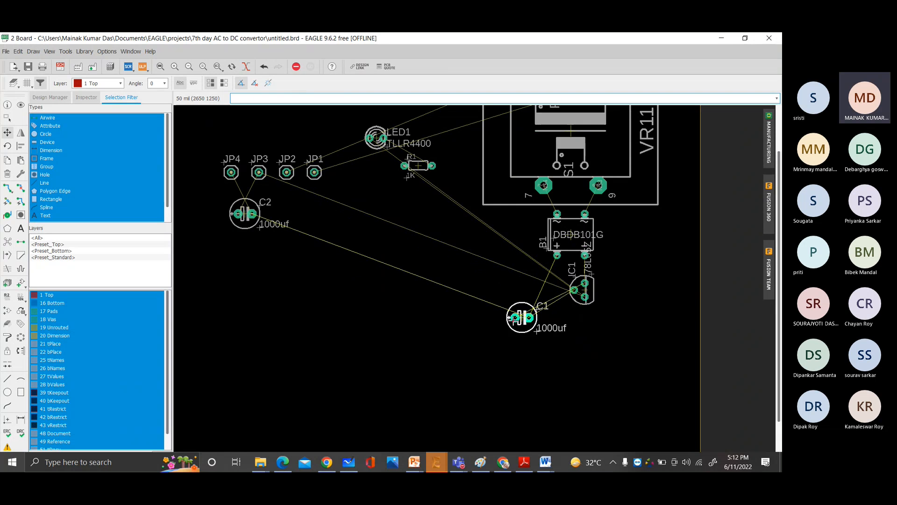
pyautogui.click(480, 324)
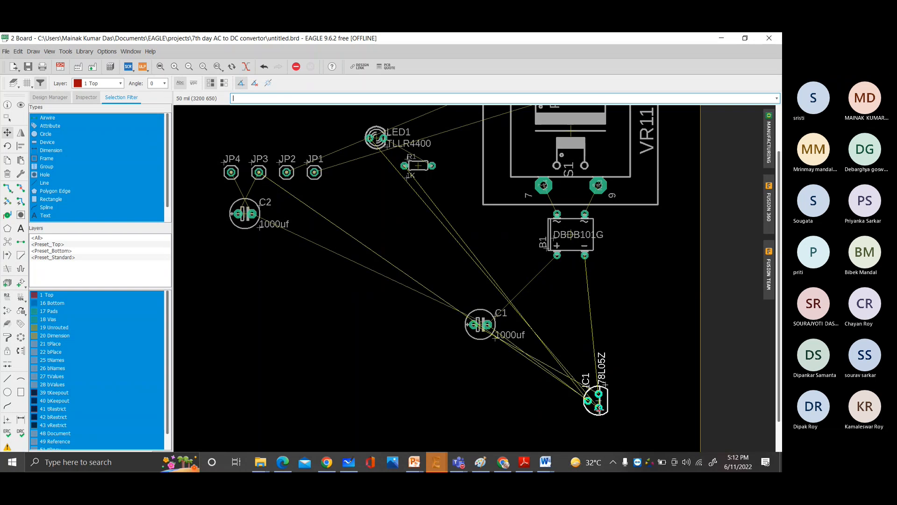
pyautogui.click(591, 423)
pyautogui.click(480, 323)
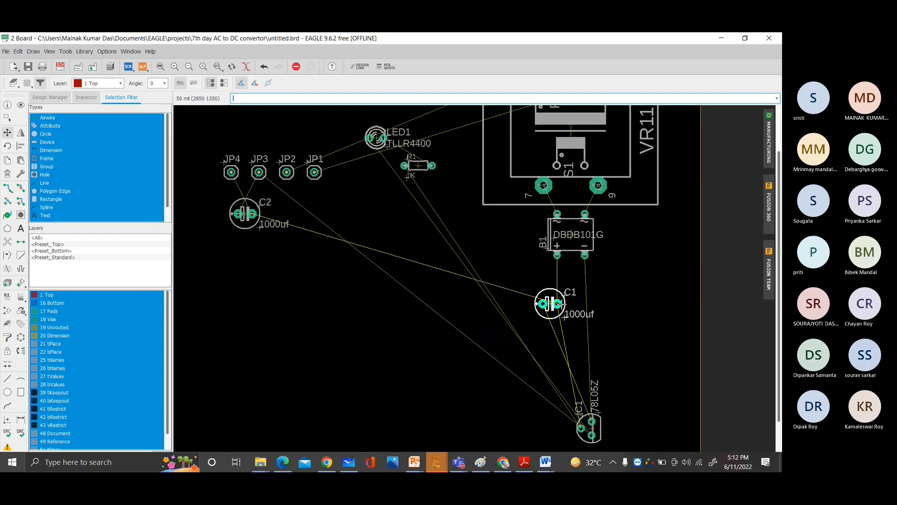
pyautogui.rightClick(557, 313)
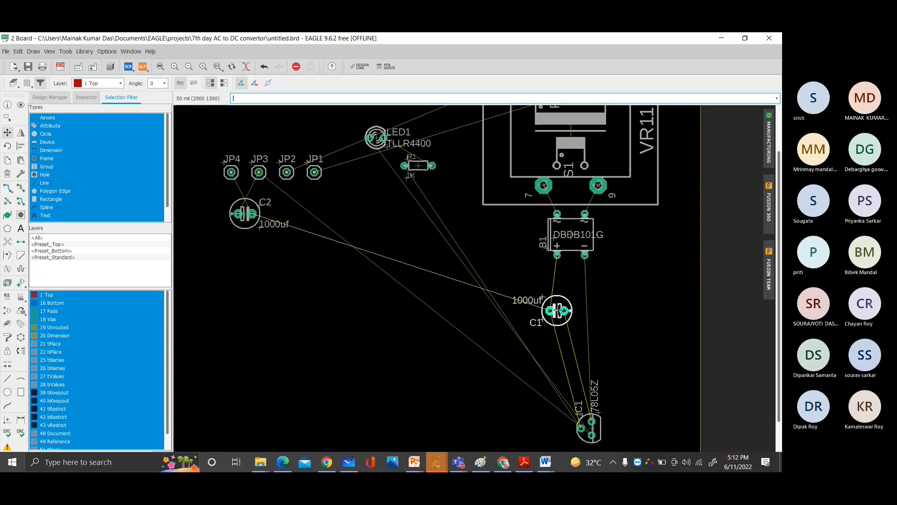
pyautogui.click(570, 304)
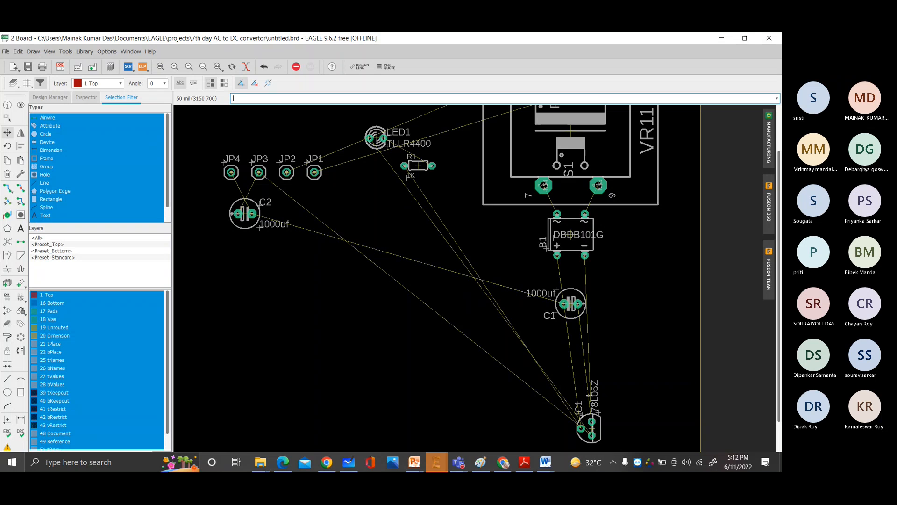
# - Move IC1 up to just below capacitor C1 and place capacitor C2, rotated 180°, beneath IC1
pyautogui.click(591, 429)
pyautogui.click(591, 345)
pyautogui.click(245, 213)
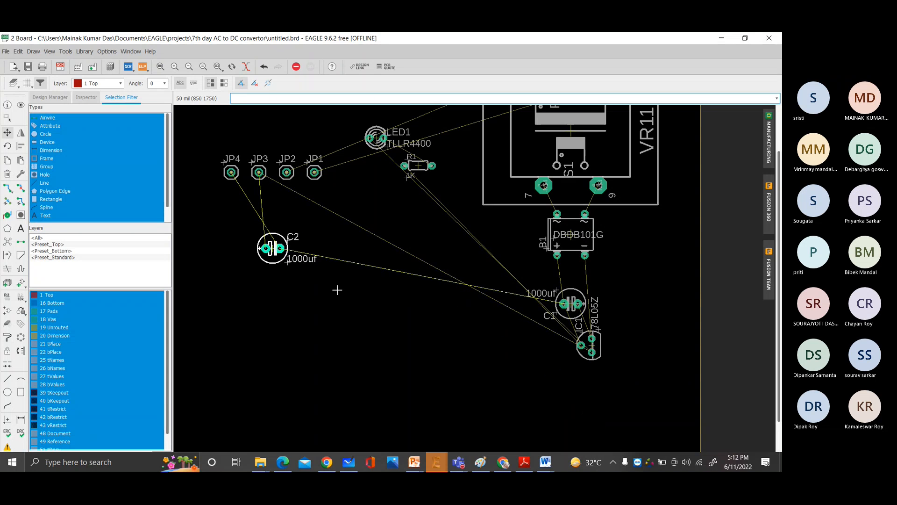
pyautogui.rightClick(578, 414)
pyautogui.rightClick(578, 414)
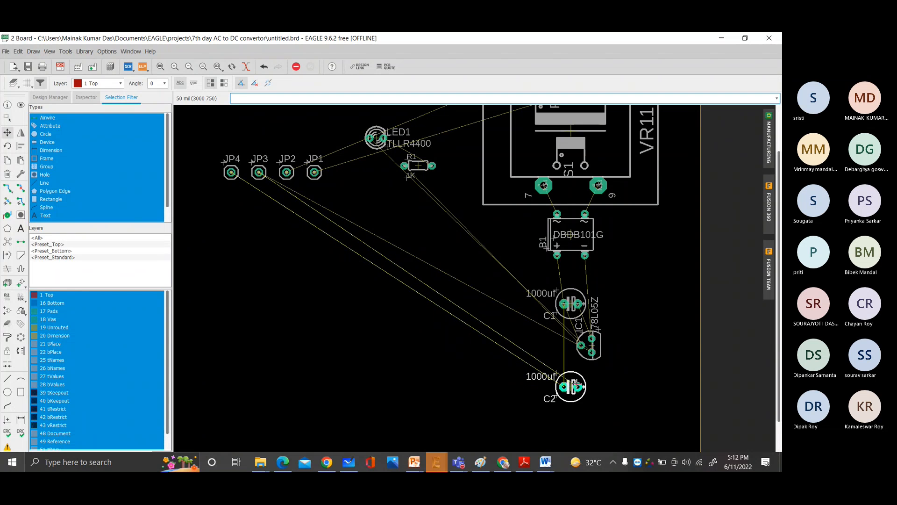
pyautogui.click(578, 386)
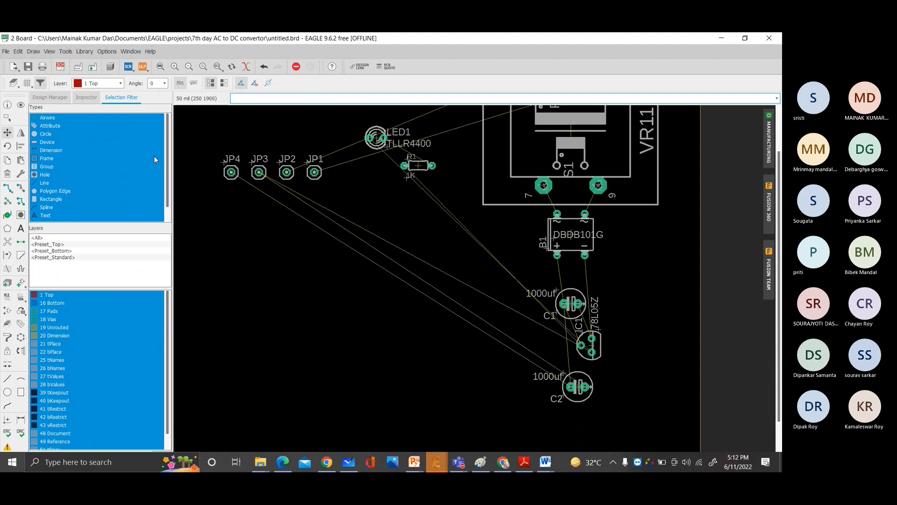
# - Place output pin headers JP4 and JP3 side by side below capacitor C2 near the board's lower edge
pyautogui.click(231, 172)
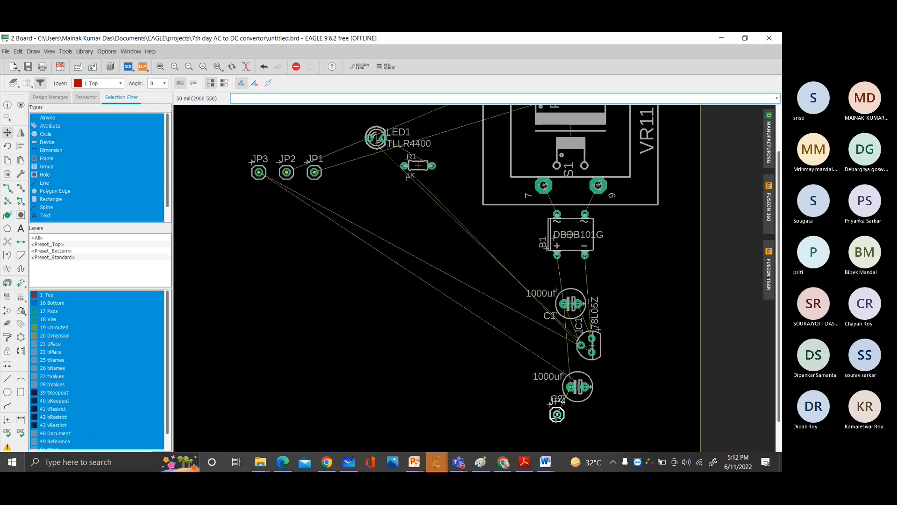
pyautogui.click(571, 448)
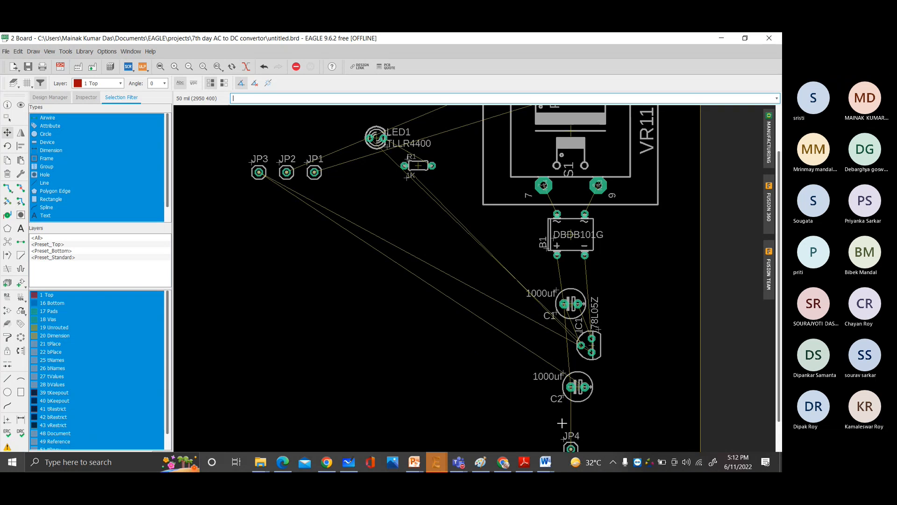
pyautogui.click(264, 172)
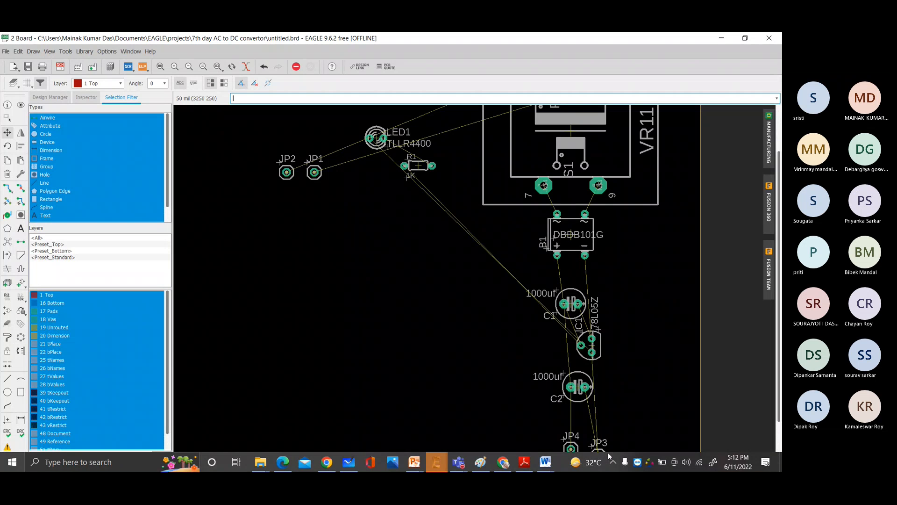
pyautogui.scroll(-3, 402, 149)
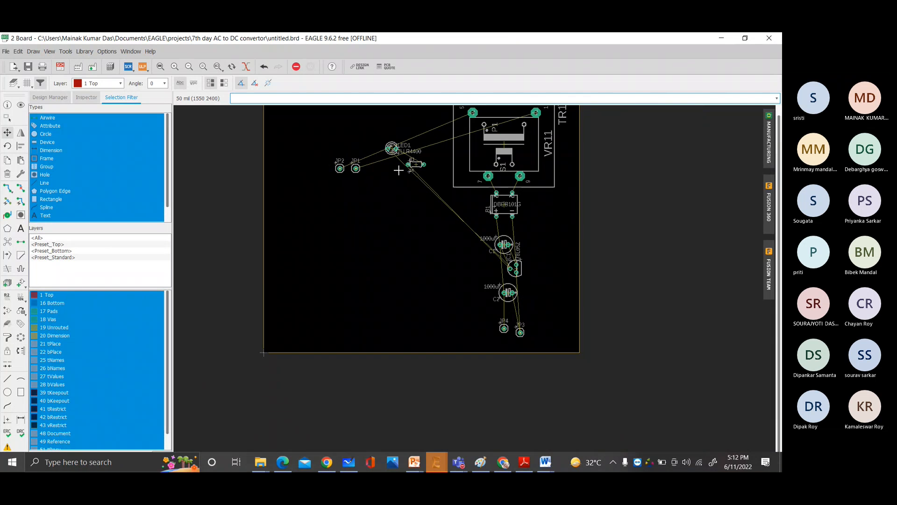
# - Place resistor R1 to the left of IC1 and LED1 beside R1, each rotated a quarter turn
pyautogui.scroll(3, 399, 171)
pyautogui.click(437, 162)
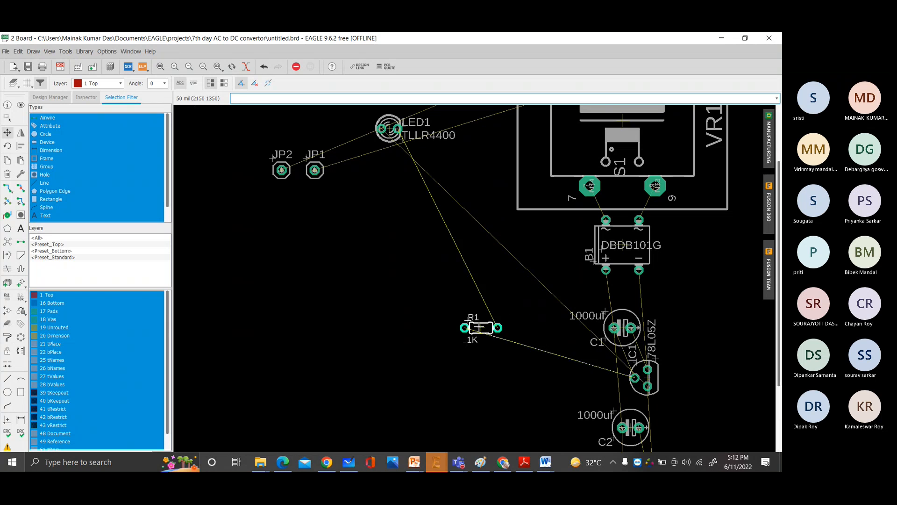
pyautogui.click(556, 377)
pyautogui.rightClick(580, 395)
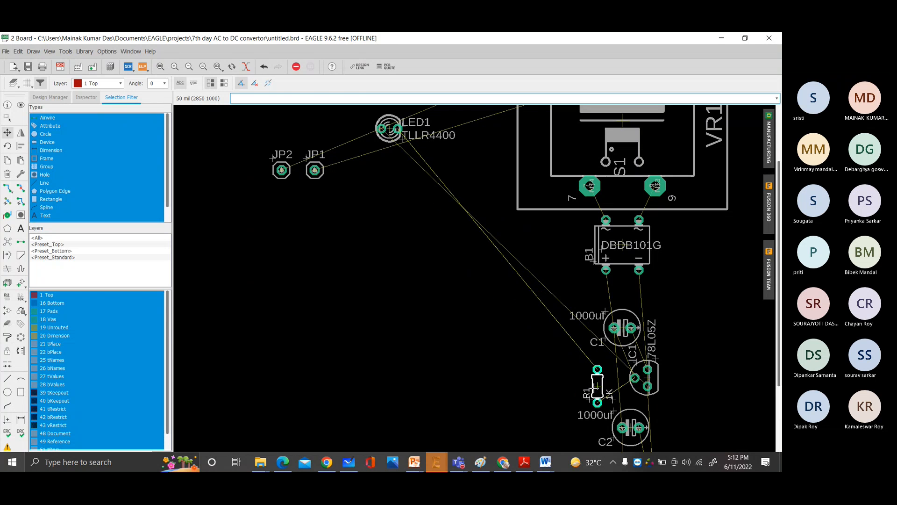
pyautogui.click(572, 377)
pyautogui.click(390, 128)
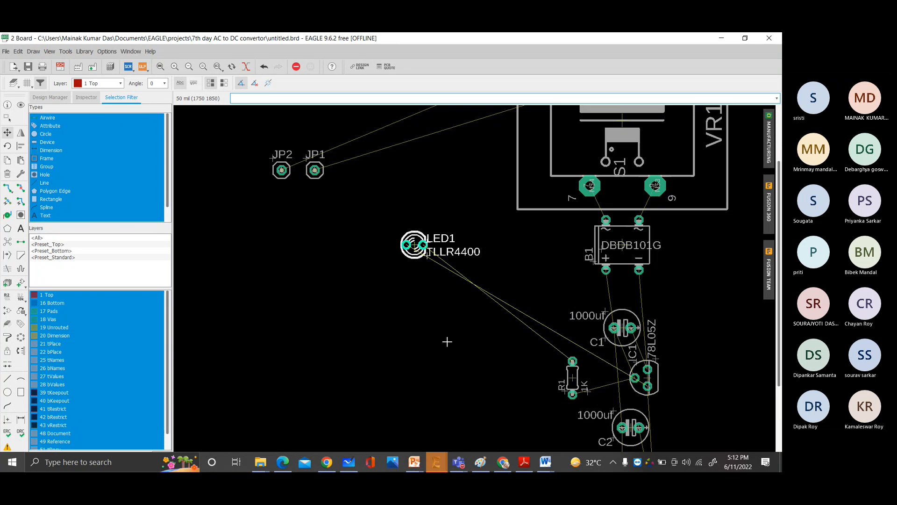
pyautogui.rightClick(502, 353)
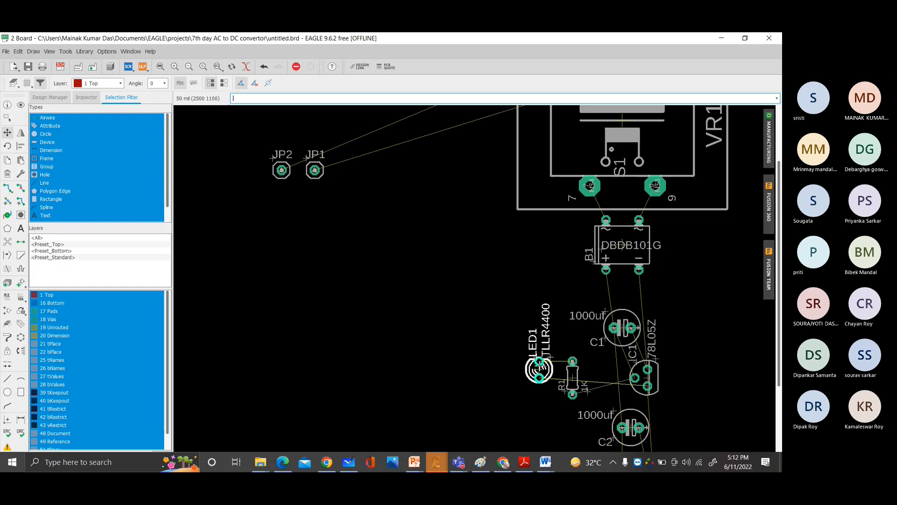
pyautogui.click(539, 368)
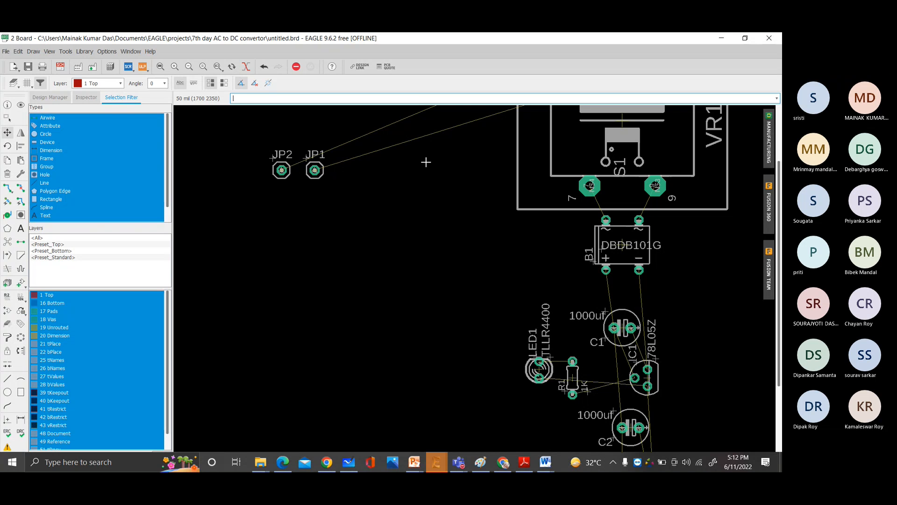
# - Move bridge rectifier B1 down to just above capacitor C1 and lower transformer TR1 to just above B1
pyautogui.scroll(-4, 425, 161)
pyautogui.scroll(2, 538, 140)
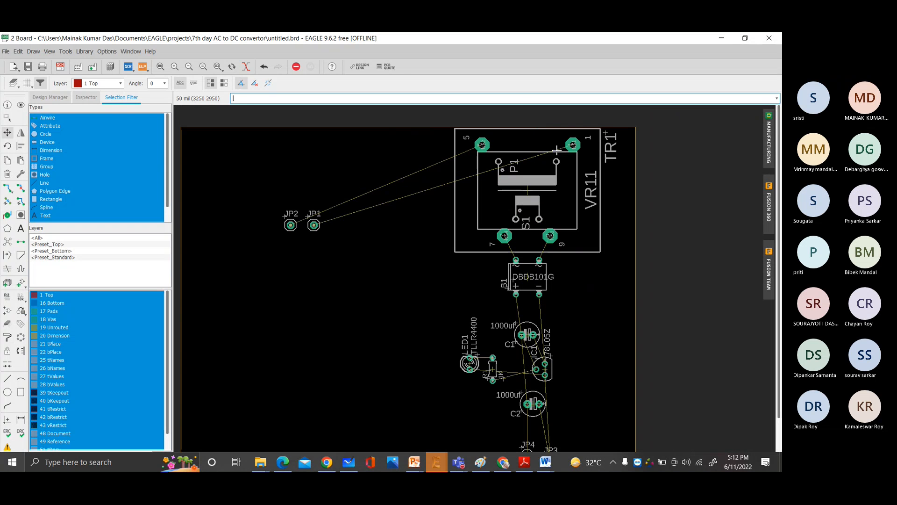
pyautogui.click(526, 277)
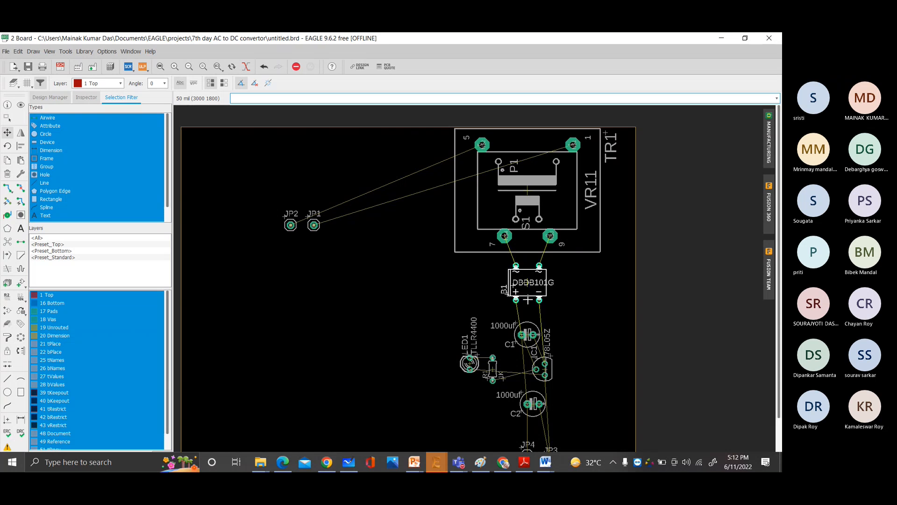
pyautogui.click(527, 300)
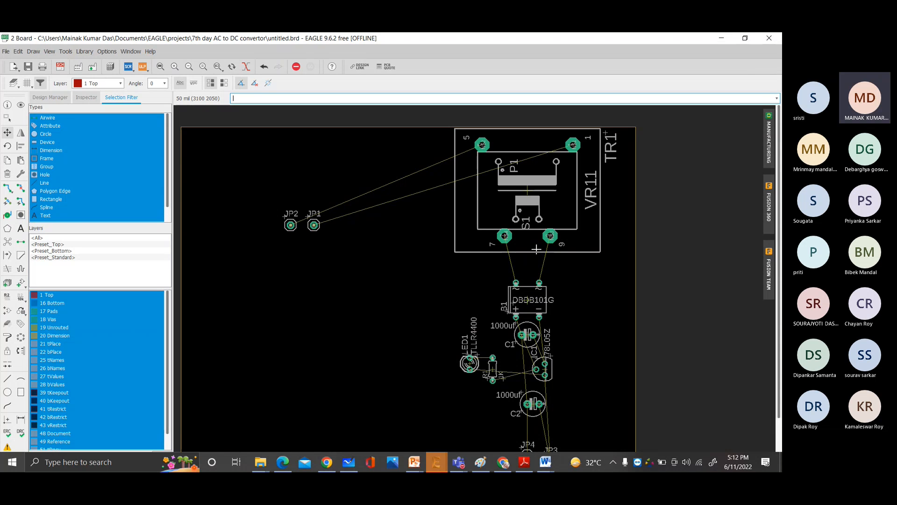
pyautogui.click(527, 192)
pyautogui.click(538, 215)
# - Place pin header JP1 above transformer pad 1 and JP2 above pad 5, near the board's upper edge
pyautogui.click(313, 225)
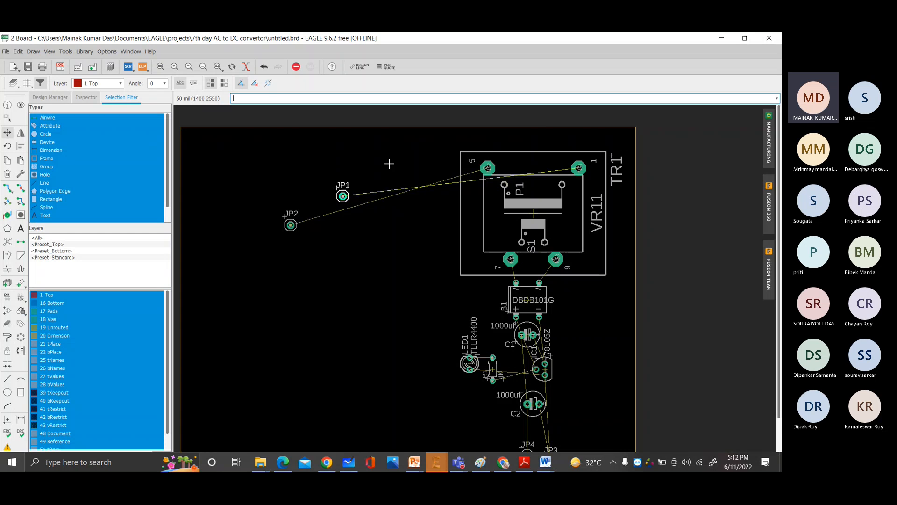
pyautogui.click(579, 138)
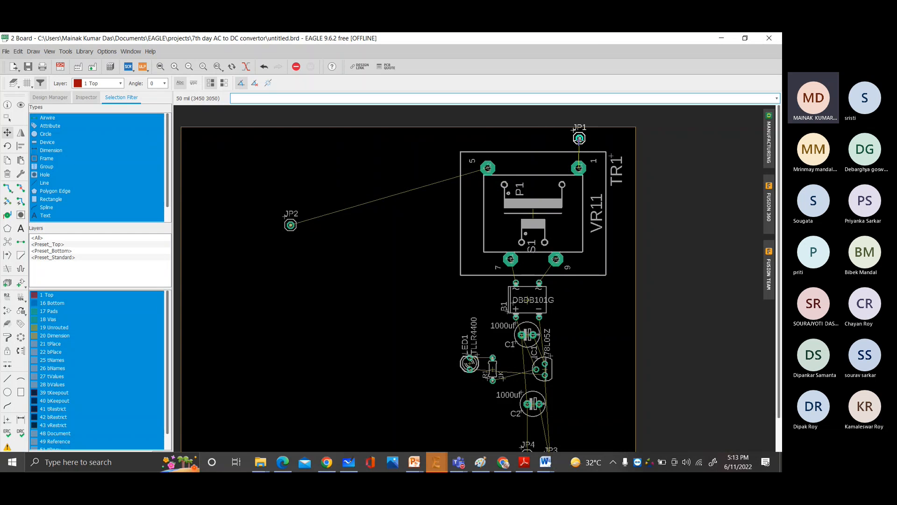
pyautogui.click(281, 226)
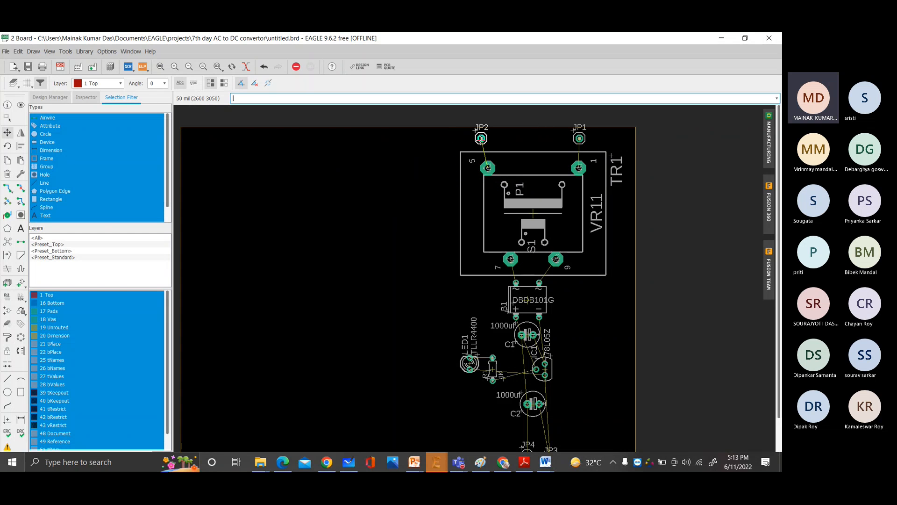
pyautogui.click(487, 144)
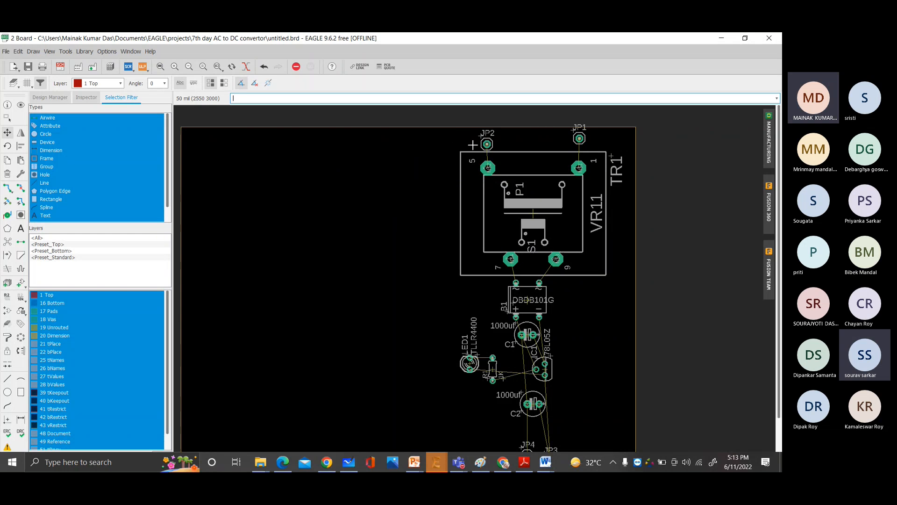
# - Enlarge the board area by moving the upper edge of the board outline upward
pyautogui.click(450, 127)
pyautogui.scroll(-1, 561, 186)
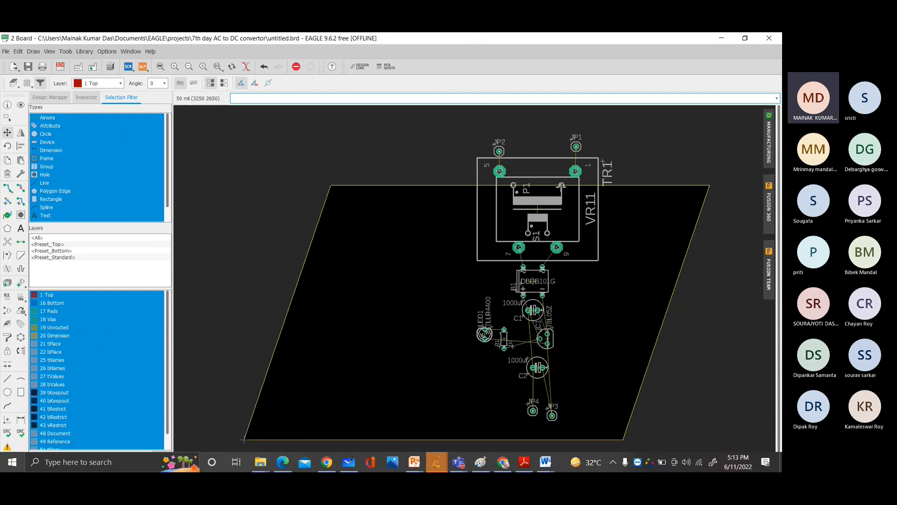
pyautogui.scroll(-1, 561, 186)
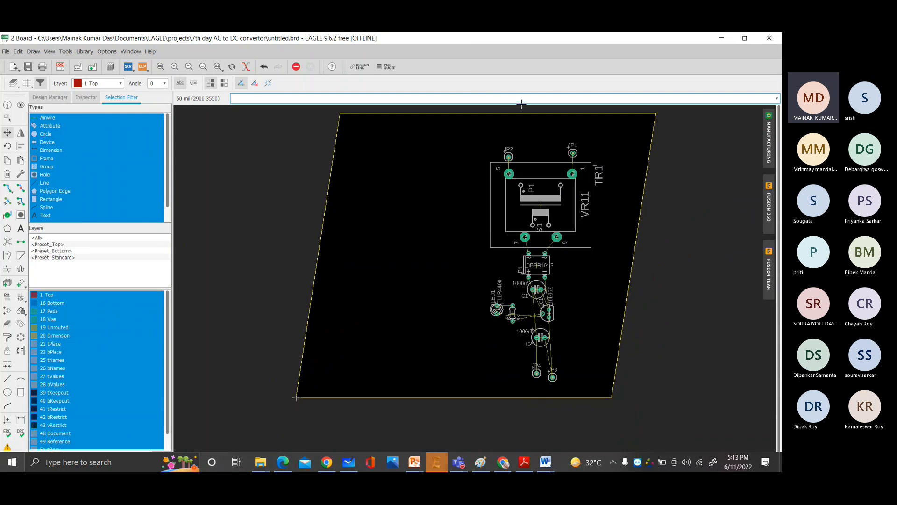
pyautogui.click(489, 105)
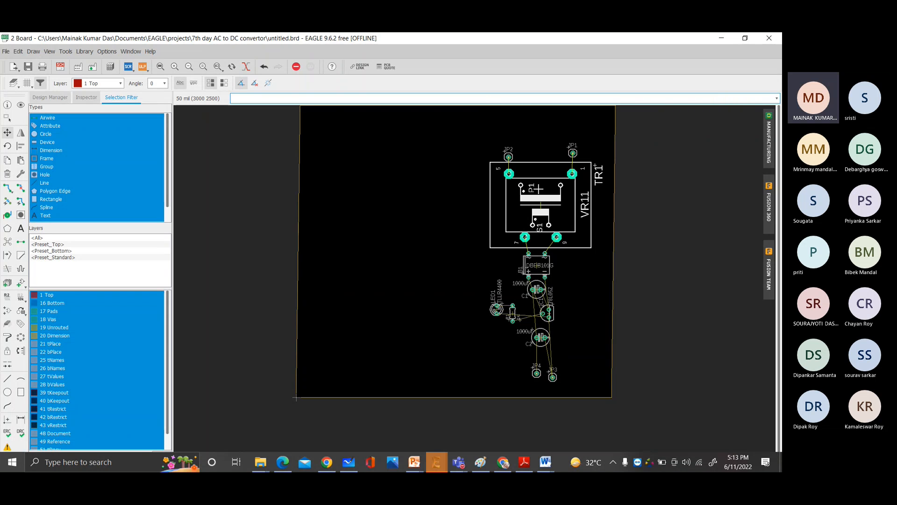
# - Lower transformer TR1 and raise pin headers JP2 and JP1 level with each other above its pads 5 and 1
pyautogui.click(542, 221)
pyautogui.click(506, 159)
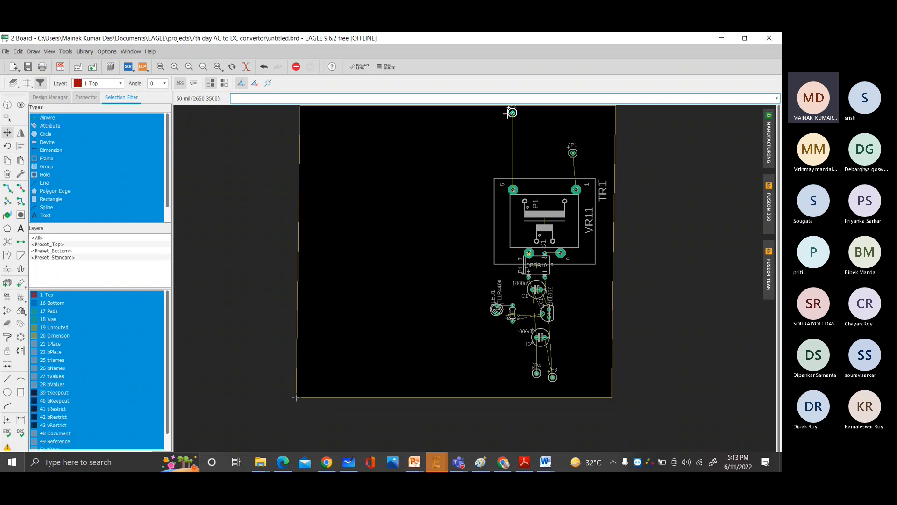
pyautogui.click(507, 113)
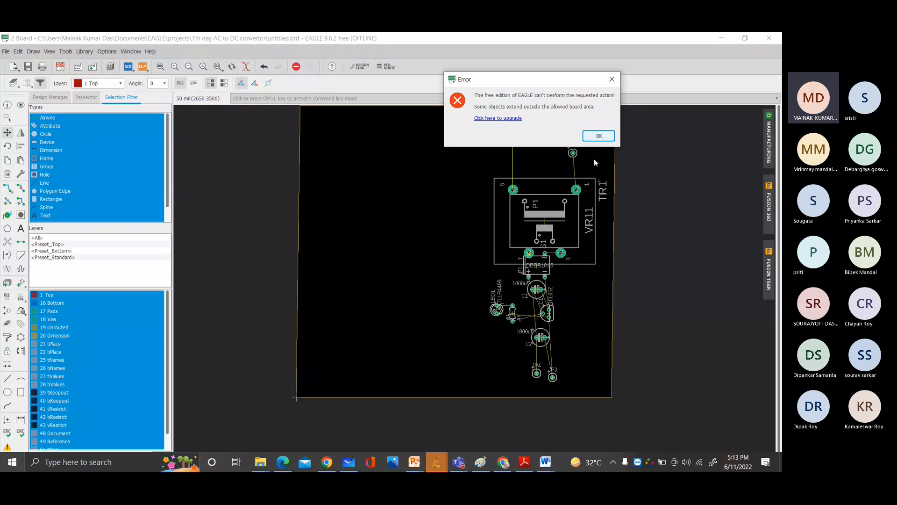
pyautogui.click(598, 136)
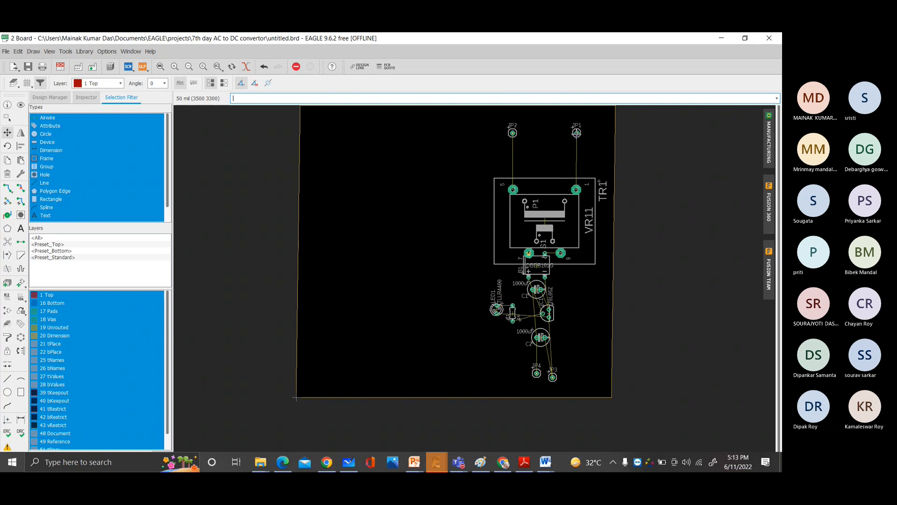
# - Move transformer TR1 up to just below JP1 and JP2, and bring bridge rectifier B1 up directly beneath it
pyautogui.click(555, 227)
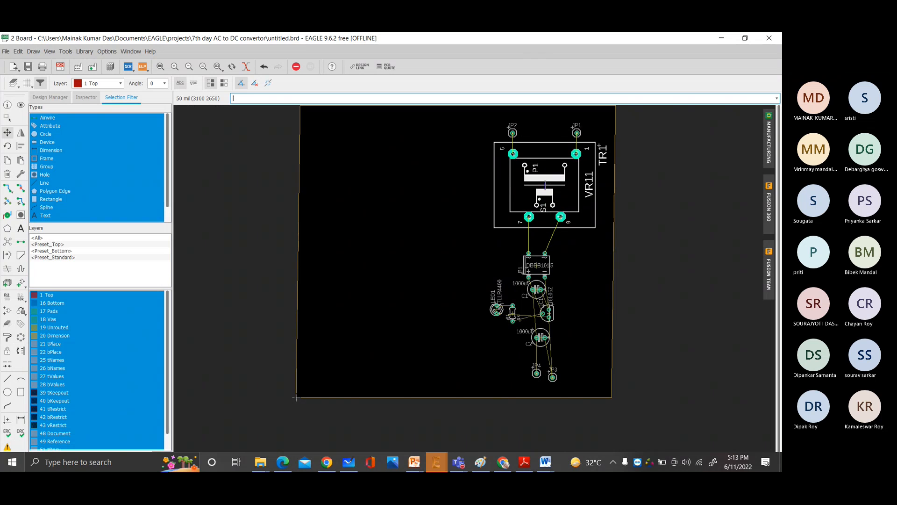
pyautogui.click(545, 185)
pyautogui.click(537, 265)
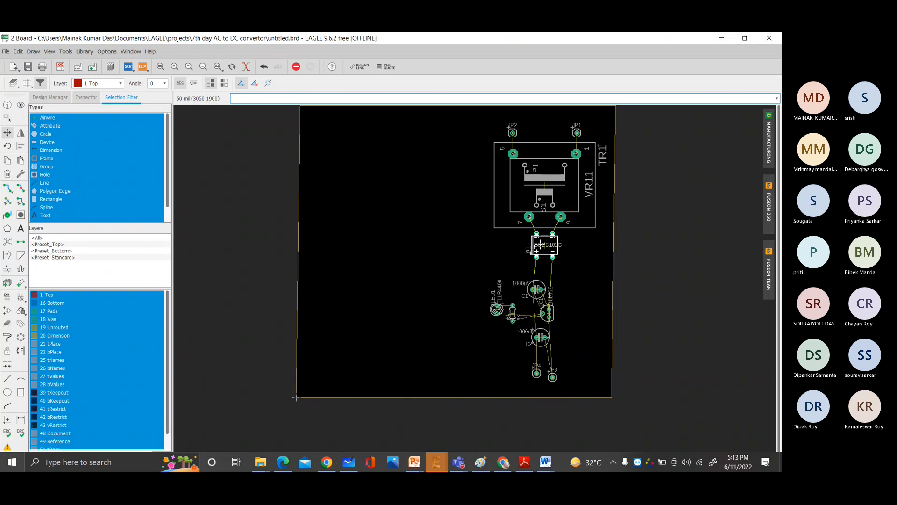
pyautogui.click(540, 243)
# - Move capacitor C1 up under bridge rectifier B1's positive pad and IC1 up below C1, aligned with B1's negative pad
pyautogui.scroll(-3, 590, 265)
pyautogui.scroll(4, 591, 296)
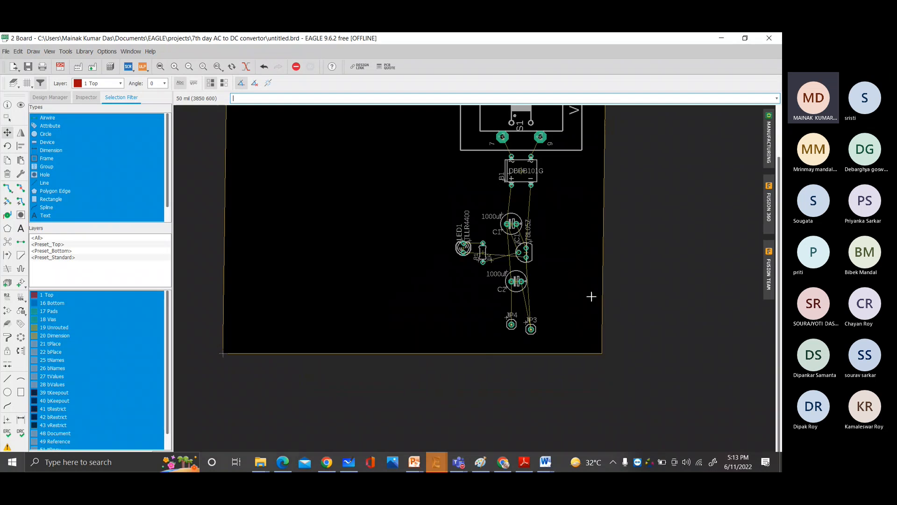
pyautogui.scroll(2, 564, 165)
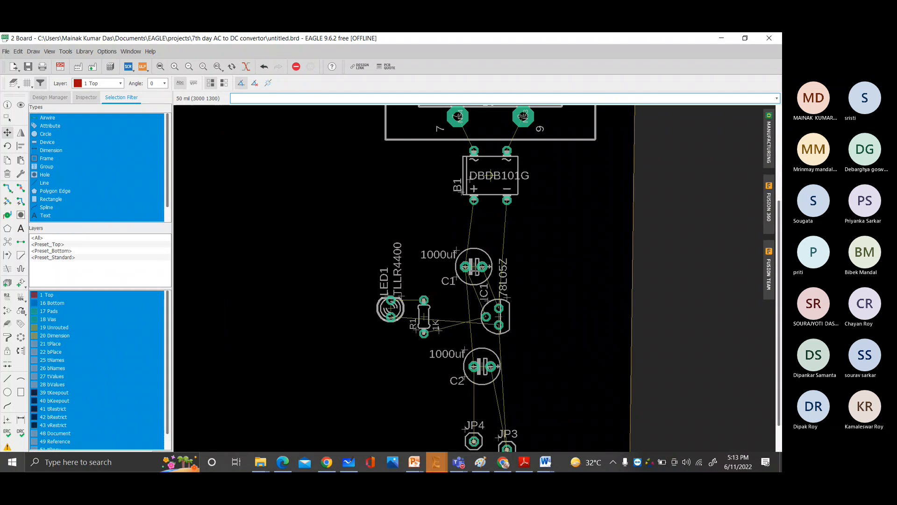
pyautogui.click(474, 268)
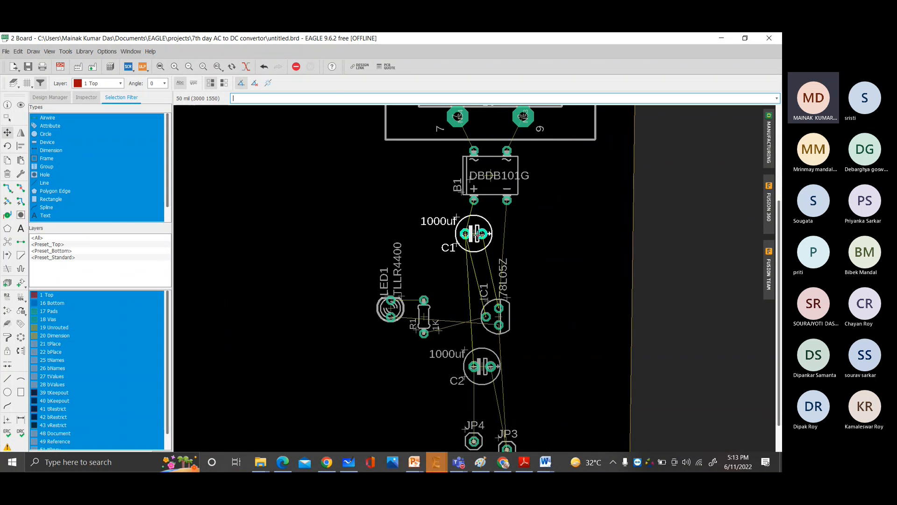
pyautogui.click(482, 233)
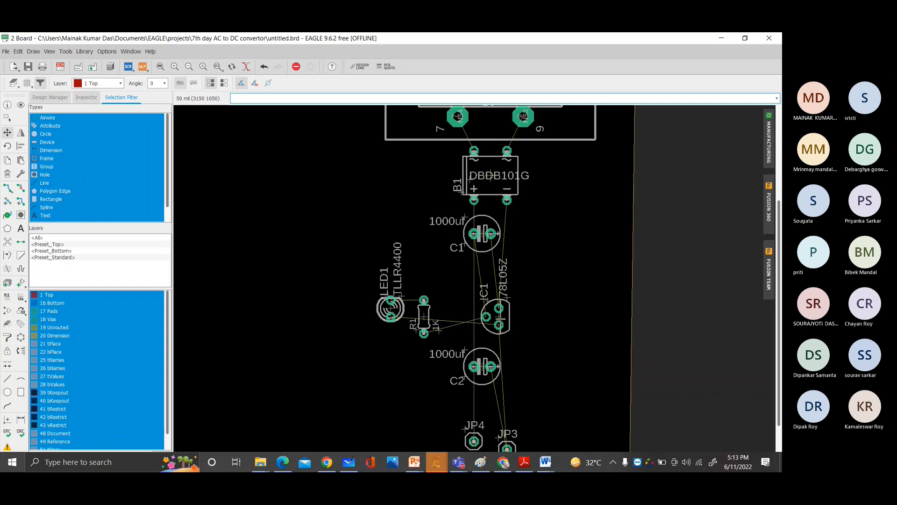
pyautogui.click(499, 317)
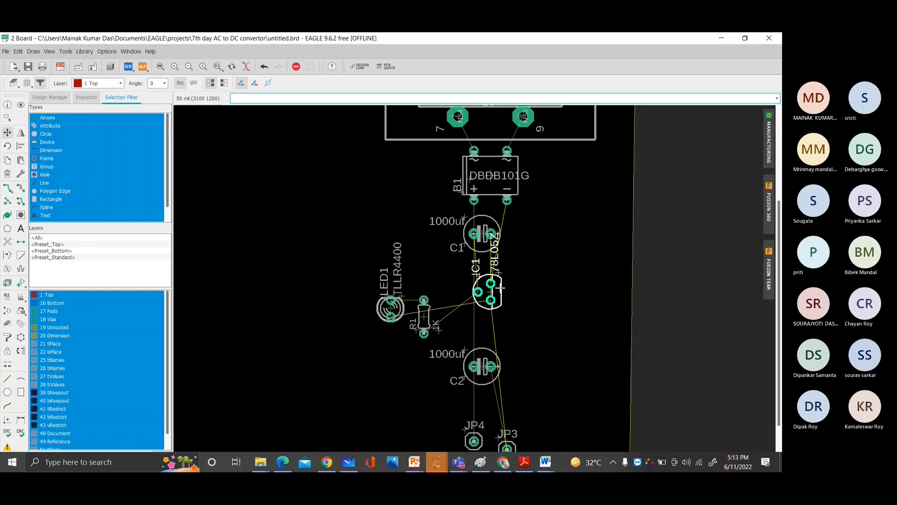
pyautogui.click(507, 281)
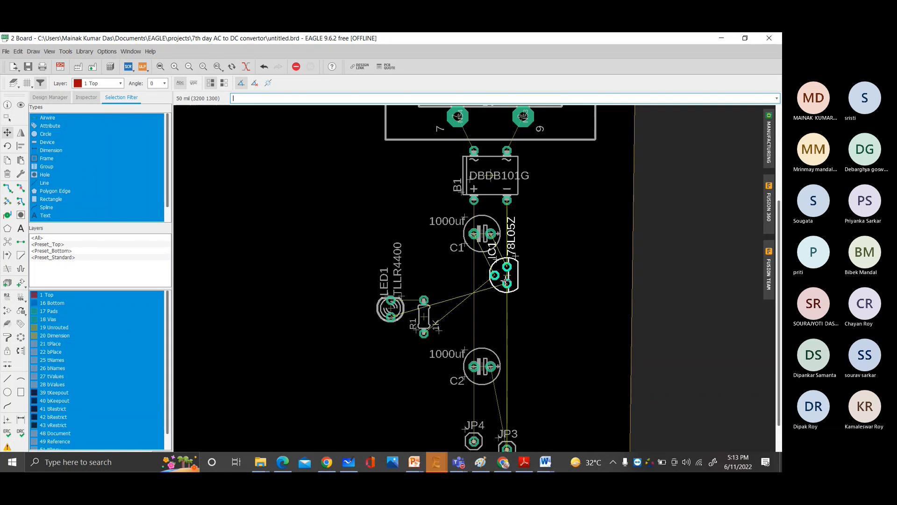
# - Turn resistor R1 horizontal in line with IC1's outer left pad and move LED1 up level with R1
pyautogui.click(425, 319)
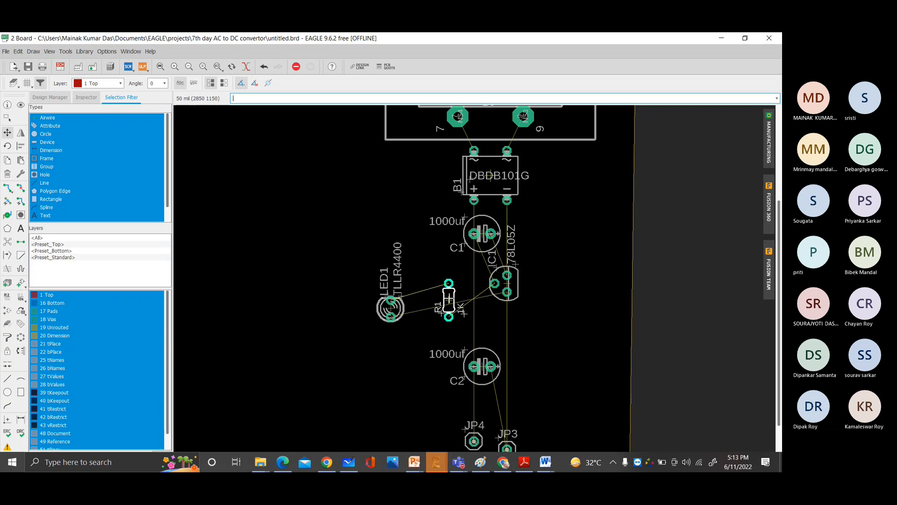
pyautogui.rightClick(454, 276)
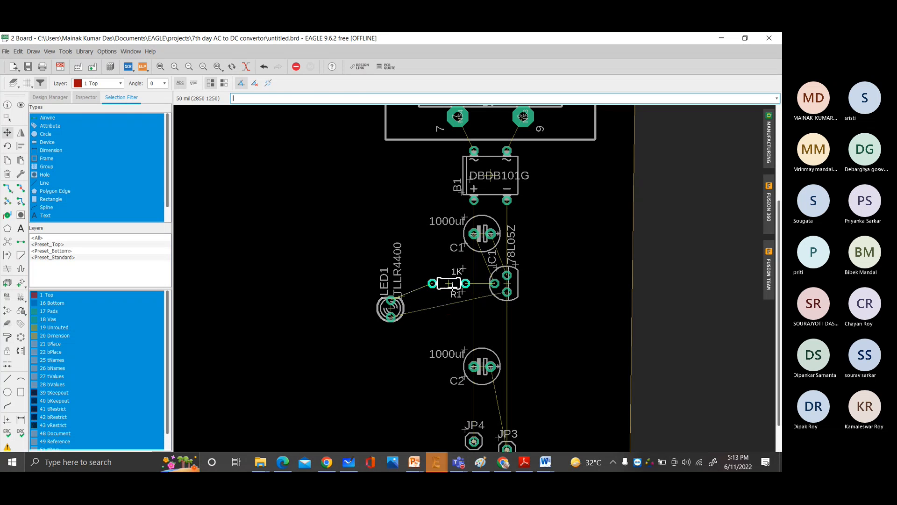
pyautogui.click(449, 283)
pyautogui.click(390, 308)
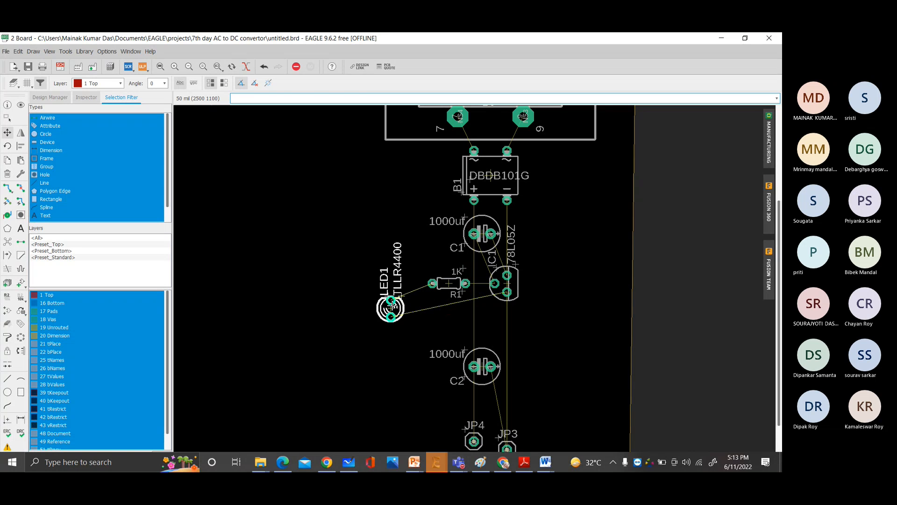
pyautogui.click(391, 291)
# - Move capacitor C2 up below IC1 and bring pin headers JP3 and JP4 up side by side beneath C2
pyautogui.click(473, 389)
pyautogui.click(481, 324)
pyautogui.click(507, 448)
pyautogui.click(507, 374)
pyautogui.click(474, 440)
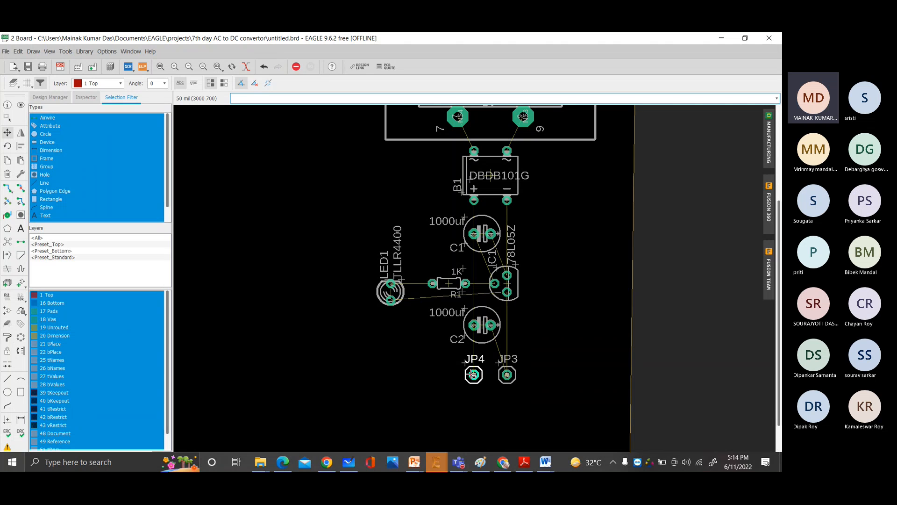
pyautogui.click(473, 374)
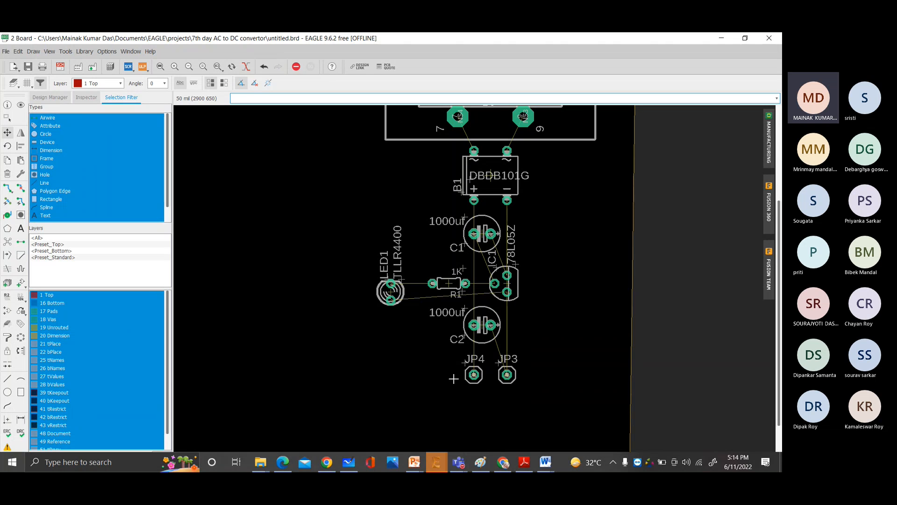
# - Start routing airwires with the trace width set to 40
pyautogui.click(7, 188)
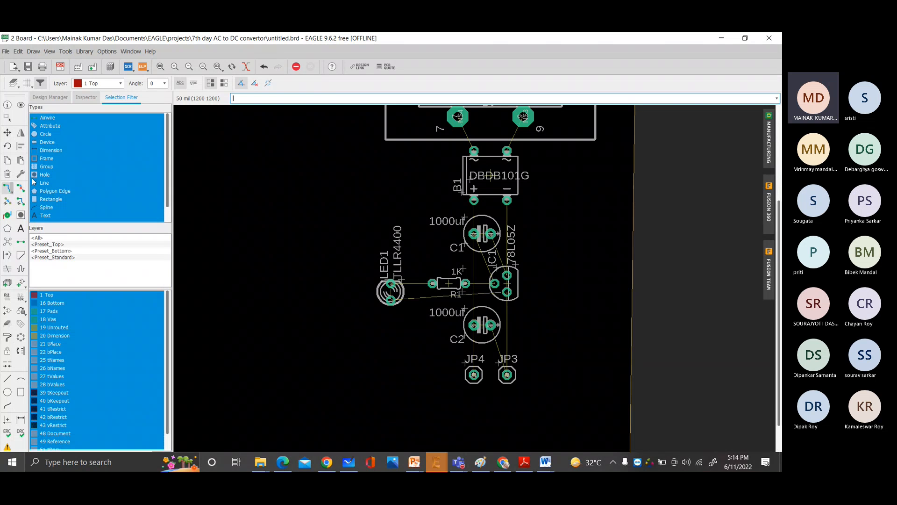
pyautogui.click(457, 117)
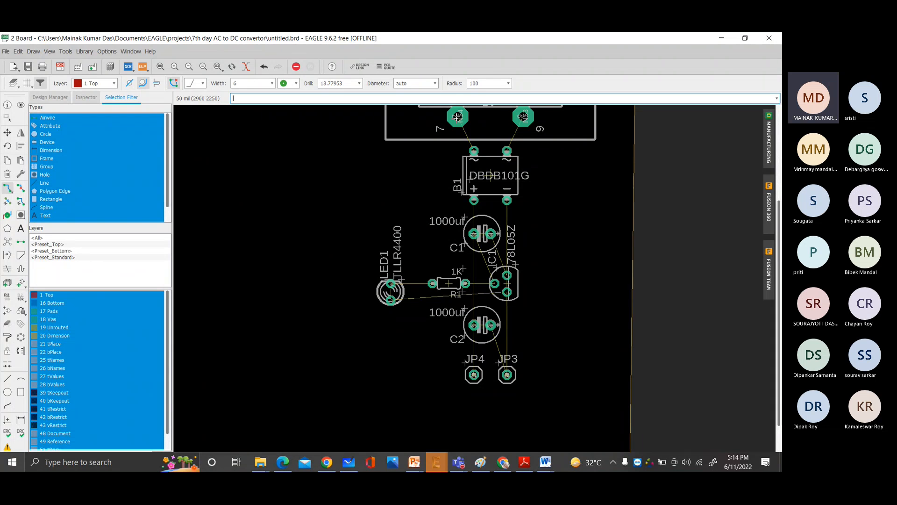
pyautogui.click(269, 86)
pyautogui.click(273, 86)
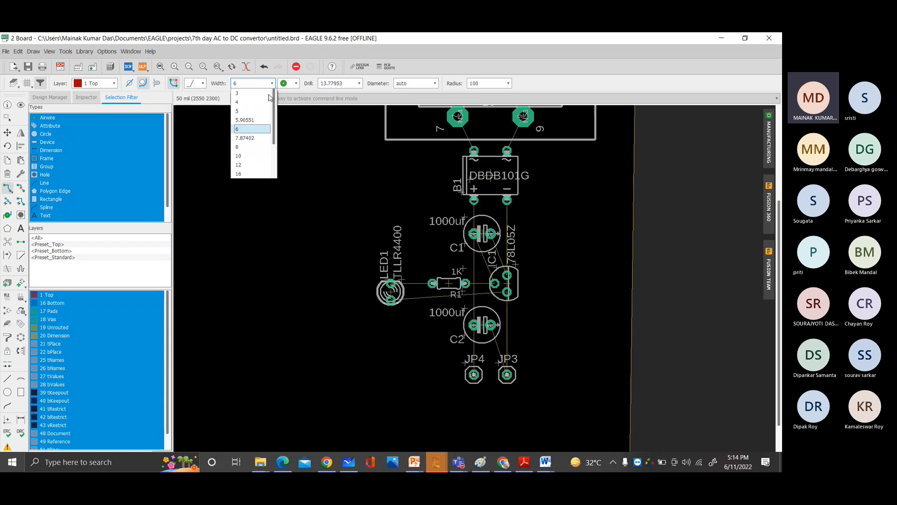
pyautogui.scroll(-2, 257, 149)
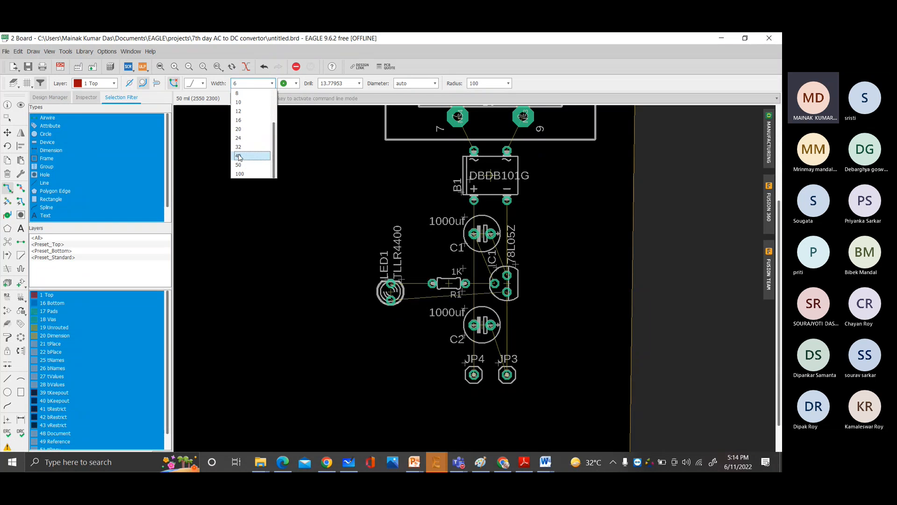
pyautogui.click(239, 156)
pyautogui.click(458, 116)
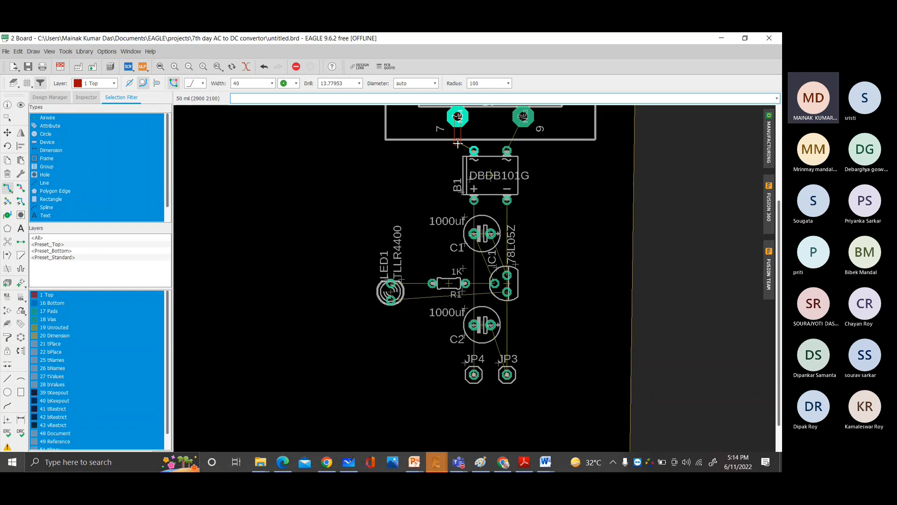
pyautogui.press('Escape')
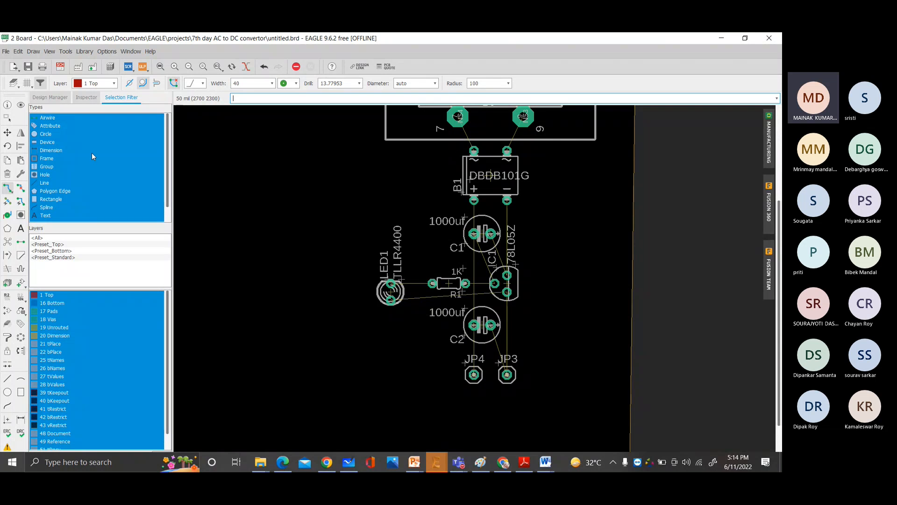
# - Route transformer TR1's pads 7 and 9 to bridge rectifier B1's two AC pads on the 16 Bottom layer
pyautogui.click(113, 84)
pyautogui.click(109, 102)
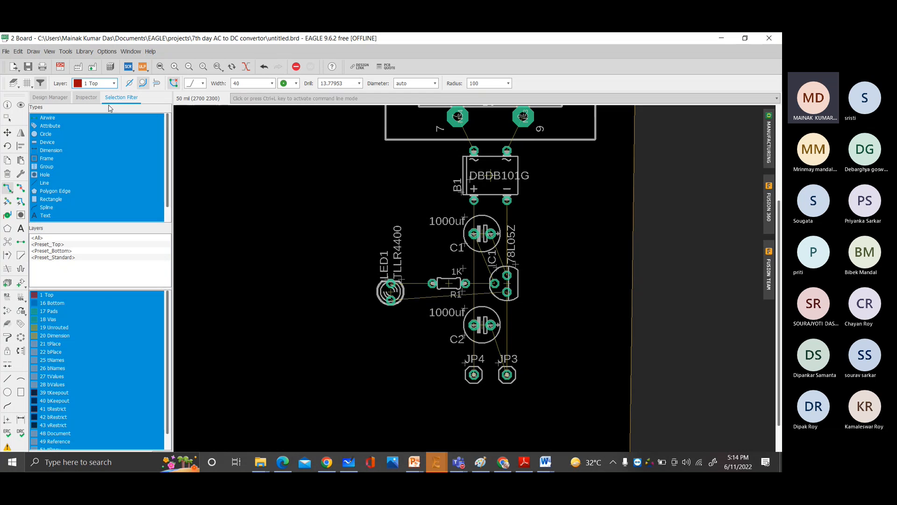
pyautogui.click(460, 117)
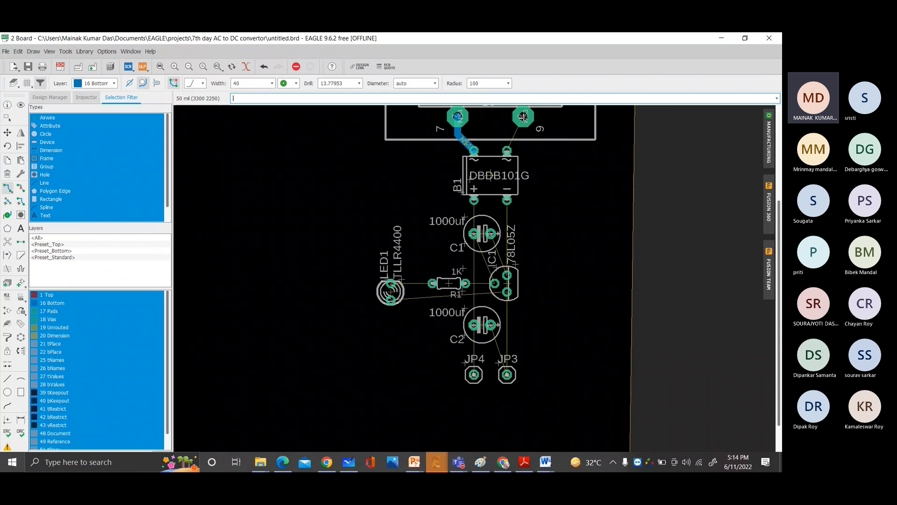
pyautogui.click(524, 117)
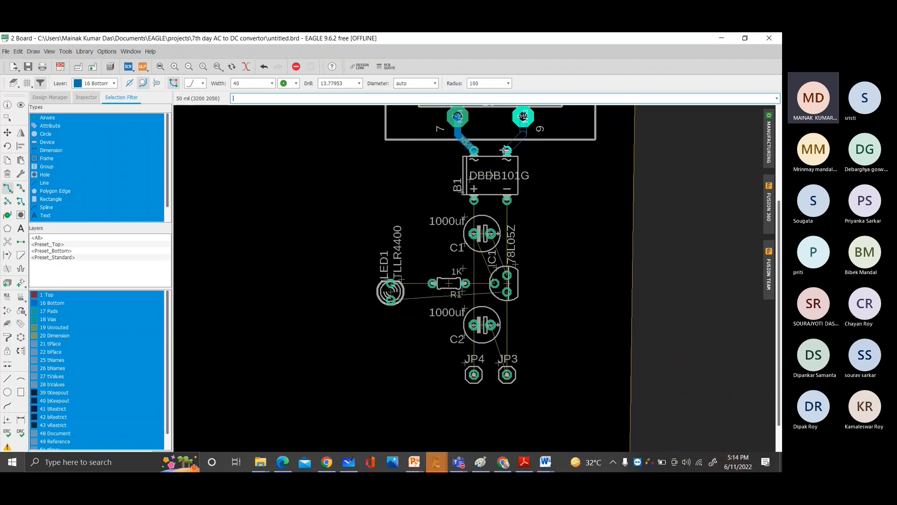
pyautogui.click(507, 150)
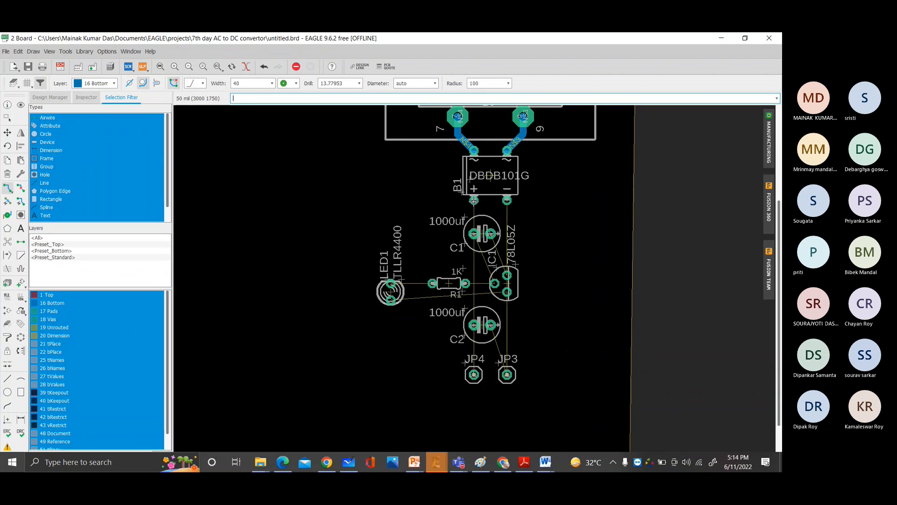
# - Route B1's positive and negative pads to C1's left and right pads, and C1's right pad on to IC1's upper pad
pyautogui.click(474, 201)
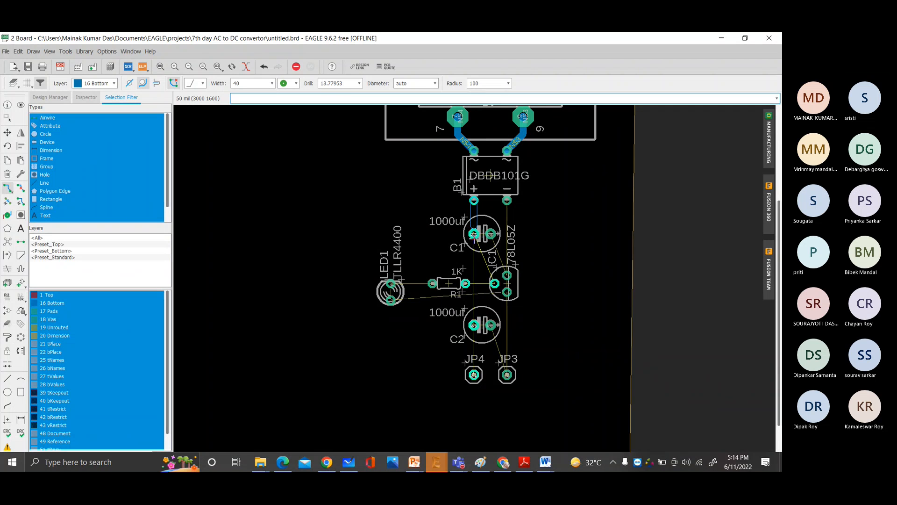
pyautogui.click(474, 233)
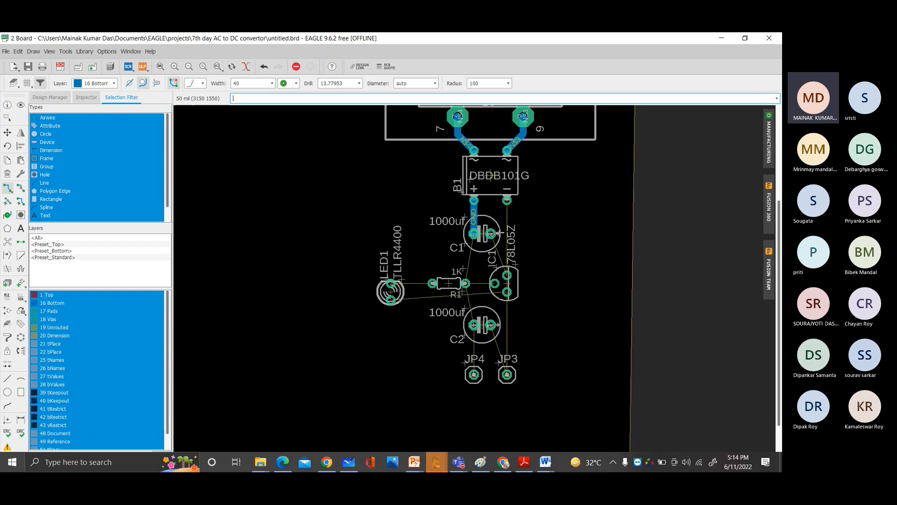
pyautogui.click(491, 233)
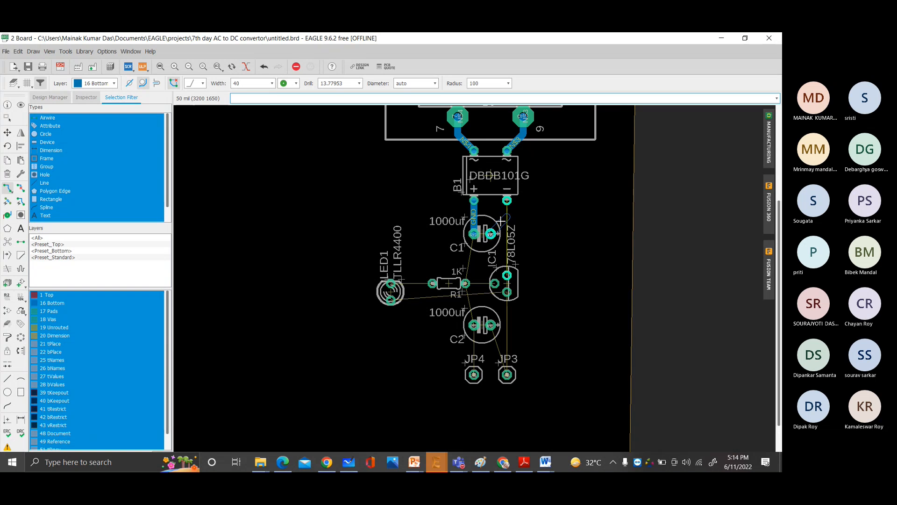
pyautogui.click(507, 201)
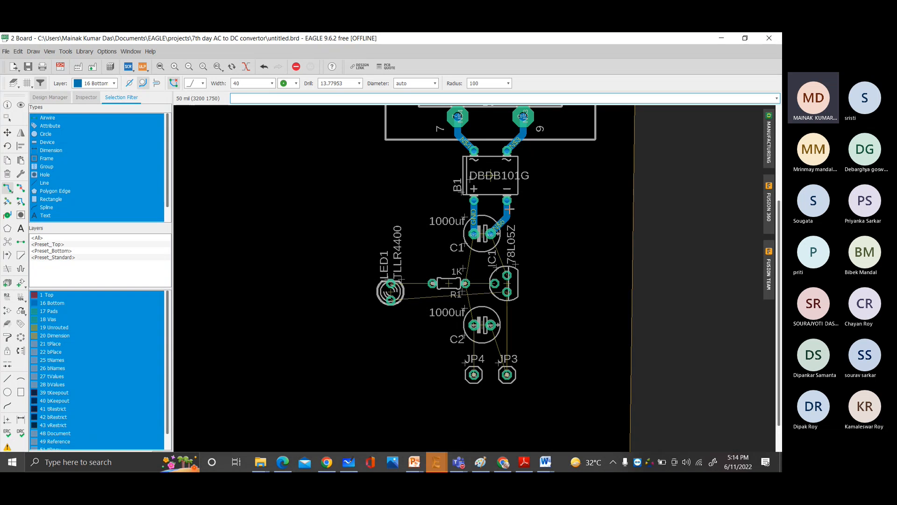
pyautogui.click(491, 233)
# - Route the ground trace from C1's left pad down to R1's right pad and across to IC1's outer left pad
pyautogui.click(474, 233)
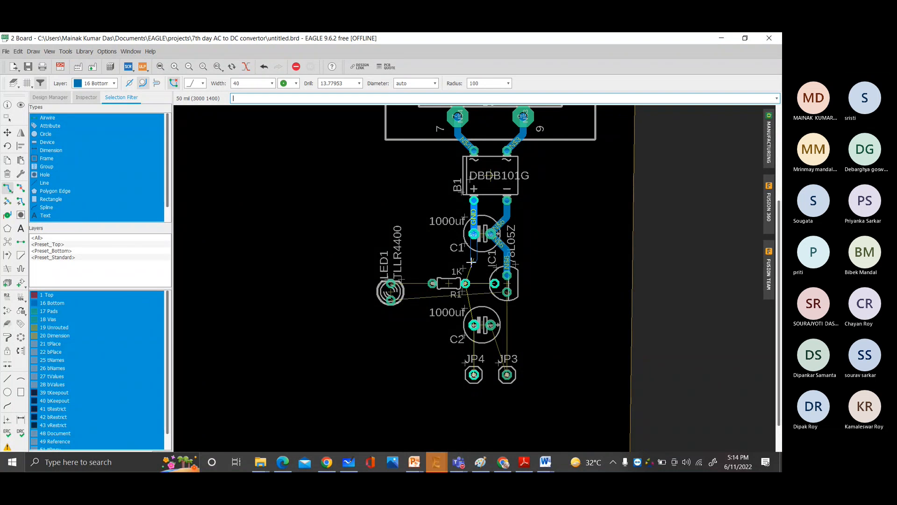
pyautogui.click(465, 283)
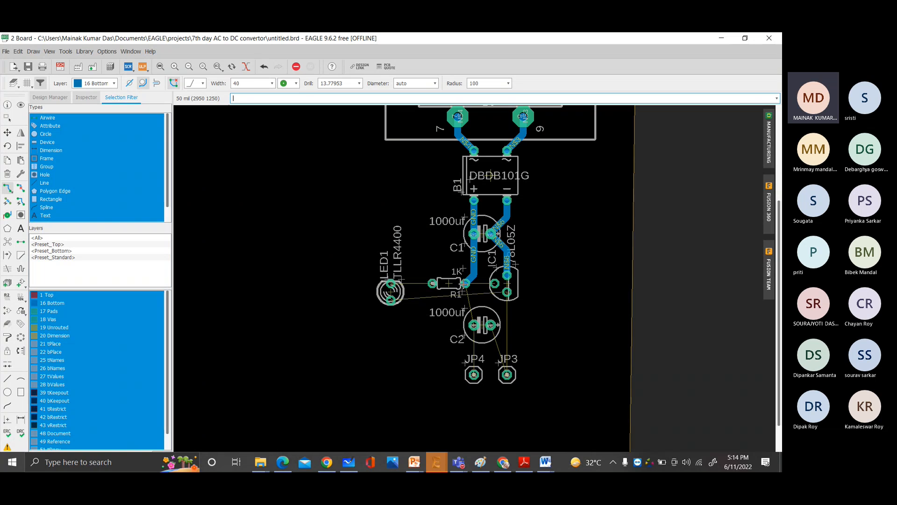
pyautogui.click(487, 283)
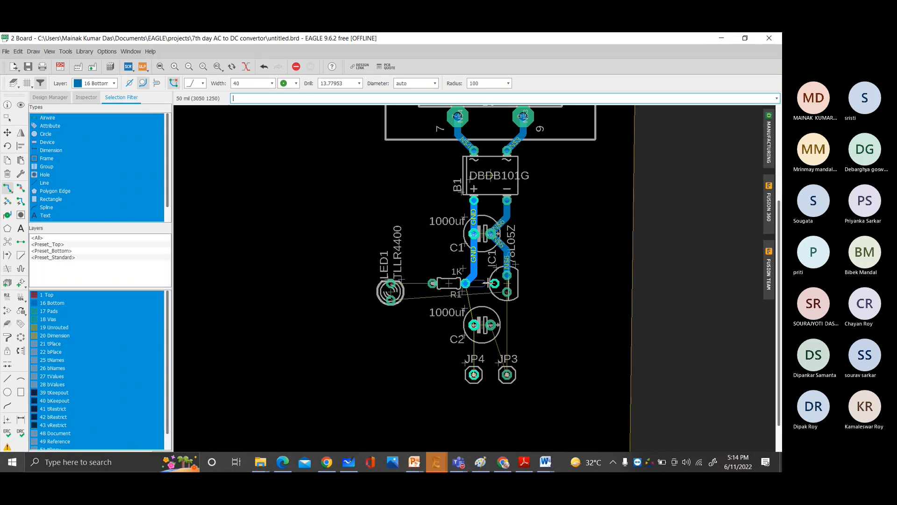
pyautogui.click(495, 283)
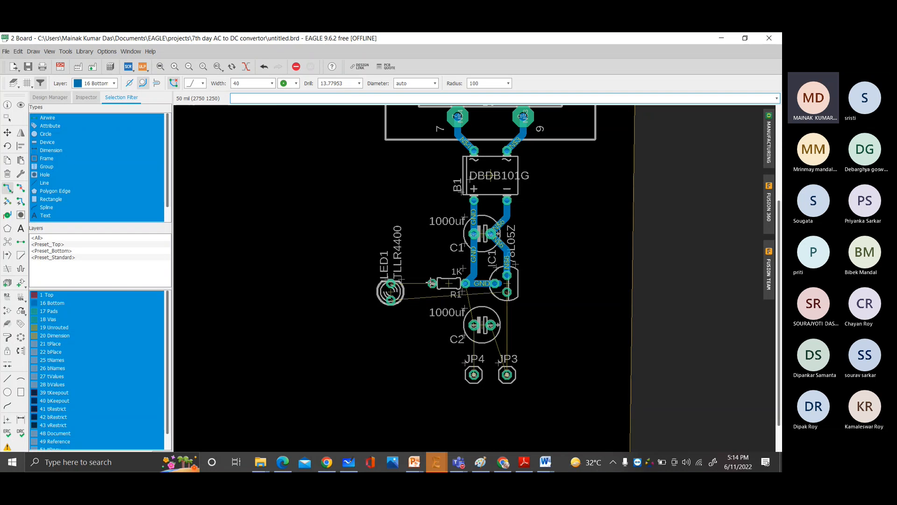
# - Route LED1's upper pad to R1's left pad and LED1's lower pad to C2's right pad
pyautogui.click(390, 284)
pyautogui.click(391, 299)
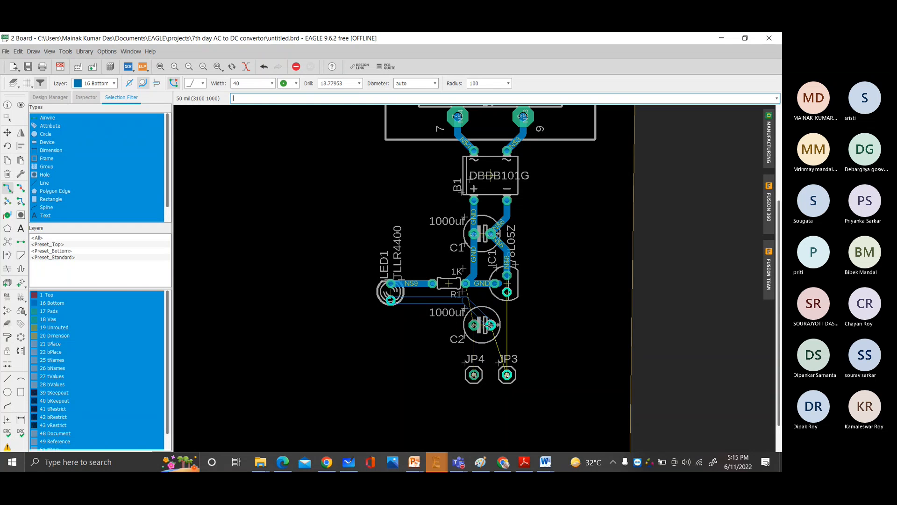
pyautogui.click(490, 325)
# - Route C2's left pad to JP4, and its right pad to both JP3 and IC1's lower pad
pyautogui.click(474, 324)
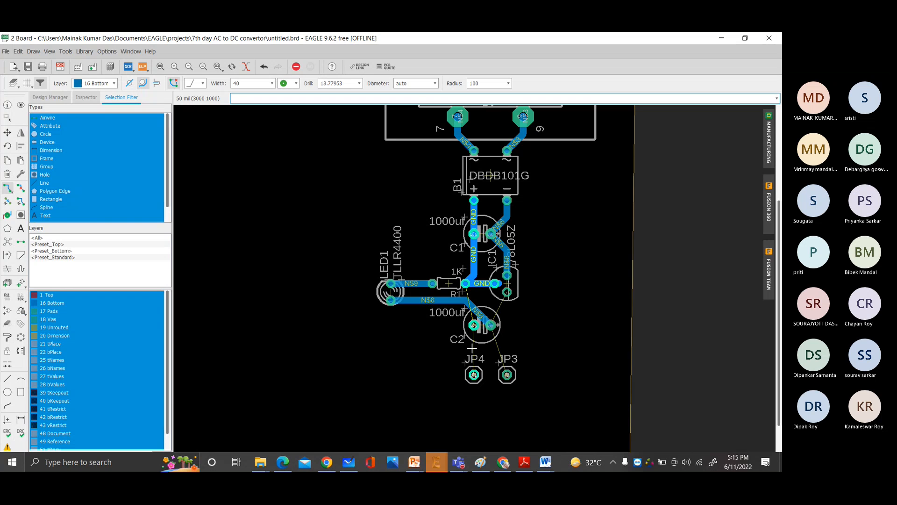
pyautogui.click(474, 374)
pyautogui.click(490, 324)
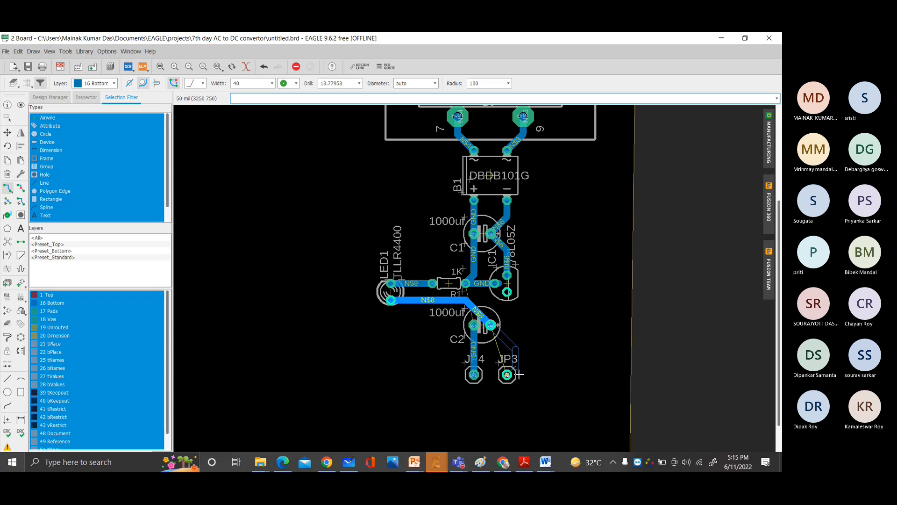
pyautogui.click(507, 374)
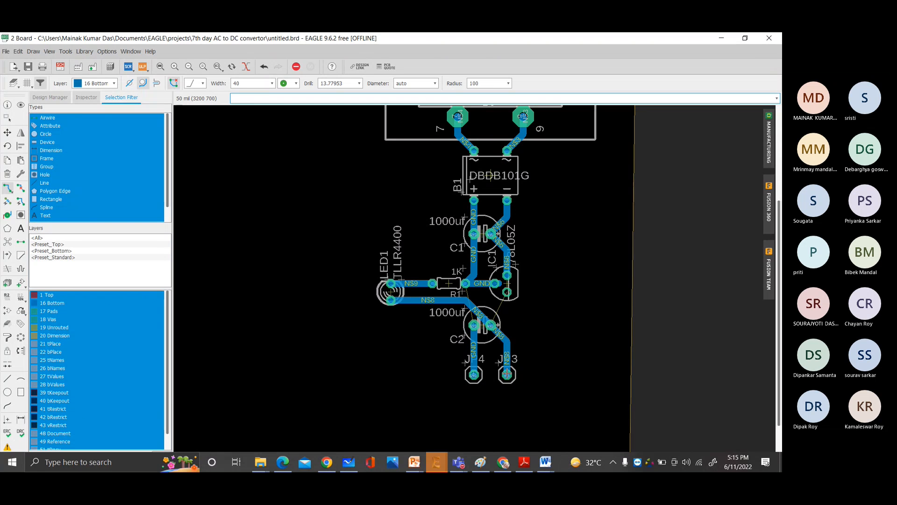
pyautogui.click(490, 325)
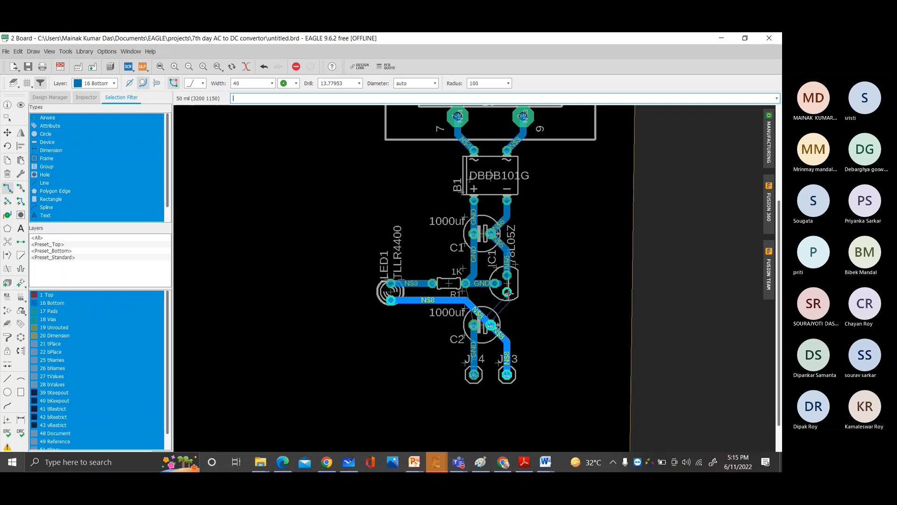
pyautogui.click(507, 292)
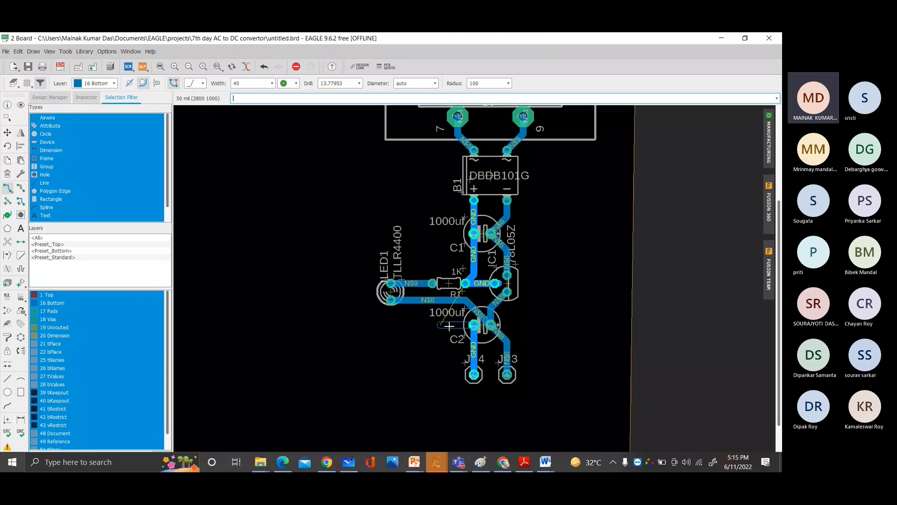
# - Run a ground trace left from C2's left pad, switching to the 1 Top layer to go up across both LED1 traces
pyautogui.click(444, 326)
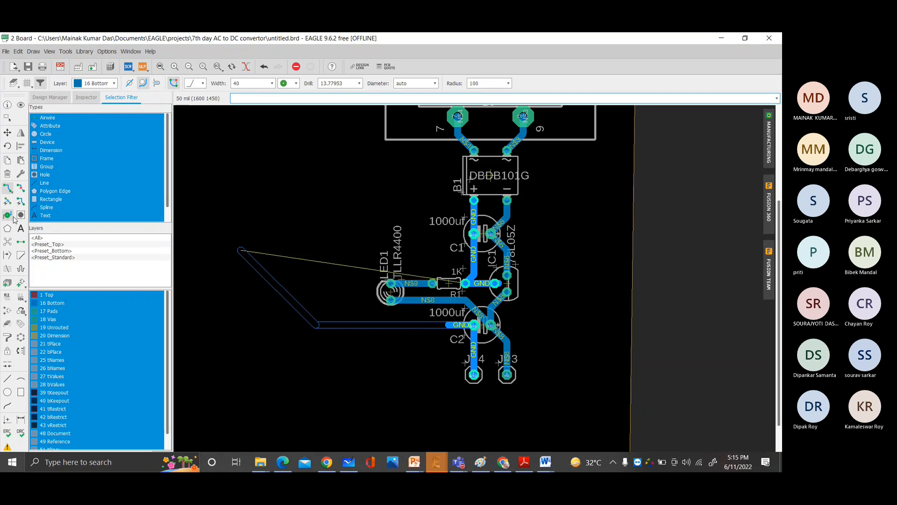
pyautogui.click(106, 86)
pyautogui.click(107, 101)
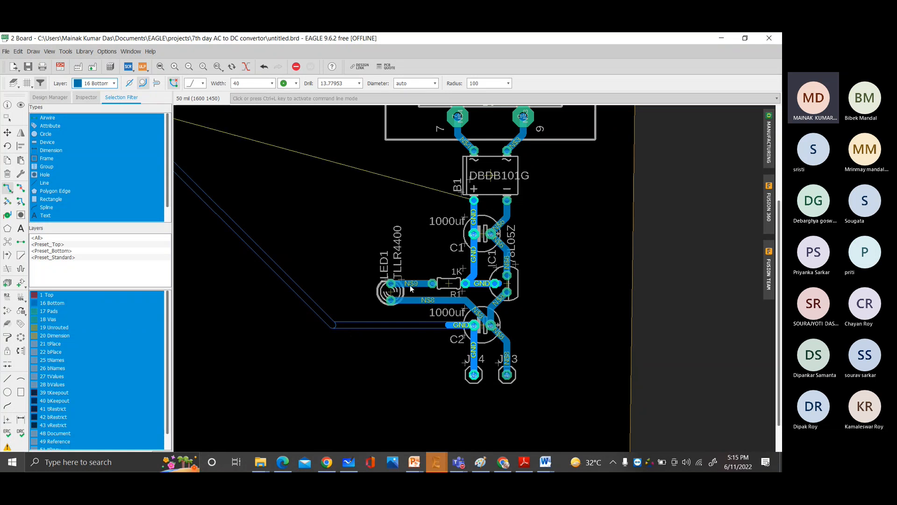
pyautogui.click(442, 326)
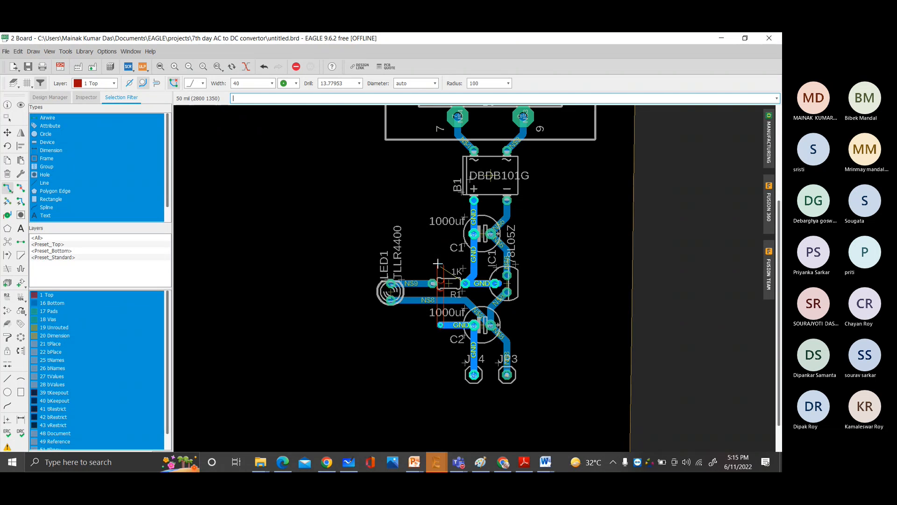
pyautogui.click(437, 263)
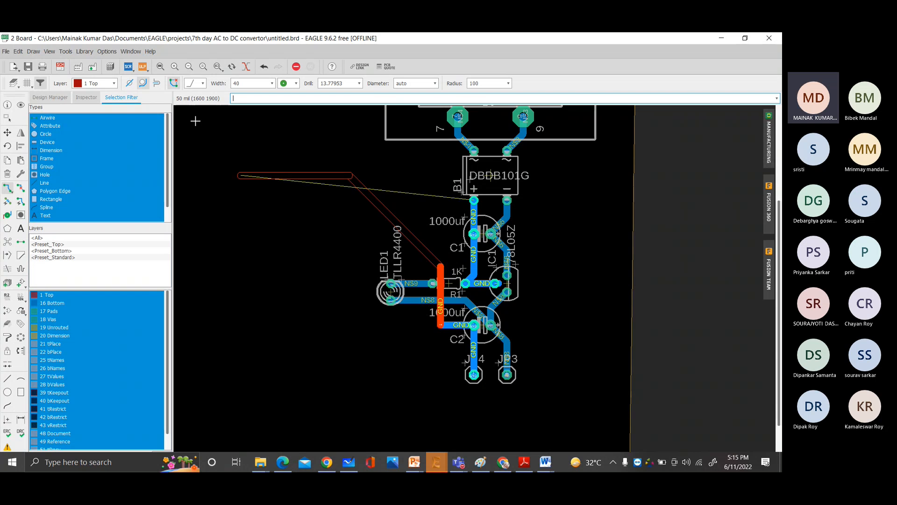
# - Switch the ground trace back to 16 Bottom above R1 and finish it at R1's right pad
pyautogui.click(115, 83)
pyautogui.click(118, 102)
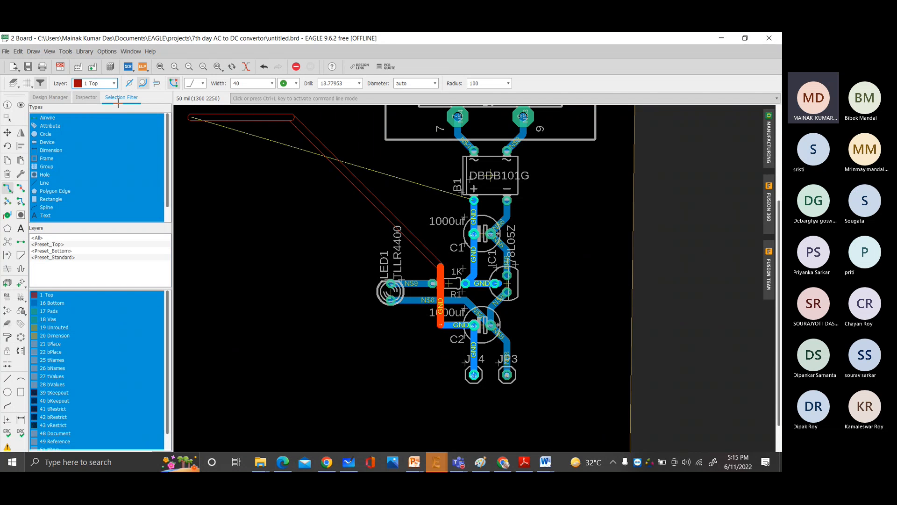
pyautogui.middleClick(440, 260)
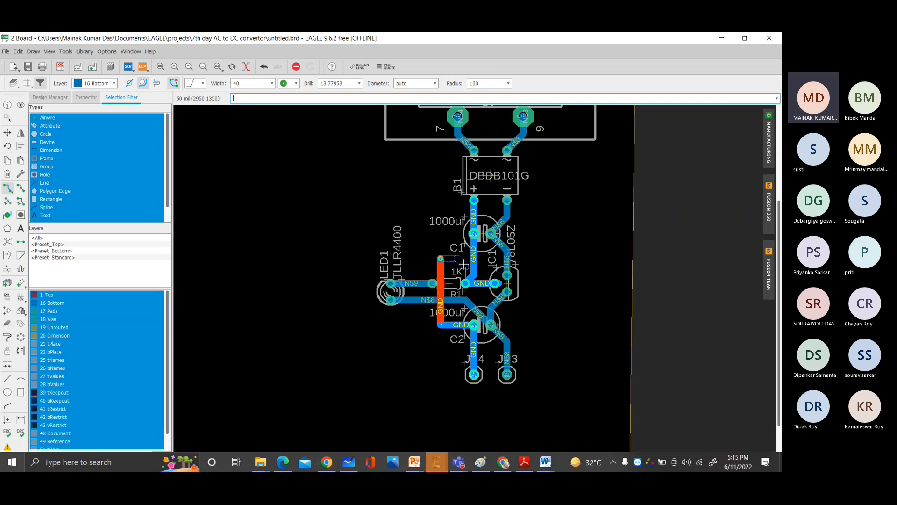
pyautogui.click(463, 265)
pyautogui.click(466, 284)
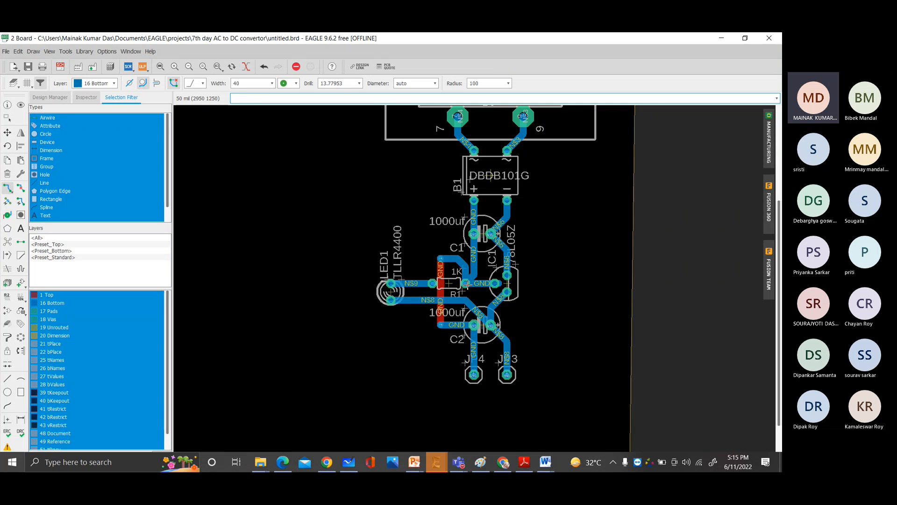
pyautogui.scroll(-8, 611, 178)
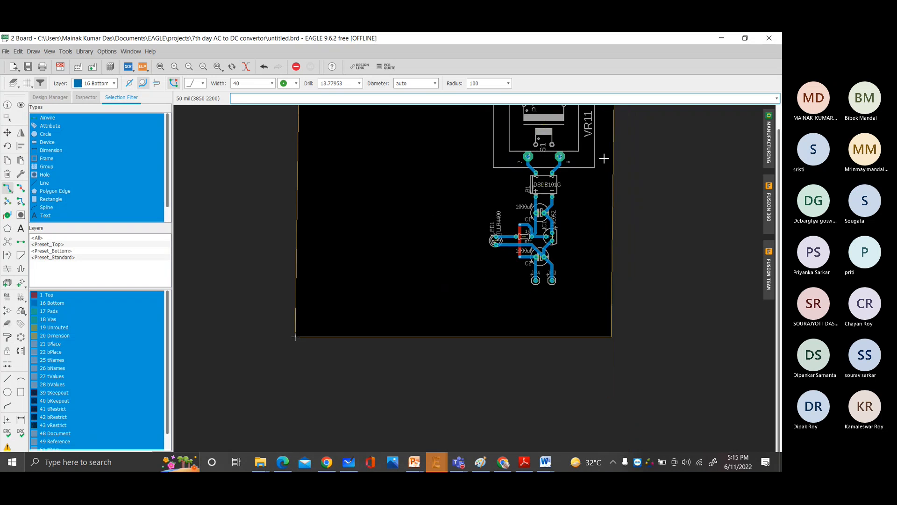
pyautogui.scroll(-1, 611, 127)
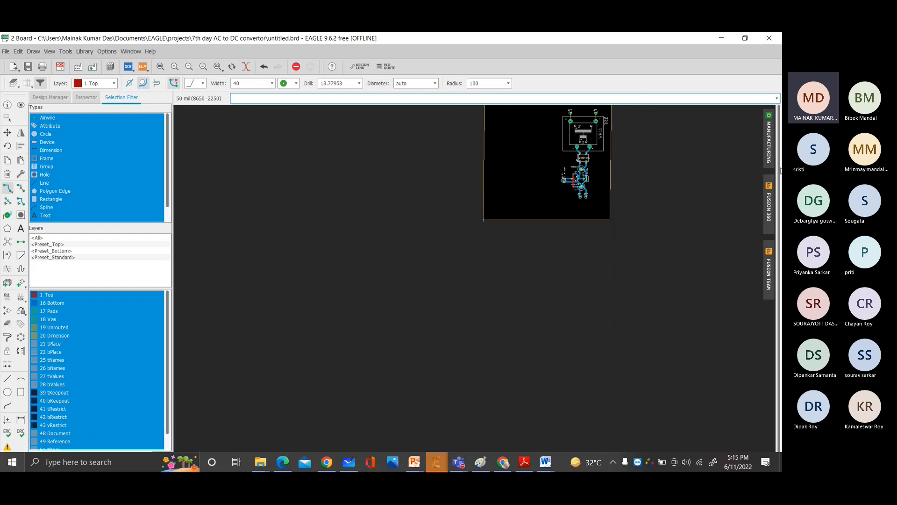
pyautogui.scroll(5, 586, 111)
pyautogui.scroll(-4, 587, 111)
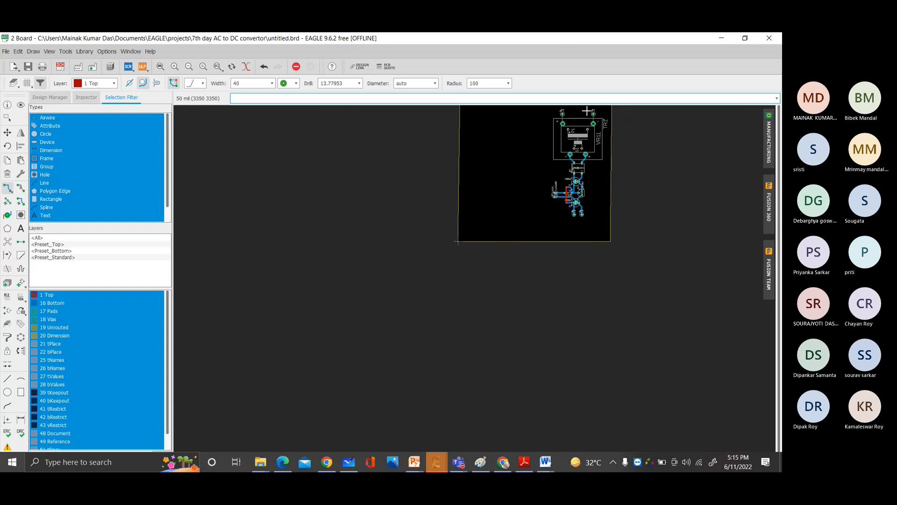
pyautogui.scroll(-6, 586, 110)
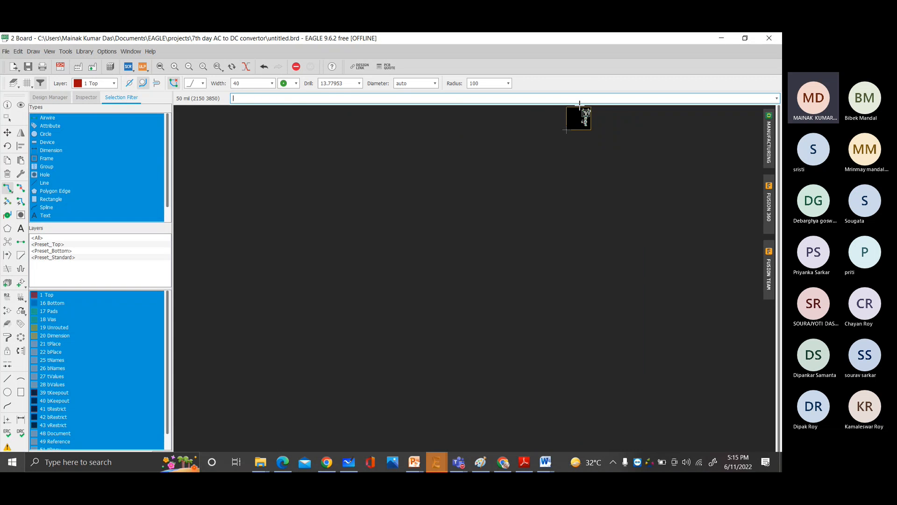
pyautogui.scroll(7, 579, 104)
pyautogui.scroll(-3, 749, 170)
pyautogui.scroll(5, 752, 180)
pyautogui.scroll(-4, 723, 179)
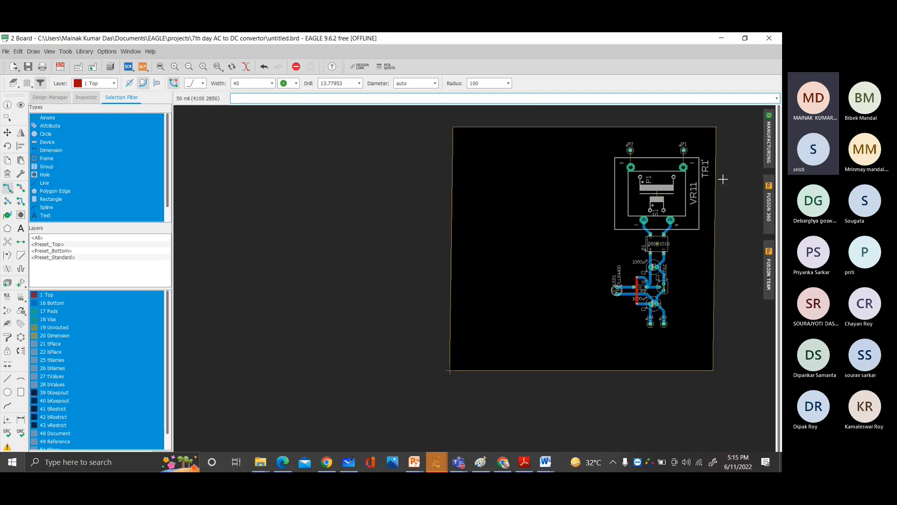
pyautogui.scroll(3, 737, 187)
pyautogui.scroll(-1, 737, 189)
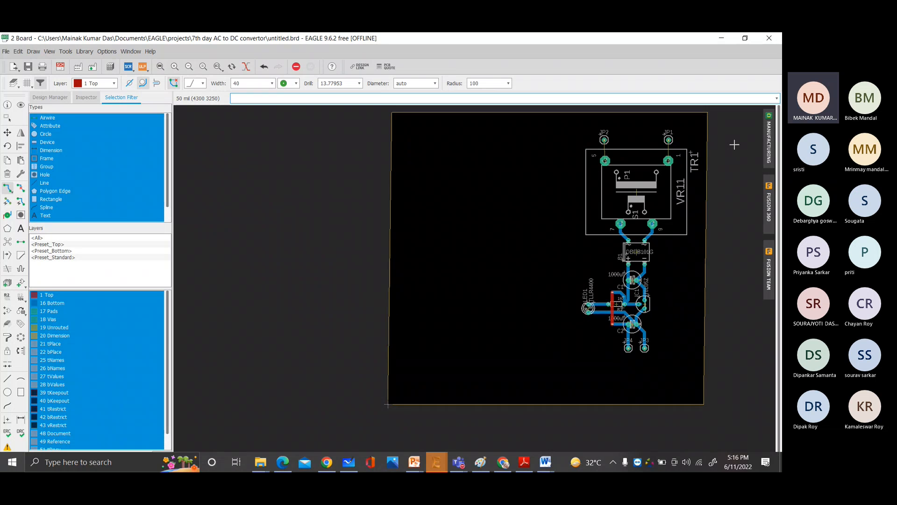
pyautogui.scroll(-1, 385, 201)
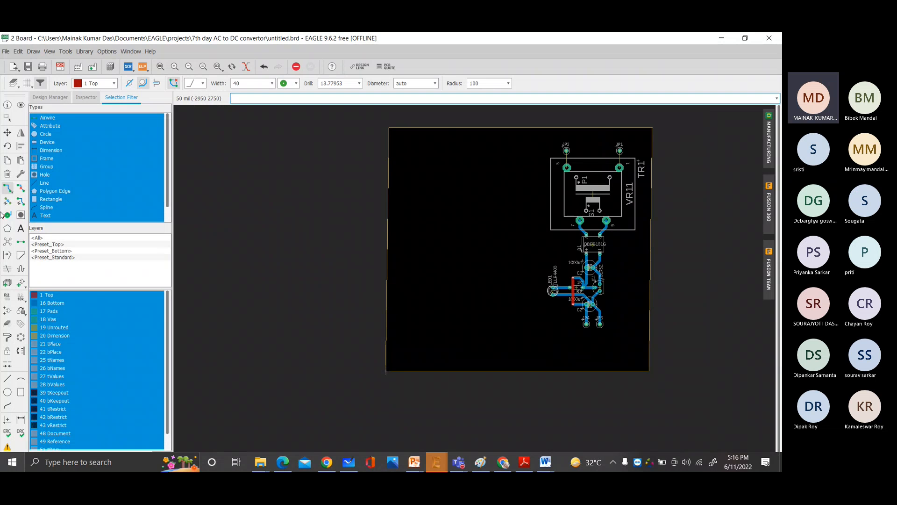
pyautogui.scroll(1, 703, 190)
pyautogui.scroll(-2, 665, 154)
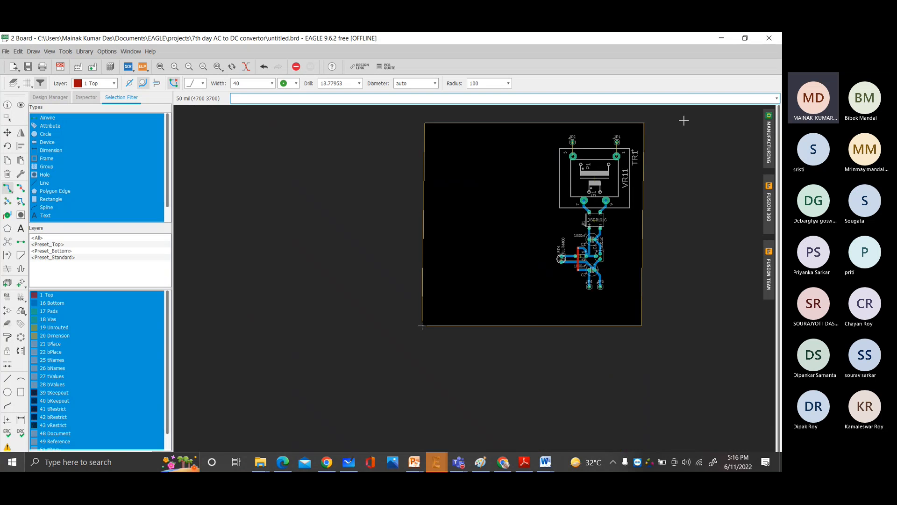
# - On the 16 Bottom layer, route TR1 pad 5 to JP2 and TR1 pad 1 to JP1
pyautogui.scroll(2, 684, 121)
pyautogui.click(491, 182)
pyautogui.press('Escape')
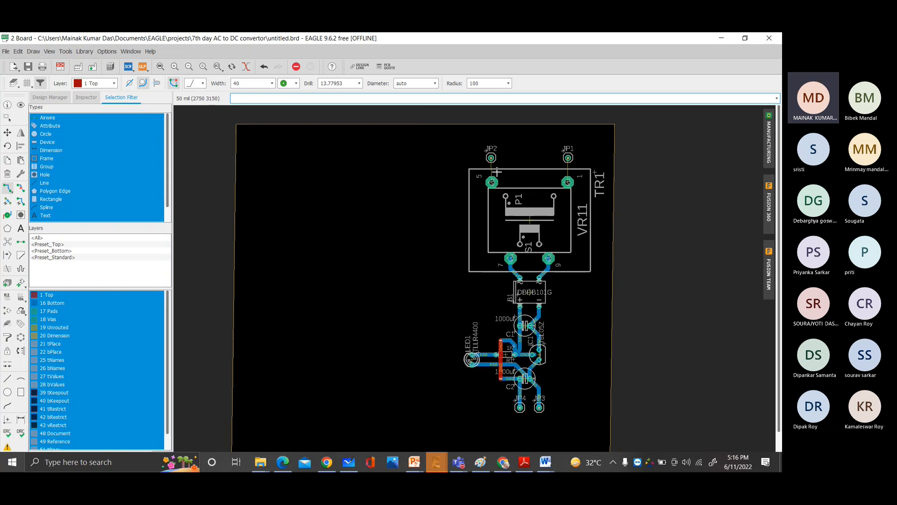
pyautogui.click(111, 83)
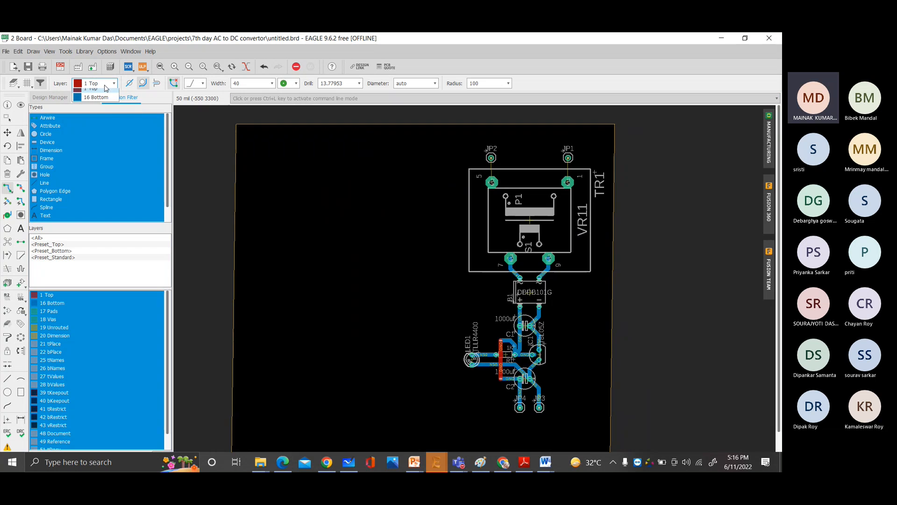
pyautogui.click(107, 103)
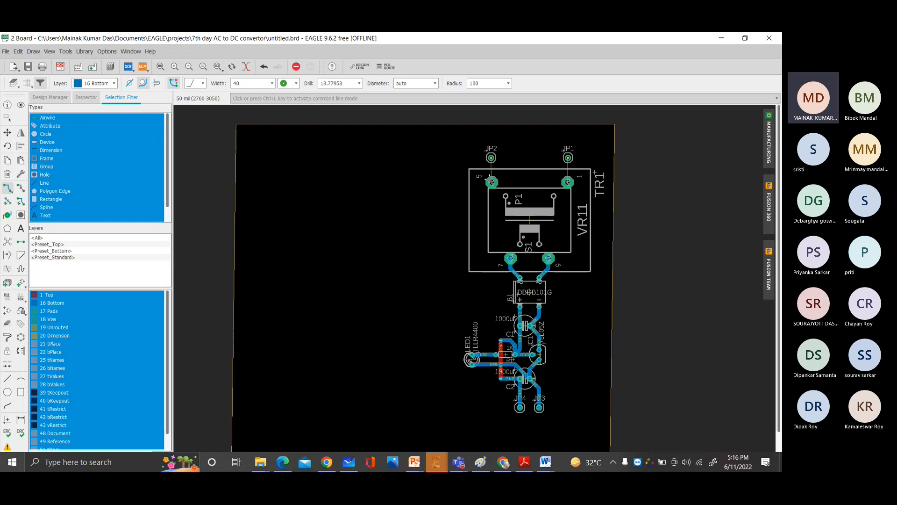
pyautogui.click(490, 182)
pyautogui.click(490, 157)
pyautogui.click(567, 182)
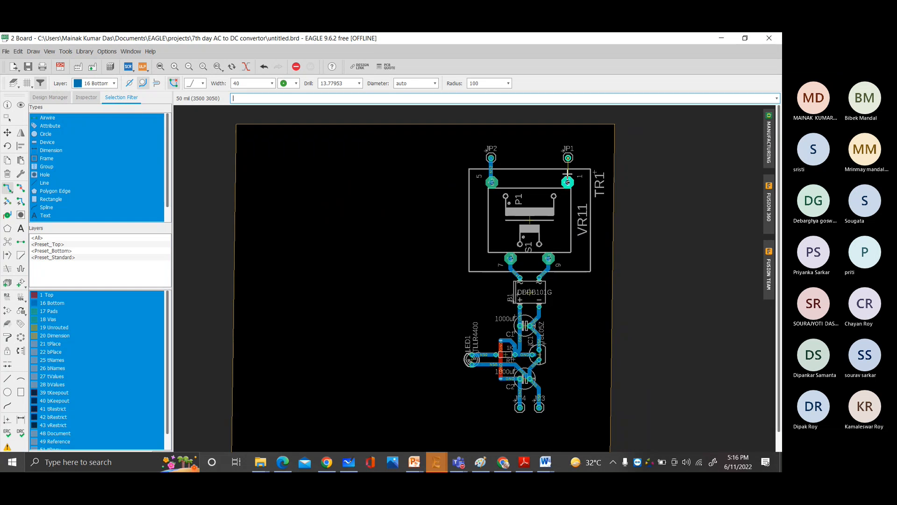
pyautogui.click(568, 157)
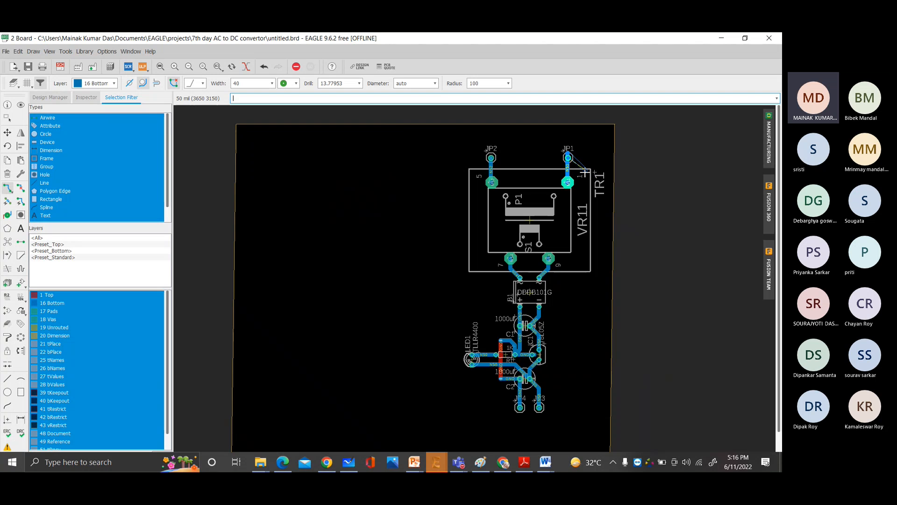
pyautogui.press('Escape')
pyautogui.scroll(-4, 632, 228)
pyautogui.scroll(5, 654, 319)
pyautogui.scroll(-3, 595, 206)
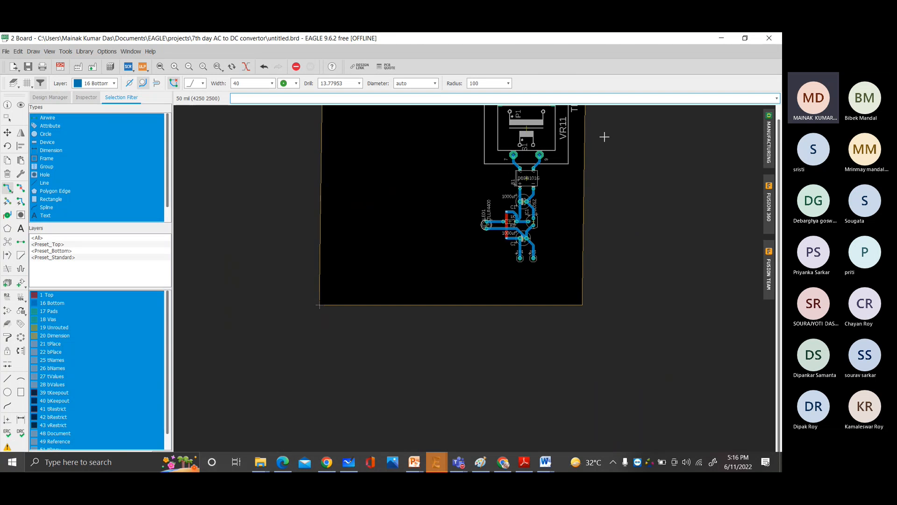
pyautogui.scroll(-2, 605, 136)
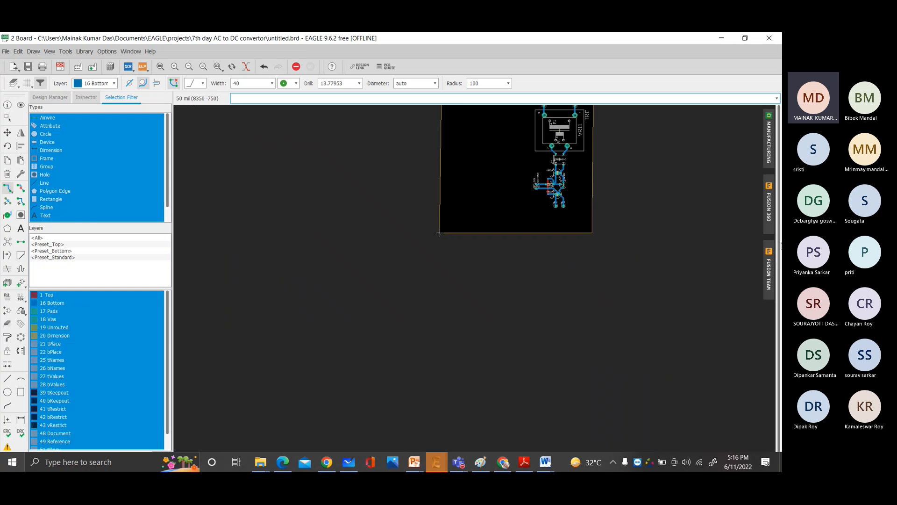
pyautogui.scroll(-11, 533, 110)
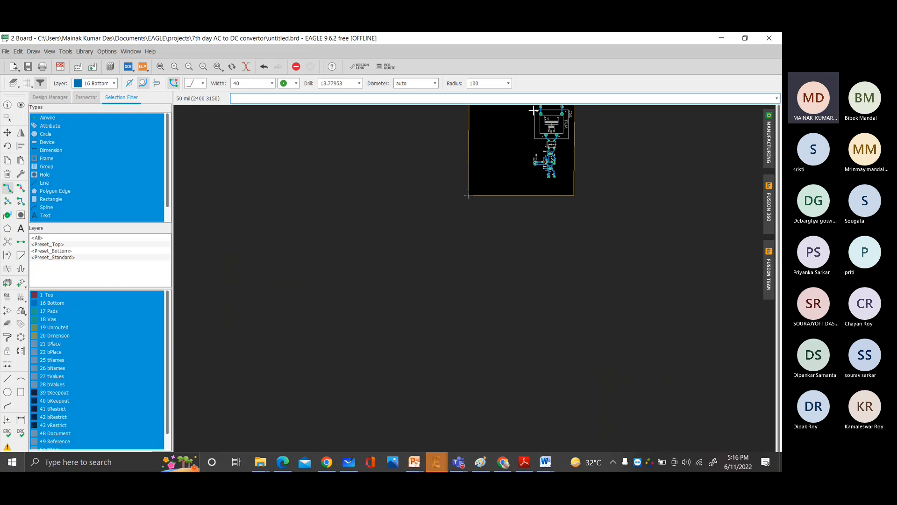
pyautogui.middleClick(535, 110)
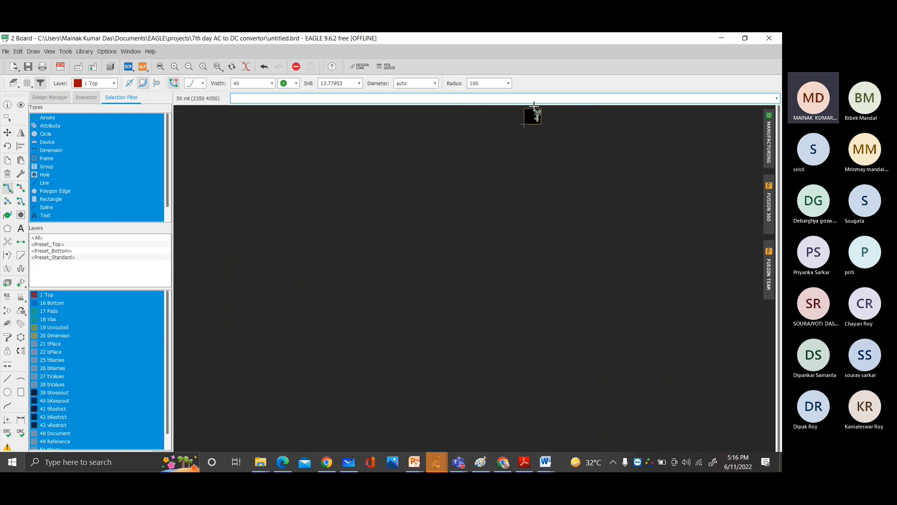
# - Move the board outline's left edge in to just beside LED1 and nudge its right edge slightly inward
pyautogui.scroll(11, 534, 107)
pyautogui.scroll(2, 534, 107)
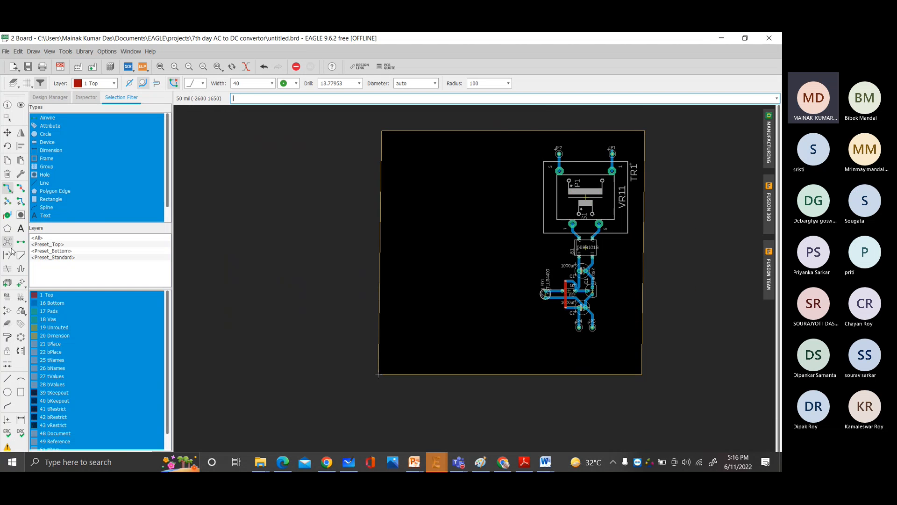
pyautogui.click(7, 132)
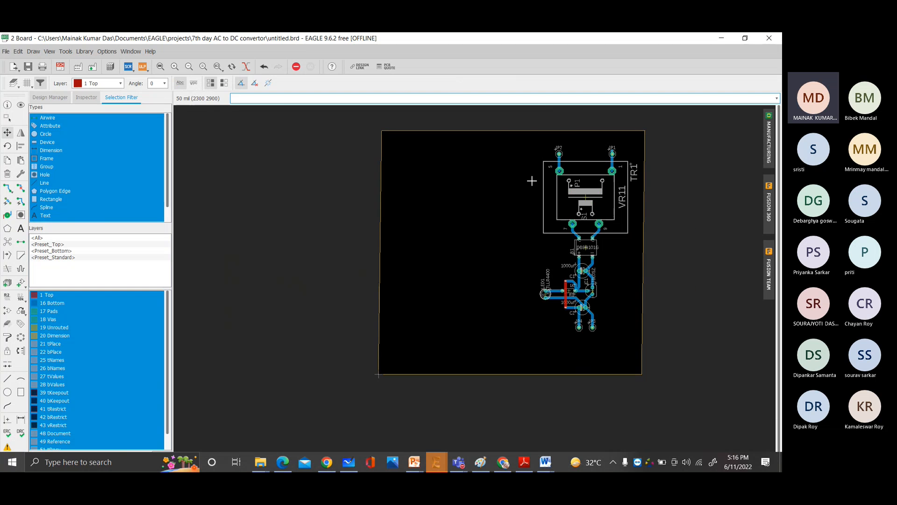
pyautogui.click(377, 238)
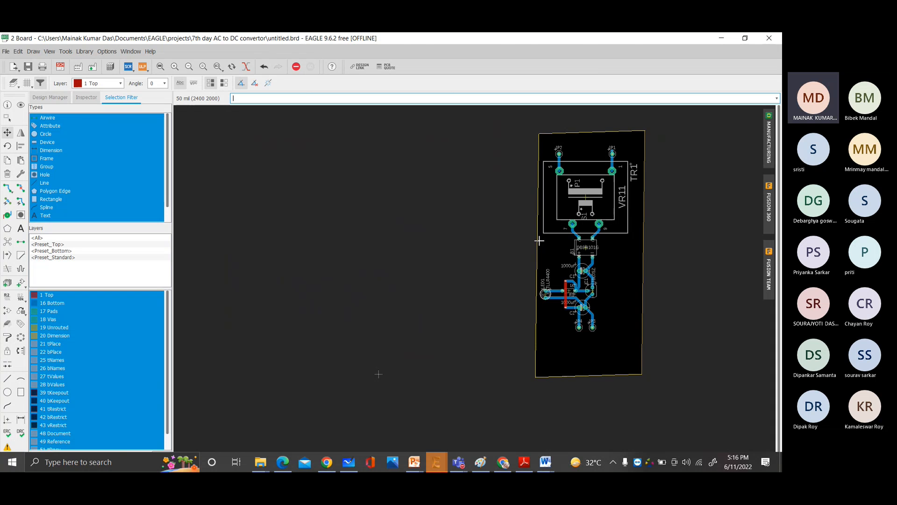
pyautogui.click(540, 237)
pyautogui.click(643, 234)
pyautogui.click(637, 235)
# - Move the board outline's bottom edge up to just below JP4 and JP3
pyautogui.click(602, 381)
pyautogui.click(602, 340)
pyautogui.click(609, 337)
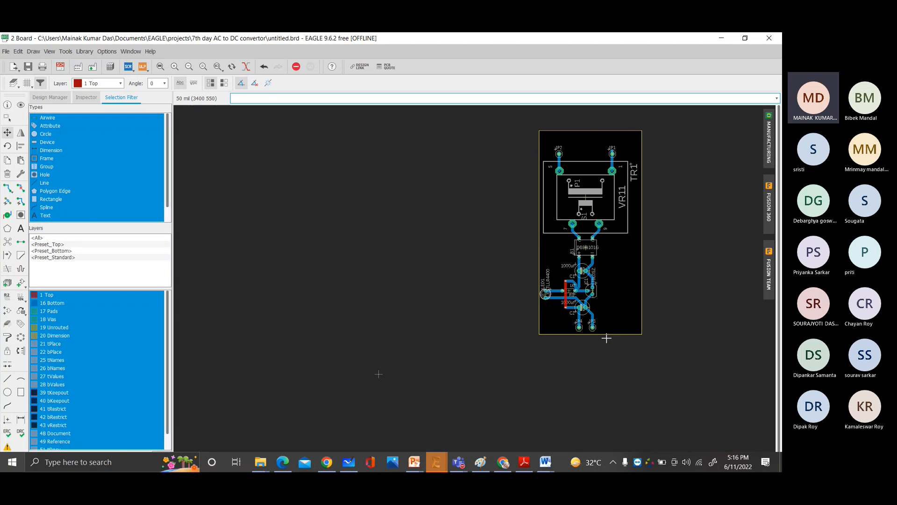
pyautogui.click(602, 341)
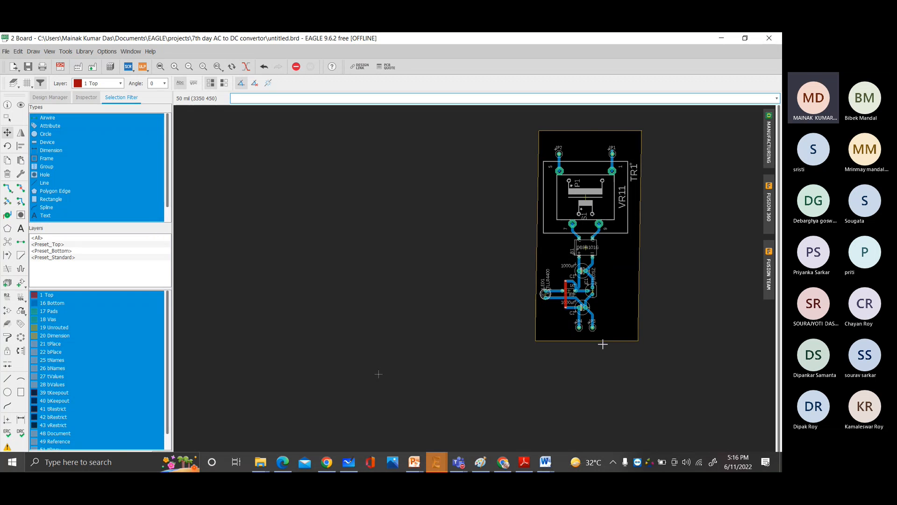
# - Straighten the board outline into a rectangle by adjusting its upper-left and lower-right corners
pyautogui.click(538, 130)
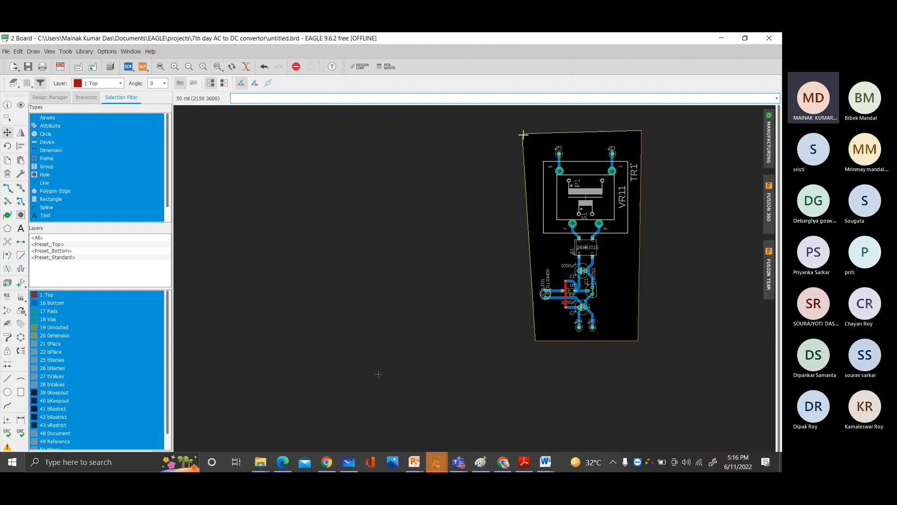
pyautogui.click(536, 132)
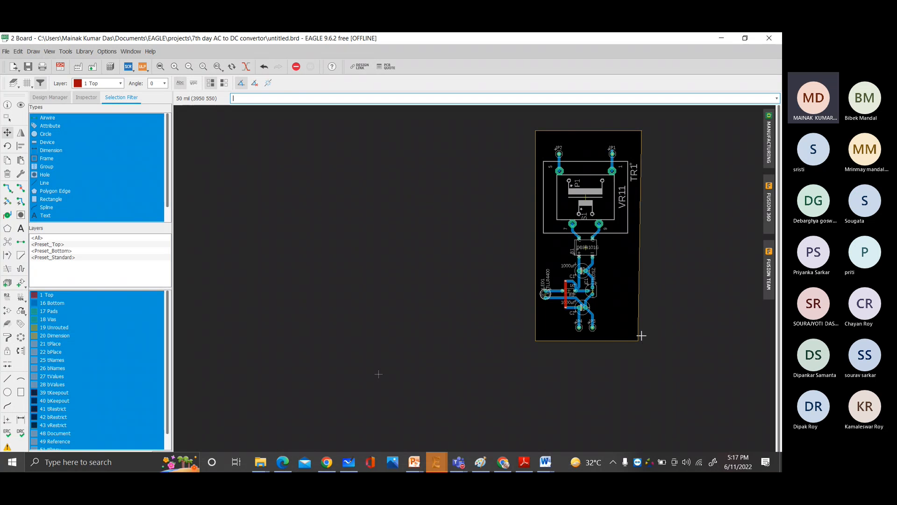
pyautogui.click(639, 337)
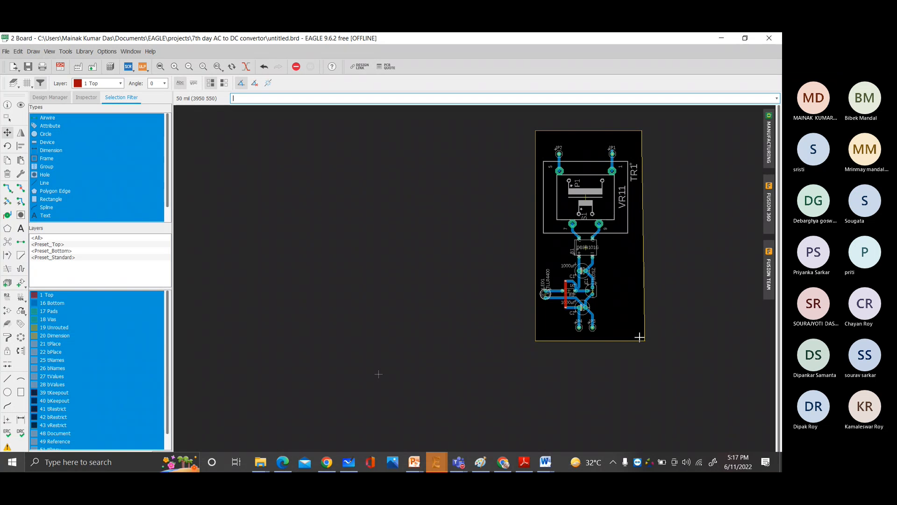
pyautogui.click(640, 338)
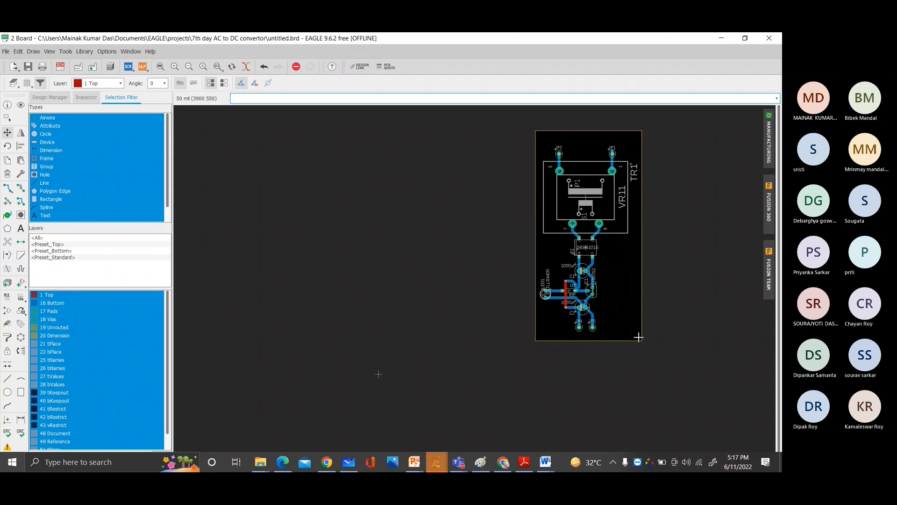
# - Rip up the ground traces linking B1's plus pad, C1, R1 and IC1, and the LED1 to R1 trace
pyautogui.scroll(-4, 661, 224)
pyautogui.scroll(3, 662, 225)
pyautogui.scroll(2, 663, 226)
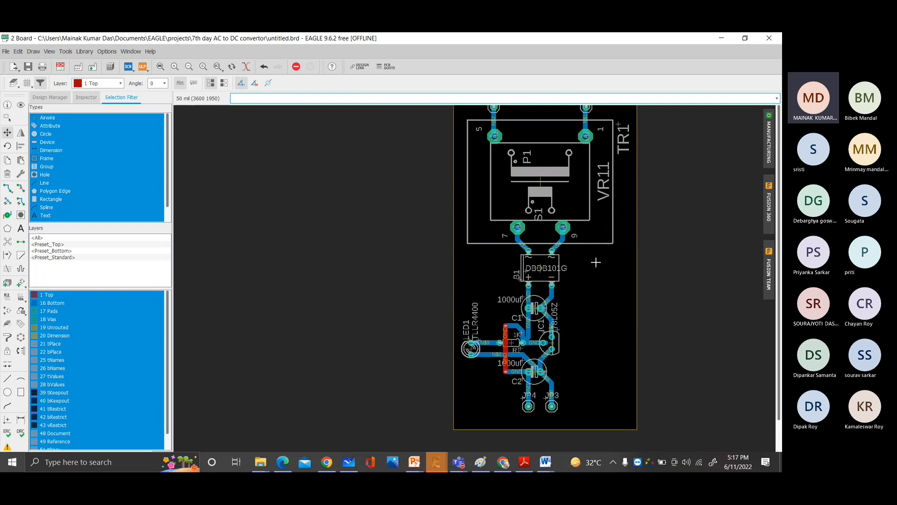
pyautogui.click(20, 190)
pyautogui.scroll(-2, 519, 348)
pyautogui.scroll(4, 517, 369)
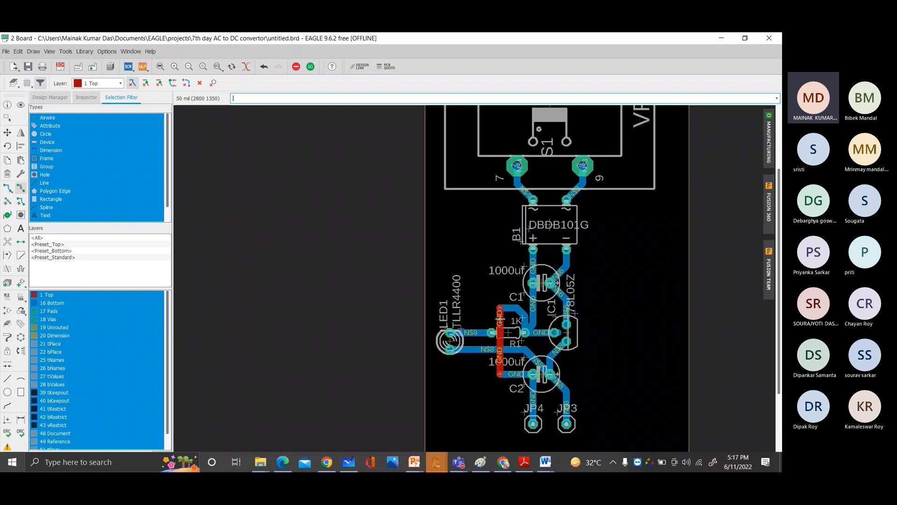
pyautogui.click(503, 320)
pyautogui.click(535, 314)
pyautogui.click(533, 258)
pyautogui.click(532, 326)
pyautogui.click(475, 330)
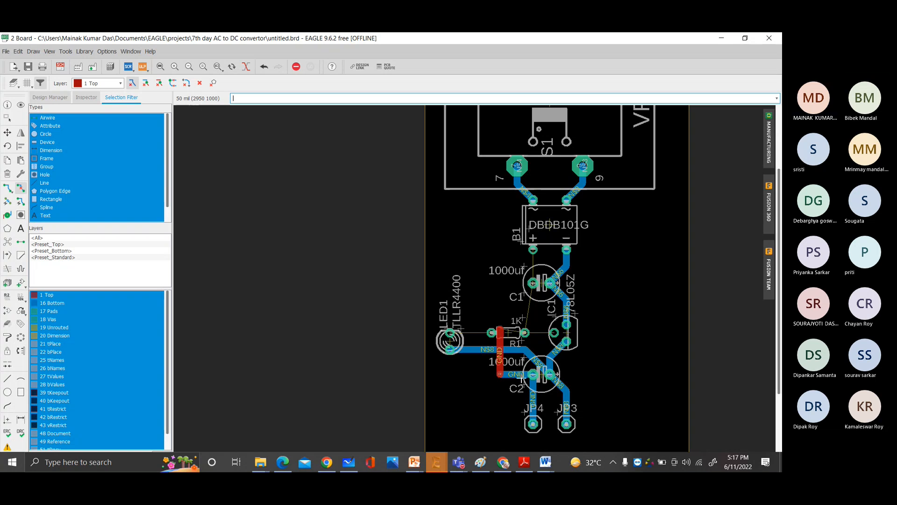
# - Rip up the ground traces at C2 and JP4 and the remaining 1 Top layer trace beside R1
pyautogui.click(533, 402)
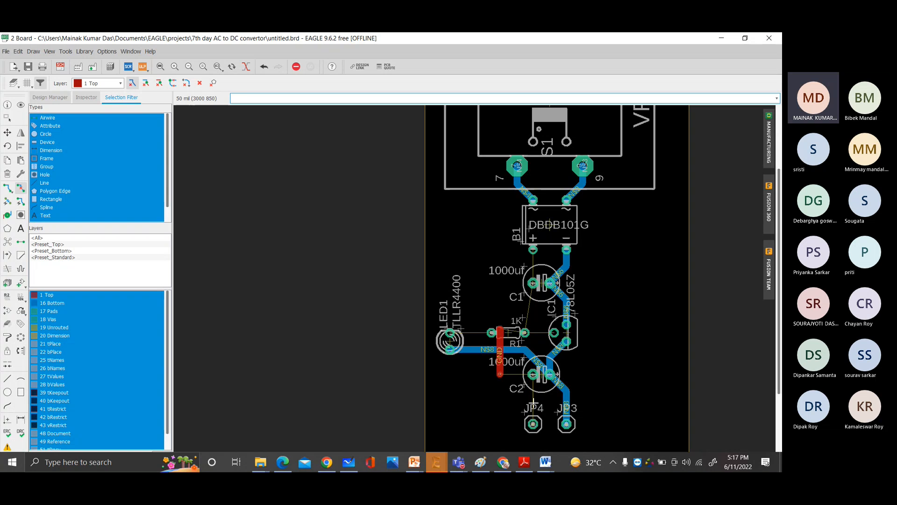
pyautogui.click(504, 354)
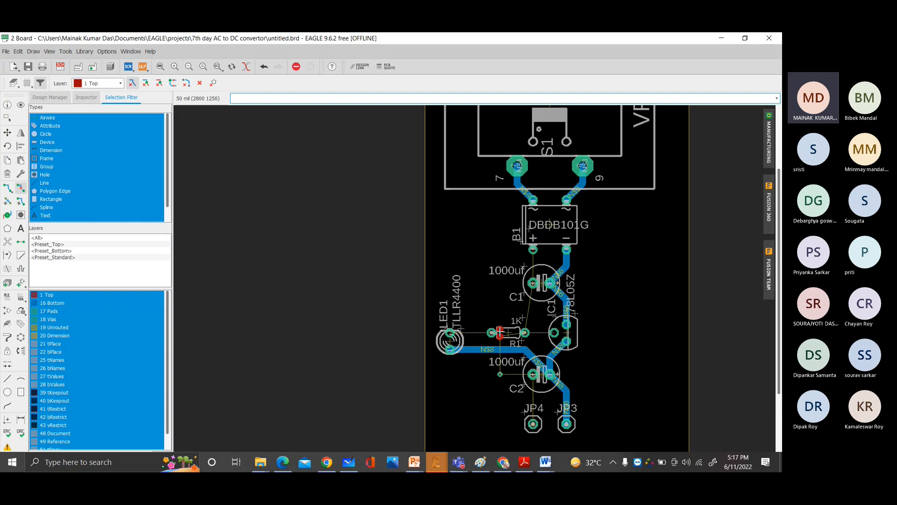
pyautogui.click(500, 336)
# - Examine the unrouted ground connections between B1, C1, R1, IC1, C2 and JP4
pyautogui.scroll(-3, 514, 327)
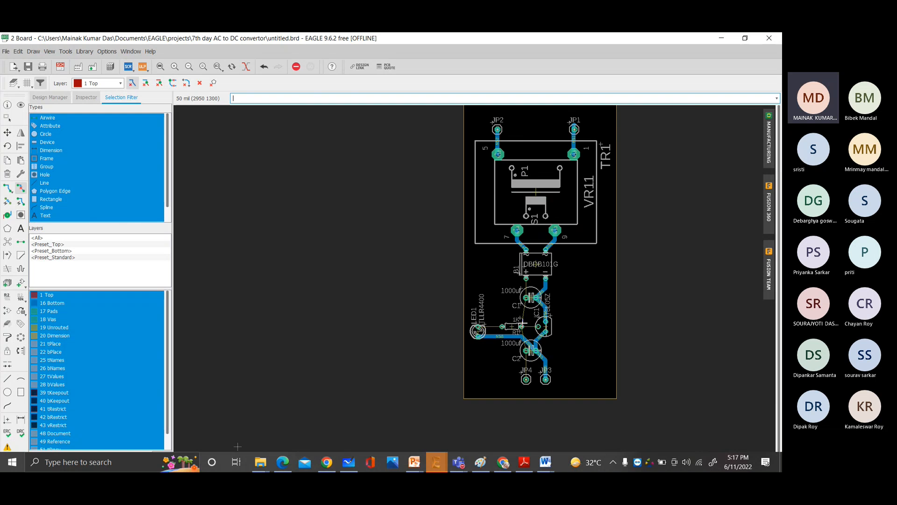
pyautogui.scroll(3, 530, 326)
pyautogui.scroll(1, 530, 326)
pyautogui.scroll(-4, 514, 327)
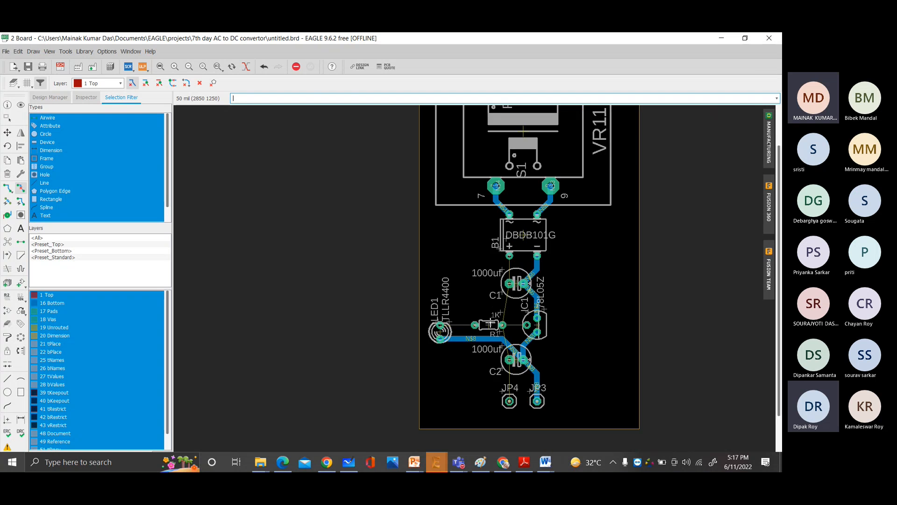
pyautogui.scroll(4, 489, 330)
pyautogui.scroll(1, 490, 330)
pyautogui.scroll(-2, 486, 325)
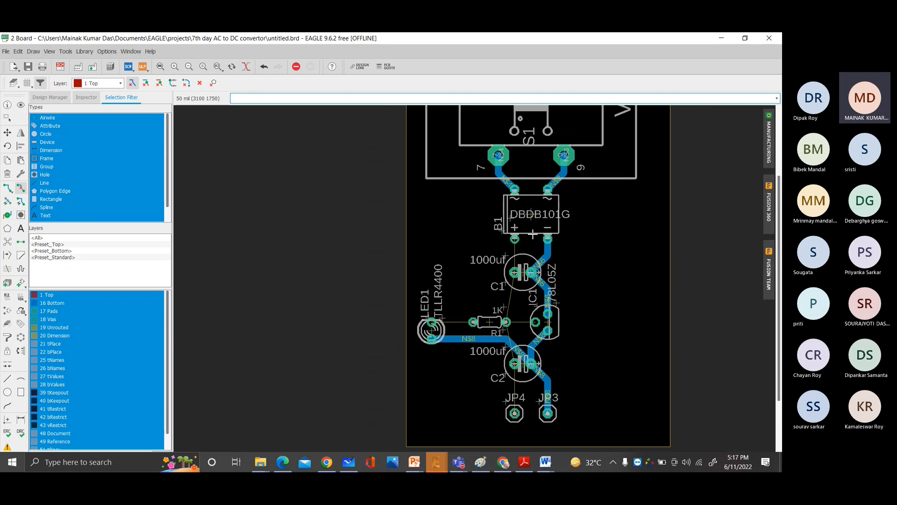
pyautogui.scroll(-2, 496, 261)
pyautogui.scroll(4, 482, 294)
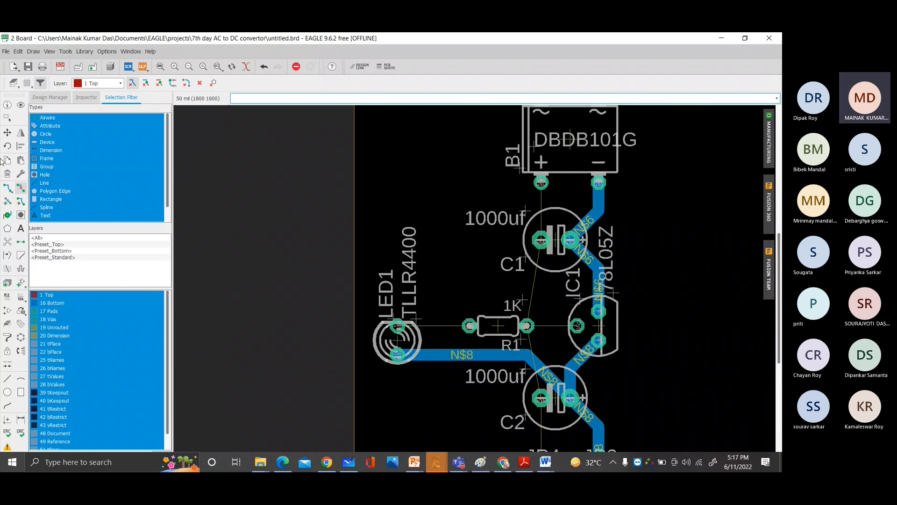
# - Route a 40-wide trace on the 16 Bottom layer from LED1's upper pad to R1's nearest pad
pyautogui.click(8, 187)
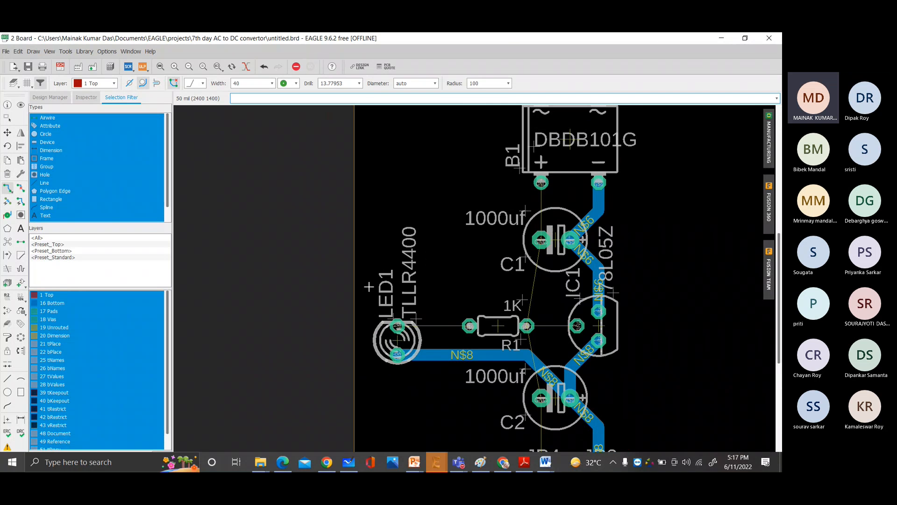
pyautogui.click(397, 326)
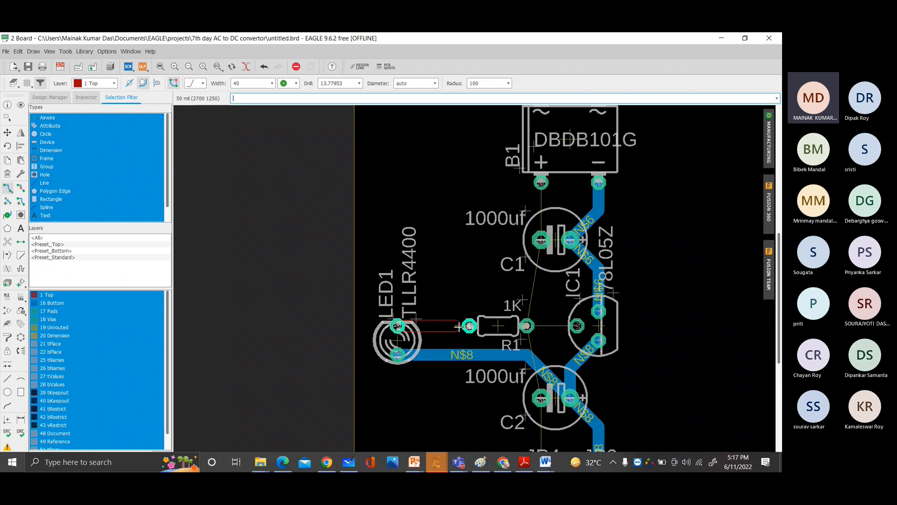
pyautogui.press('Escape')
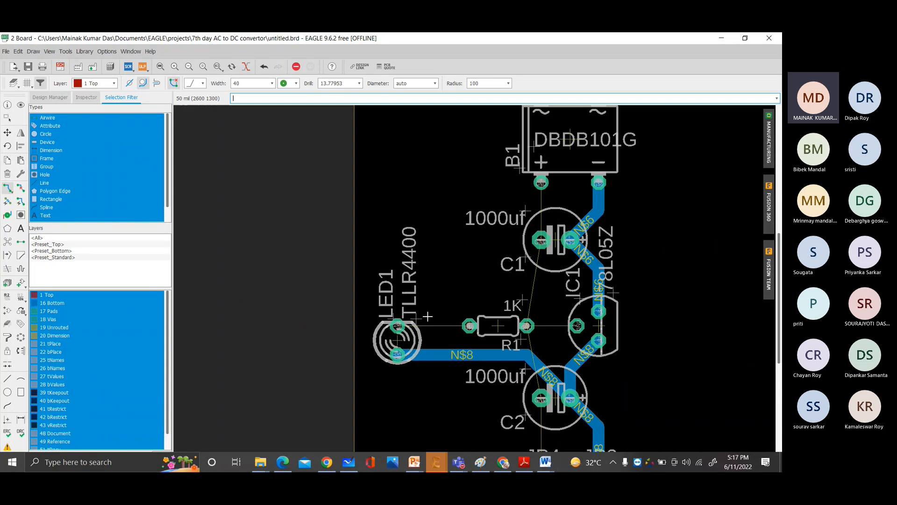
pyautogui.click(96, 83)
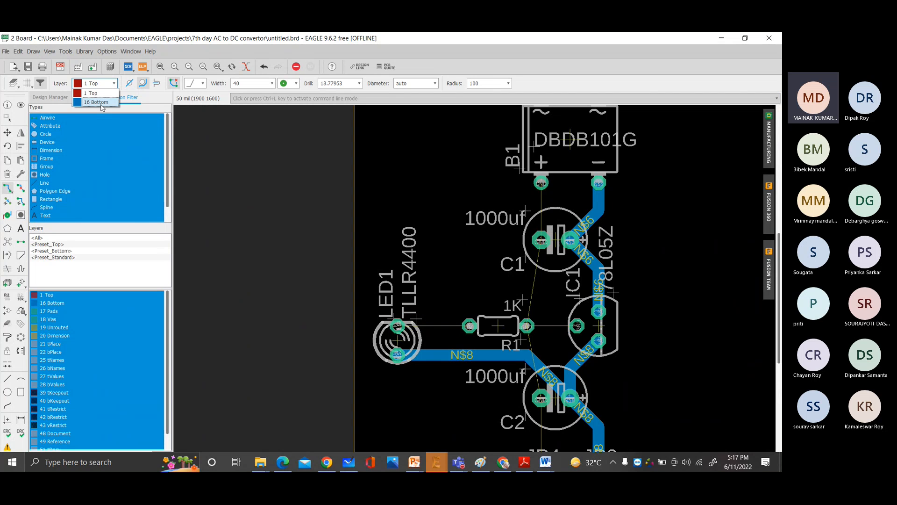
pyautogui.click(96, 102)
pyautogui.click(397, 326)
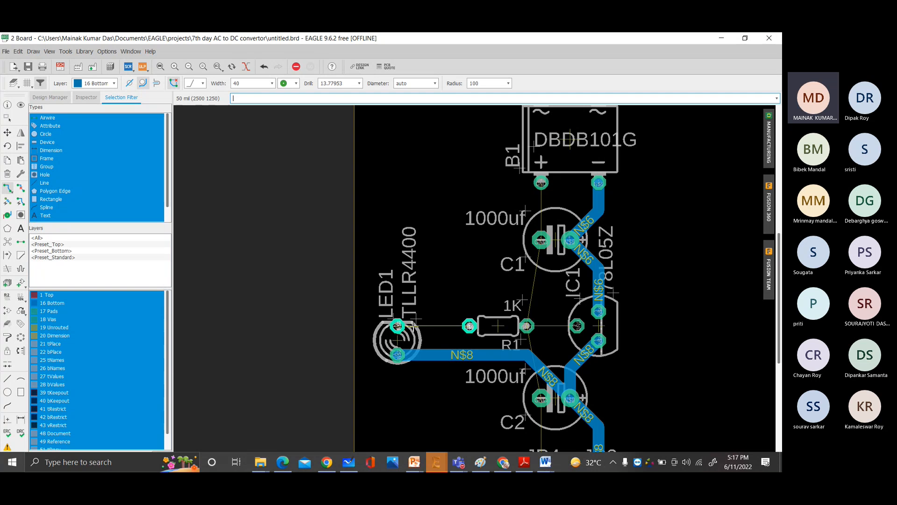
pyautogui.click(469, 325)
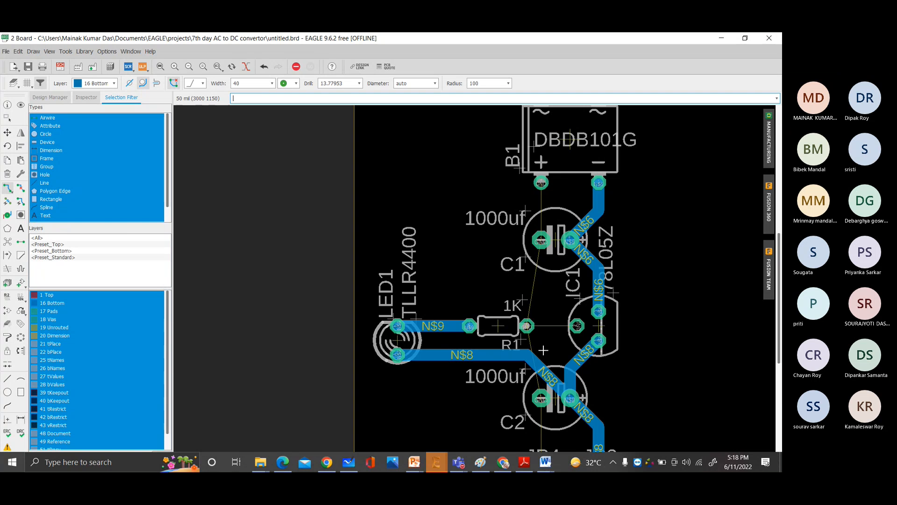
# - Examine the whole board from the transformer to JP3 and JP4 for remaining unrouted ground connections
pyautogui.scroll(-3, 543, 349)
pyautogui.scroll(2, 540, 389)
pyautogui.scroll(-2, 539, 390)
pyautogui.scroll(2, 537, 391)
pyautogui.scroll(-3, 558, 301)
pyautogui.scroll(2, 579, 138)
pyautogui.scroll(-4, 607, 140)
pyautogui.scroll(1, 670, 141)
pyautogui.scroll(2, 670, 141)
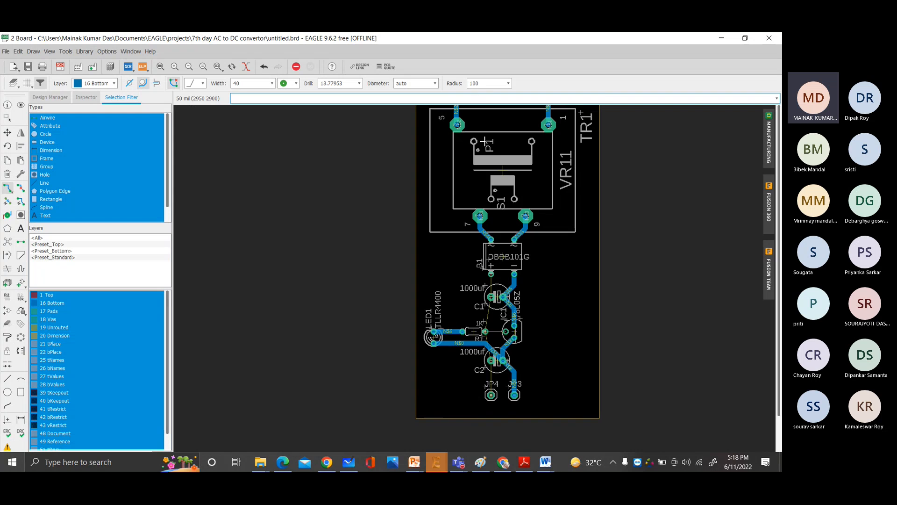
pyautogui.scroll(-5, 485, 140)
pyautogui.scroll(5, 496, 109)
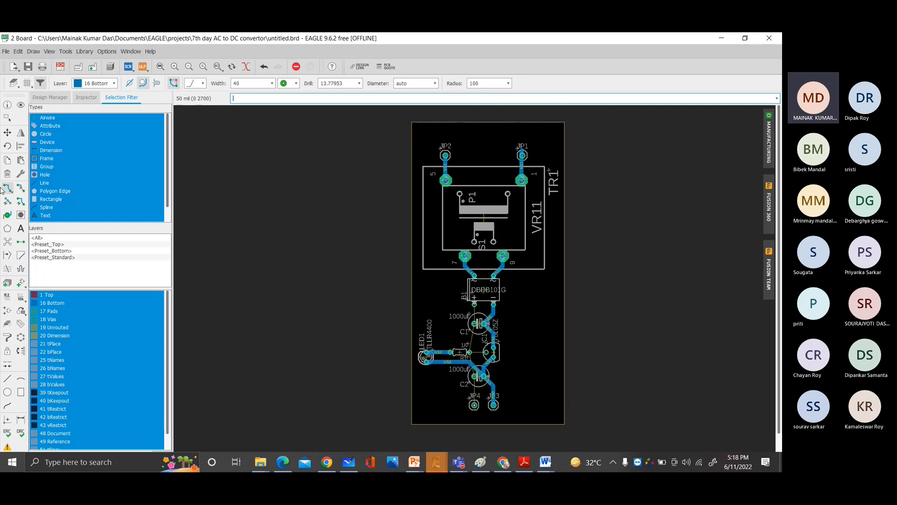
# - Draw a 40-wide polygon on the 16 Bottom layer along the board outline, assign it to signal GND, and fill it with Ratsnest
pyautogui.click(7, 228)
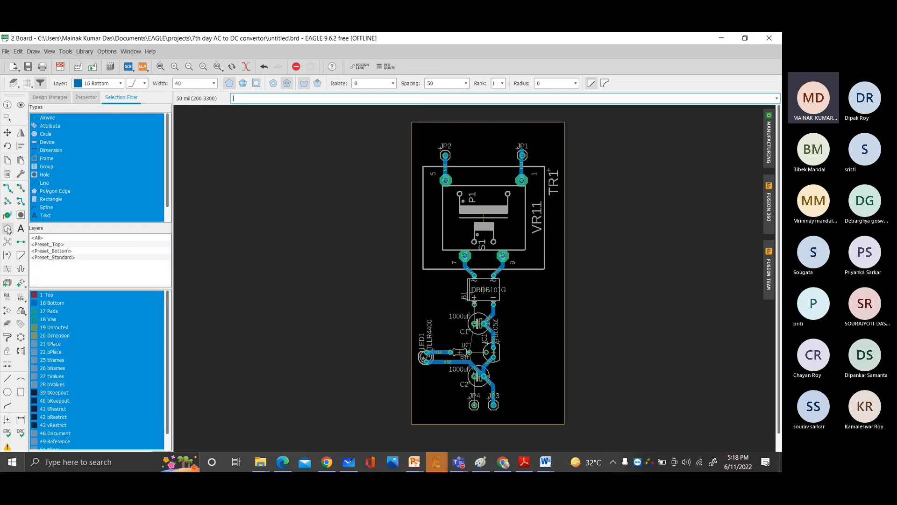
pyautogui.click(412, 123)
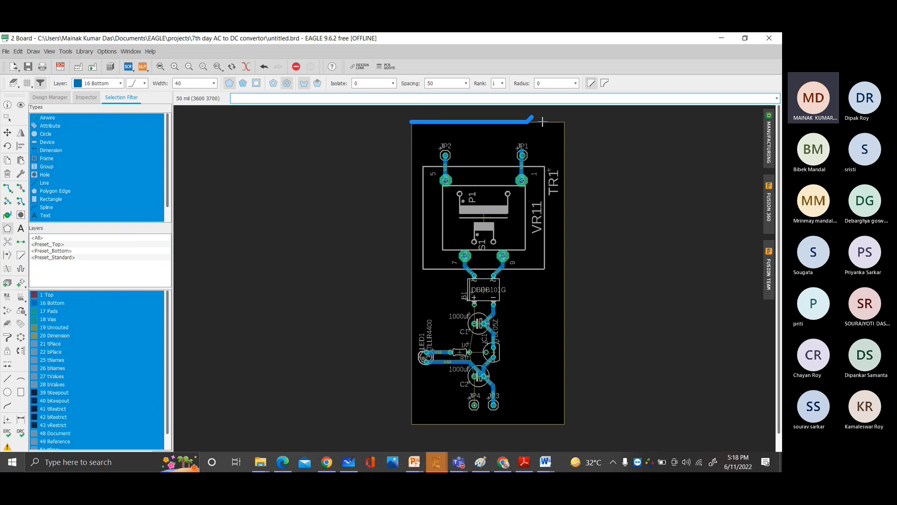
pyautogui.click(565, 122)
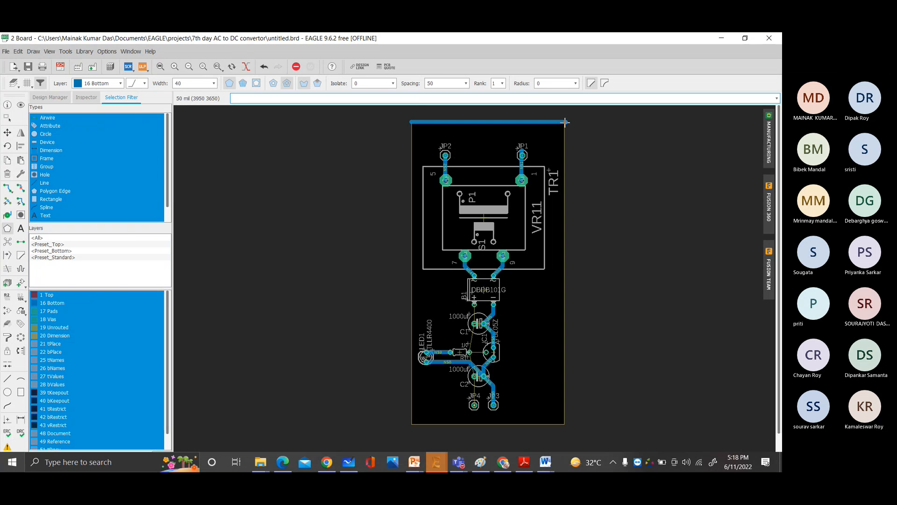
pyautogui.click(564, 423)
pyautogui.click(410, 423)
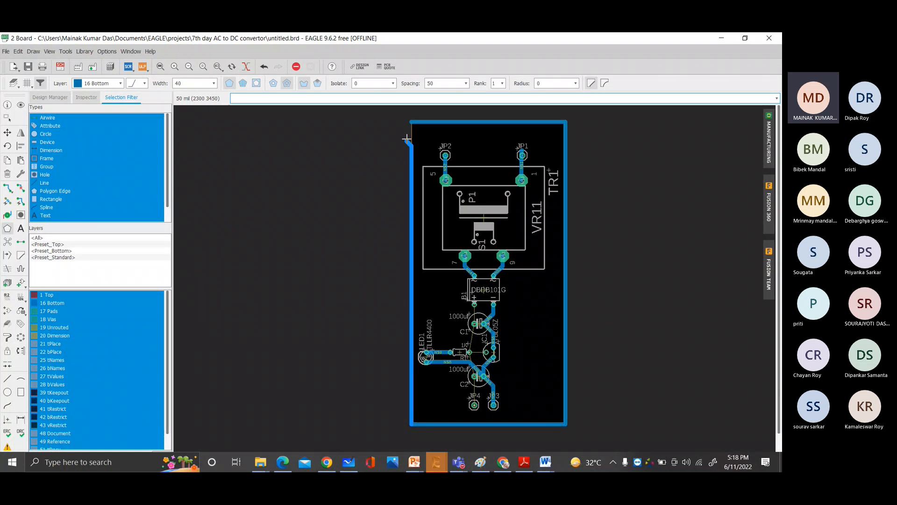
pyautogui.click(410, 122)
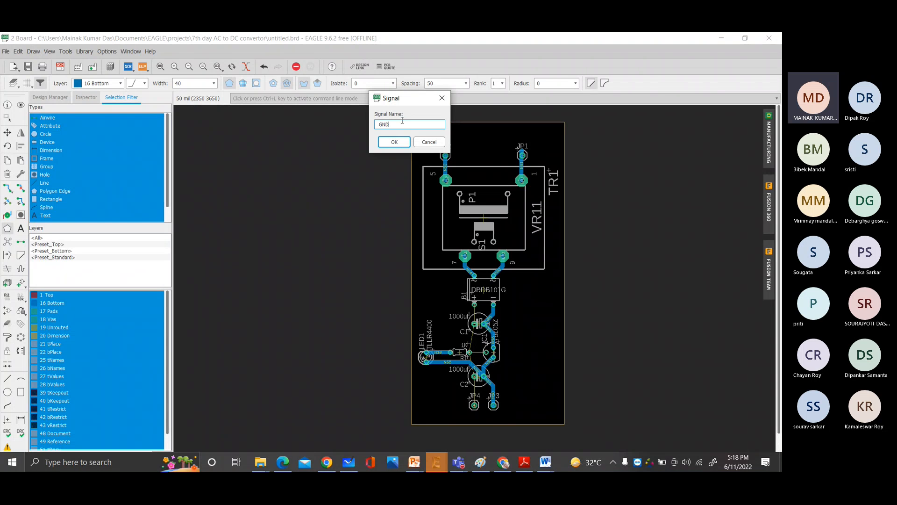
pyautogui.press('Return')
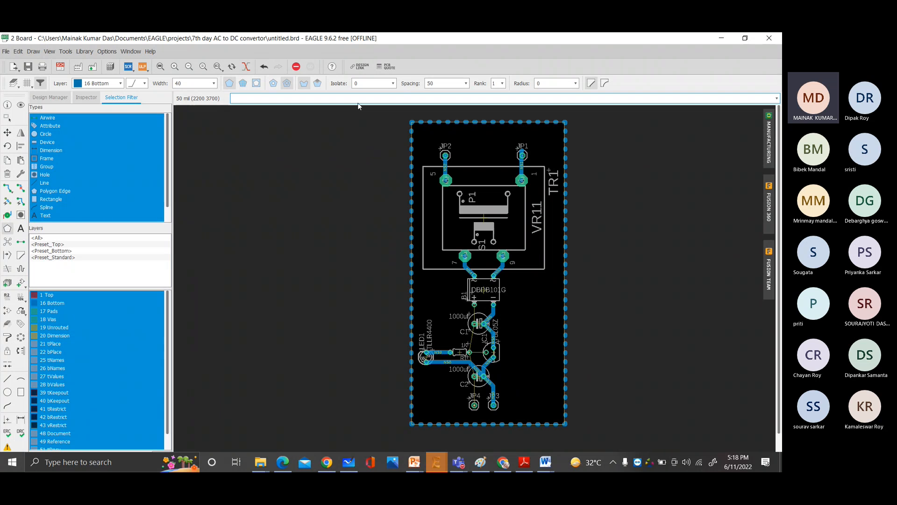
pyautogui.click(7, 255)
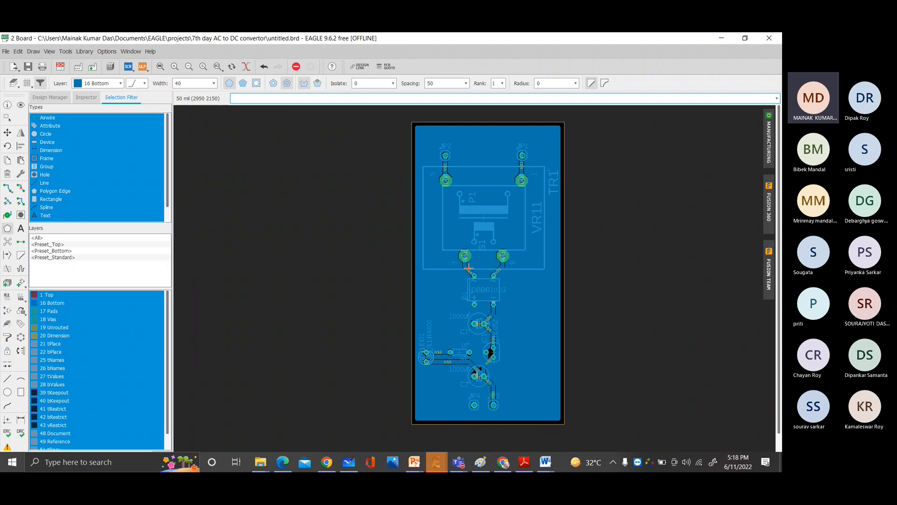
# - Examine the ground pour's clearances and GND pad connections around TR1, B1, C1, R1, IC1 and C2
pyautogui.scroll(-3, 480, 255)
pyautogui.scroll(6, 508, 258)
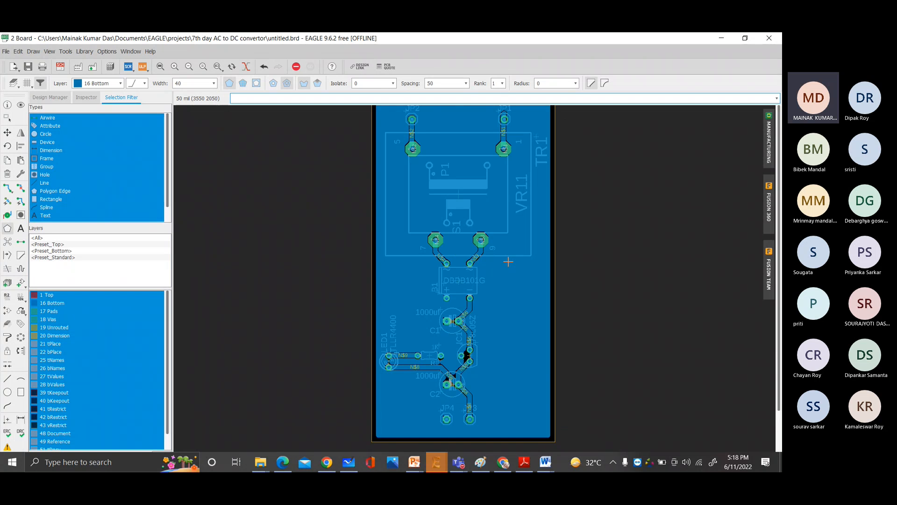
pyautogui.scroll(4, 491, 247)
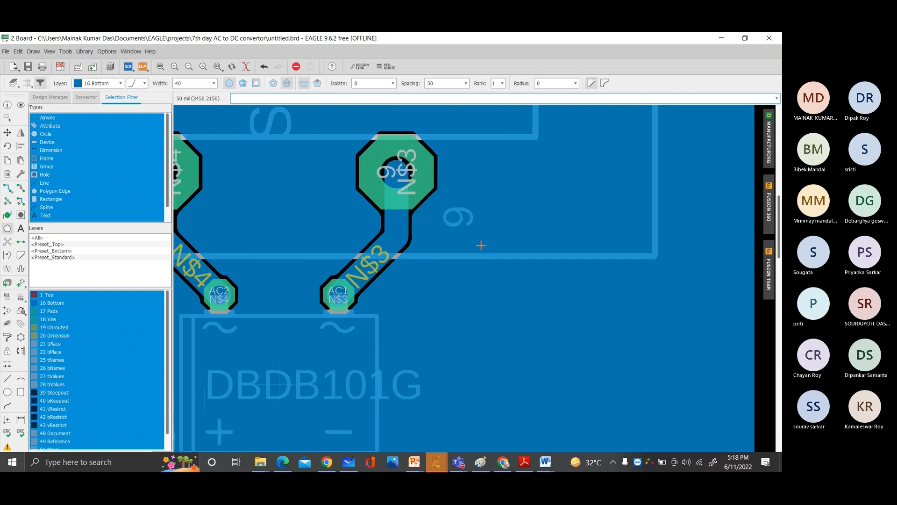
pyautogui.scroll(-1, 473, 247)
pyautogui.scroll(5, 409, 391)
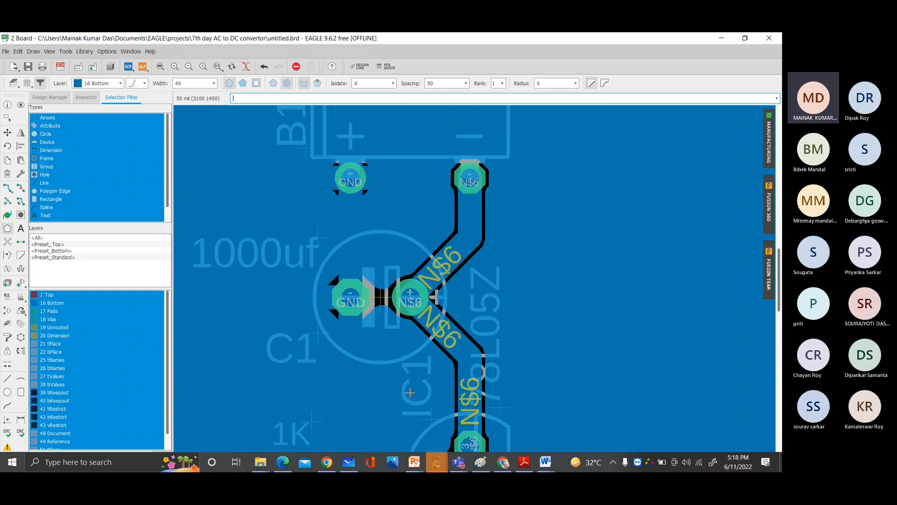
pyautogui.scroll(-2, 409, 391)
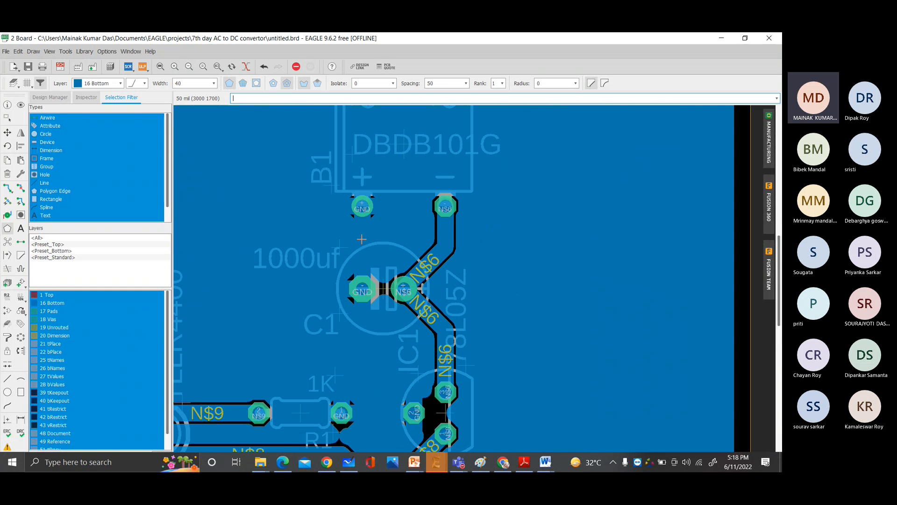
pyautogui.scroll(-2, 319, 264)
pyautogui.scroll(2, 287, 305)
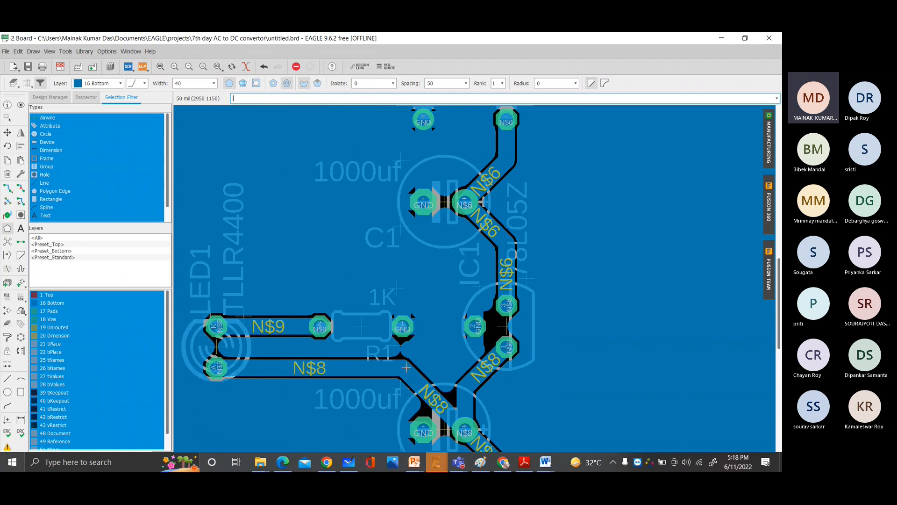
pyautogui.scroll(-2, 407, 368)
pyautogui.scroll(3, 406, 436)
pyautogui.scroll(-8, 423, 406)
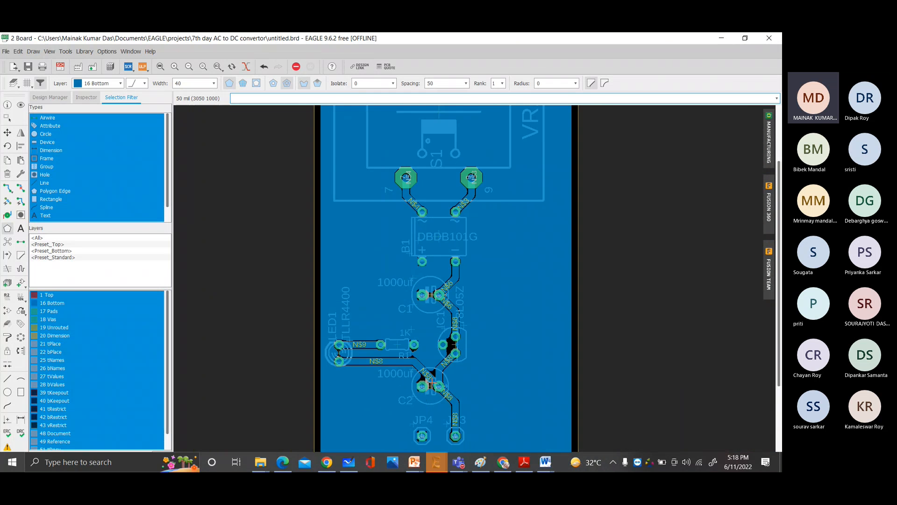
pyautogui.scroll(1, 481, 116)
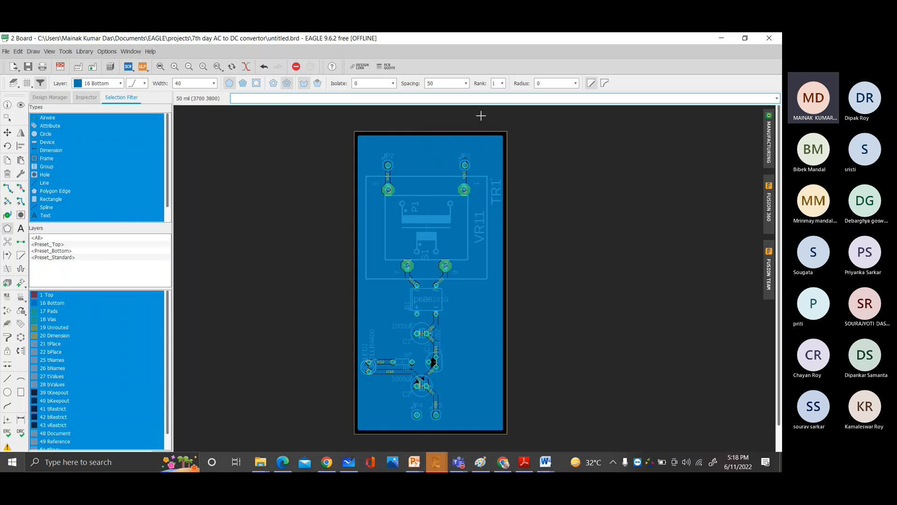
pyautogui.scroll(-1, 469, 170)
pyautogui.scroll(1, 466, 180)
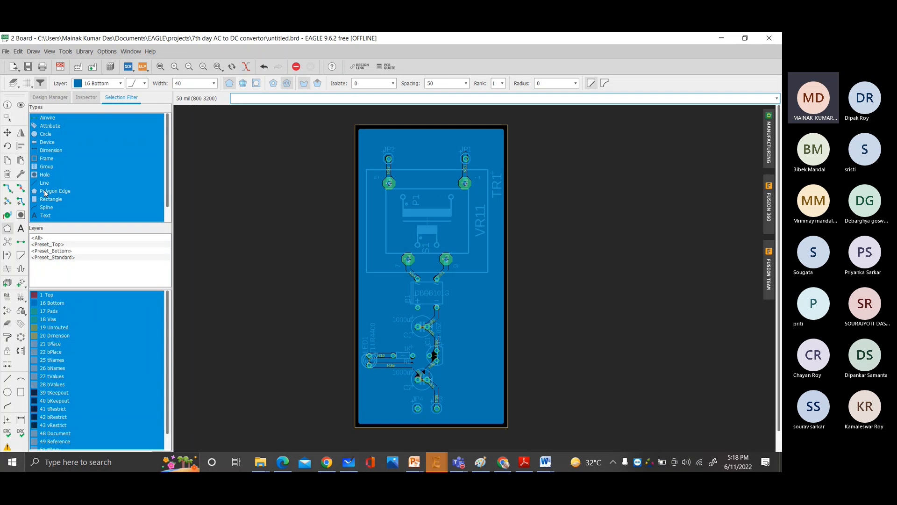
# - Hide layers 19 Unrouted through 28 bValues in the visible layers settings, keeping 18 Vias shown
pyautogui.click(19, 84)
pyautogui.click(18, 85)
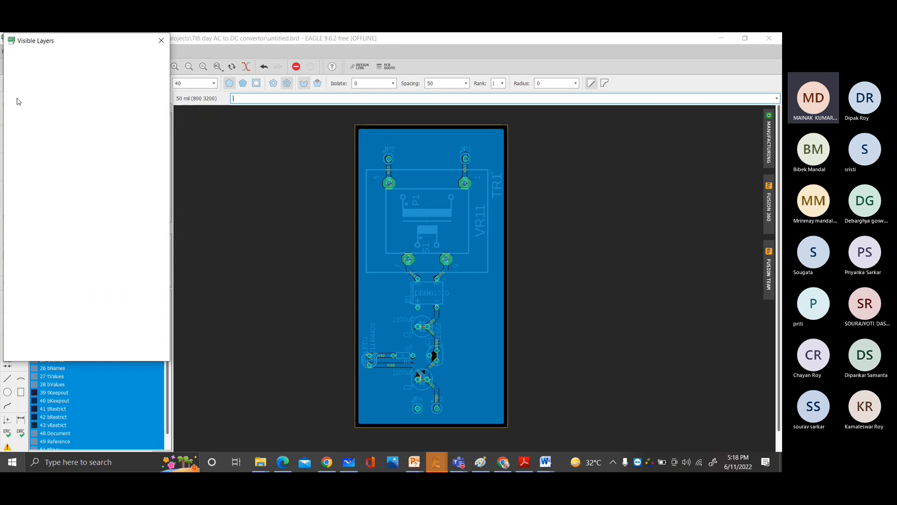
pyautogui.click(19, 202)
pyautogui.click(18, 185)
pyautogui.click(19, 194)
pyautogui.click(18, 177)
pyautogui.click(19, 168)
pyautogui.click(19, 161)
pyautogui.click(18, 153)
pyautogui.click(18, 144)
pyautogui.click(19, 136)
pyautogui.click(18, 128)
pyautogui.click(18, 120)
pyautogui.click(18, 120)
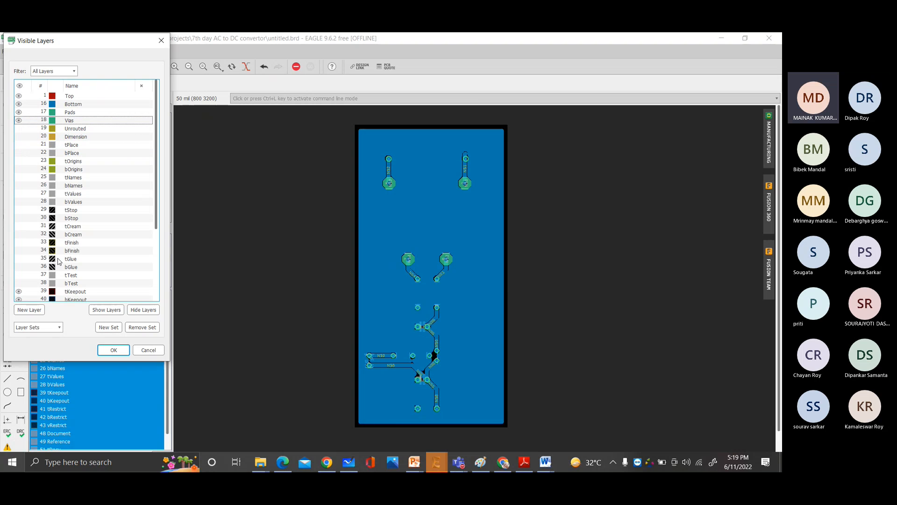
# - Hide the keepout and restrict layers 39 to 43, plus Document, Reference, tDocu and bDocu
pyautogui.scroll(-4, 52, 234)
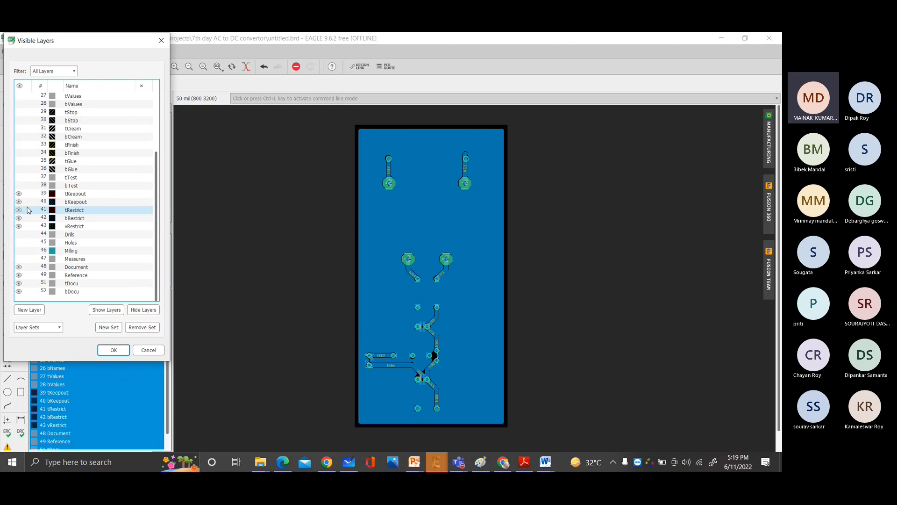
pyautogui.click(19, 194)
pyautogui.click(19, 202)
pyautogui.click(18, 219)
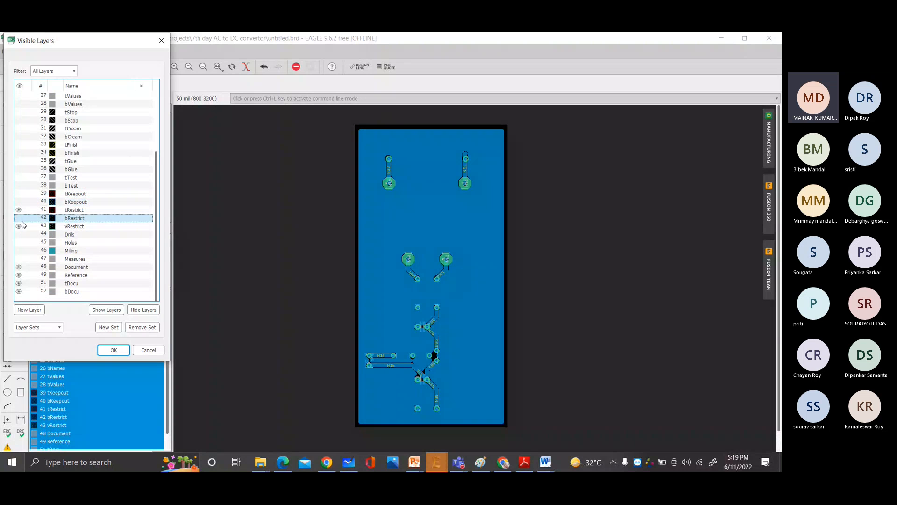
pyautogui.click(18, 211)
pyautogui.click(18, 227)
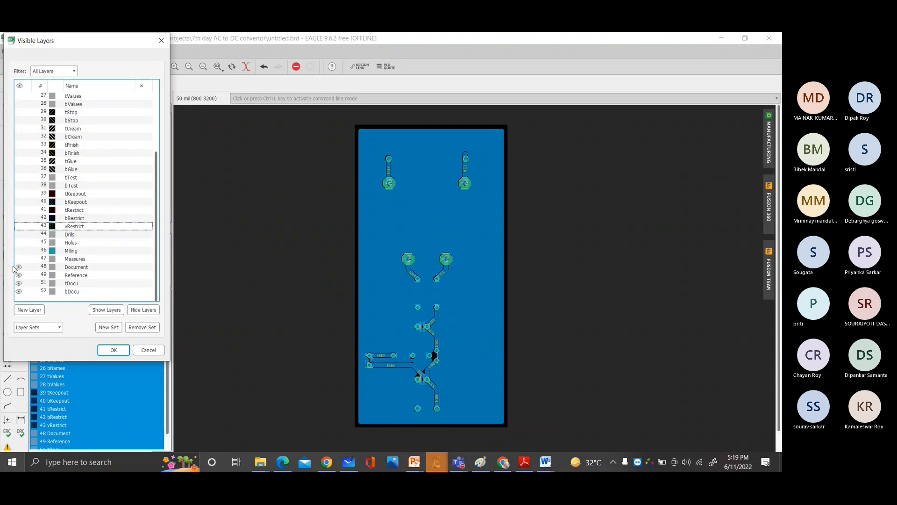
pyautogui.click(18, 266)
pyautogui.click(18, 275)
pyautogui.click(18, 291)
pyautogui.click(20, 283)
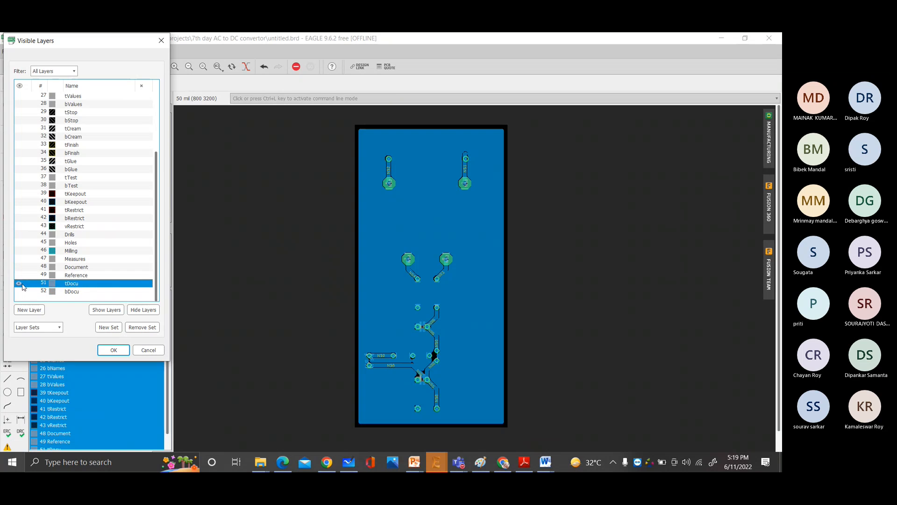
# - Show the 20 Dimension and 21 tPlace layers again and apply the layer visibility settings
pyautogui.scroll(4, 52, 216)
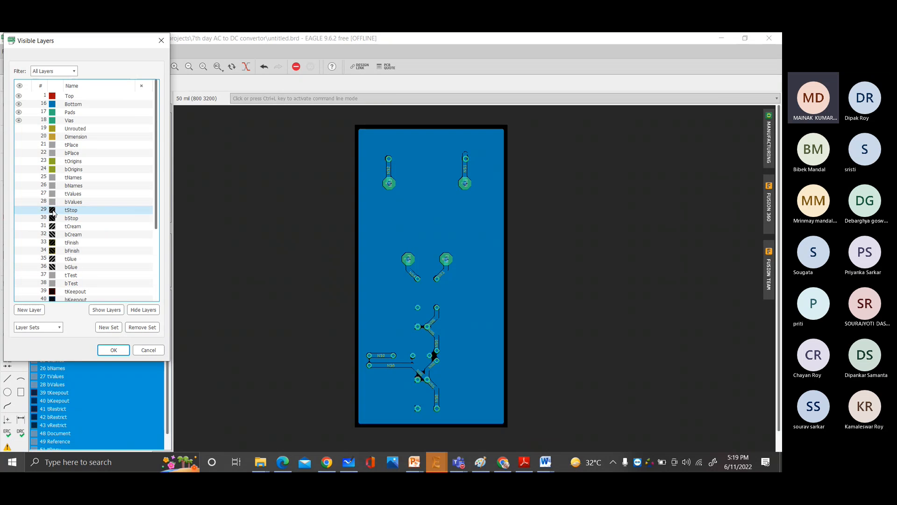
pyautogui.click(19, 136)
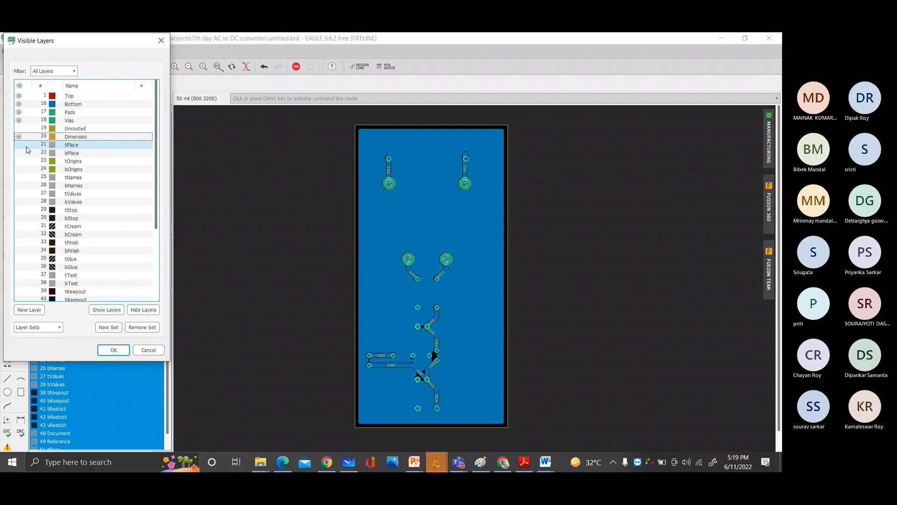
pyautogui.click(26, 147)
pyautogui.click(26, 148)
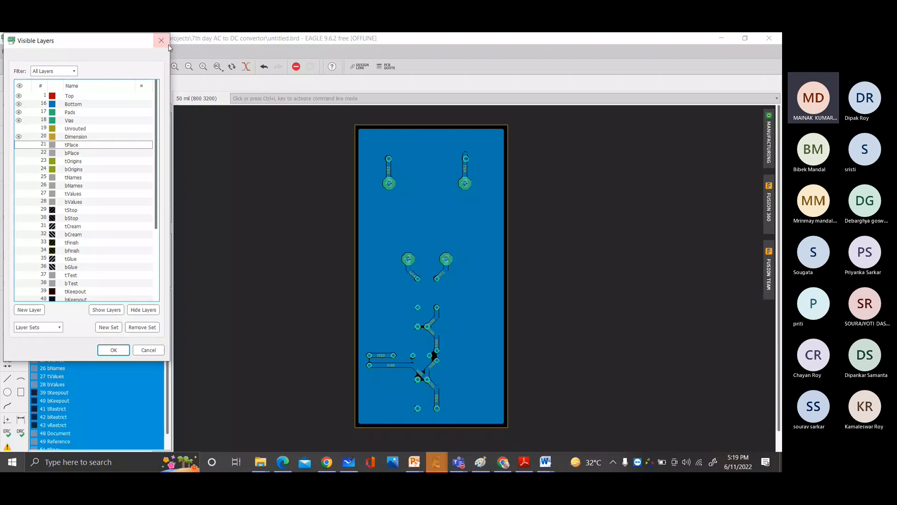
pyautogui.click(26, 146)
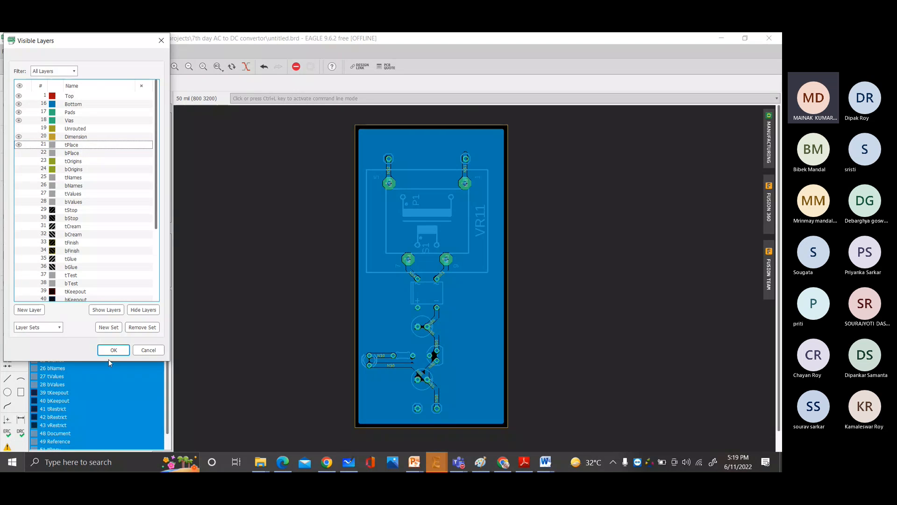
pyautogui.click(114, 350)
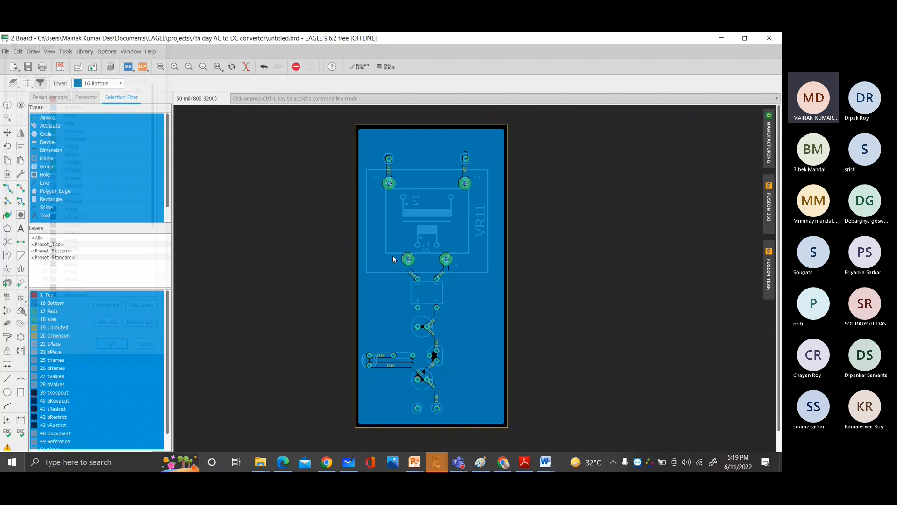
pyautogui.scroll(1, 463, 229)
pyautogui.scroll(4, 462, 229)
pyautogui.scroll(2, 463, 228)
pyautogui.scroll(-3, 462, 228)
pyautogui.scroll(-5, 463, 228)
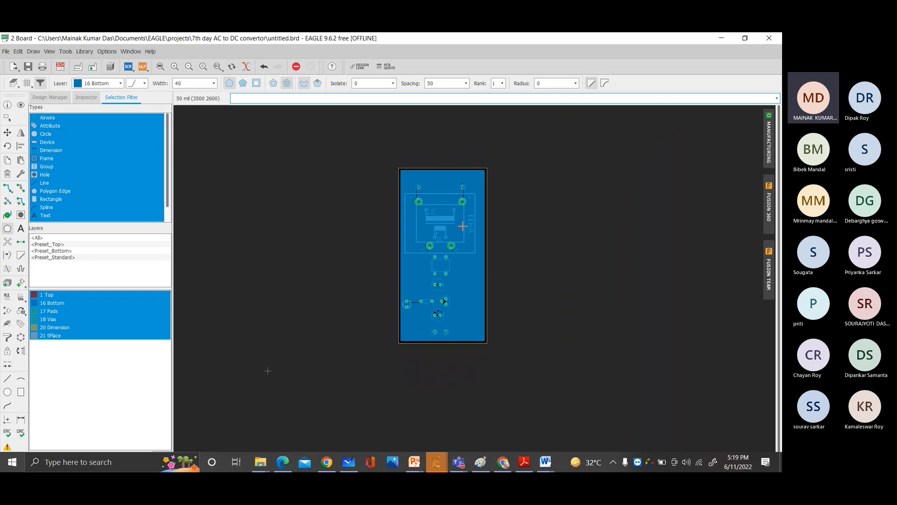
# - Examine the whole board with the reduced layer set, from the transformer down to the output pads
pyautogui.middleClick(301, 347)
pyautogui.click(571, 108)
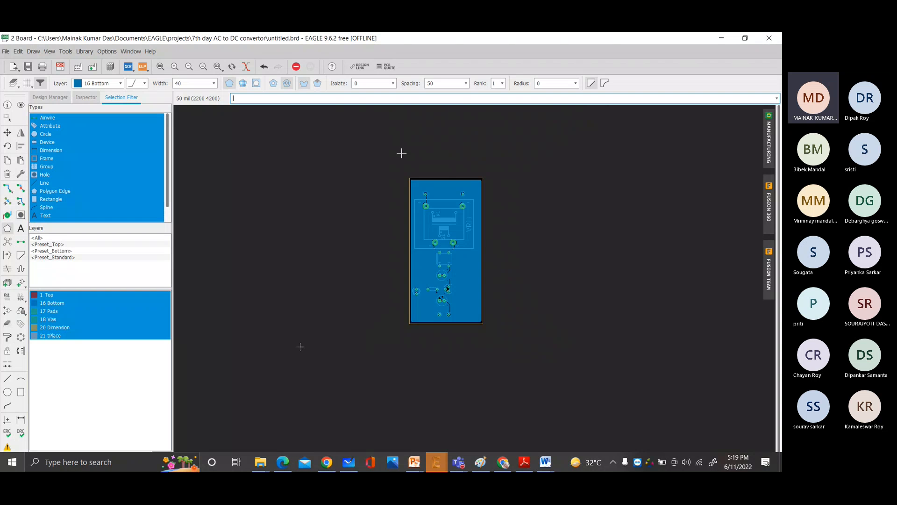
pyautogui.scroll(2, 451, 206)
pyautogui.scroll(-3, 455, 195)
pyautogui.scroll(4, 455, 195)
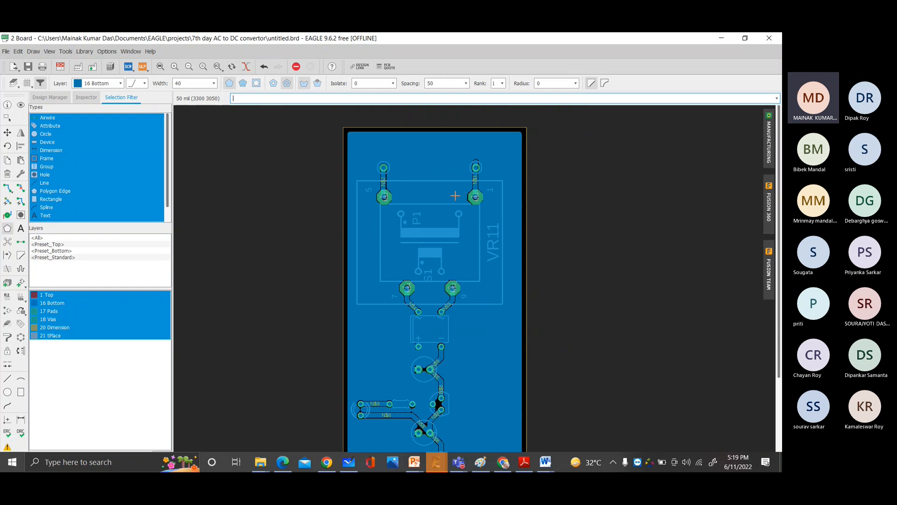
pyautogui.scroll(-2, 455, 195)
pyautogui.scroll(2, 455, 195)
pyautogui.scroll(-2, 456, 196)
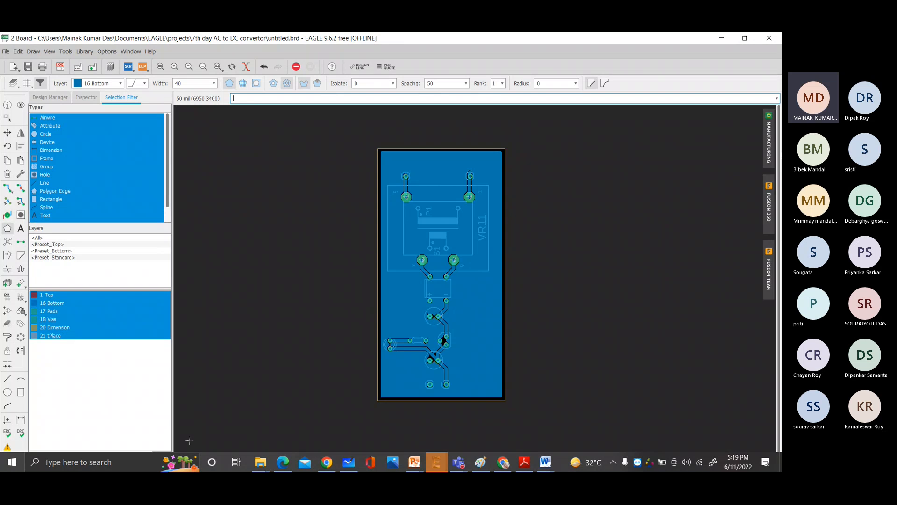
# - Preview the manufactured board's bottom side and inspect its pads, traces and ground pour from the transformer to the lower capacitor
pyautogui.click(769, 149)
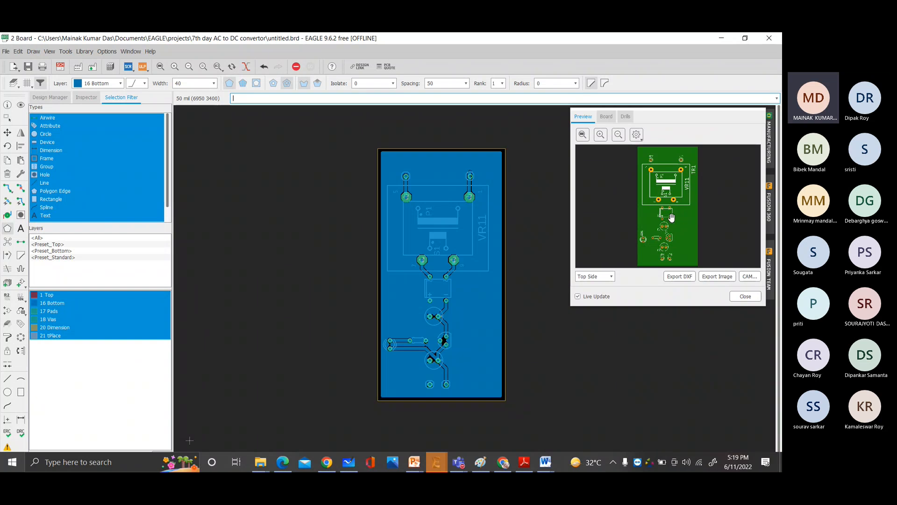
pyautogui.click(610, 278)
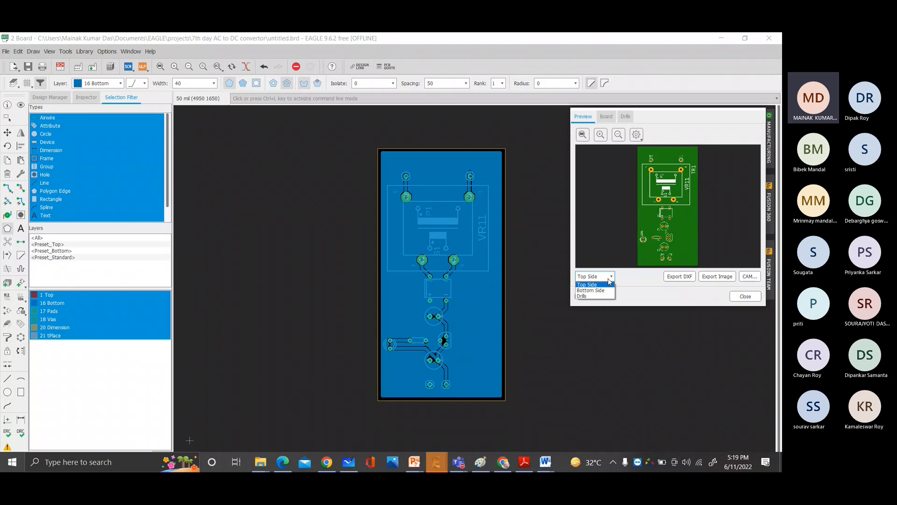
pyautogui.click(590, 290)
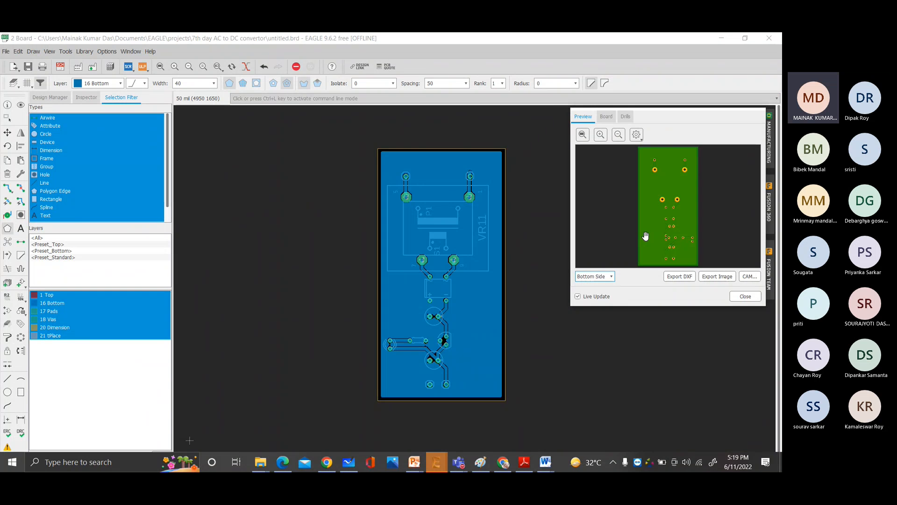
pyautogui.scroll(5, 682, 211)
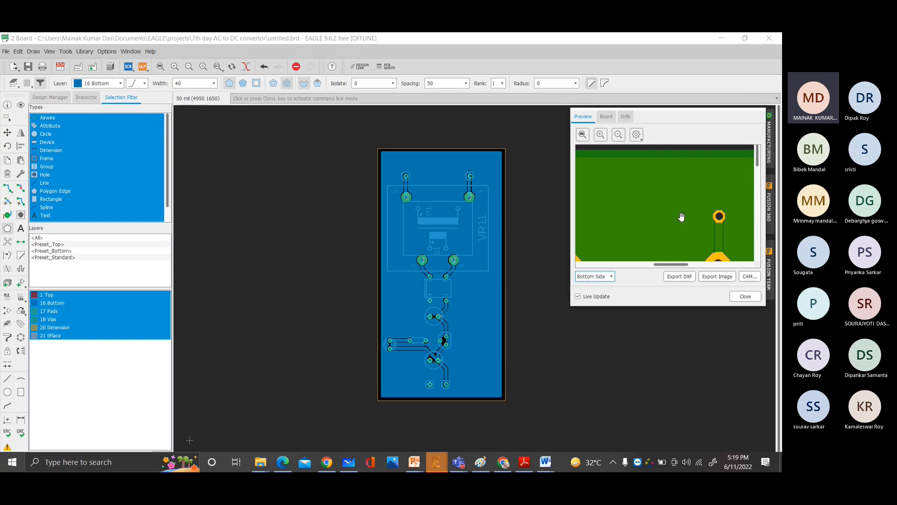
pyautogui.moveTo(703, 172); pyautogui.dragTo(727, 133)
pyautogui.moveTo(635, 250); pyautogui.dragTo(651, 139)
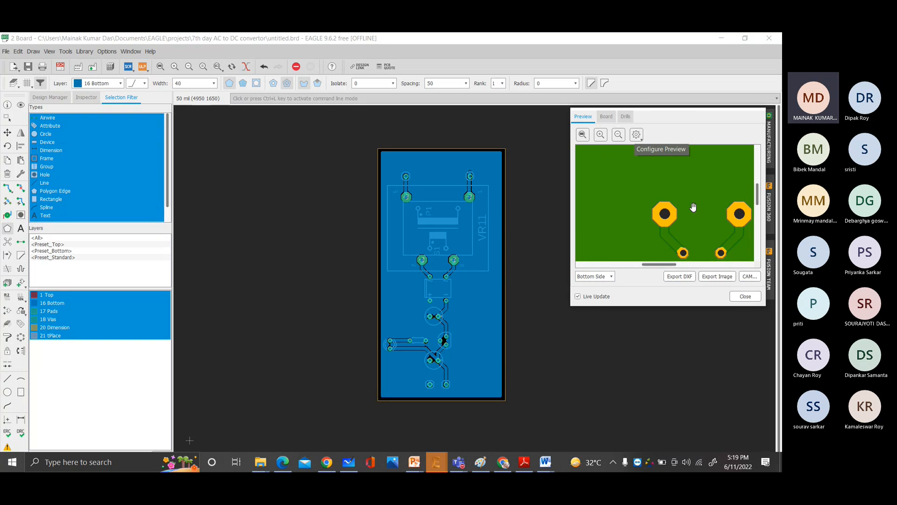
pyautogui.moveTo(705, 212); pyautogui.dragTo(649, 167)
pyautogui.moveTo(659, 239); pyautogui.dragTo(677, 176)
pyautogui.moveTo(661, 216); pyautogui.dragTo(660, 241)
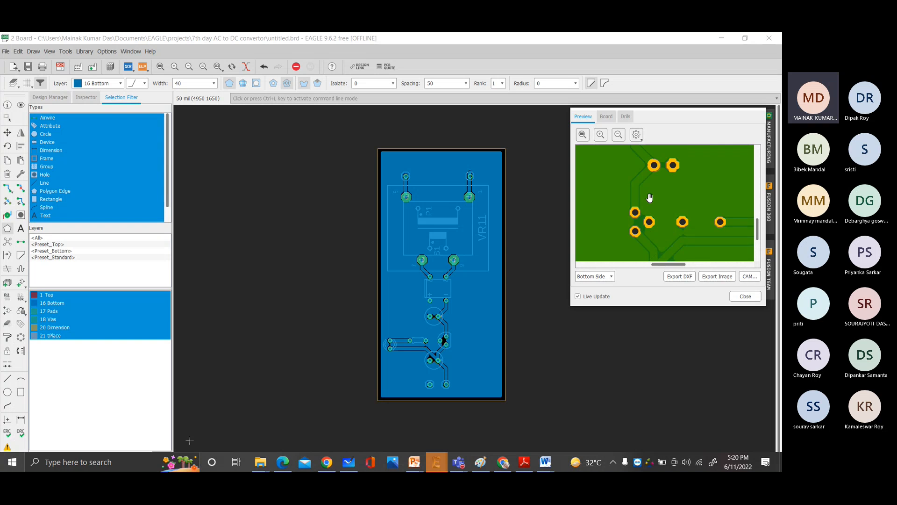
pyautogui.scroll(-3, 649, 194)
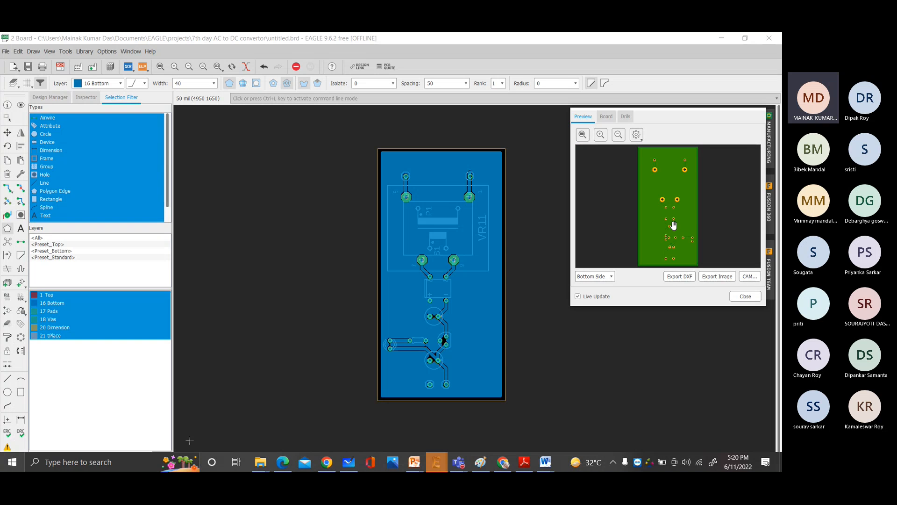
pyautogui.scroll(5, 673, 226)
pyautogui.scroll(-4, 671, 222)
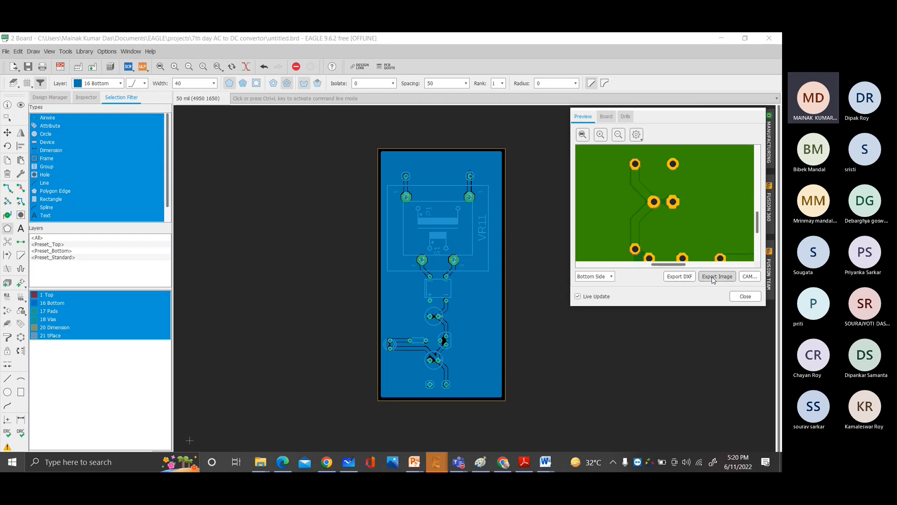
pyautogui.moveTo(706, 228); pyautogui.dragTo(681, 200)
pyautogui.moveTo(672, 230)
pyautogui.mouseDown()
pyautogui.moveTo(669, 180)
pyautogui.moveTo(677, 184)
pyautogui.moveTo(676, 222)
pyautogui.mouseUp()
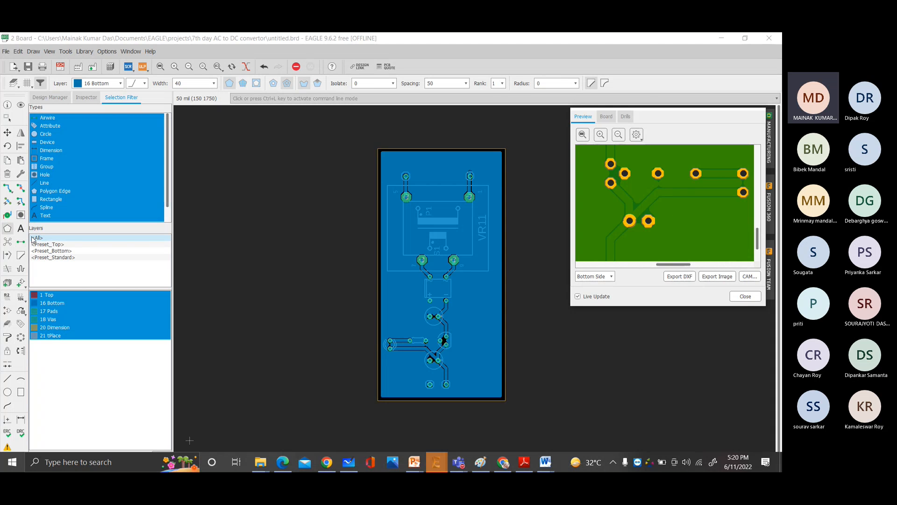
# - Review the whole bottom side in the manufacturing preview and close the preview
pyautogui.click(592, 276)
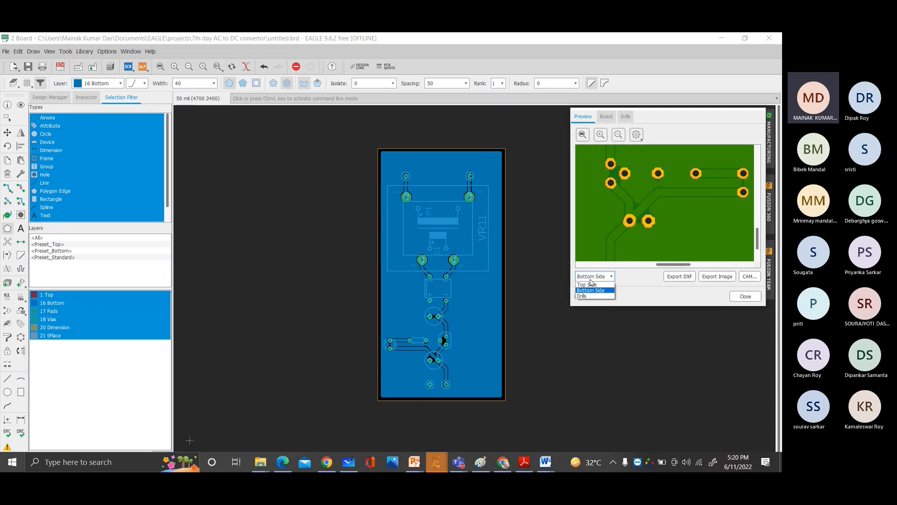
pyautogui.click(591, 279)
pyautogui.scroll(-5, 624, 201)
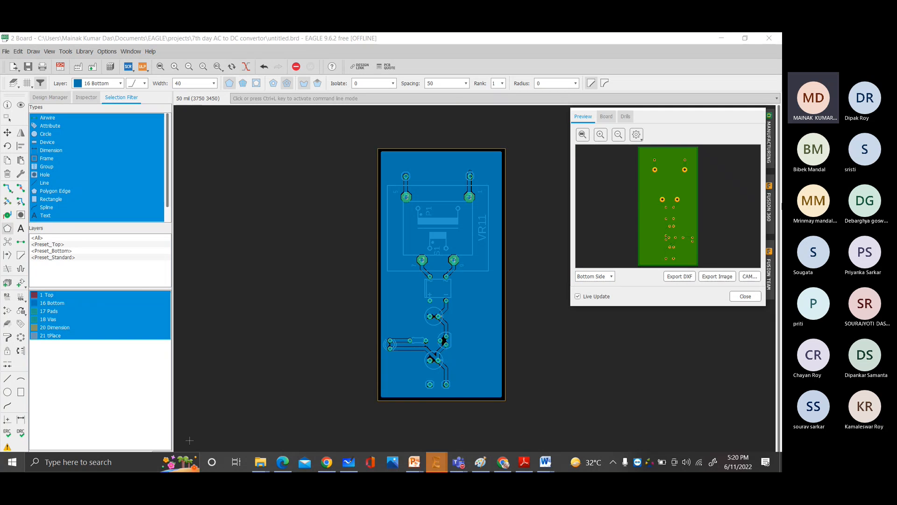
pyautogui.click(600, 279)
pyautogui.click(597, 289)
pyautogui.click(745, 296)
# - Undo the GND copper pour on the bottom layer
pyautogui.scroll(-2, 477, 250)
pyautogui.scroll(5, 477, 250)
pyautogui.scroll(-3, 478, 250)
pyautogui.scroll(1, 478, 250)
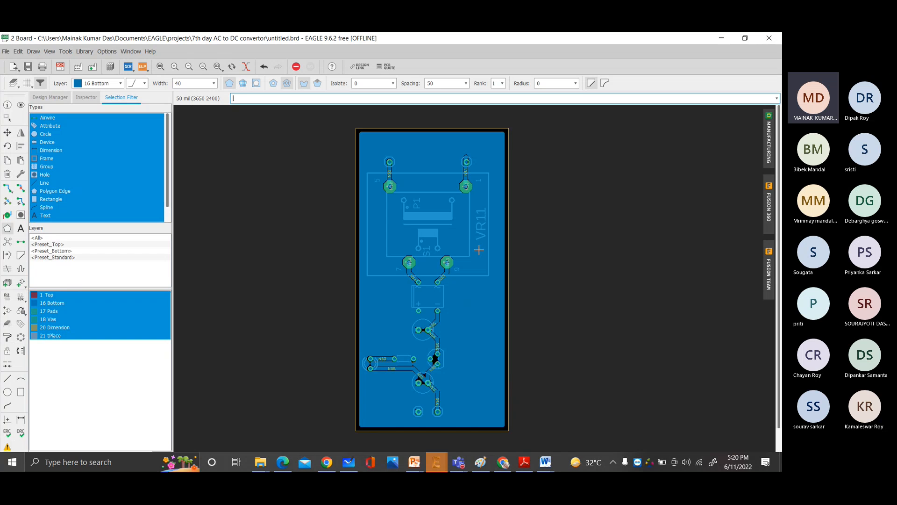
pyautogui.scroll(4, 479, 250)
pyautogui.scroll(-3, 482, 248)
pyautogui.hotkey('ctrl', 'z')
pyautogui.hotkey('ctrl', 'z')
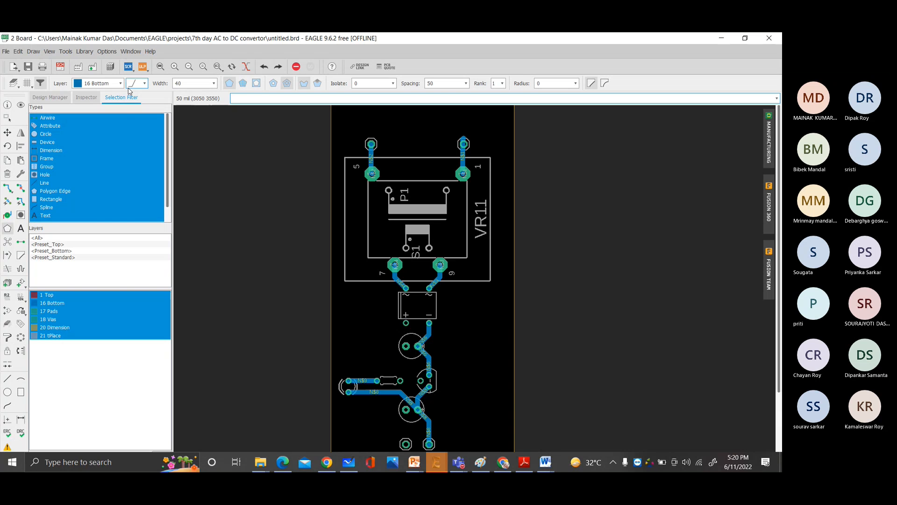
# - Route 40-wide bottom GND traces from the bridge rectifier's + pad to the upper capacitor, and from the resistor to the regulator
pyautogui.click(8, 187)
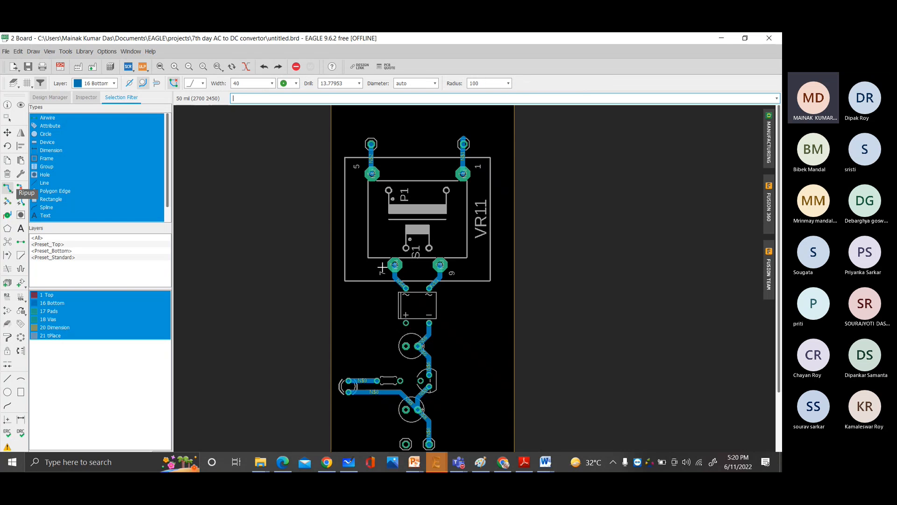
pyautogui.scroll(-3, 399, 306)
pyautogui.scroll(5, 402, 383)
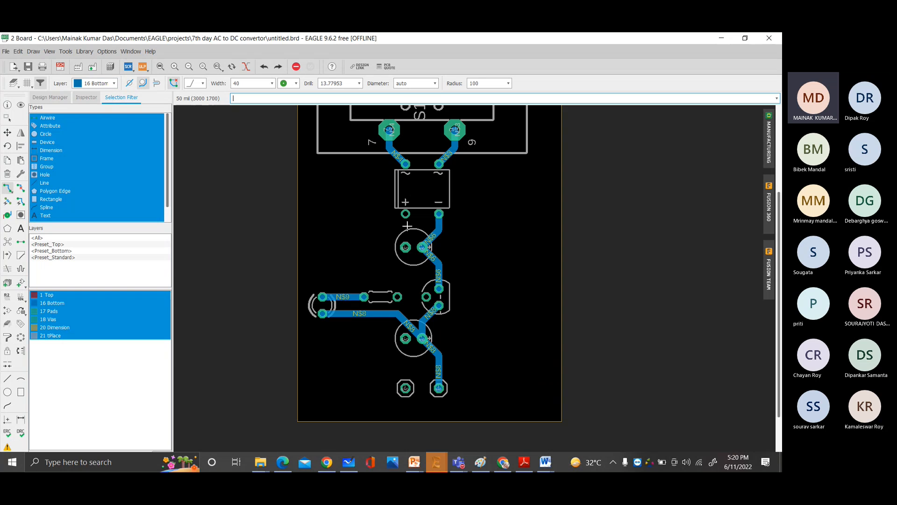
pyautogui.click(406, 213)
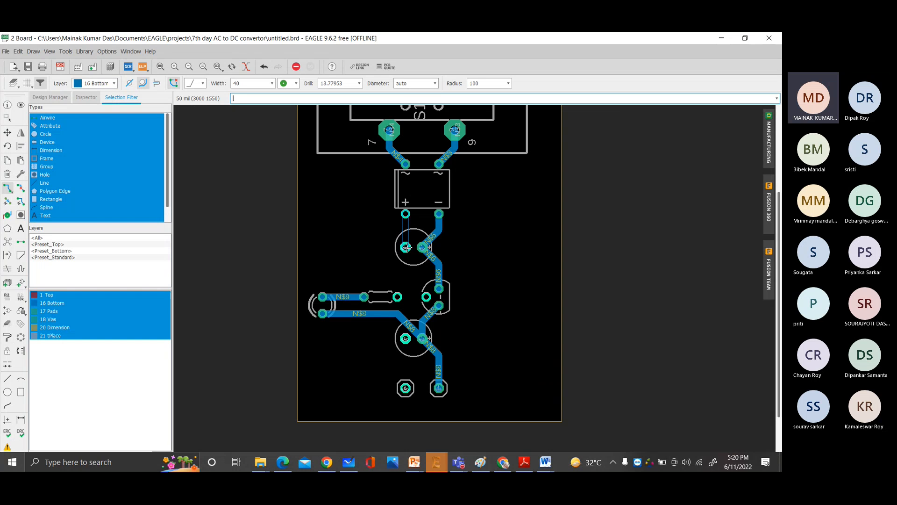
pyautogui.click(406, 247)
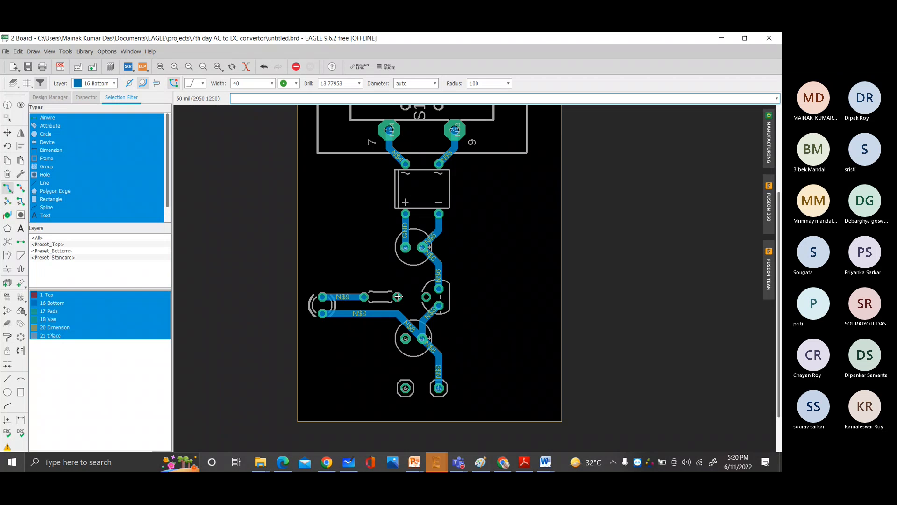
pyautogui.click(398, 296)
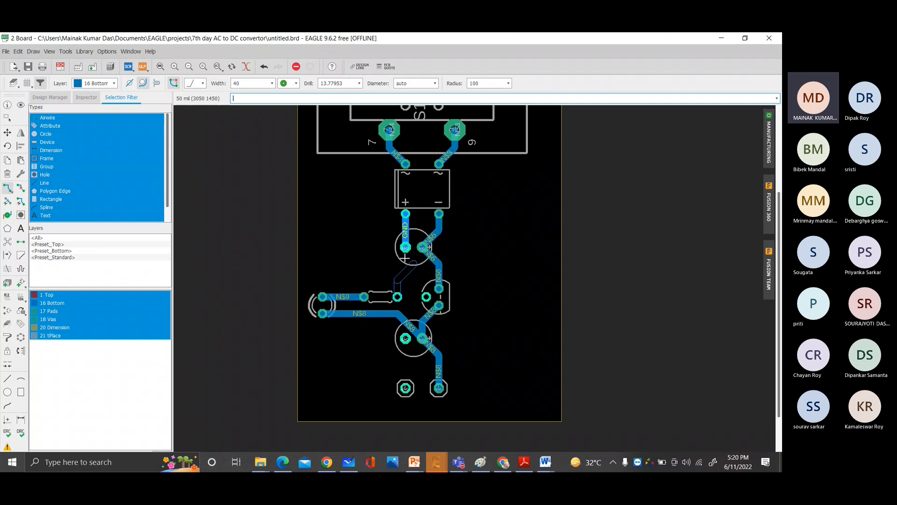
pyautogui.click(426, 297)
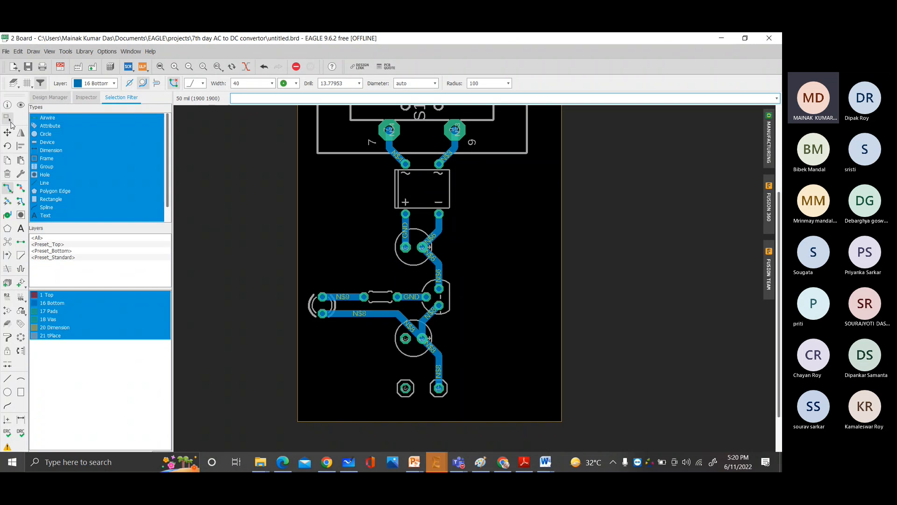
# - Show the 19 Unrouted layer and route the bottom GND trace from the upper capacitor to the resistor
pyautogui.click(19, 86)
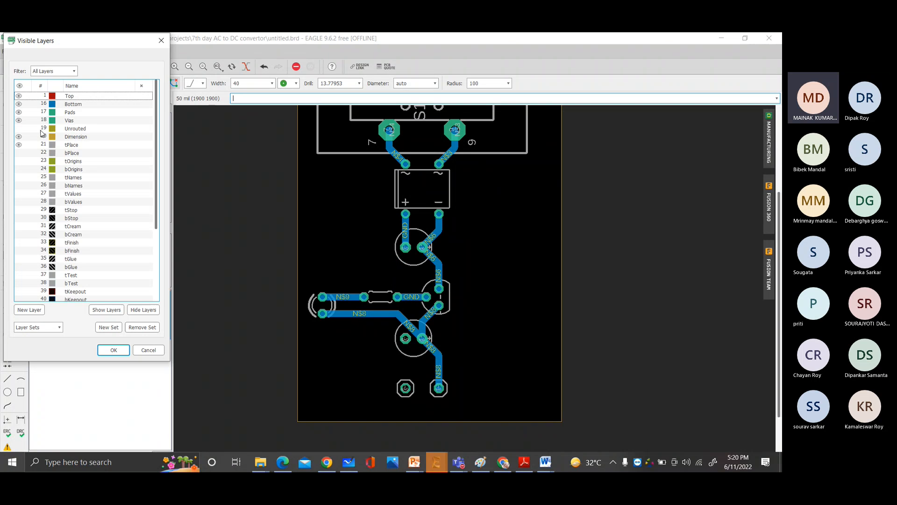
pyautogui.click(34, 131)
pyautogui.click(19, 129)
pyautogui.click(114, 349)
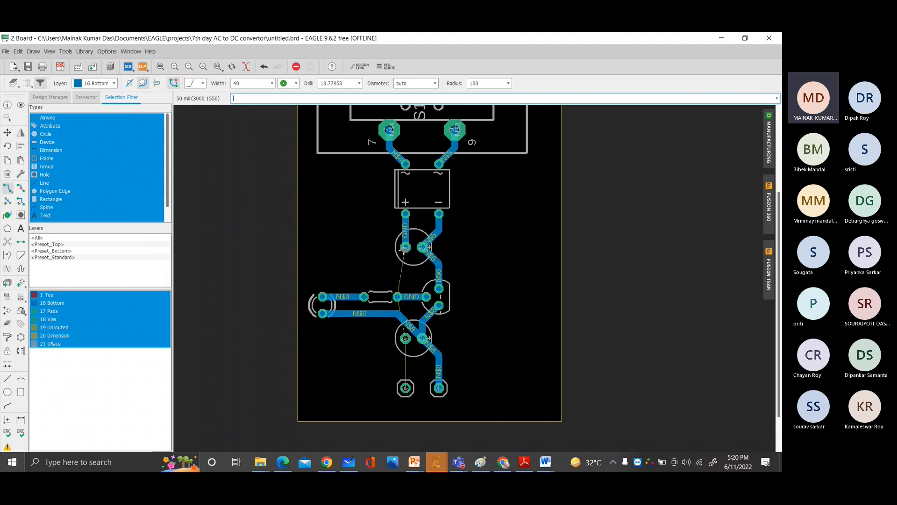
pyautogui.click(405, 248)
pyautogui.click(397, 296)
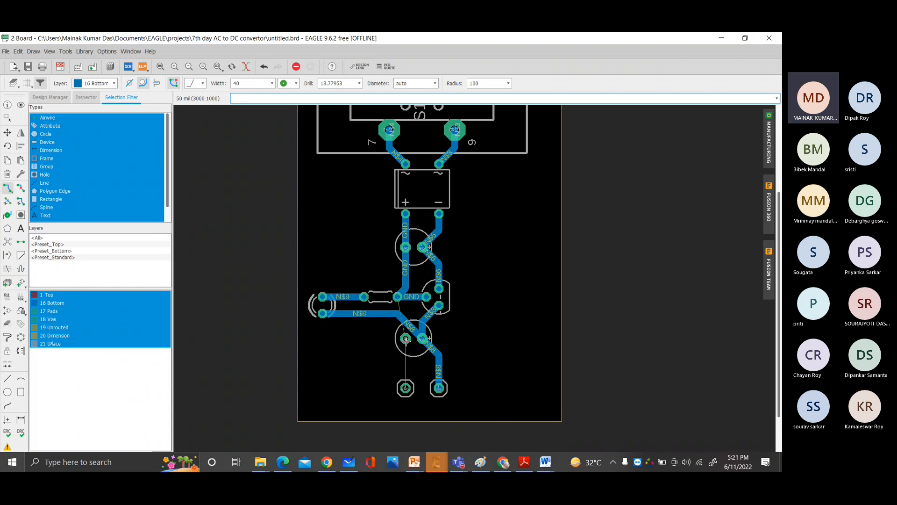
pyautogui.click(405, 339)
pyautogui.click(405, 394)
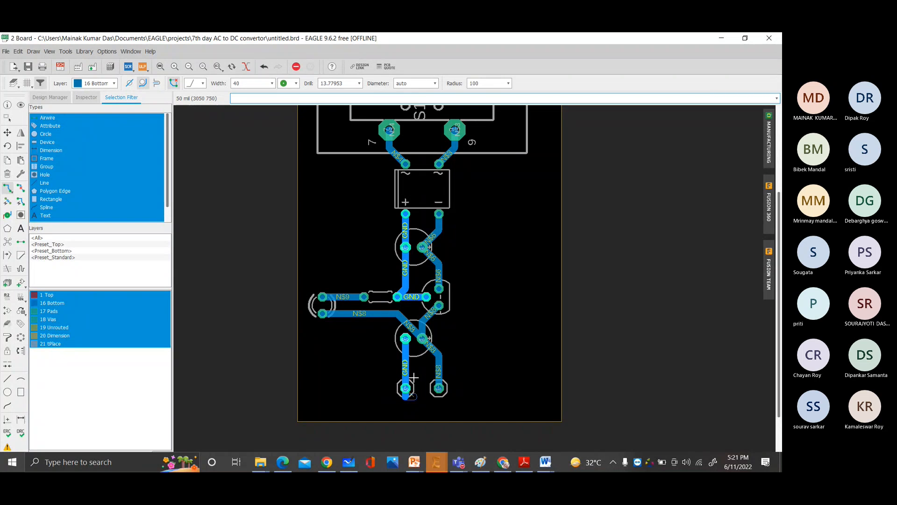
pyautogui.hotkey('ctrl', 'z')
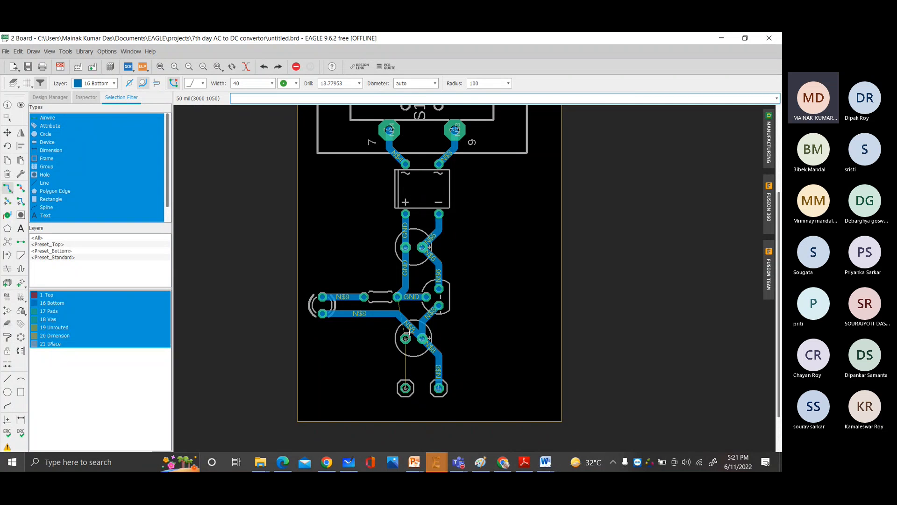
# - Route the bottom GND trace between the lower capacitor and the output pad, and extend another from the capacitor toward the LED side
pyautogui.click(406, 337)
pyautogui.click(404, 388)
pyautogui.click(372, 338)
# - Continue the GND route on layer 1 Top, crossing straight over the N$8 and N$9 traces beside the resistor
pyautogui.click(114, 84)
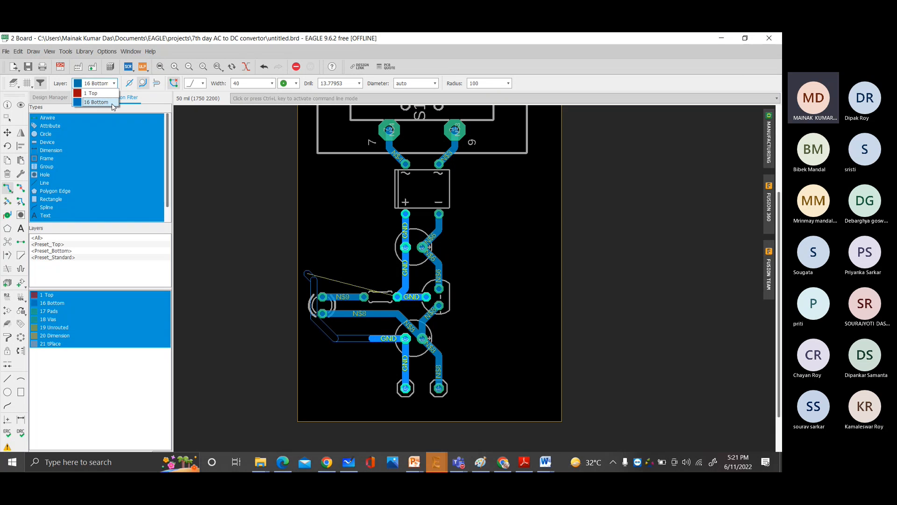
pyautogui.click(110, 94)
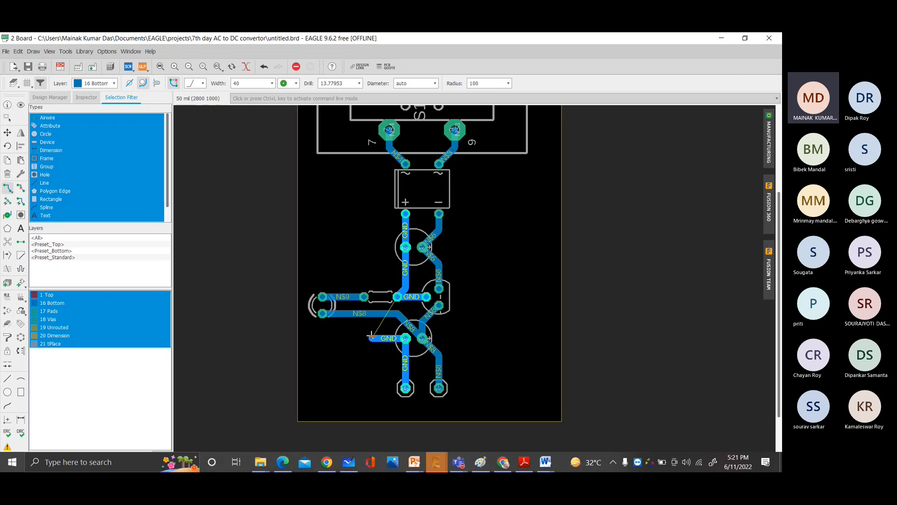
pyautogui.click(372, 337)
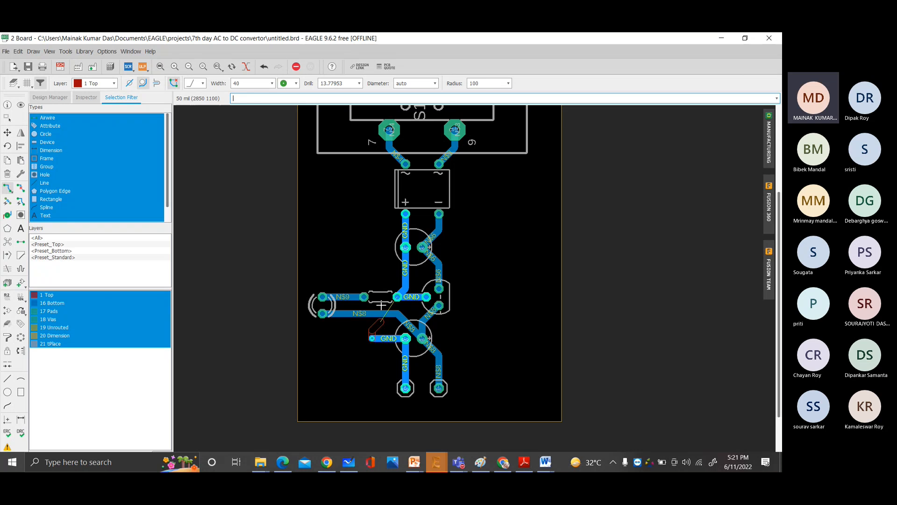
pyautogui.click(372, 274)
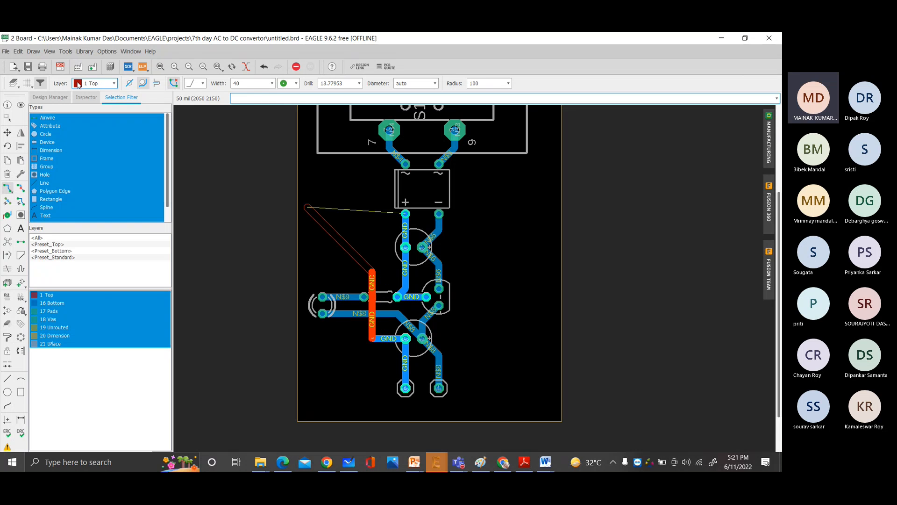
# - Return the GND route to layer 16 Bottom above the crossing and finish it at the upper capacitor's GND pad
pyautogui.click(96, 83)
pyautogui.click(97, 102)
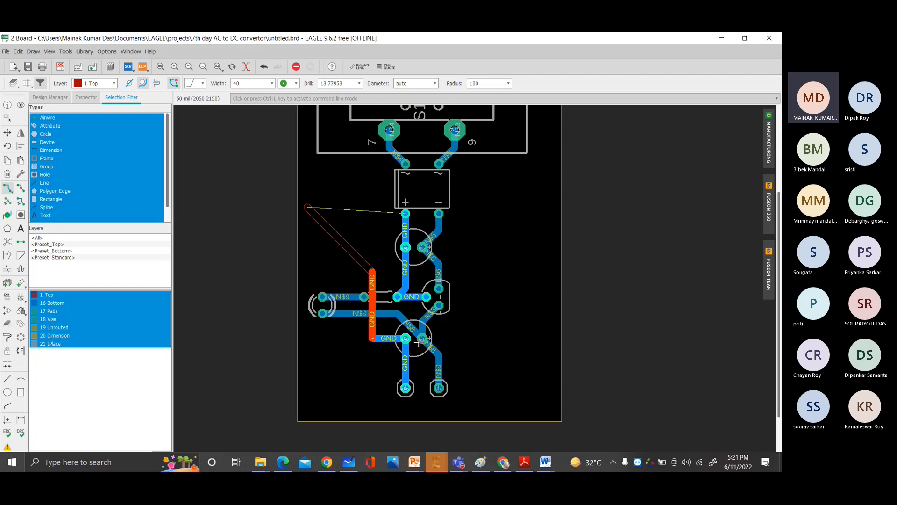
pyautogui.middleClick(374, 271)
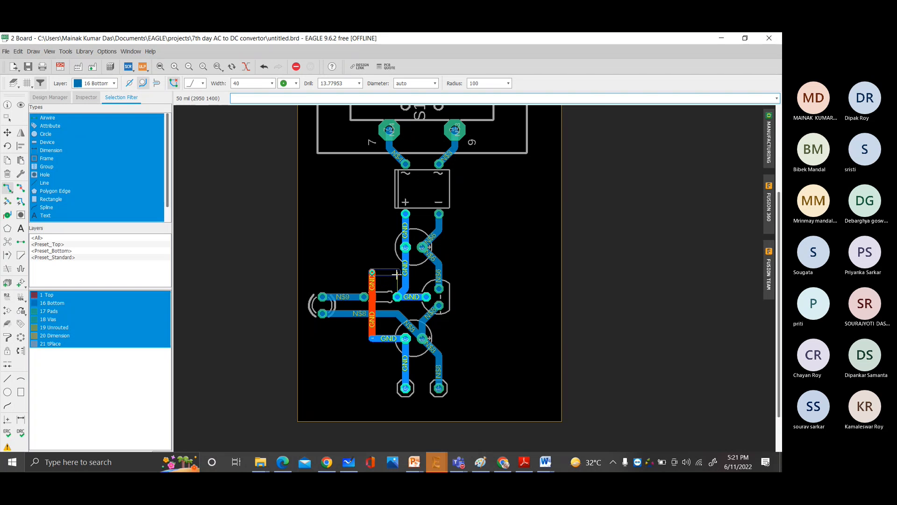
pyautogui.click(406, 247)
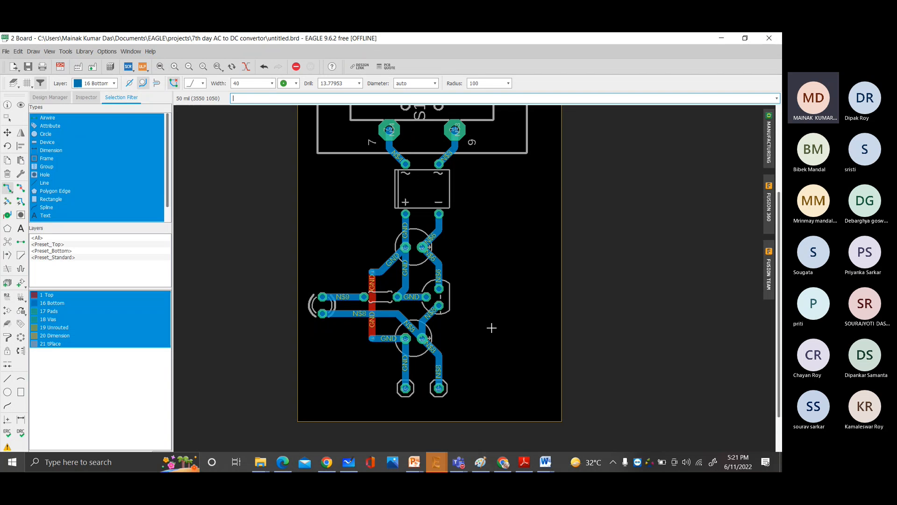
pyautogui.scroll(-3, 491, 327)
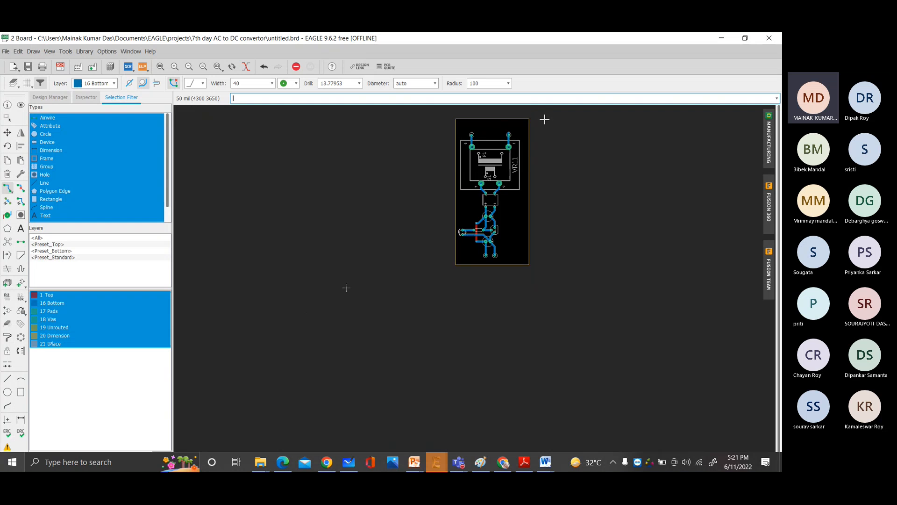
pyautogui.scroll(2, 542, 118)
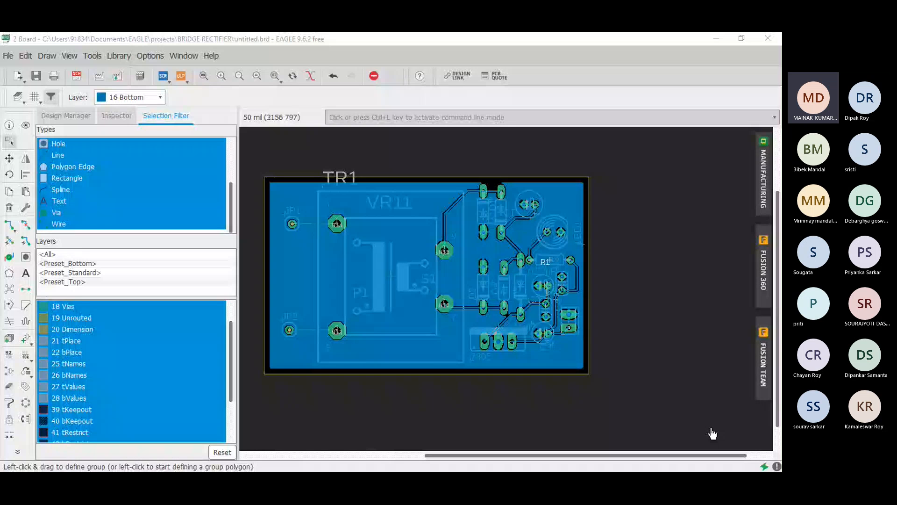
pyautogui.hotkey('ctrl', 'l')
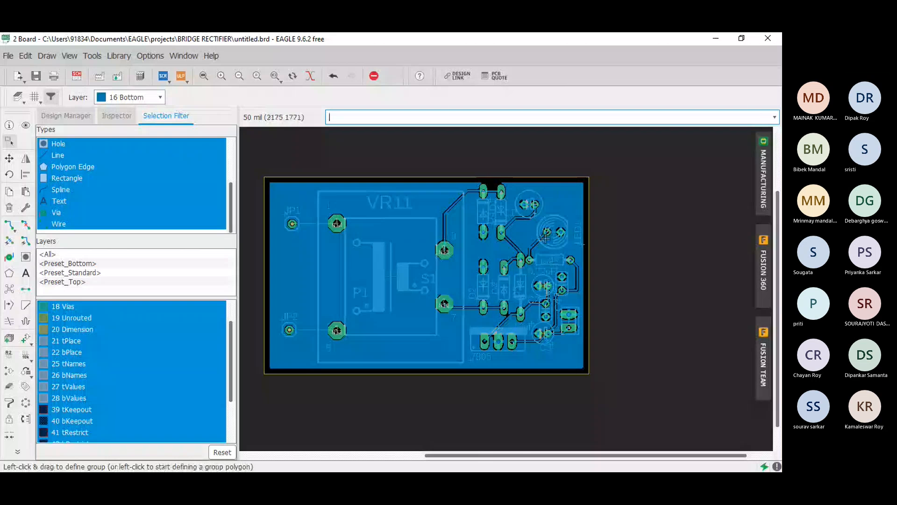
pyautogui.scroll(3, 545, 238)
pyautogui.scroll(-3, 545, 238)
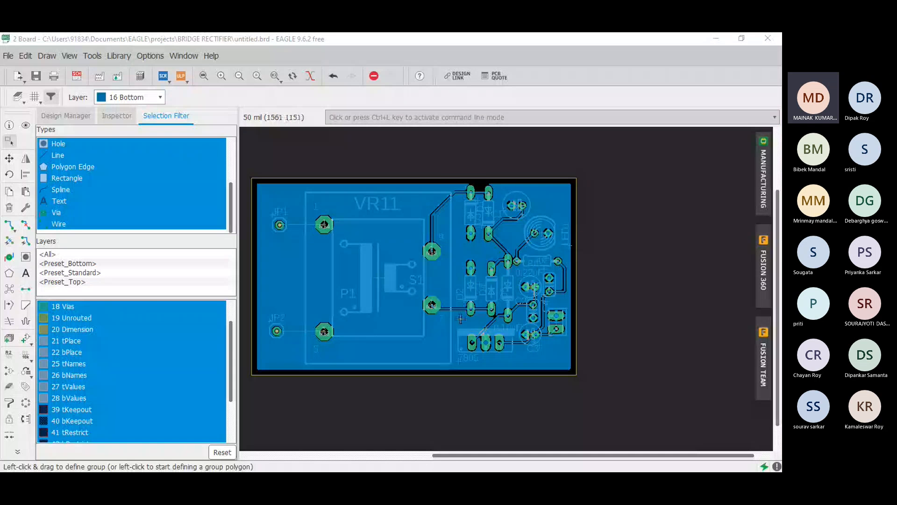
pyautogui.scroll(1, 248, 302)
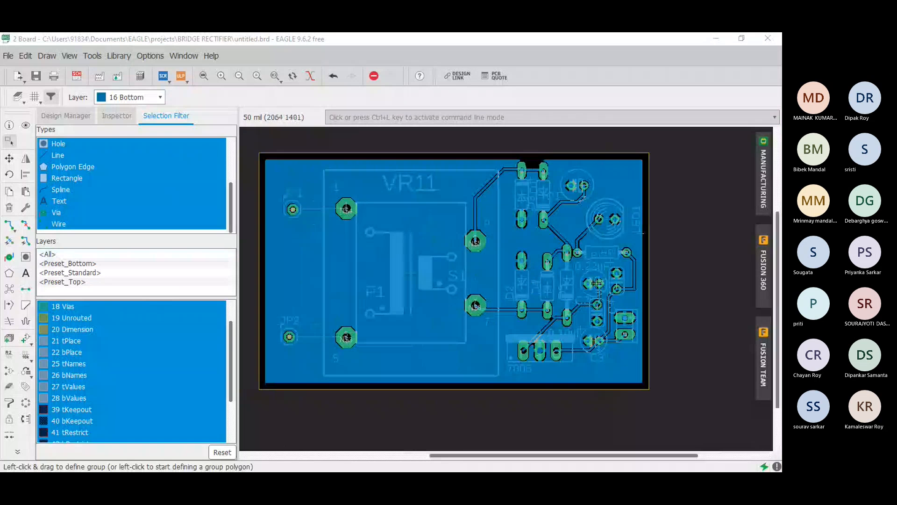
# - Open the manufacturing preview of the board's top side and place it clear of the diode and capacitor area
pyautogui.click(768, 195)
pyautogui.click(767, 196)
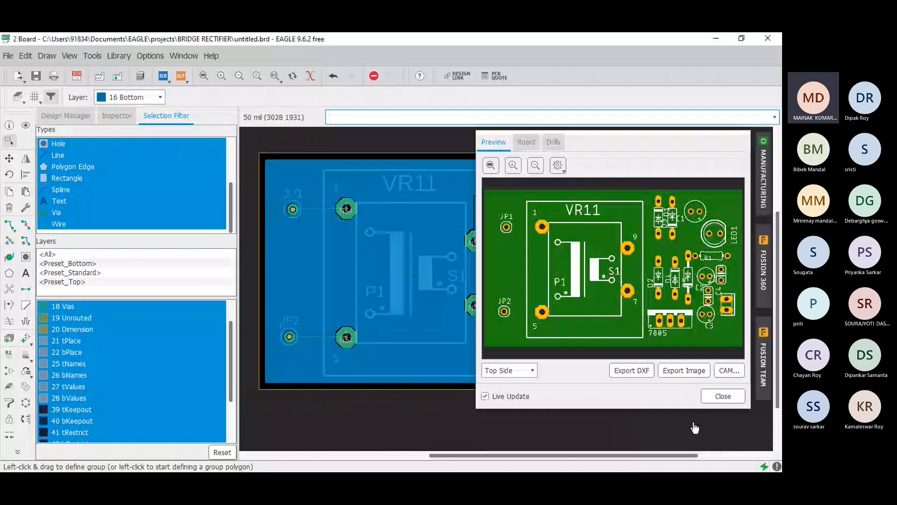
pyautogui.click(683, 449)
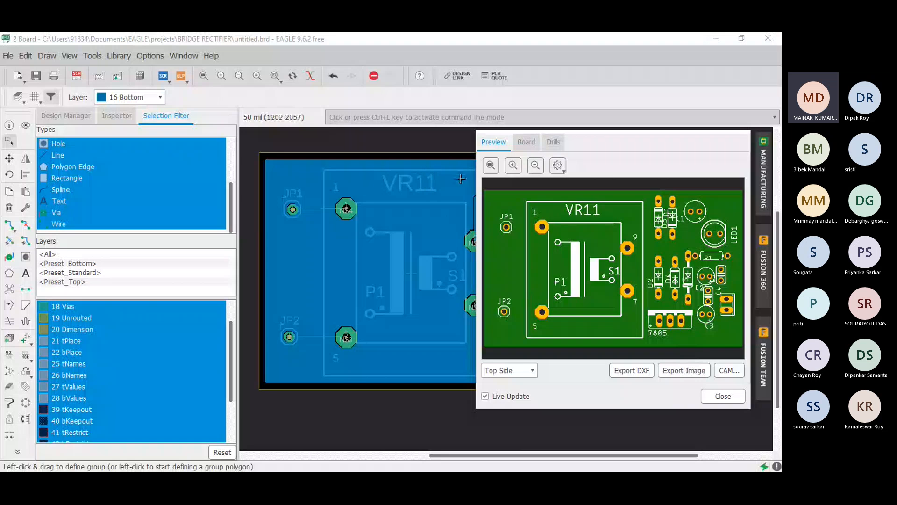
pyautogui.moveTo(591, 146); pyautogui.dragTo(264, 146)
# - Move the D1 name label to the free area left of its diode, beside the upper diode pair
pyautogui.scroll(2, 451, 176)
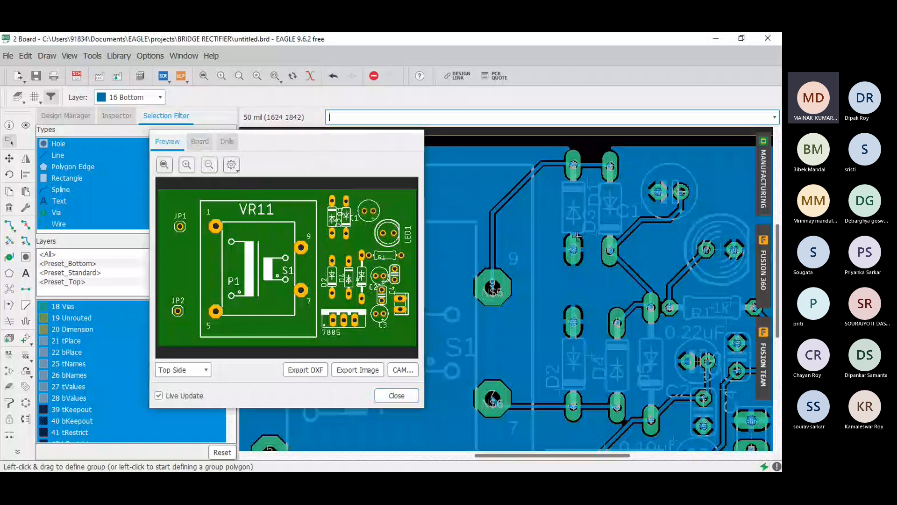
pyautogui.scroll(1, 579, 236)
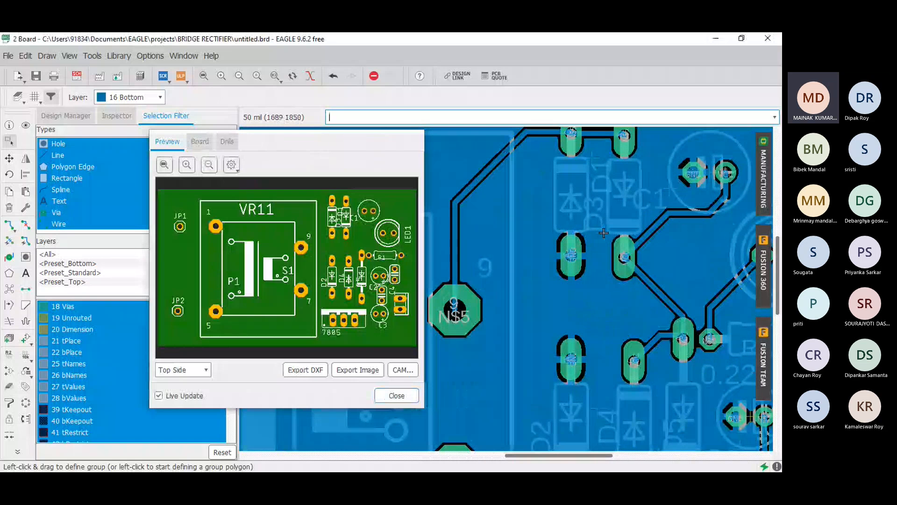
pyautogui.click(604, 233)
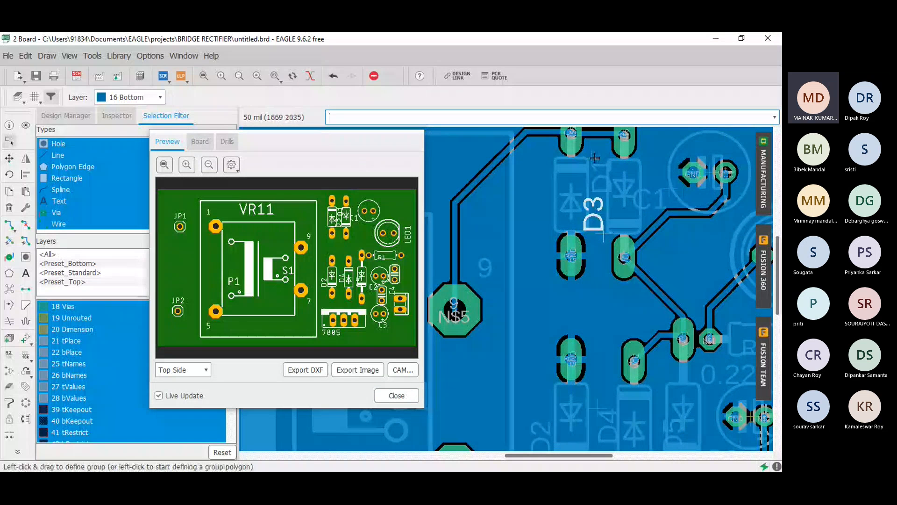
pyautogui.click(594, 158)
pyautogui.moveTo(594, 158); pyautogui.dragTo(530, 178)
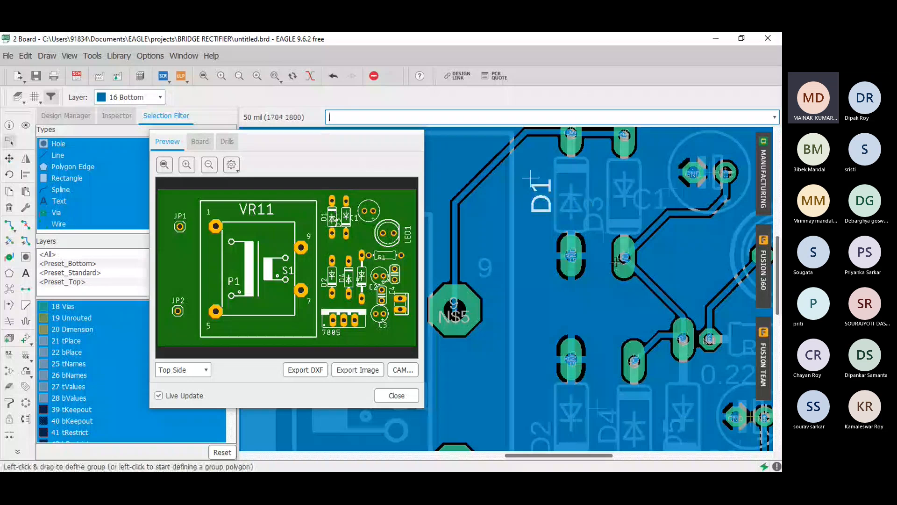
# - Move the C1 name label to the right of its capacitor and shift the D3 label to the right over its diode
pyautogui.scroll(-2, 604, 237)
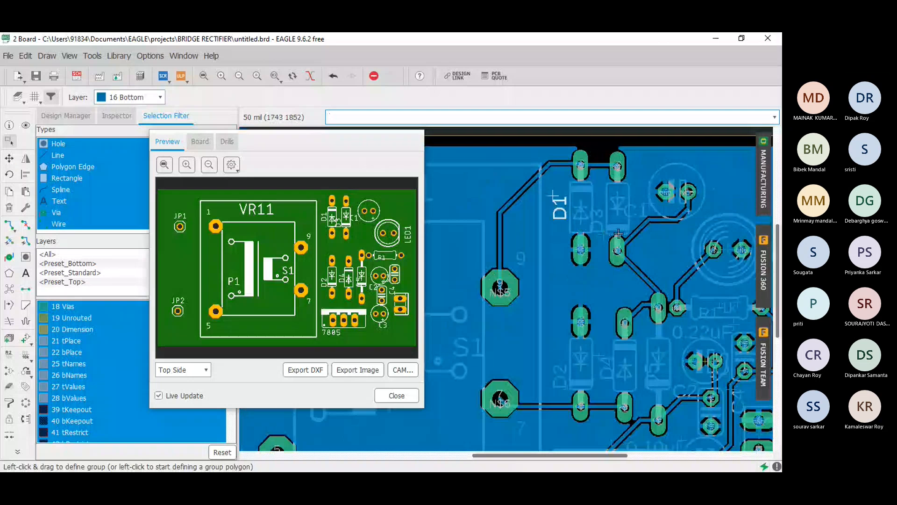
pyautogui.moveTo(652, 209); pyautogui.dragTo(719, 182)
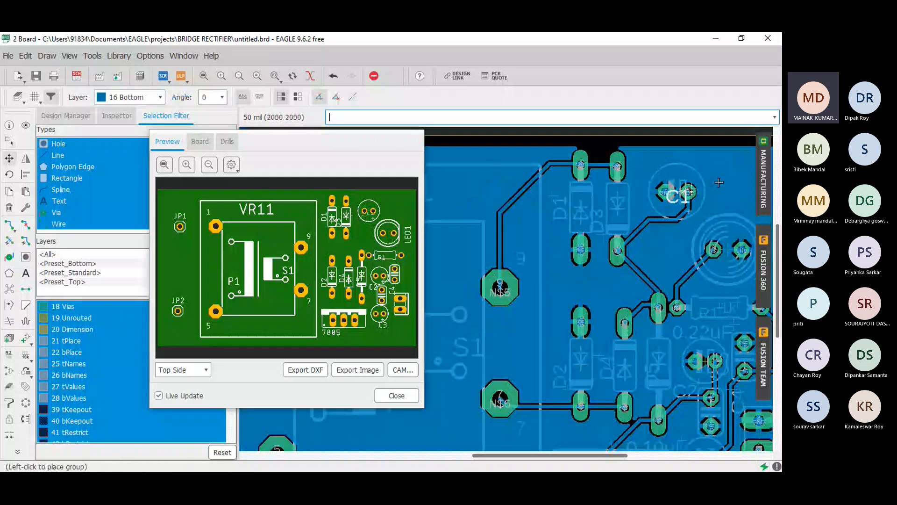
pyautogui.click(733, 179)
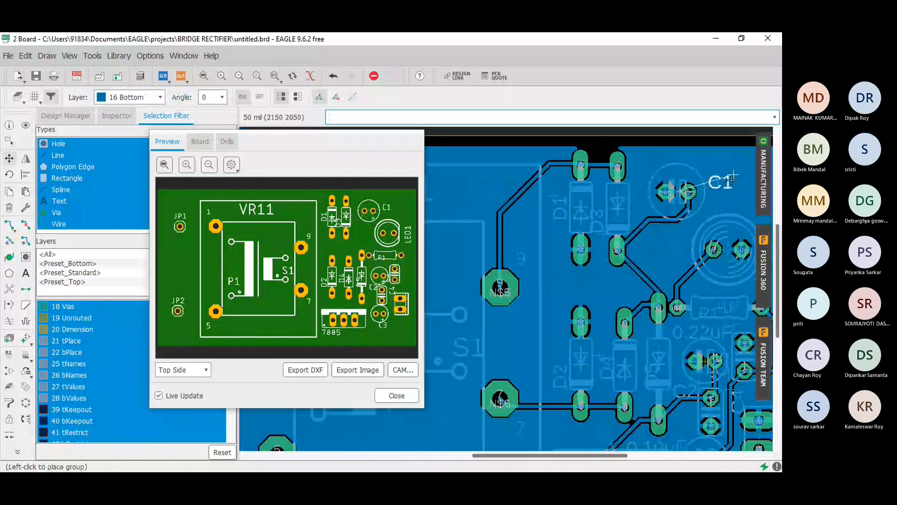
pyautogui.click(602, 236)
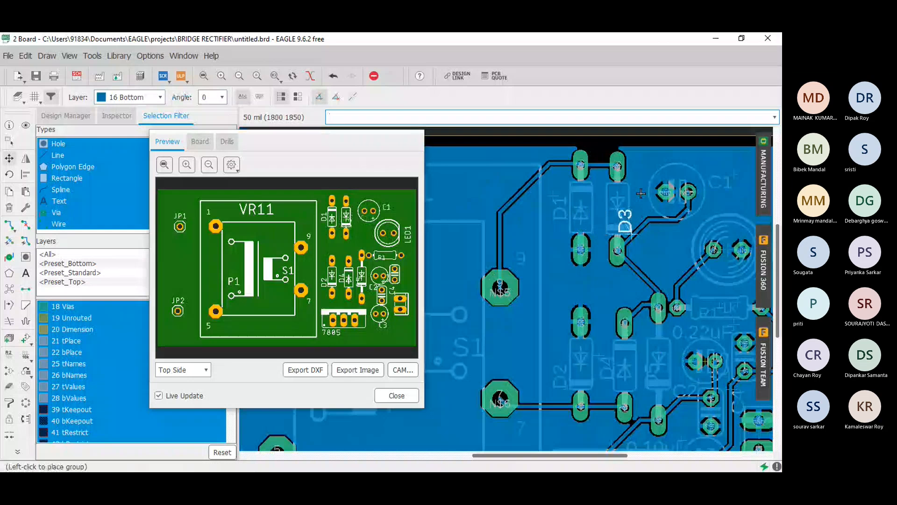
pyautogui.click(641, 165)
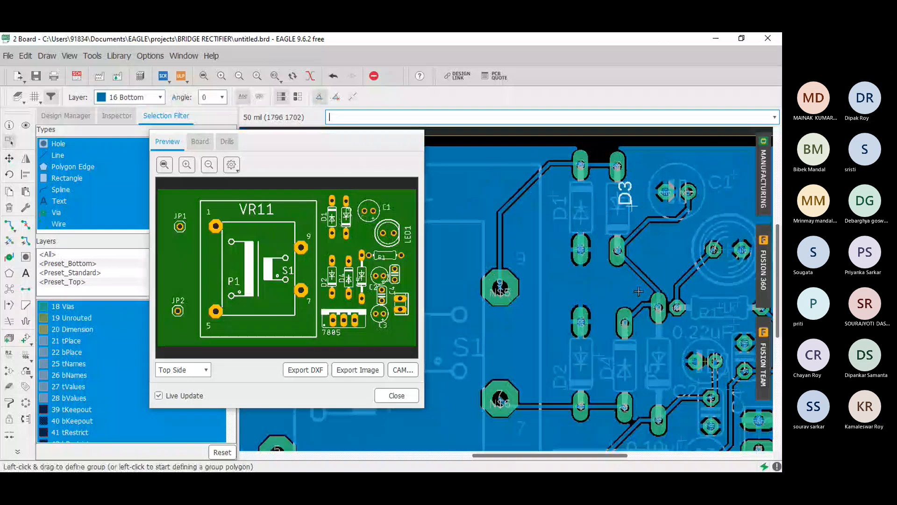